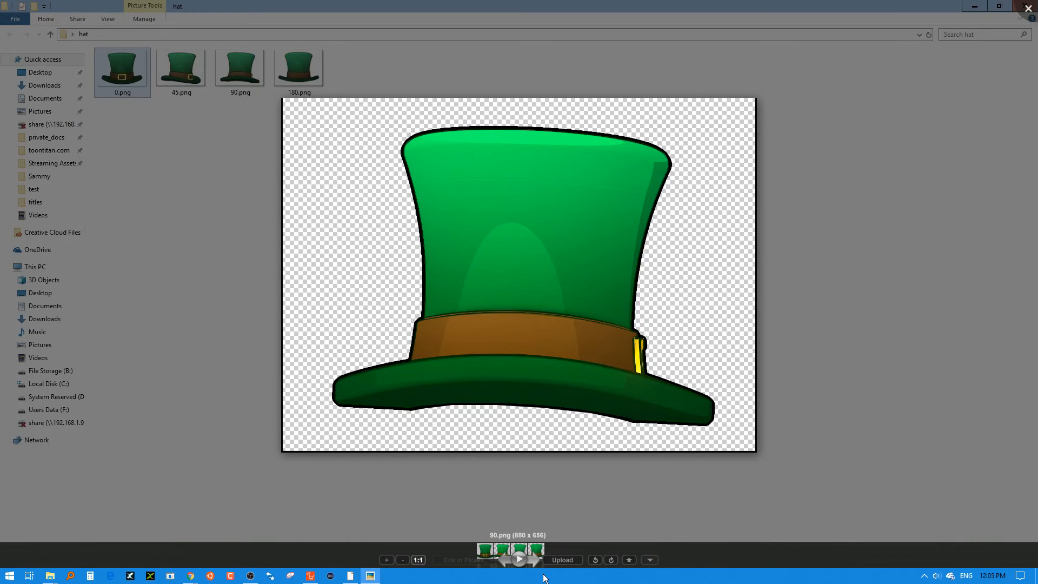
Review the 180, 90, 45 and 0 degree hat images in the photo viewer, then close it.
{"action": "left_click", "coordinate": [537, 562]}
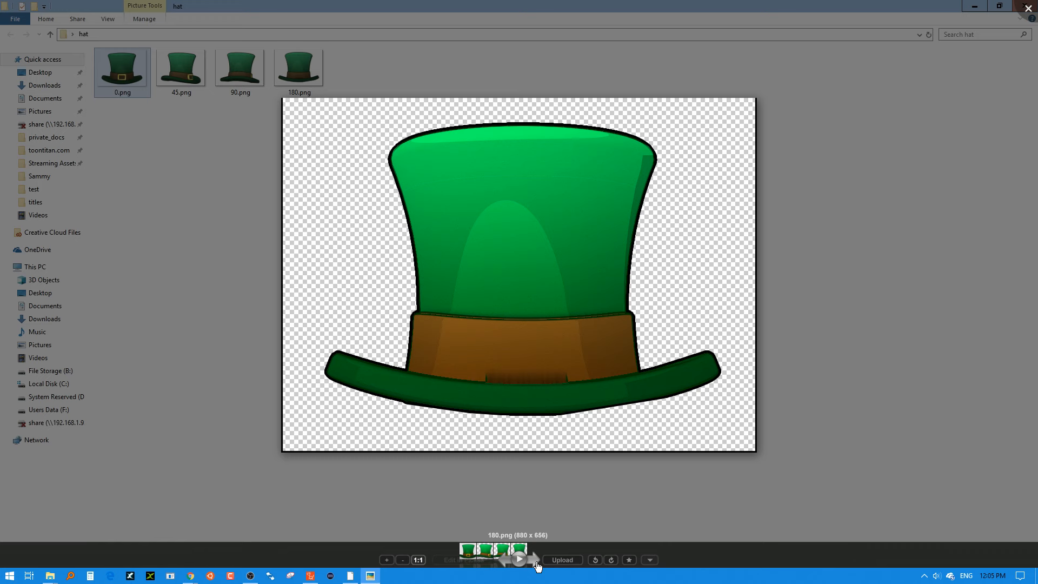
{"action": "left_click", "coordinate": [506, 563]}
{"action": "left_click", "coordinate": [506, 563]}
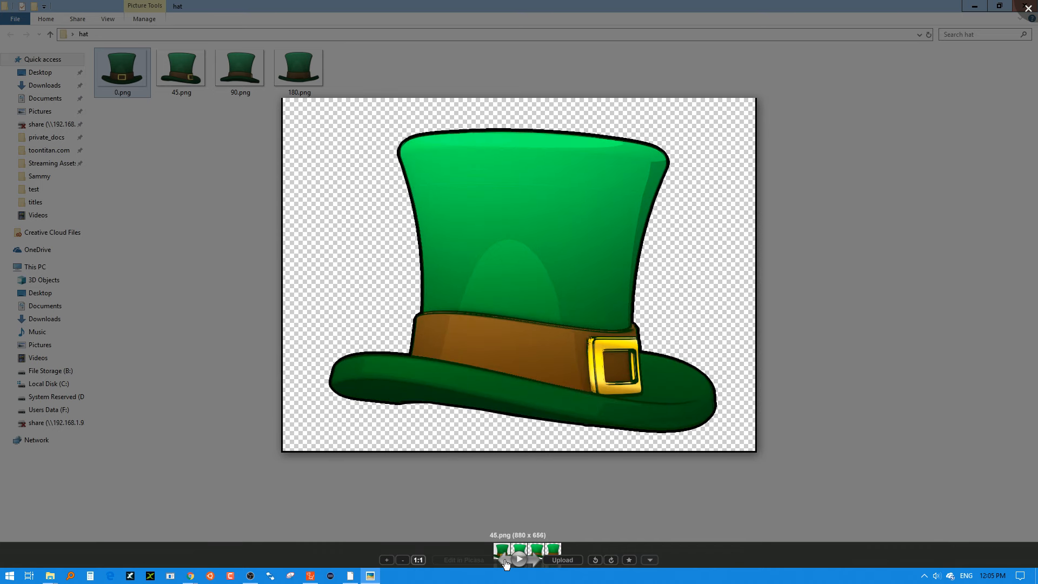
{"action": "left_click", "coordinate": [505, 562]}
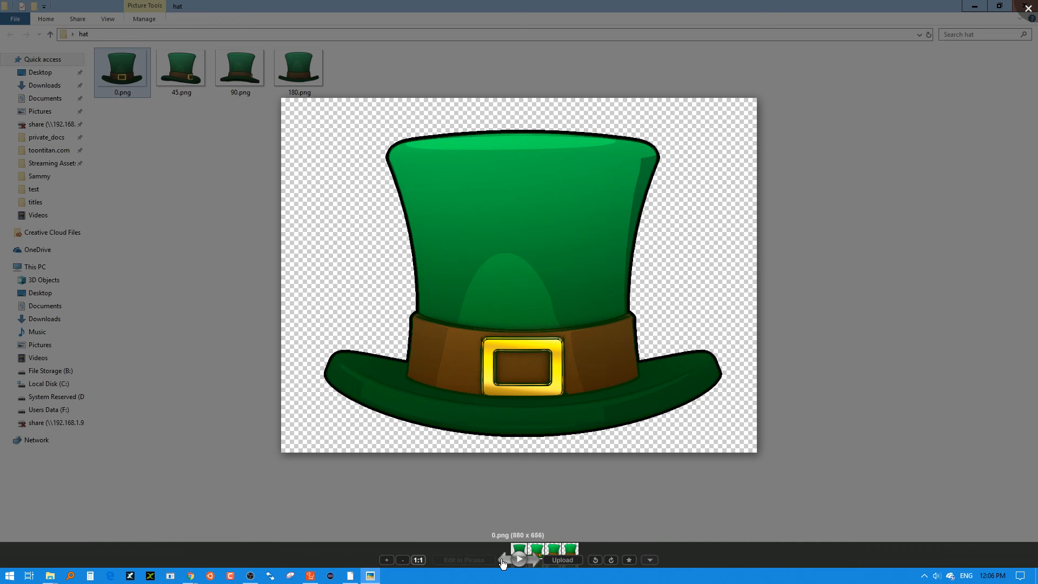
{"action": "left_click", "coordinate": [891, 278]}
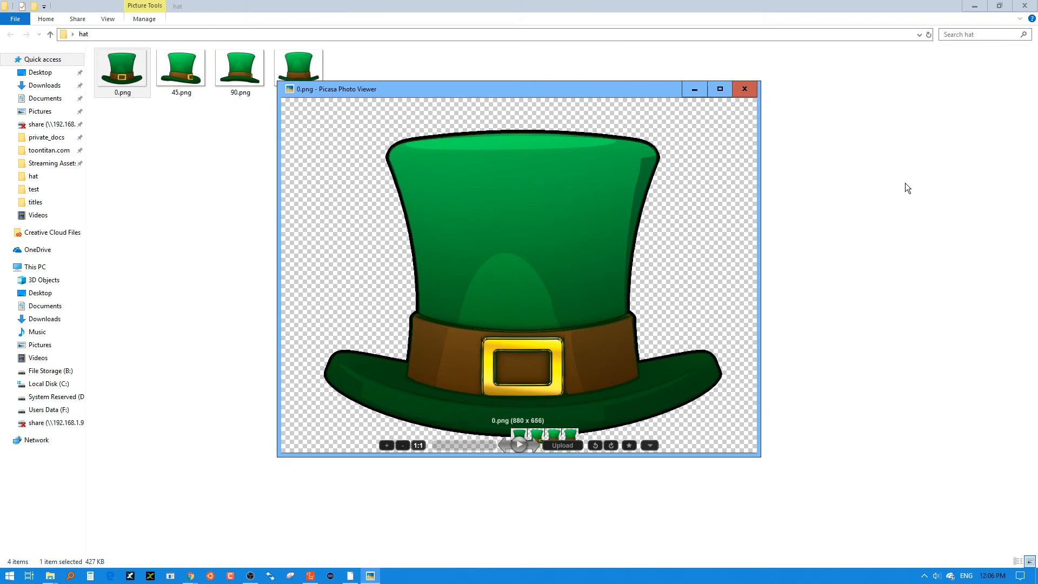
{"action": "left_click", "coordinate": [750, 92]}
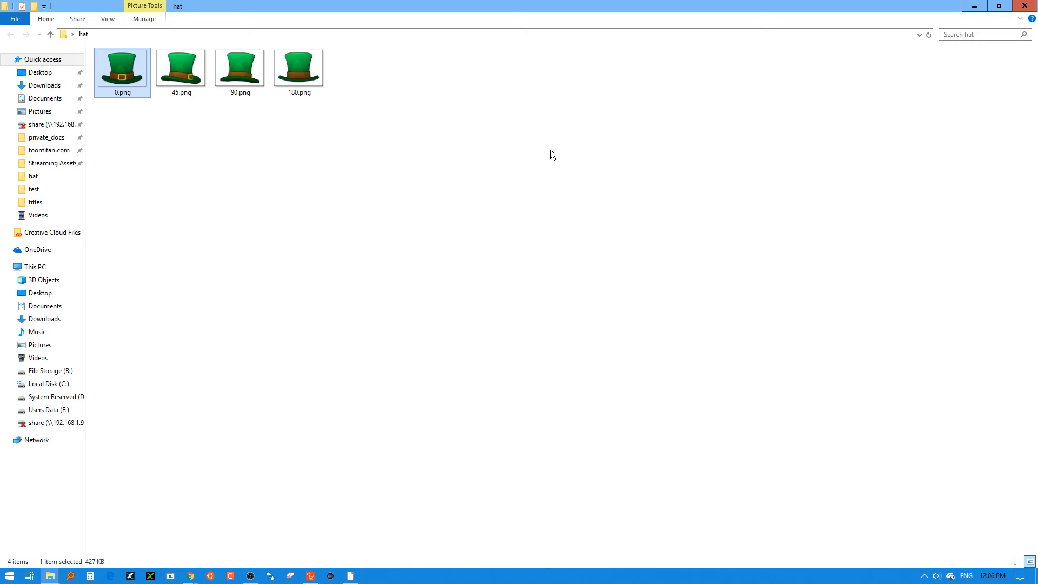
Switch to CrazyTalk Animator and arrange its window beside the hat folder so both are accessible.
{"action": "left_click", "coordinate": [309, 575]}
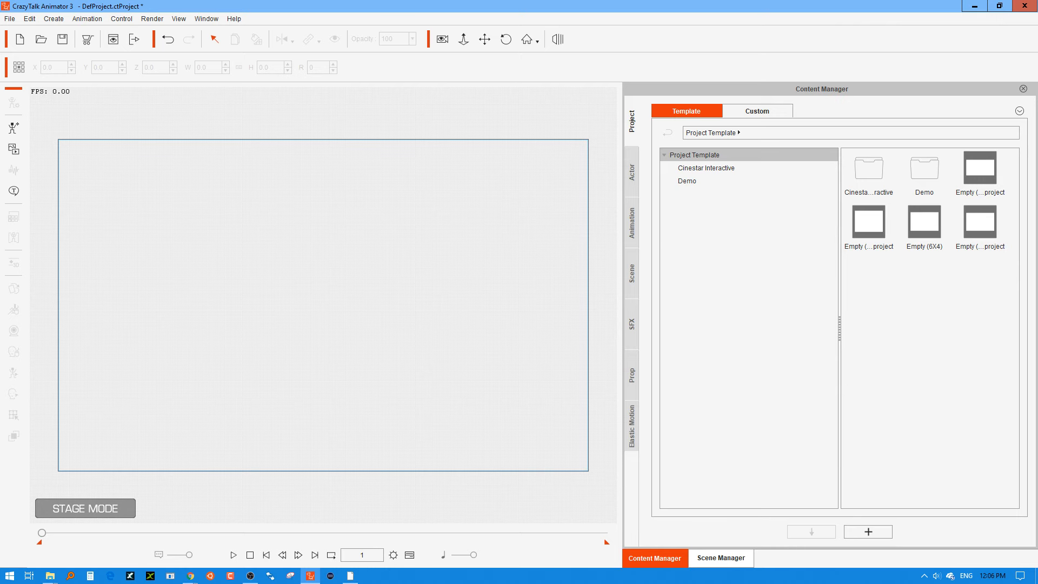
{"action": "left_click", "coordinate": [1000, 6]}
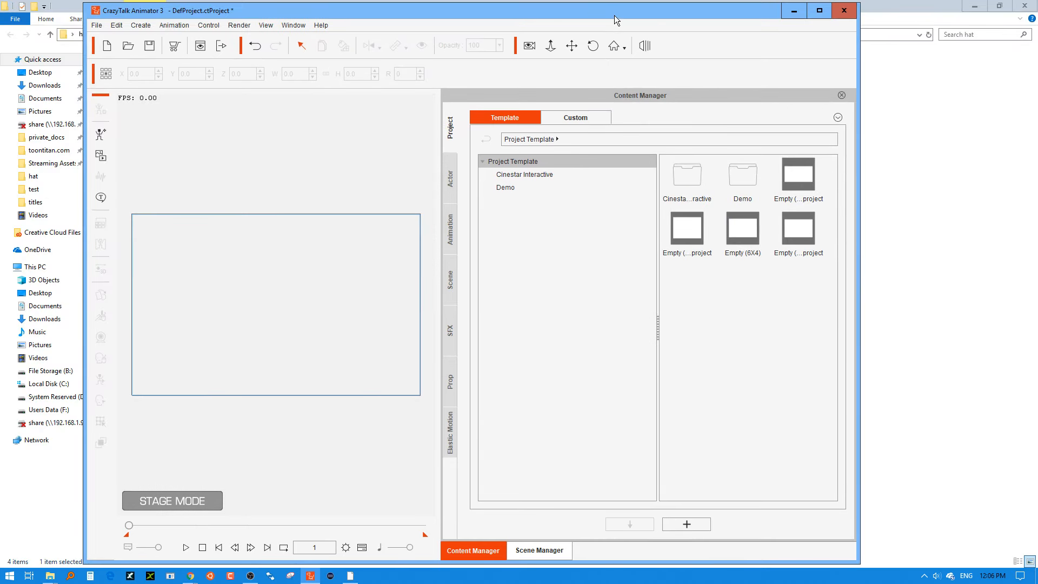
{"action": "left_click_drag", "start_coordinate": [615, 16], "coordinate": [828, 40]}
{"action": "left_click", "coordinate": [218, 185]}
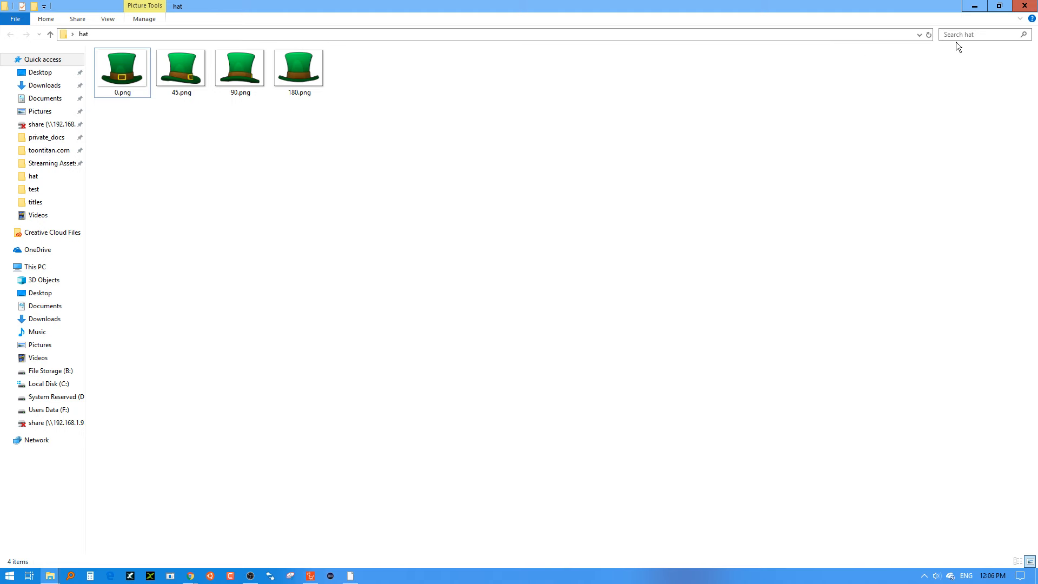
{"action": "left_click", "coordinate": [999, 6]}
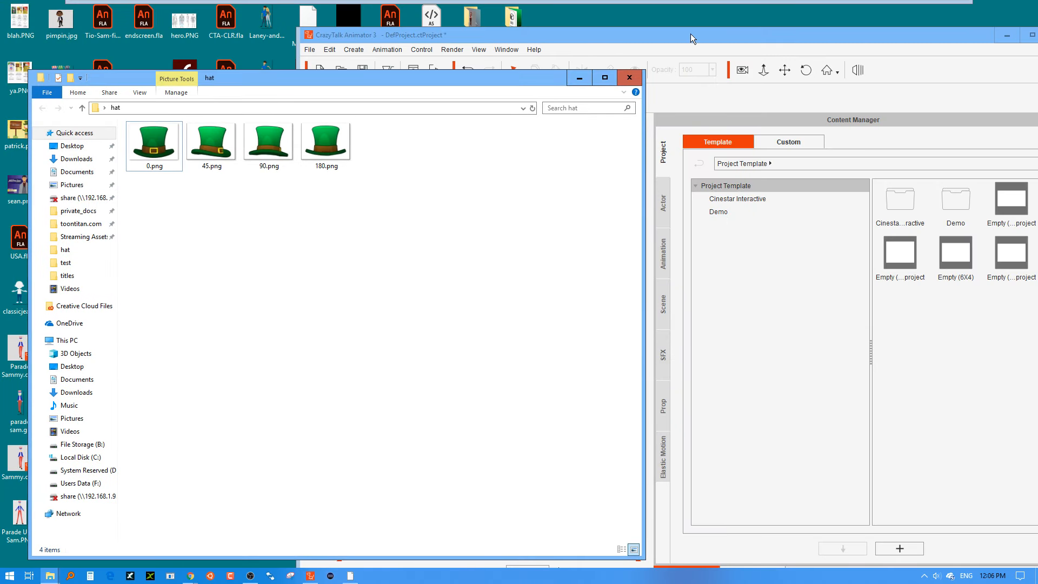
{"action": "left_click_drag", "start_coordinate": [501, 83], "coordinate": [472, 95]}
{"action": "left_click_drag", "start_coordinate": [558, 42], "coordinate": [602, 14]}
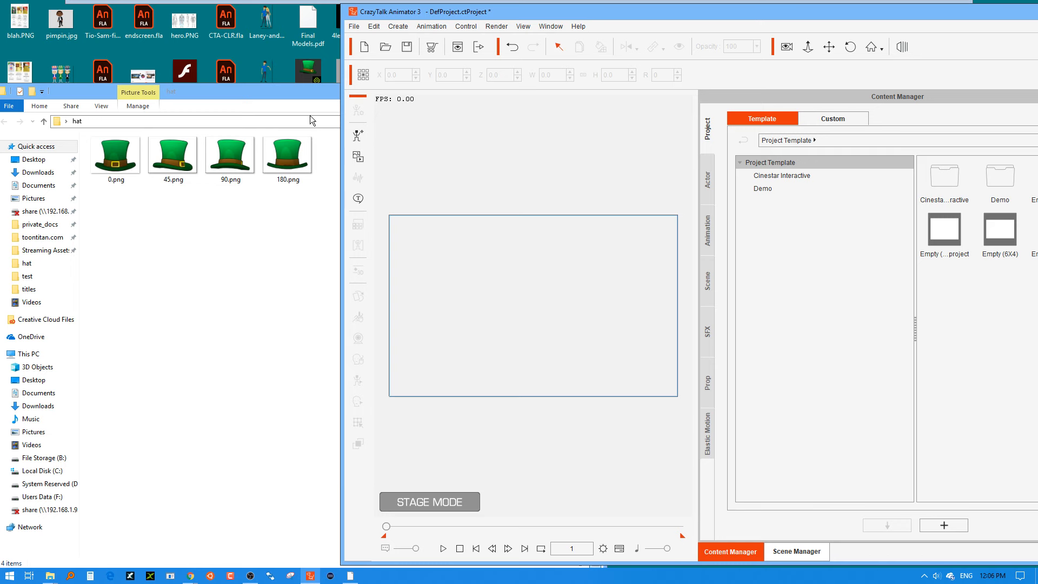
Import 0.png from the hat folder as a Prop and move it to about X -9, Y 117 on the stage.
{"action": "left_click_drag", "start_coordinate": [116, 157], "coordinate": [491, 301]}
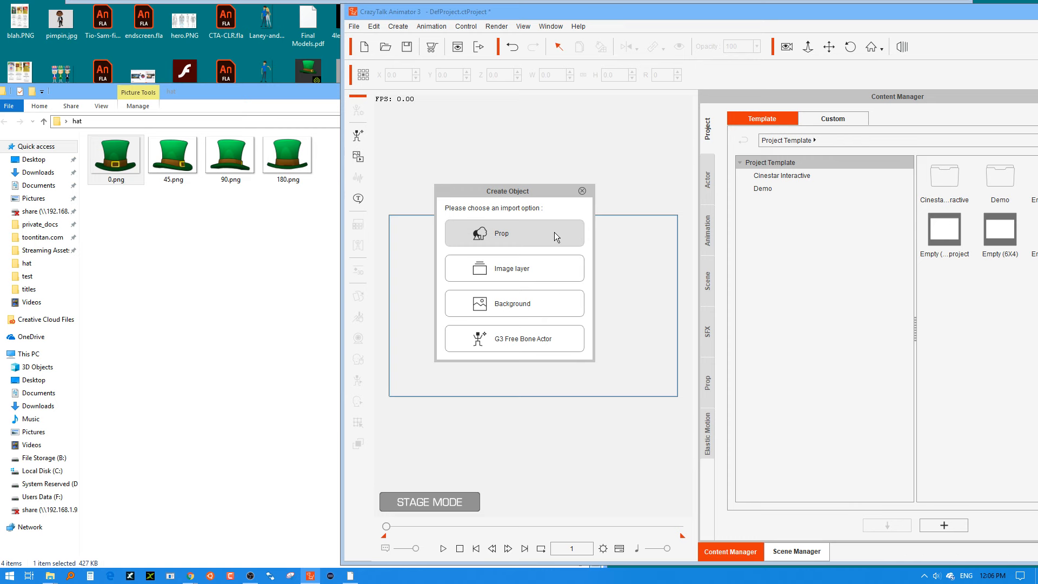
{"action": "left_click", "coordinate": [498, 235]}
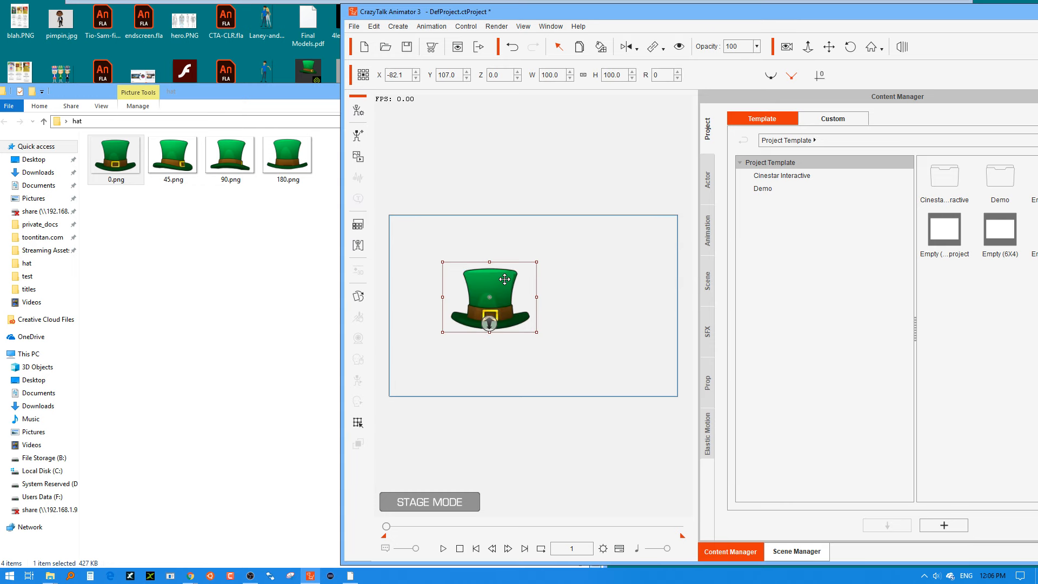
{"action": "left_click_drag", "start_coordinate": [503, 285], "coordinate": [544, 275]}
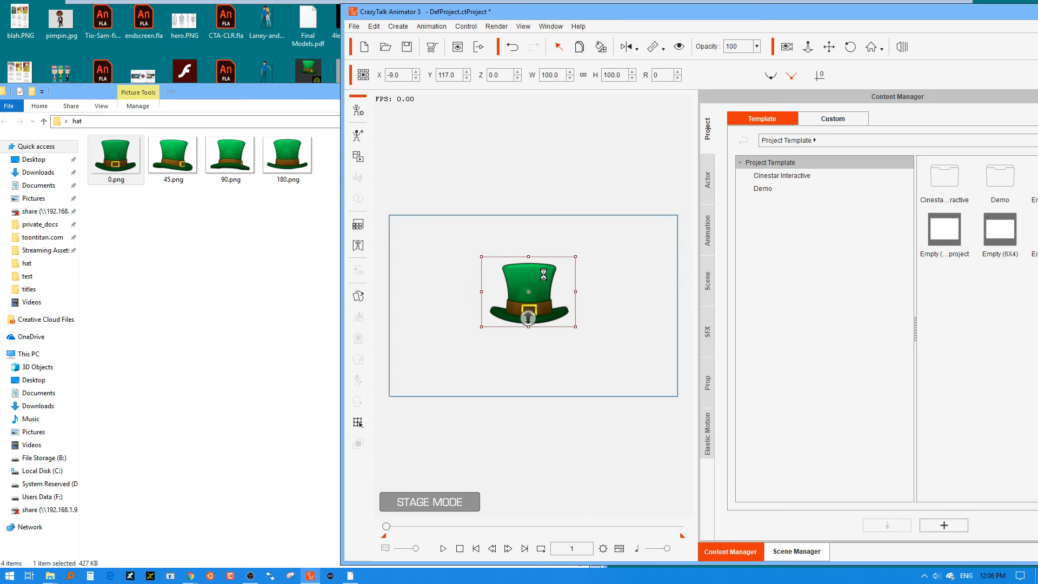
Open the hat prop in Composer Mode and bring up the Sprite Editor for the hat image.
{"action": "left_click", "coordinate": [358, 111]}
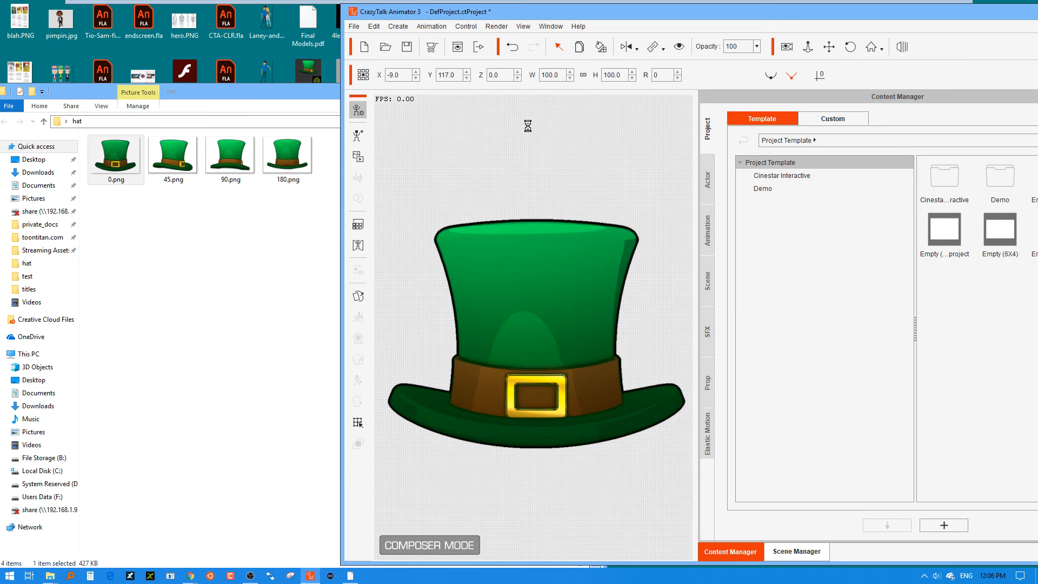
{"action": "left_click_drag", "start_coordinate": [576, 13], "coordinate": [519, 8]}
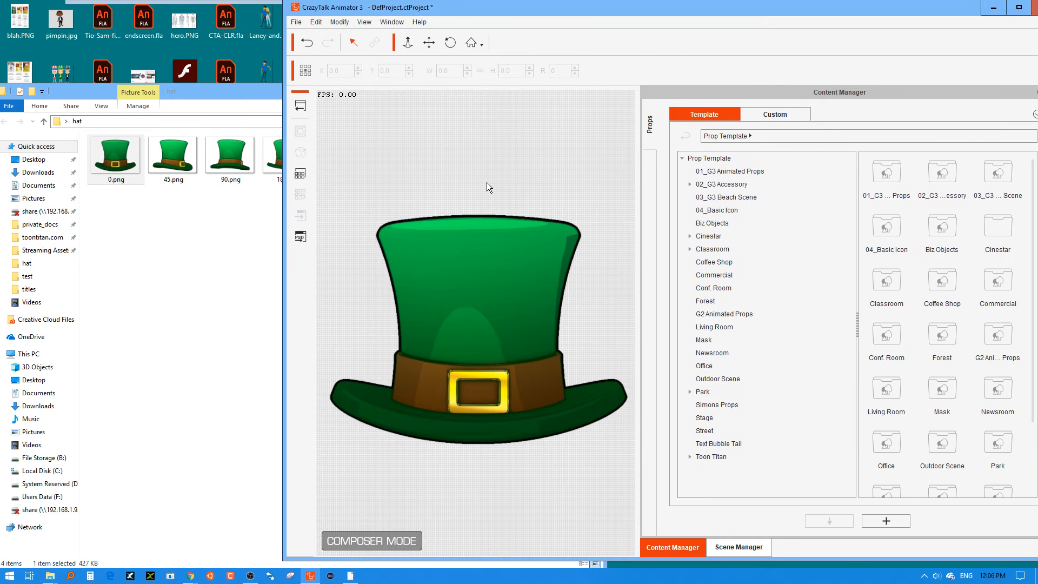
{"action": "left_click", "coordinate": [450, 277]}
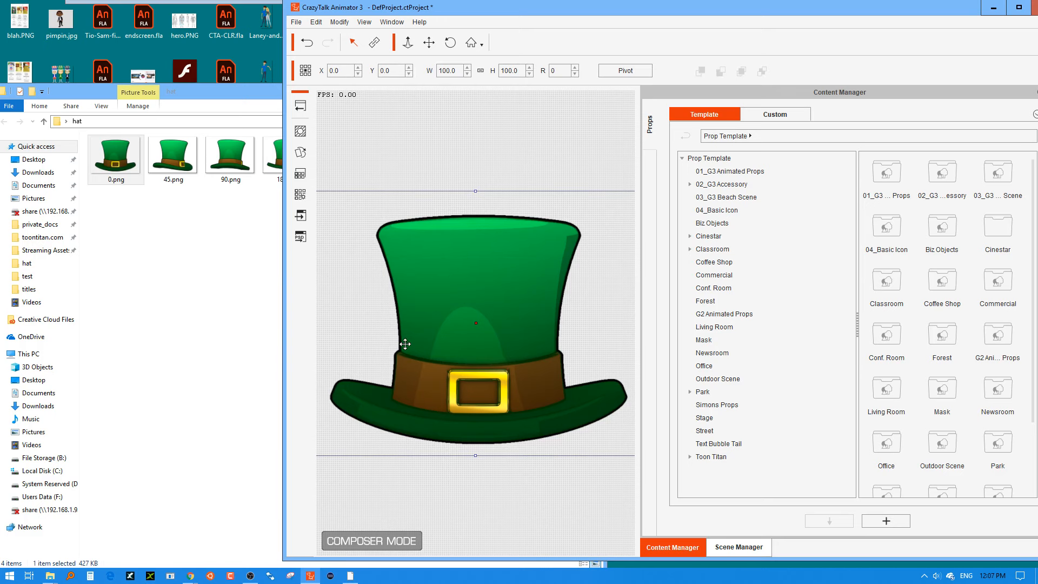
{"action": "left_click", "coordinate": [300, 155]}
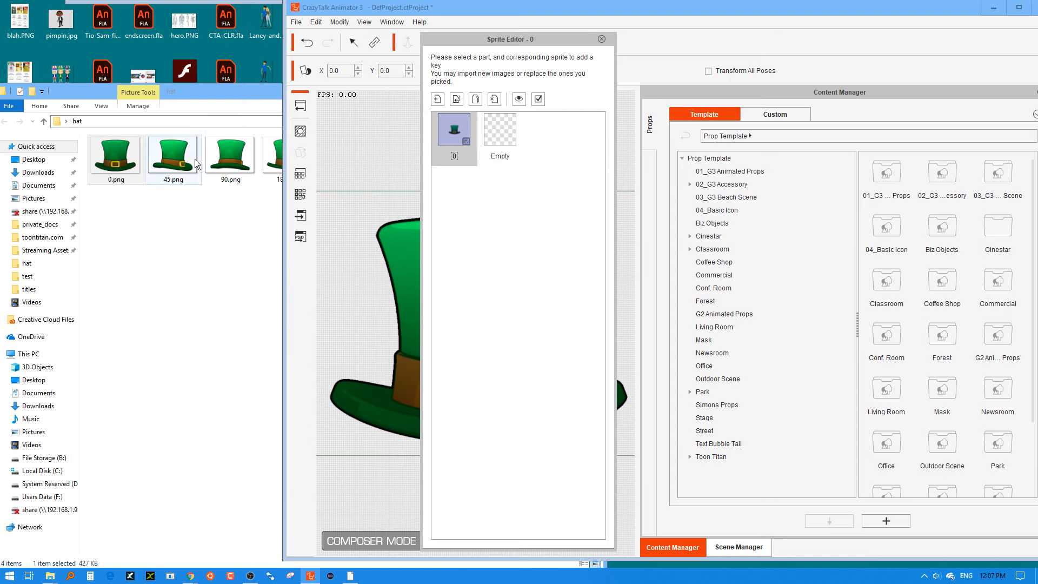
Add 45.png, 90.png and 180.png from the hat folder as new sprites of the hat.
{"action": "left_click_drag", "start_coordinate": [173, 153], "coordinate": [537, 225]}
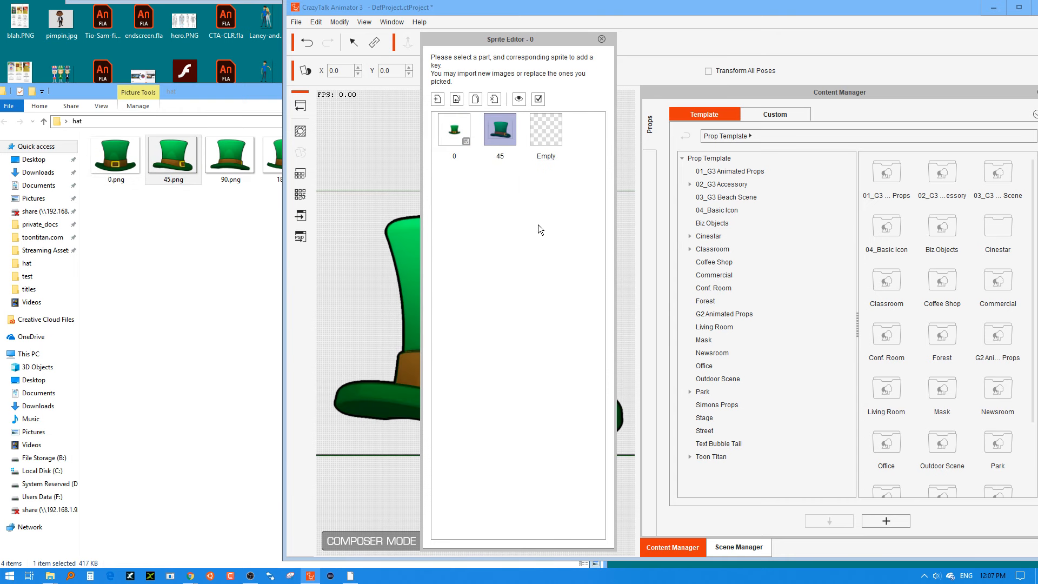
{"action": "left_click_drag", "start_coordinate": [230, 157], "coordinate": [551, 224]}
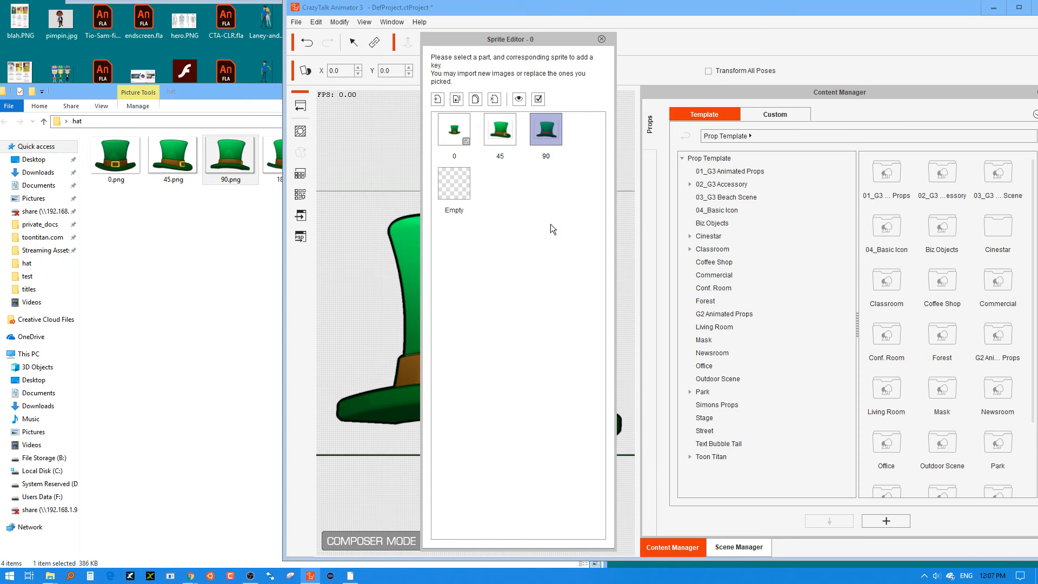
{"action": "left_click", "coordinate": [235, 238]}
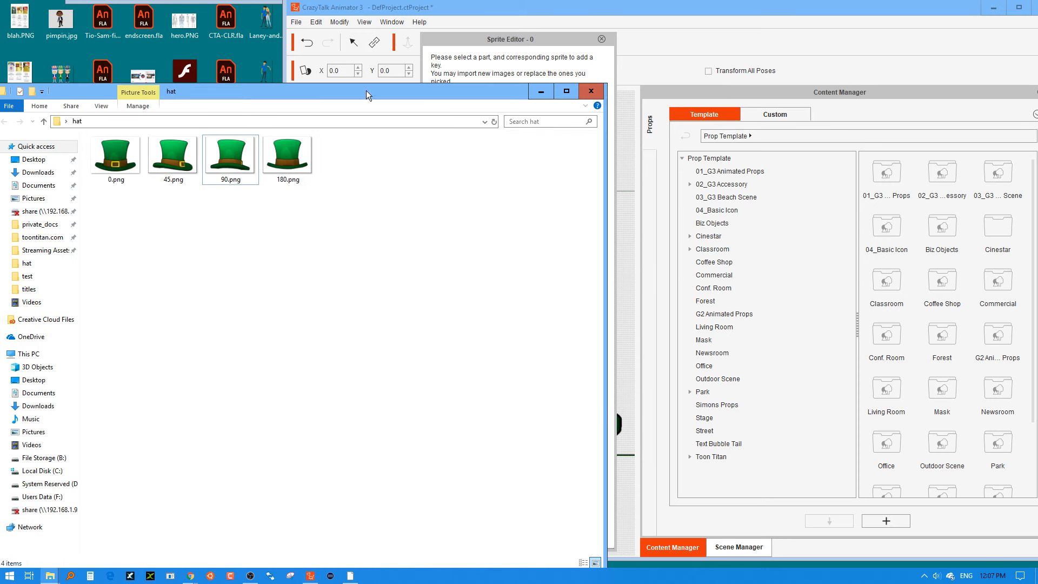
{"action": "left_click_drag", "start_coordinate": [366, 90], "coordinate": [326, 277]}
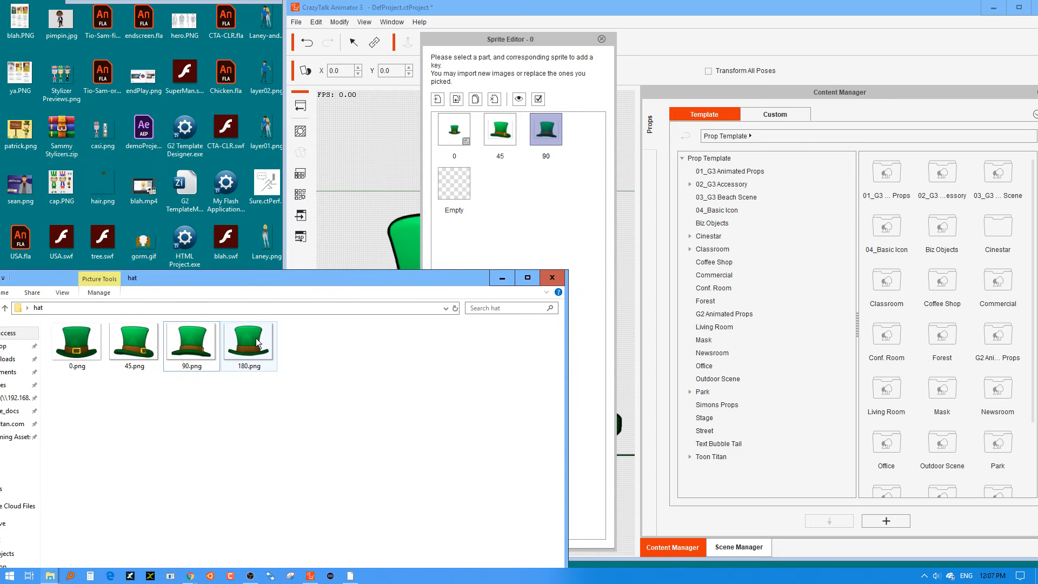
{"action": "left_click_drag", "start_coordinate": [257, 344], "coordinate": [537, 240]}
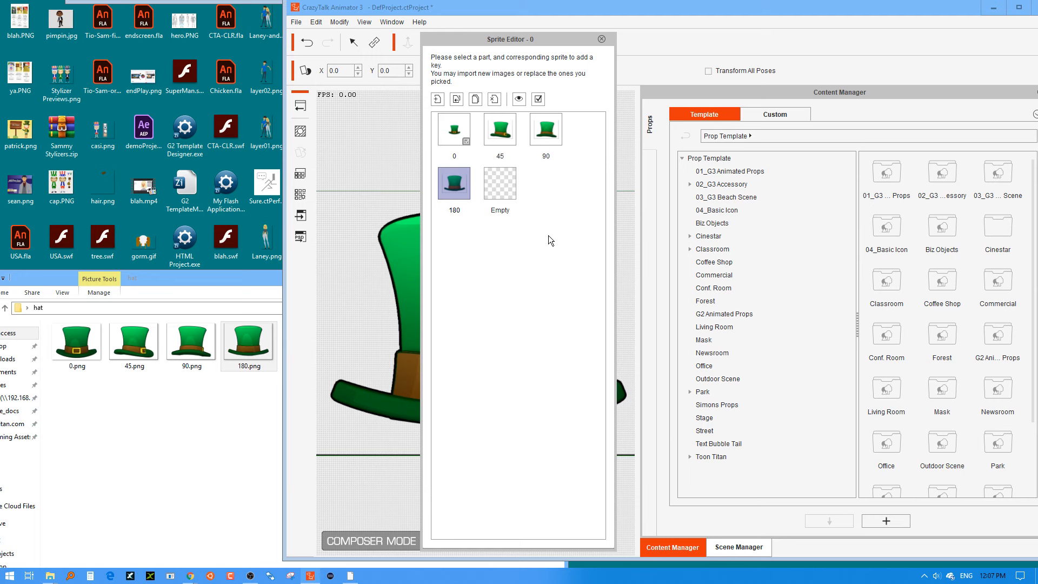
Preview the hat's 0, 45, 90 and 180 sprites in Composer Mode, ending on 0, and close the Sprite Editor.
{"action": "left_click_drag", "start_coordinate": [553, 40], "coordinate": [808, 12]}
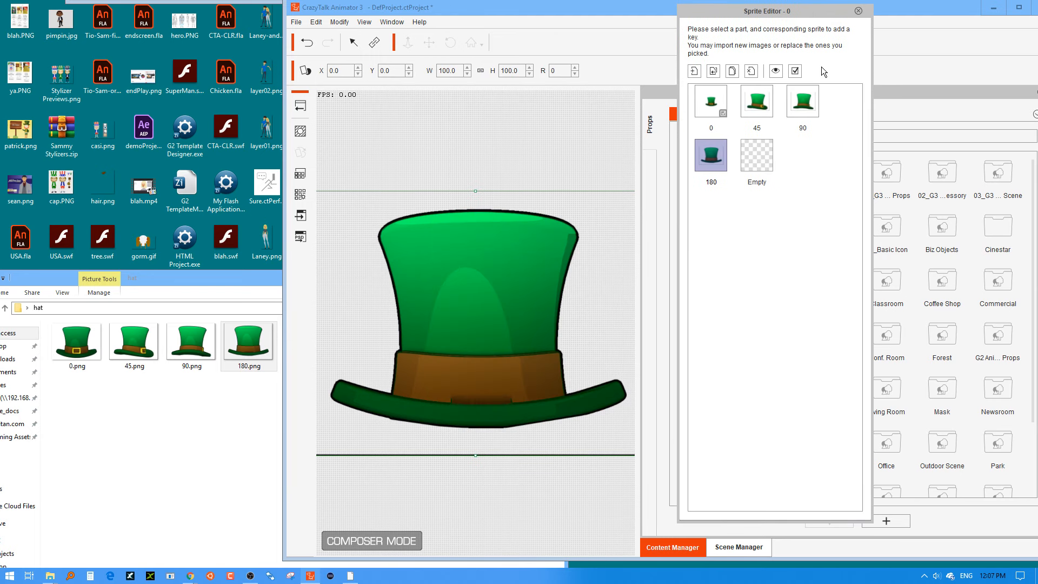
{"action": "left_click", "coordinate": [756, 102]}
{"action": "left_click", "coordinate": [797, 103]}
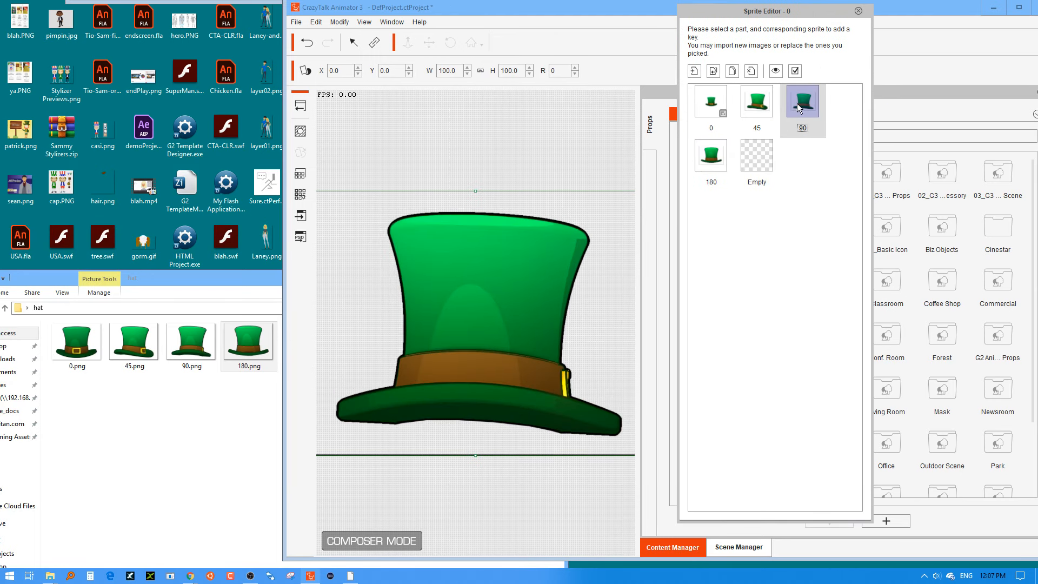
{"action": "left_click", "coordinate": [716, 158]}
{"action": "left_click", "coordinate": [717, 100]}
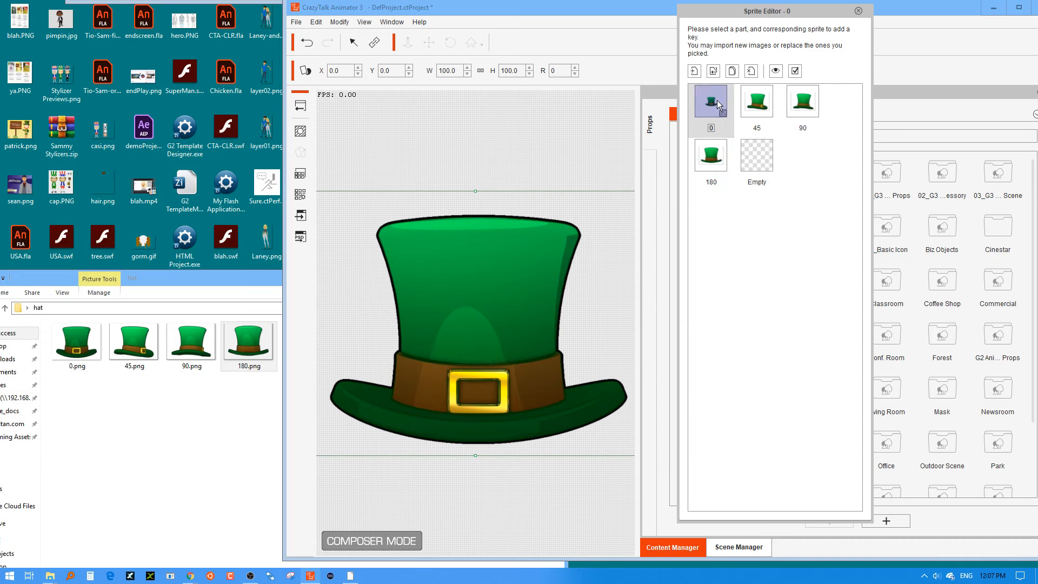
{"action": "left_click", "coordinate": [760, 103]}
{"action": "left_click", "coordinate": [798, 108]}
{"action": "left_click", "coordinate": [706, 149]}
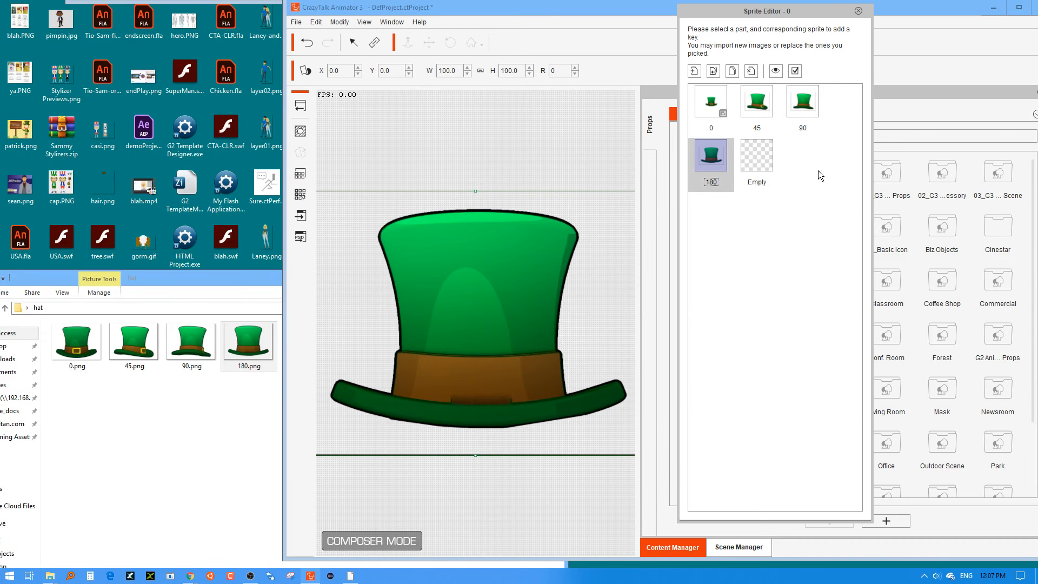
{"action": "left_click", "coordinate": [715, 99]}
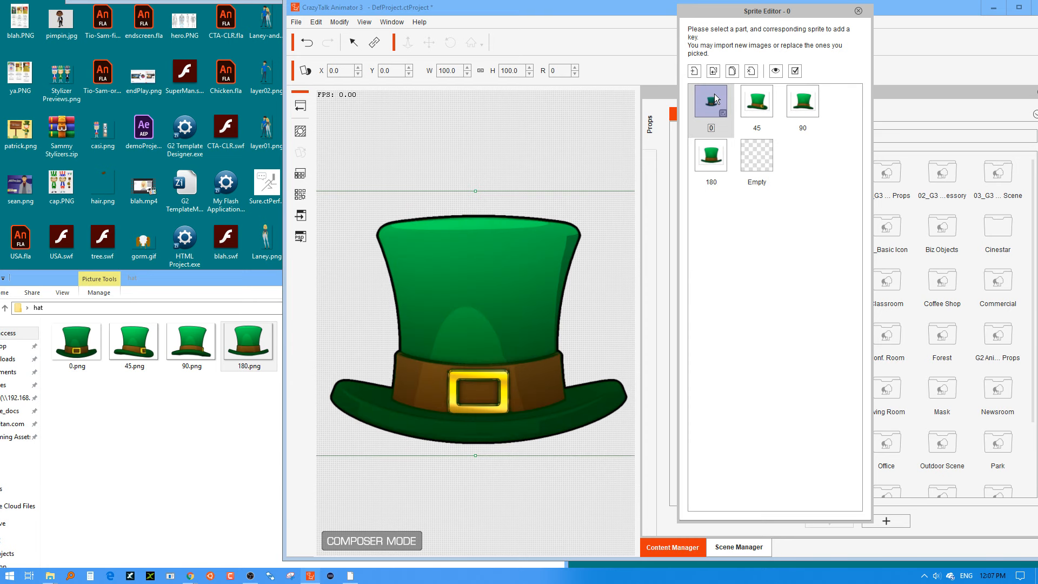
{"action": "left_click", "coordinate": [858, 11]}
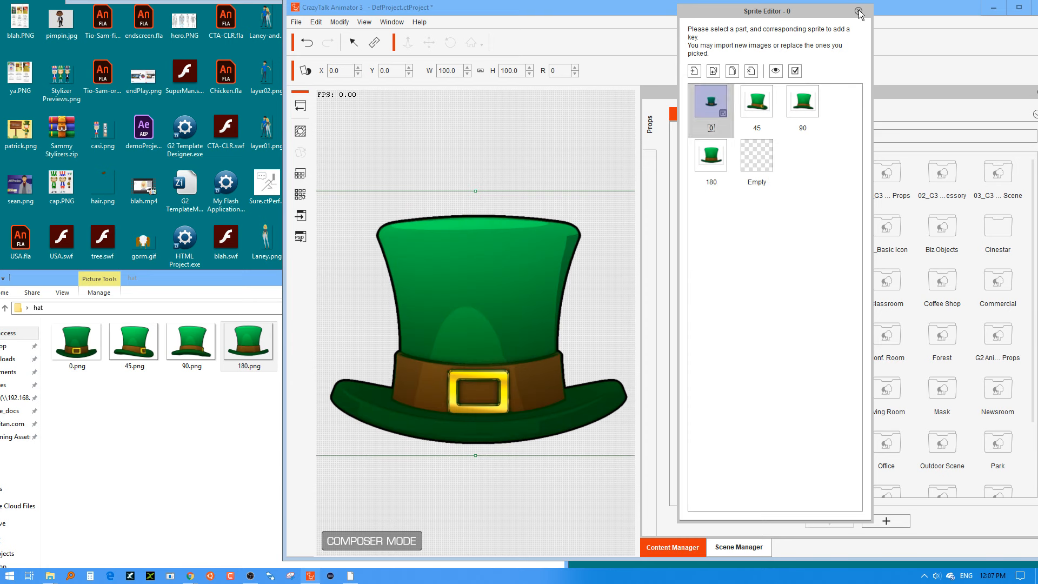
Maximize the animator window, return to Stage Mode and move the hat to about X 23, Y 124.
{"action": "double_click", "coordinate": [581, 13]}
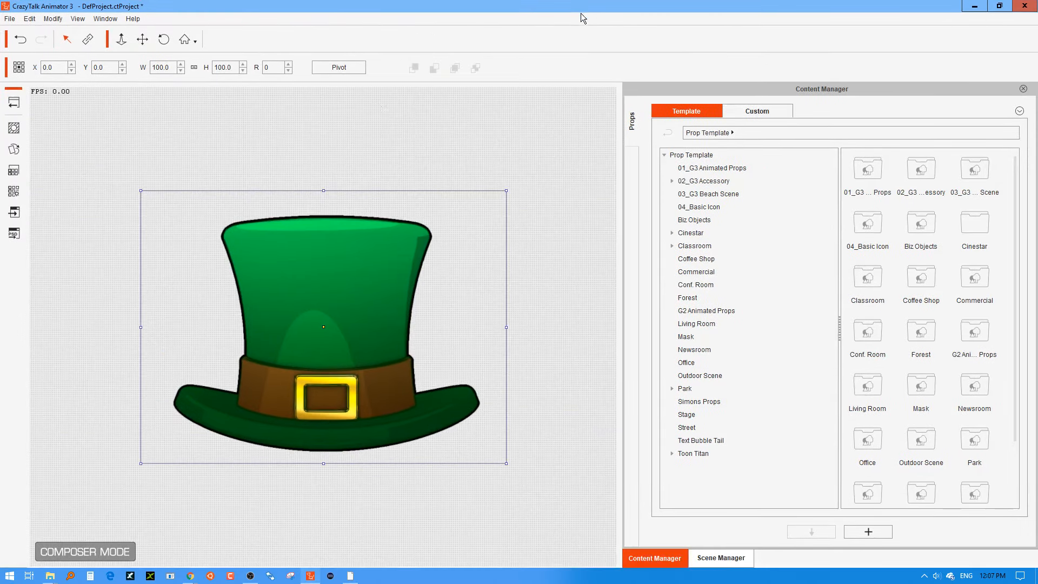
{"action": "left_click", "coordinate": [13, 108]}
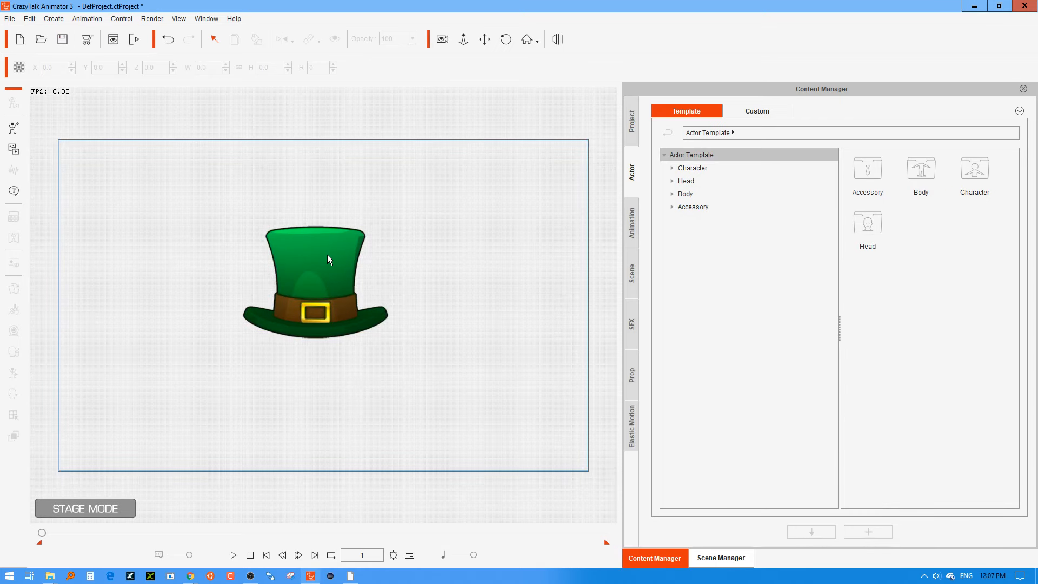
{"action": "left_click", "coordinate": [304, 282]}
{"action": "left_click_drag", "start_coordinate": [304, 282], "coordinate": [335, 274]}
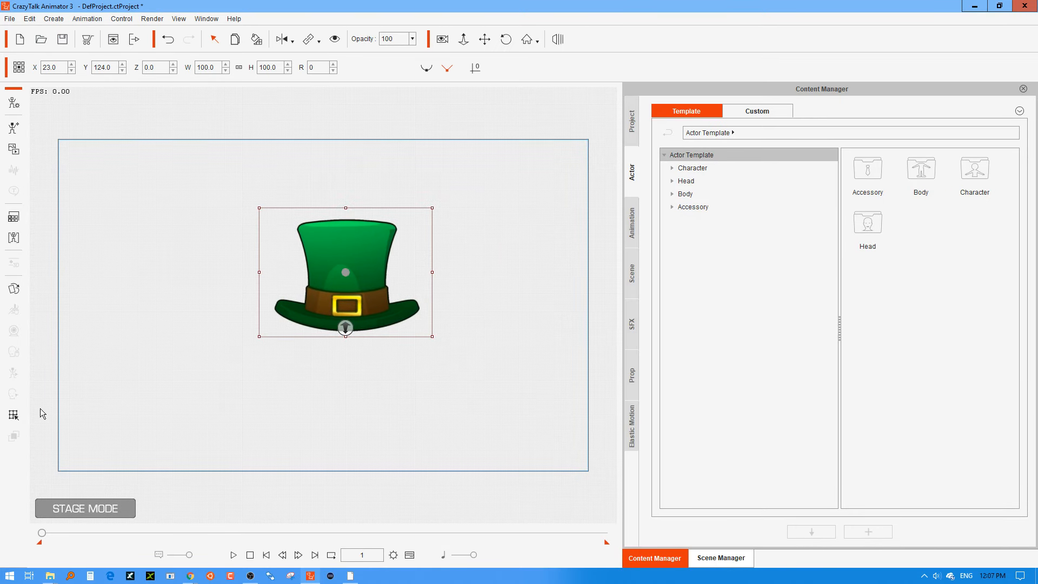
Switch the hat on the stage through its 0, 45, 90 and 180 sprites, ending on 180, and close the Sprite Editor.
{"action": "left_click", "coordinate": [16, 289]}
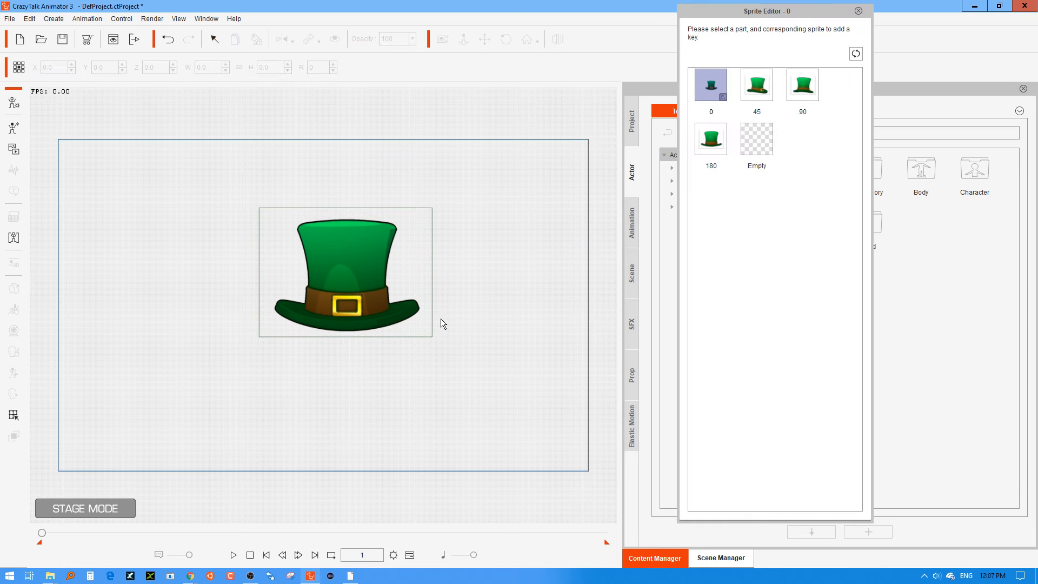
{"action": "left_click", "coordinate": [762, 86]}
{"action": "left_click", "coordinate": [801, 96]}
{"action": "left_click", "coordinate": [710, 140]}
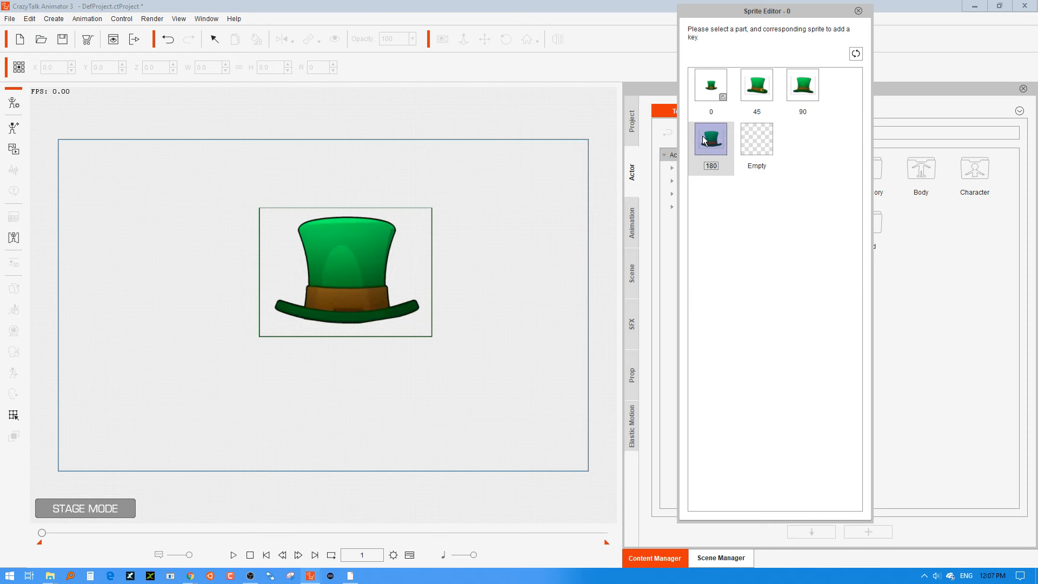
{"action": "left_click", "coordinate": [703, 85]}
{"action": "left_click", "coordinate": [760, 86]}
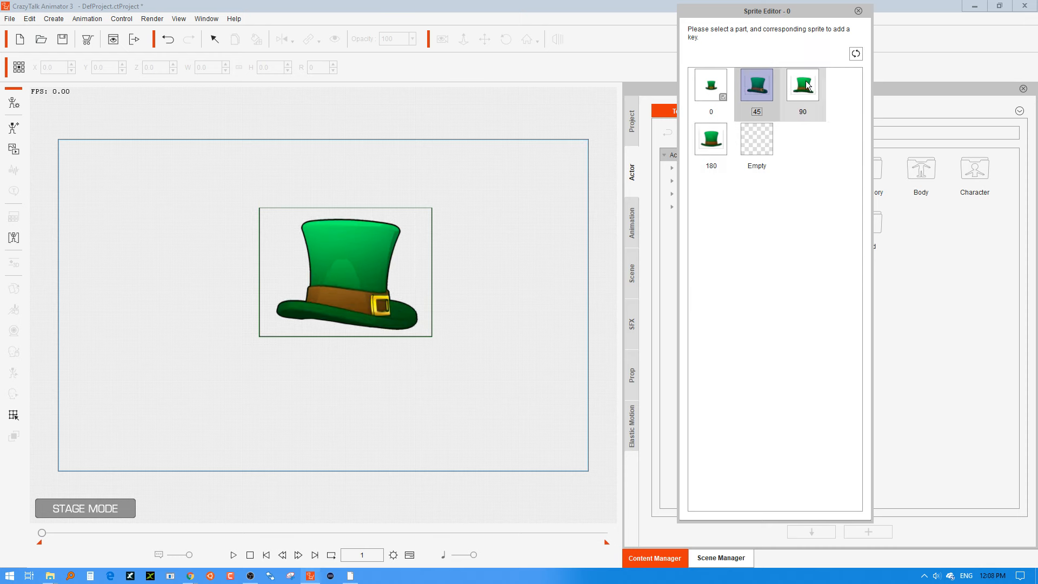
{"action": "left_click", "coordinate": [801, 90]}
{"action": "left_click", "coordinate": [714, 140]}
{"action": "left_click", "coordinate": [747, 97]}
{"action": "left_click", "coordinate": [716, 91]}
{"action": "left_click", "coordinate": [758, 89]}
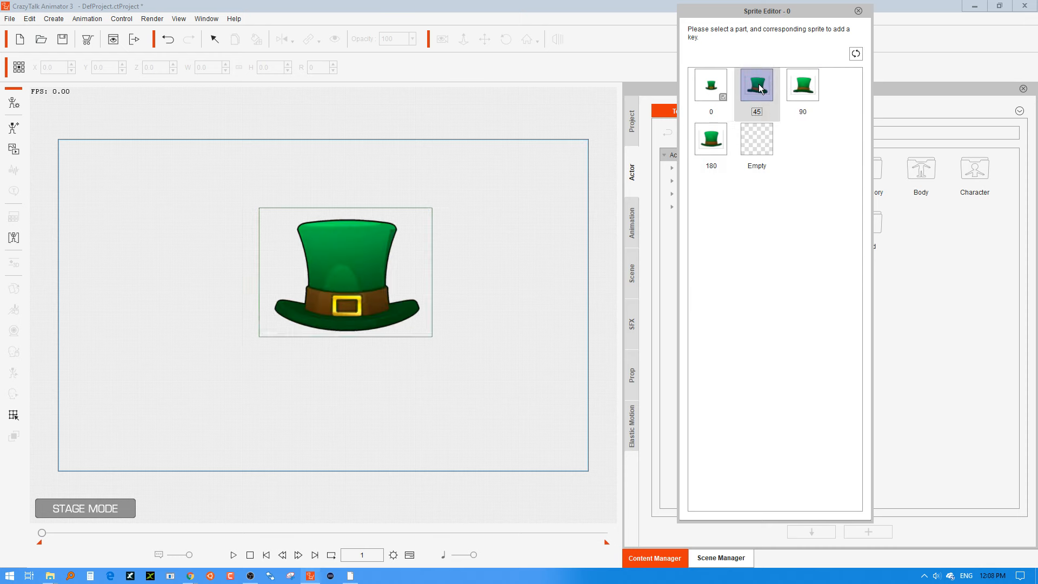
{"action": "left_click", "coordinate": [711, 140]}
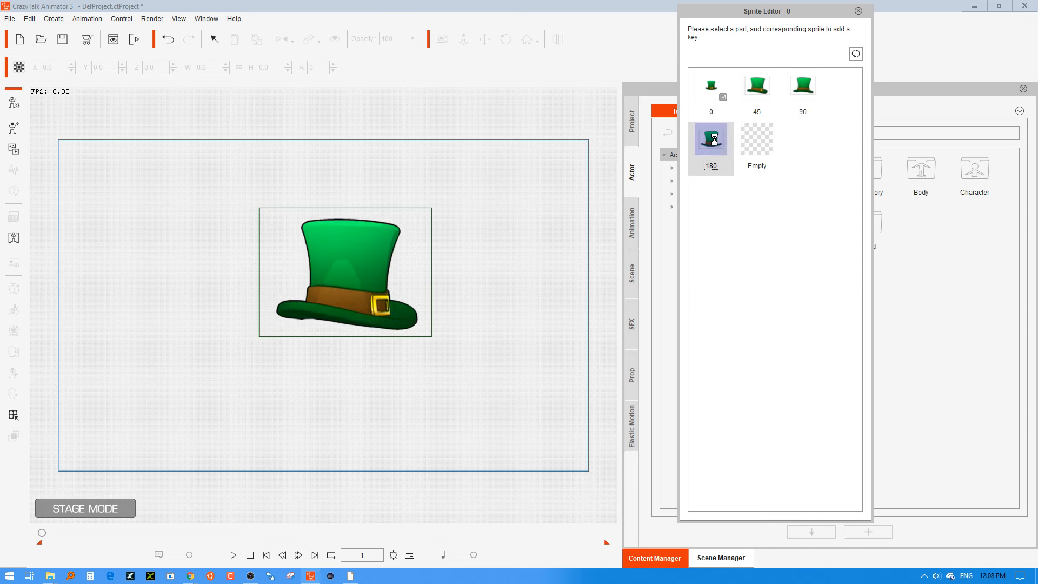
{"action": "left_click", "coordinate": [859, 11]}
Move the hat on the stage to about X 75, Y 149 and deselect it.
{"action": "left_click", "coordinate": [416, 229]}
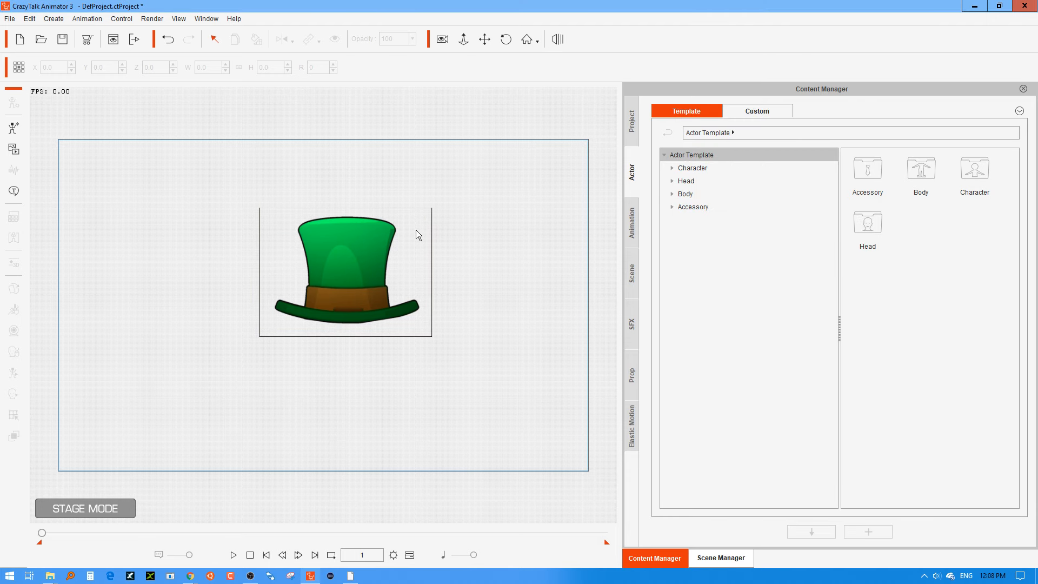
{"action": "left_click_drag", "start_coordinate": [352, 253], "coordinate": [508, 172]}
{"action": "left_click", "coordinate": [329, 282]}
{"action": "left_click", "coordinate": [507, 267]}
{"action": "left_click_drag", "start_coordinate": [326, 265], "coordinate": [449, 229]}
{"action": "left_click", "coordinate": [346, 313]}
{"action": "left_click_drag", "start_coordinate": [346, 313], "coordinate": [398, 288]}
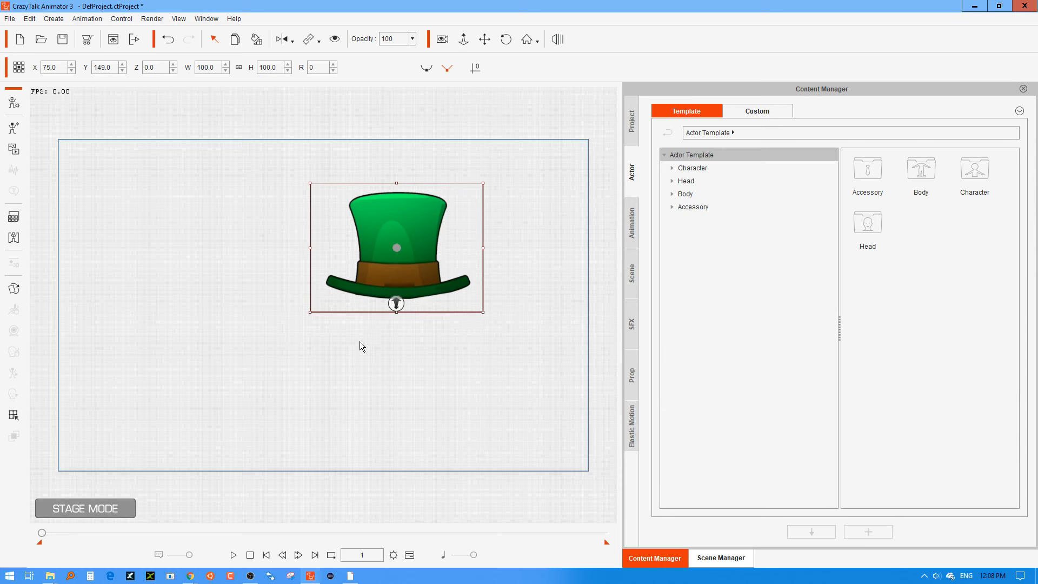
{"action": "left_click", "coordinate": [315, 323]}
Open the hat prop in Composer Mode and bring up the Sprite Editor for its image.
{"action": "left_click", "coordinate": [406, 286]}
{"action": "left_click", "coordinate": [18, 102]}
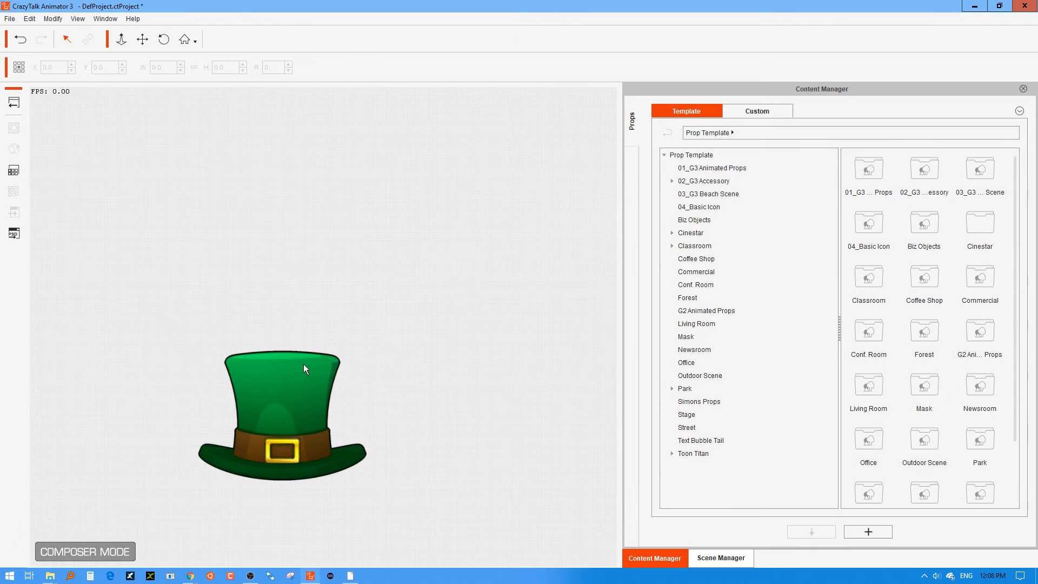
{"action": "left_click", "coordinate": [278, 405]}
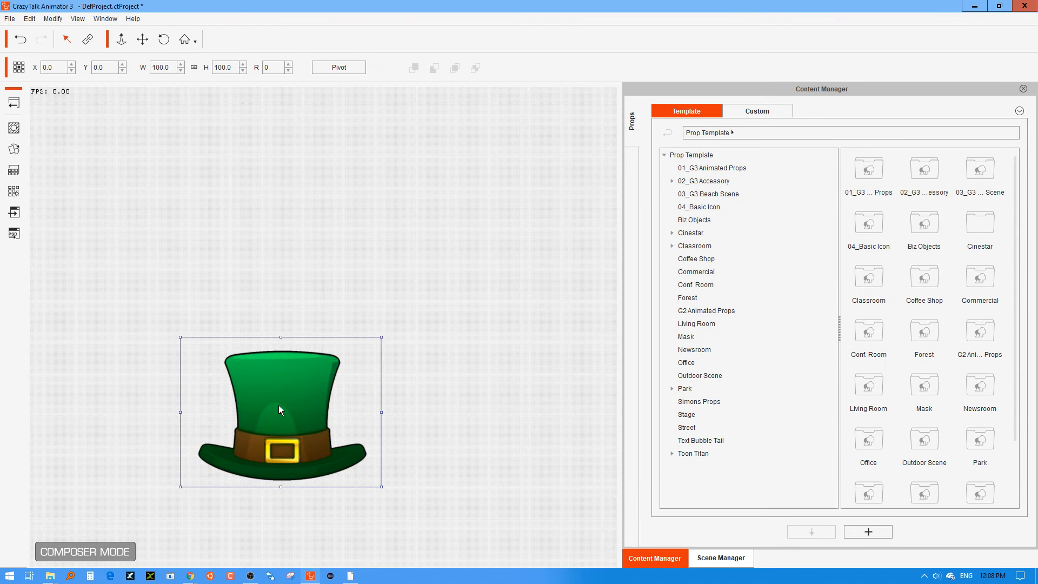
{"action": "left_click", "coordinate": [18, 155]}
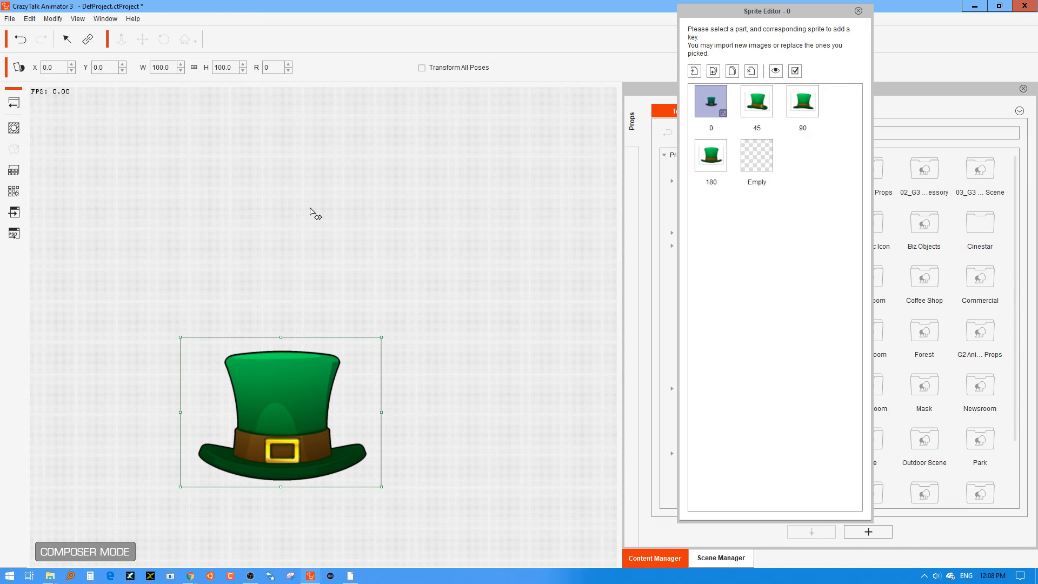
Inspect the edges of the hat's 45, 90 and 180 sprites, ending on the 45 sprite.
{"action": "left_click", "coordinate": [755, 111]}
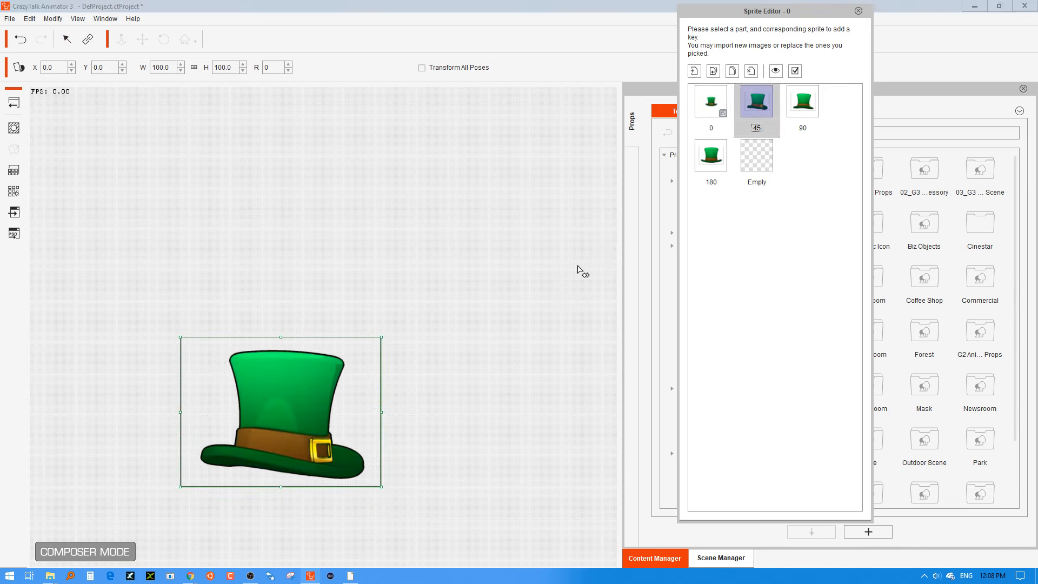
{"action": "left_click", "coordinate": [805, 108]}
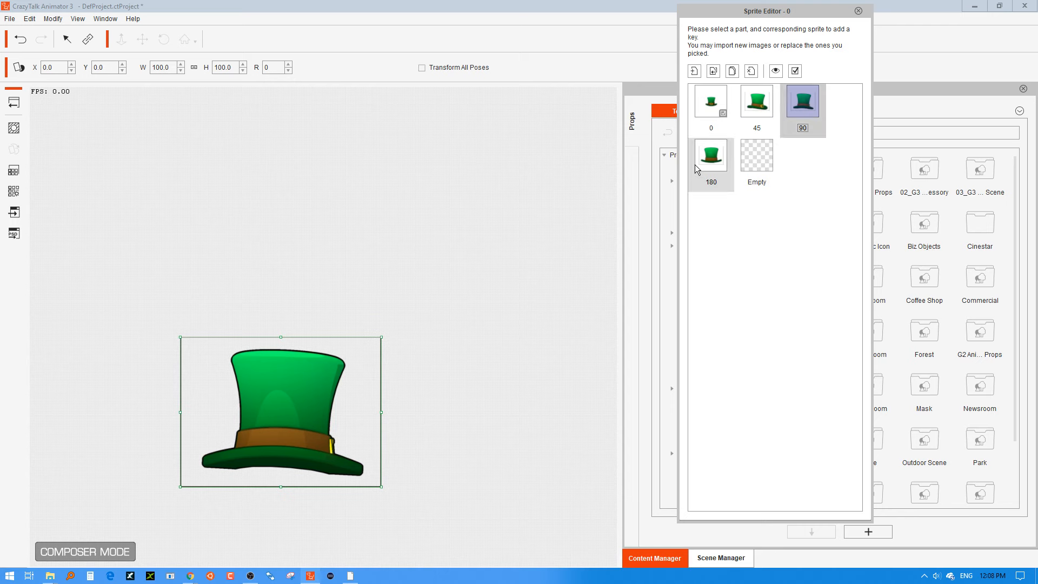
{"action": "left_click", "coordinate": [698, 164]}
{"action": "left_click", "coordinate": [757, 109]}
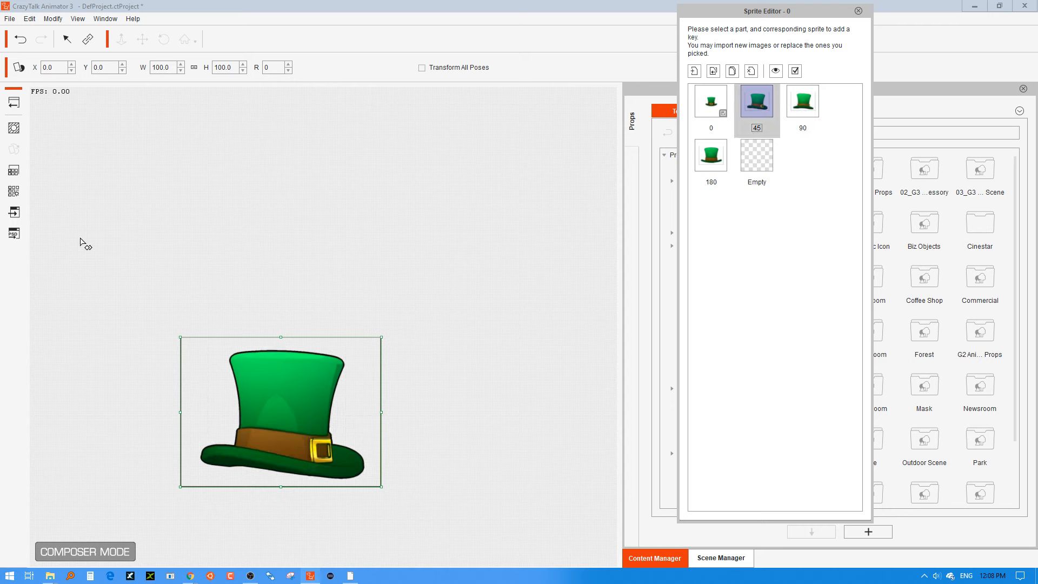
Send the 45 sprite to Photoshop for external editing, dismissing the billing and update notices and closing Lazy Nezumi Pro.
{"action": "left_click", "coordinate": [15, 213]}
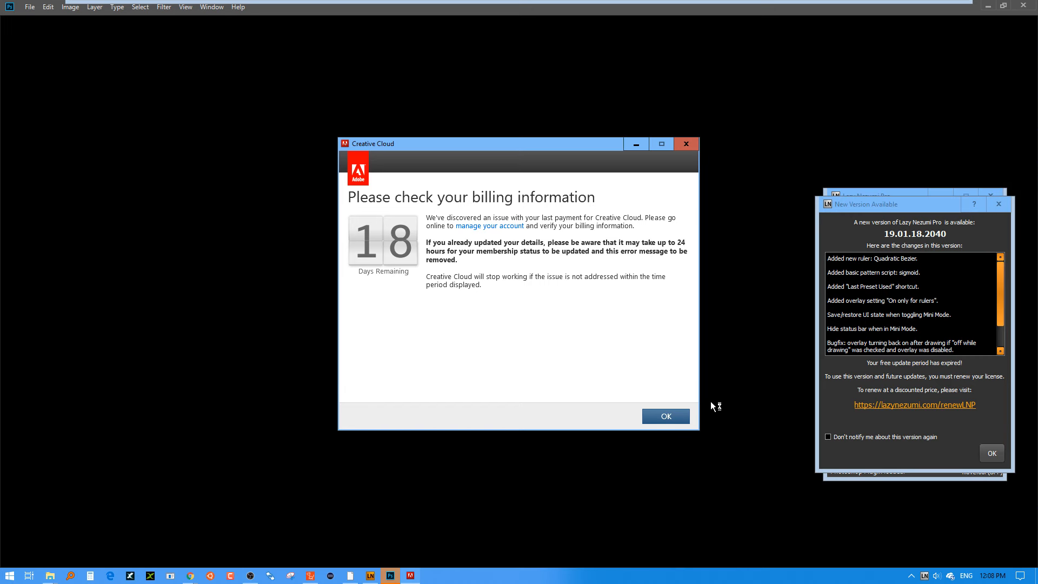
{"action": "left_click", "coordinate": [660, 414]}
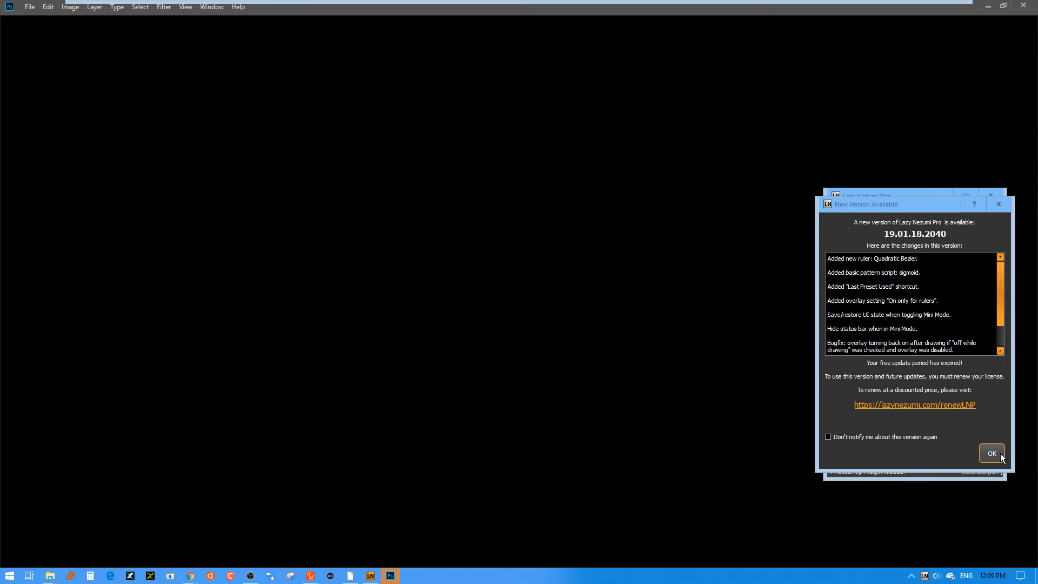
{"action": "left_click", "coordinate": [1000, 457]}
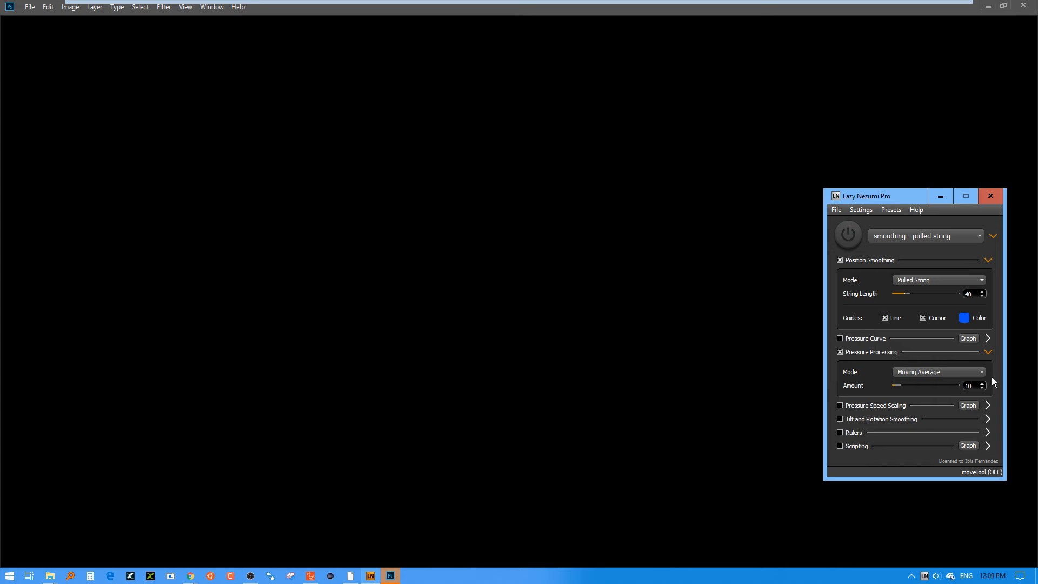
{"action": "left_click", "coordinate": [983, 196]}
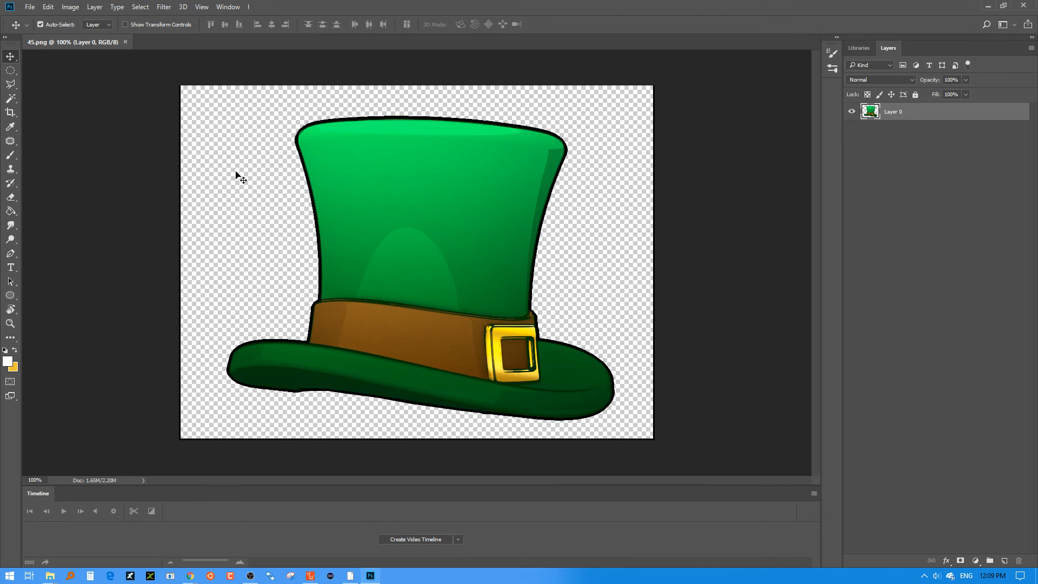
Clear the stray border along the left, bottom and right edges of 45.png using rectangular marquee selections.
{"action": "right_click", "coordinate": [10, 71]}
{"action": "left_click", "coordinate": [41, 71]}
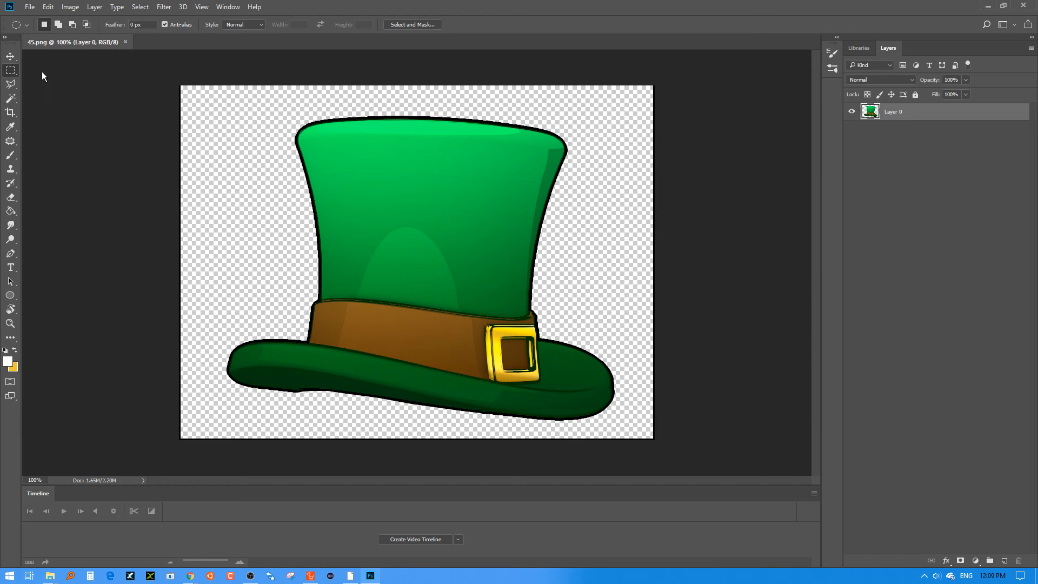
{"action": "left_click_drag", "start_coordinate": [161, 87], "coordinate": [216, 452]}
{"action": "key", "text": "Delete"}
{"action": "left_click_drag", "start_coordinate": [158, 419], "coordinate": [723, 466]}
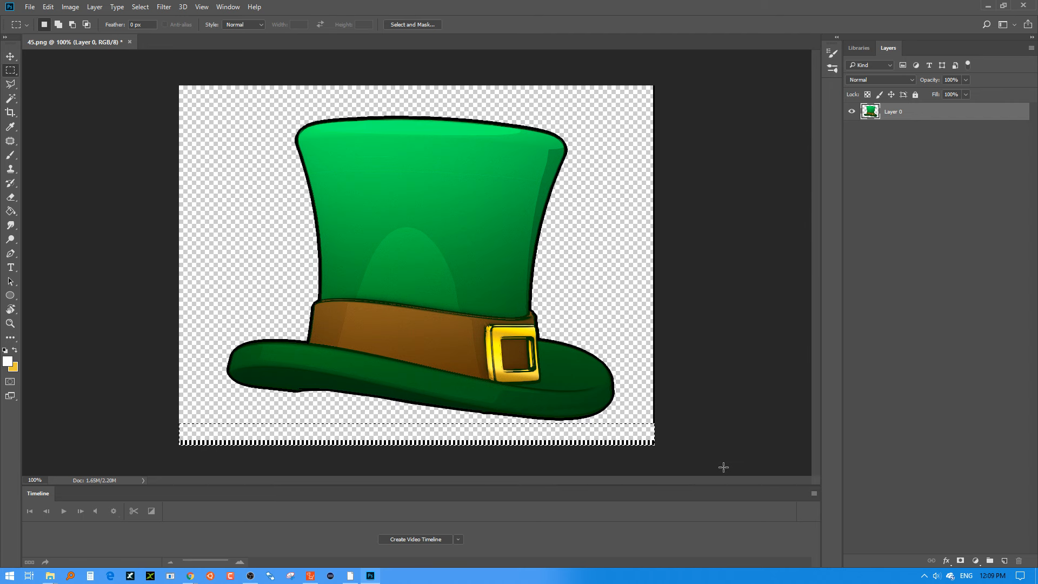
{"action": "left_click_drag", "start_coordinate": [679, 72], "coordinate": [639, 483]}
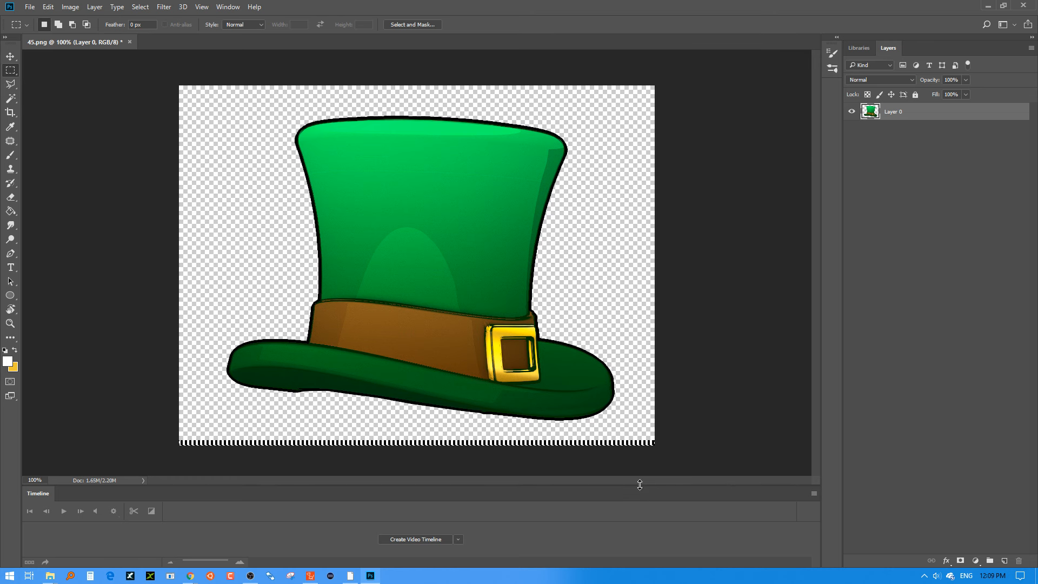
Save 45.png, restore the Photoshop window to a smaller size and switch back to CrazyTalk Animator.
{"action": "key", "text": "ctrl+s"}
{"action": "left_click", "coordinate": [1003, 7]}
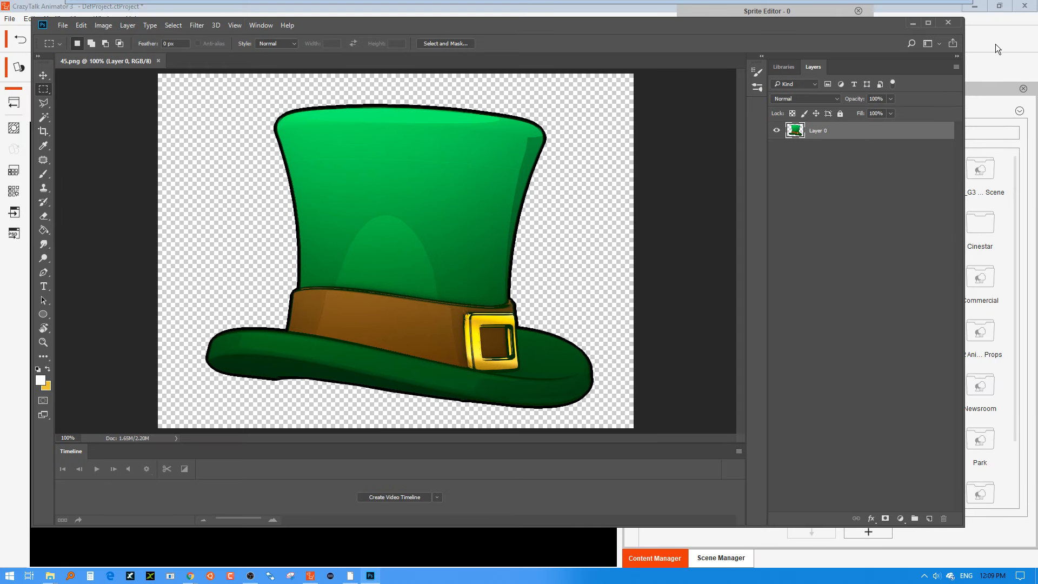
{"action": "left_click", "coordinate": [995, 44]}
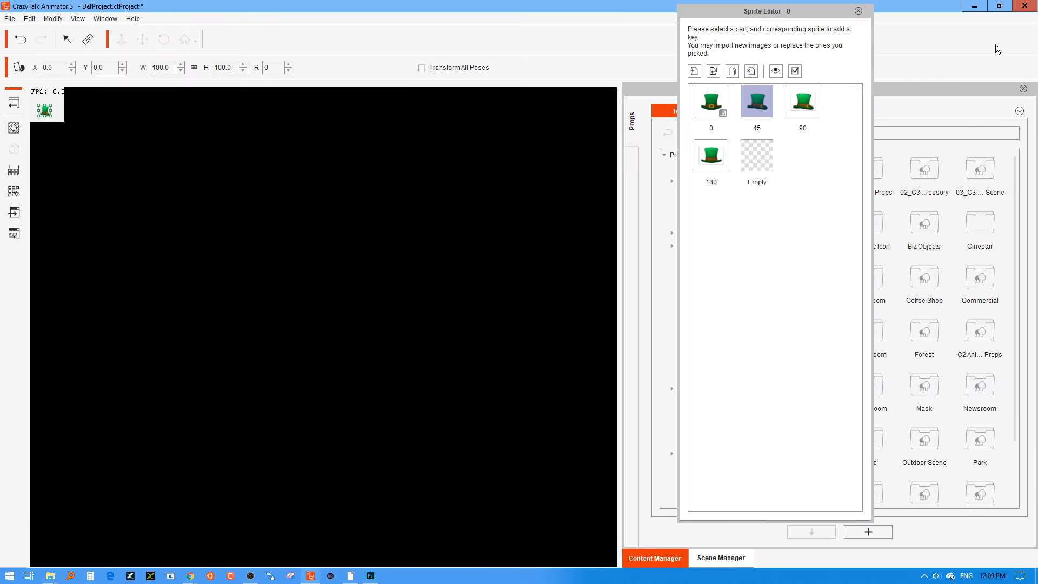
Select the 90 sprite, move the Sprite Editor aside, then close it and return the hat to Stage Mode.
{"action": "left_click", "coordinate": [798, 104]}
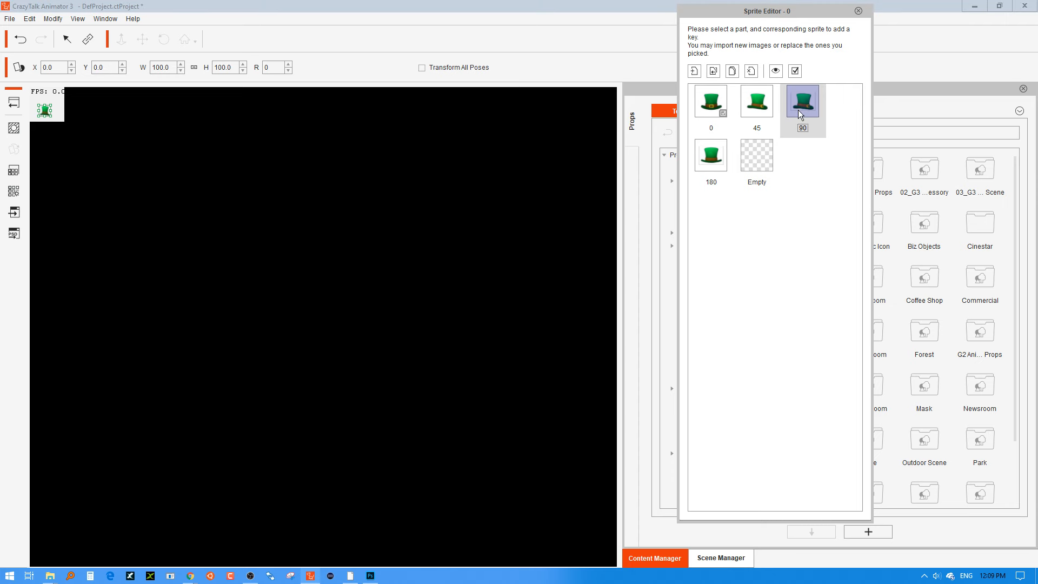
{"action": "left_click_drag", "start_coordinate": [779, 13], "coordinate": [863, 42]}
{"action": "left_click", "coordinate": [445, 168]}
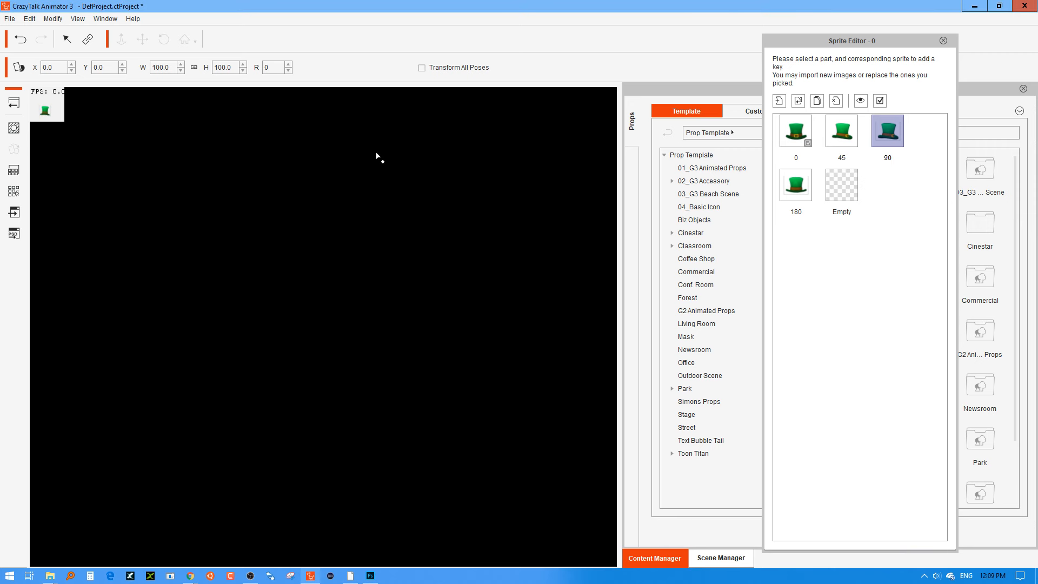
{"action": "left_click", "coordinate": [67, 39]}
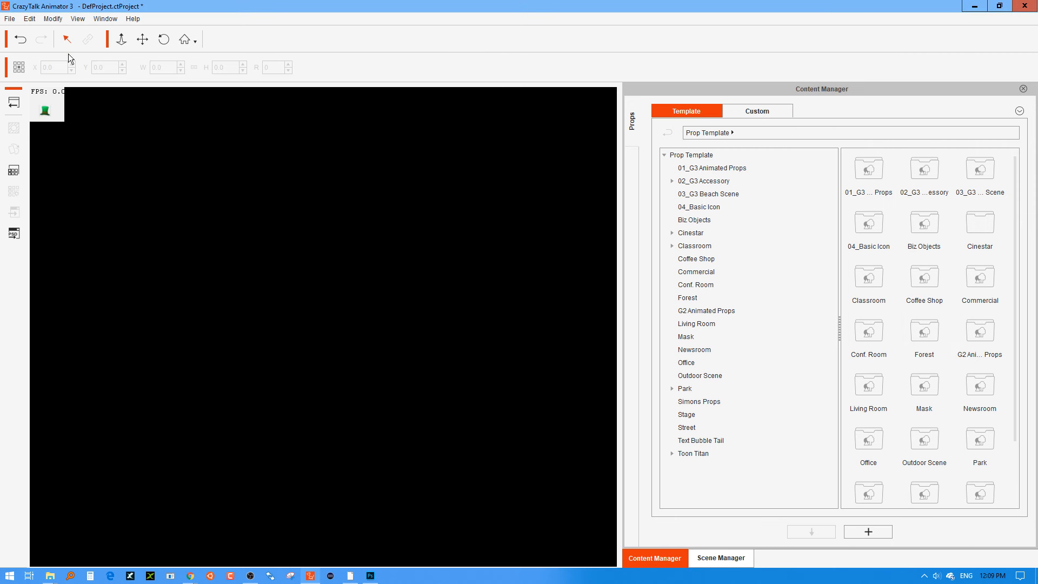
{"action": "left_click", "coordinate": [45, 110]}
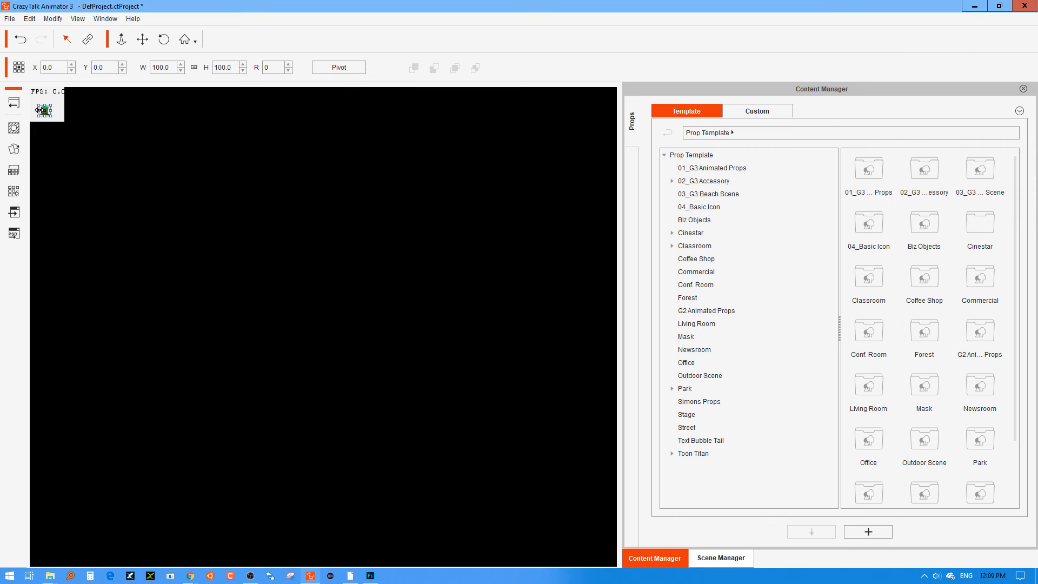
{"action": "left_click", "coordinate": [12, 106]}
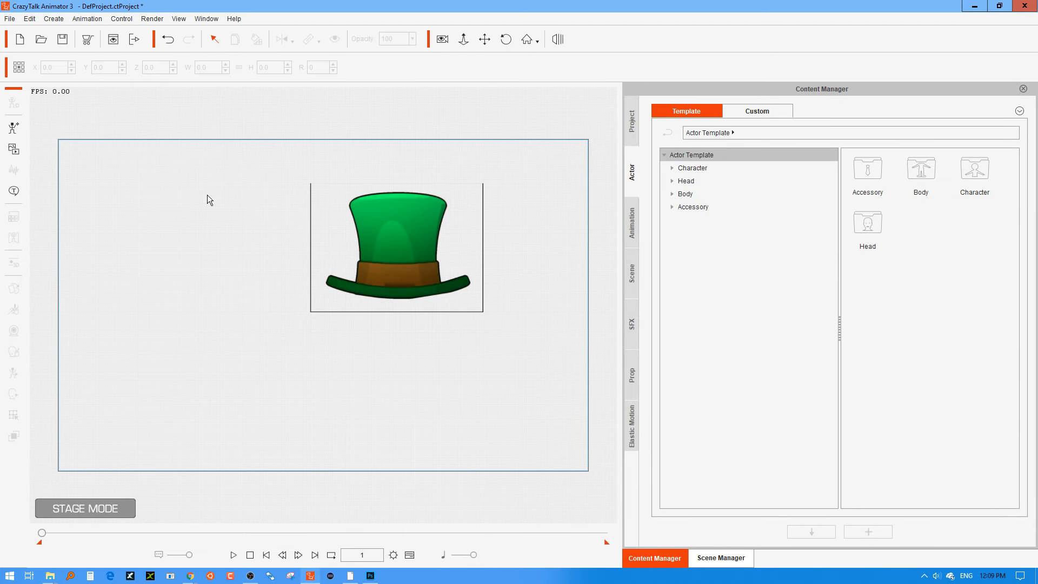
Reopen the hat in Composer Mode and bring up the Sprite Editor for its image again.
{"action": "left_click", "coordinate": [402, 231]}
{"action": "left_click", "coordinate": [13, 103]}
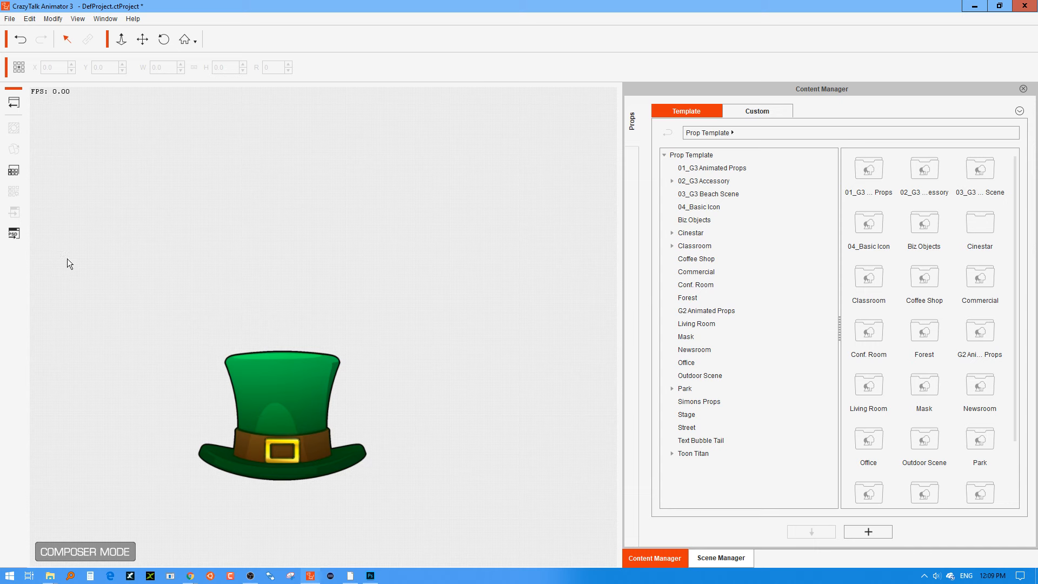
{"action": "left_click", "coordinate": [252, 370]}
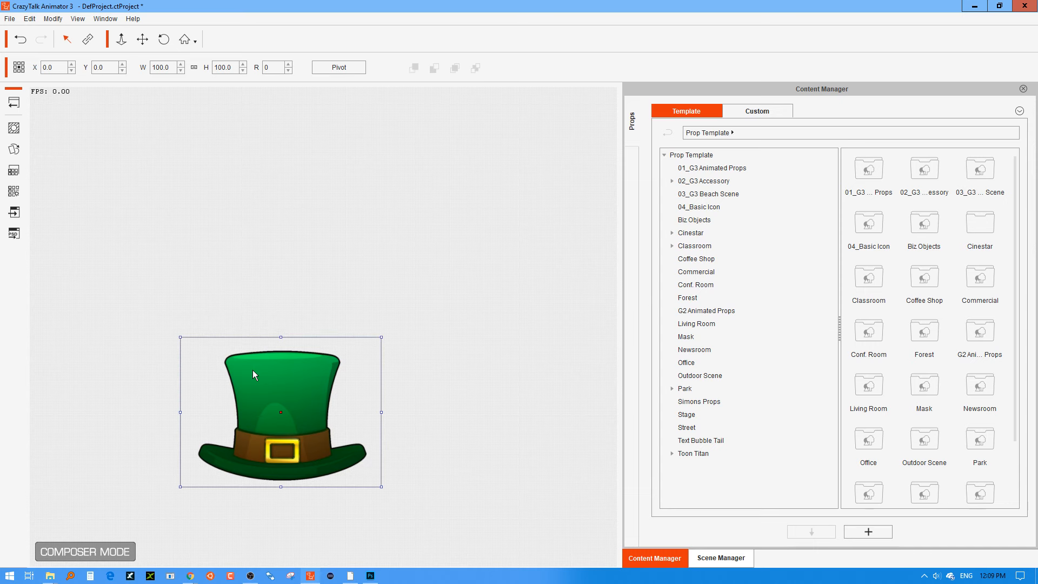
{"action": "left_click", "coordinate": [14, 149]}
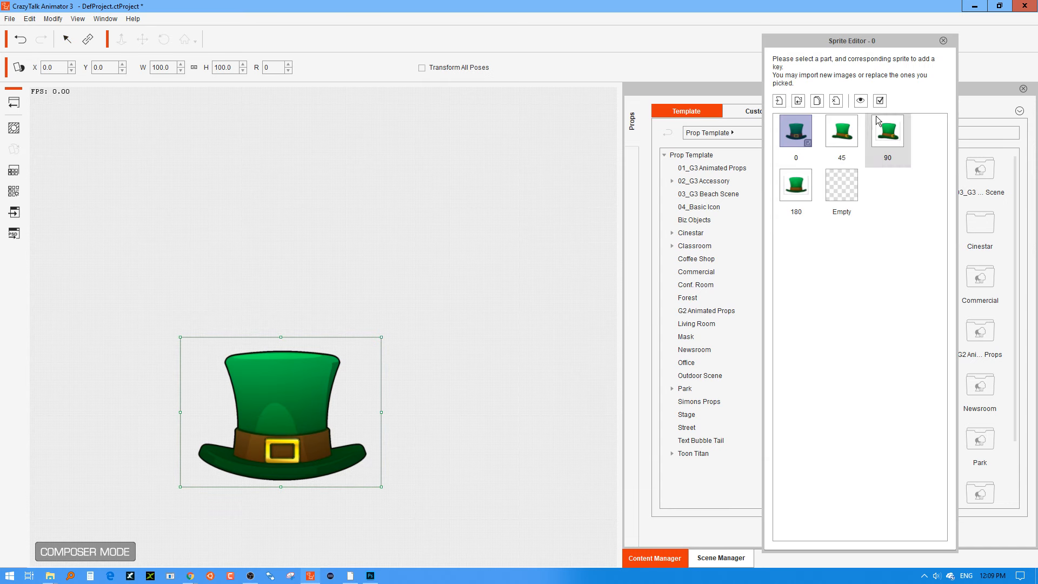
Check the edges of the edited 45 sprite with the hat deselected.
{"action": "left_click", "coordinate": [857, 120]}
{"action": "left_click", "coordinate": [882, 134]}
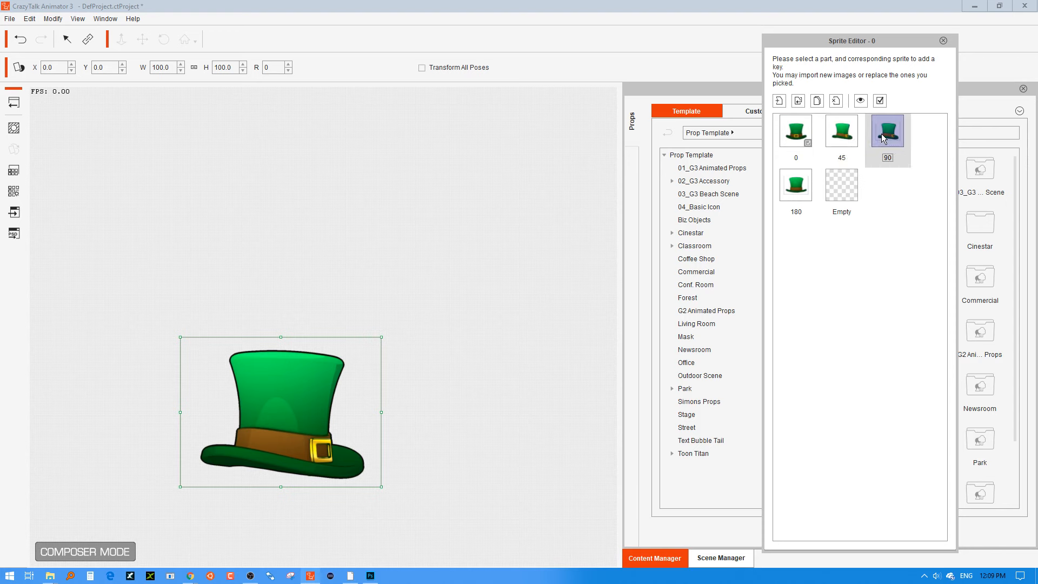
{"action": "left_click", "coordinate": [532, 361]}
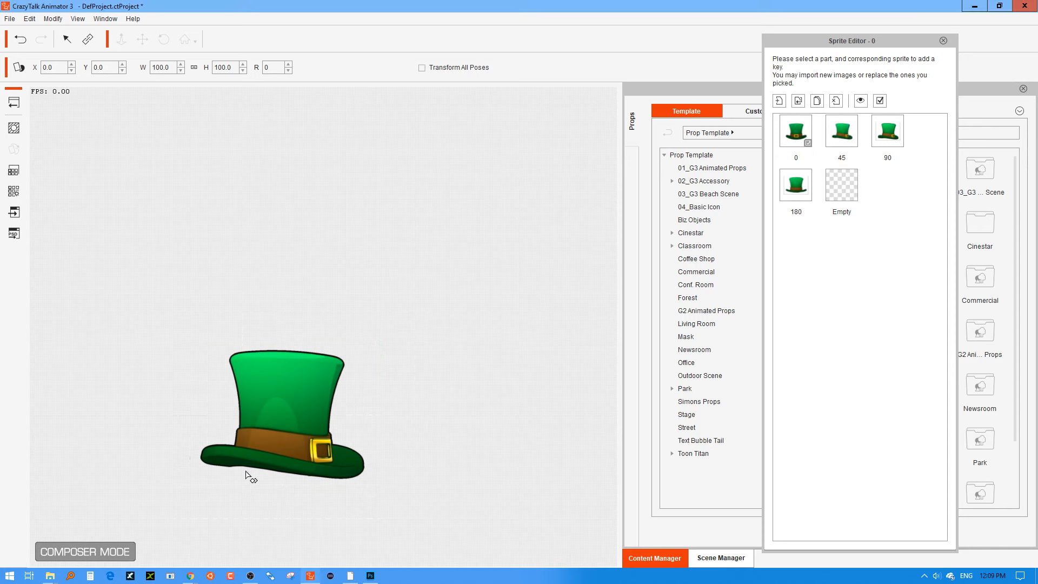
Select the hat's 90 sprite and send it to Photoshop for external editing.
{"action": "left_click", "coordinate": [901, 129]}
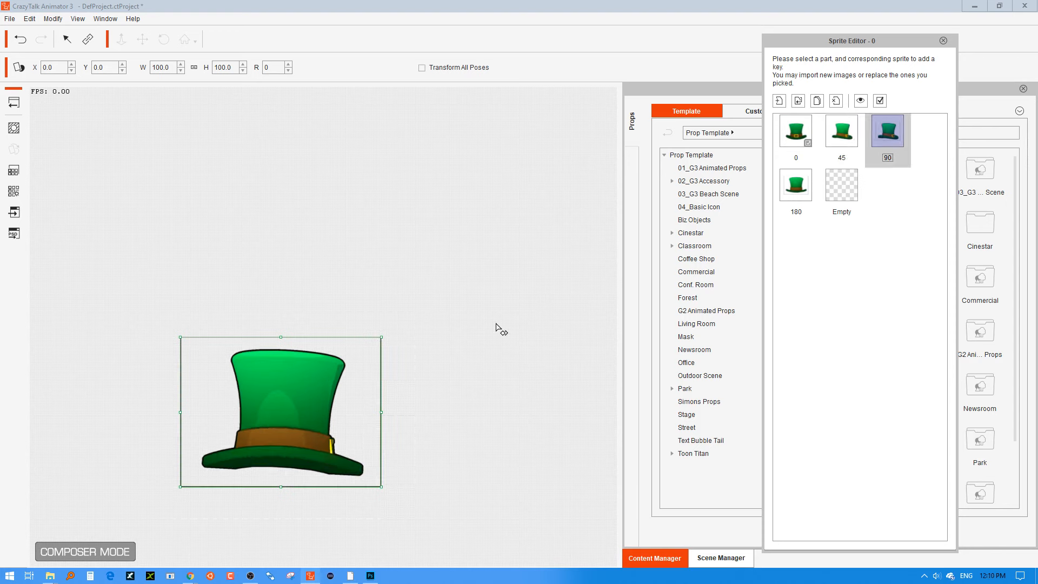
{"action": "left_click", "coordinate": [253, 415]}
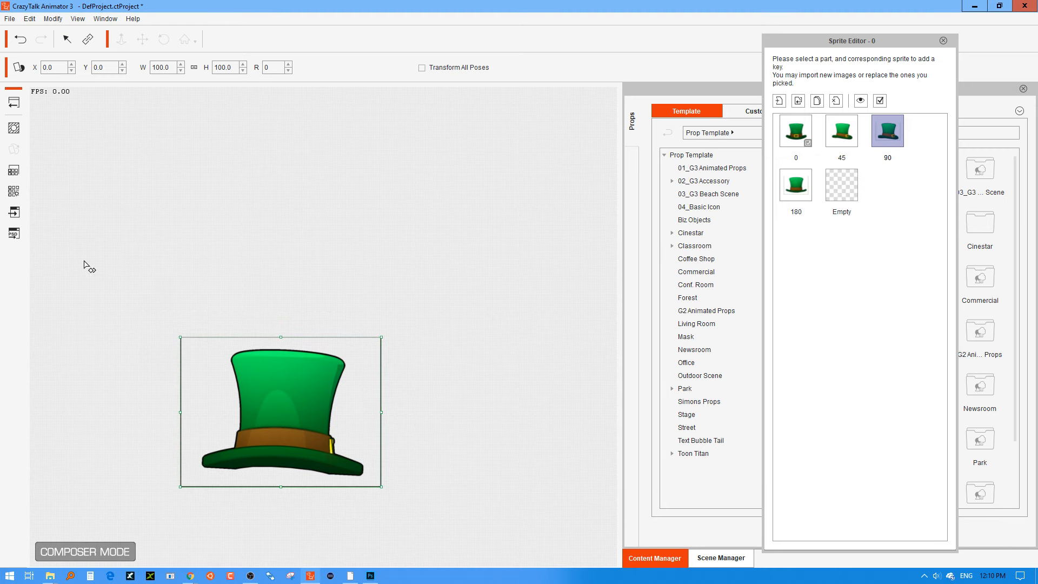
{"action": "left_click", "coordinate": [17, 217]}
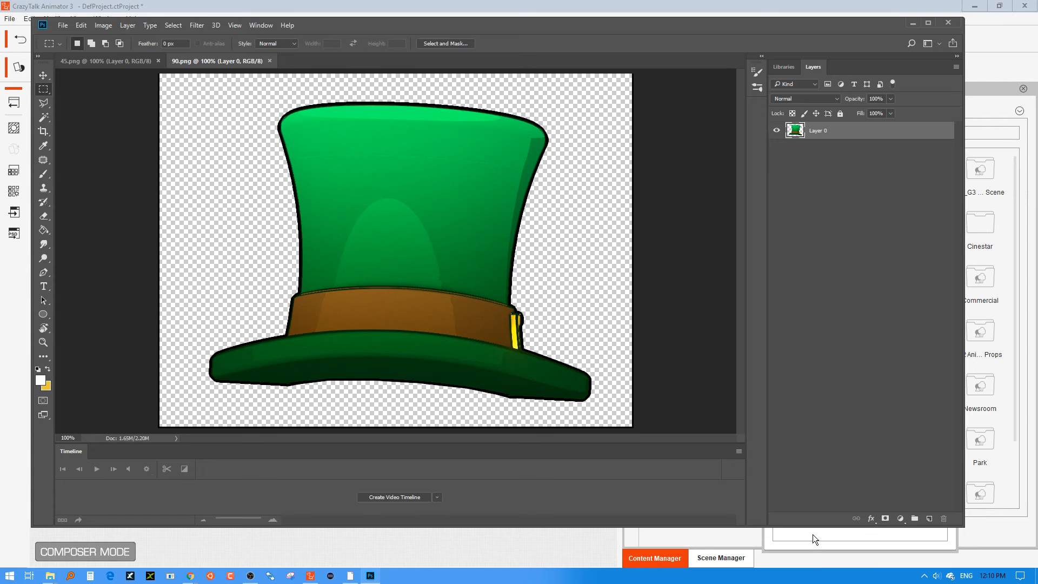
Delete the stray border along the edges of 90.png, save the image and switch back to CrazyTalk Animator 3.
{"action": "left_click_drag", "start_coordinate": [810, 535], "coordinate": [810, 566]}
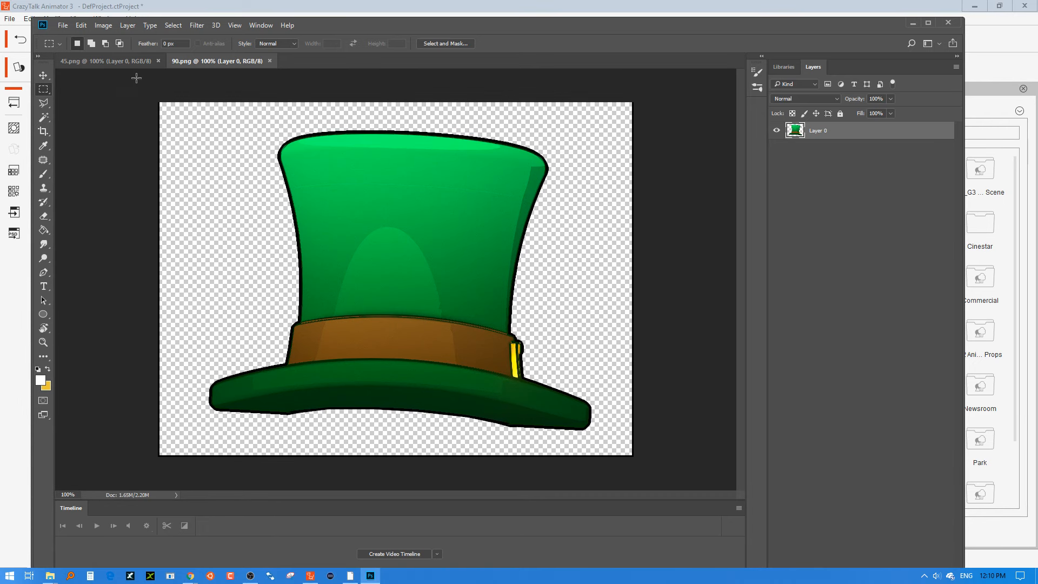
{"action": "left_click_drag", "start_coordinate": [158, 103], "coordinate": [682, 447]}
{"action": "left_click_drag", "start_coordinate": [665, 86], "coordinate": [628, 484]}
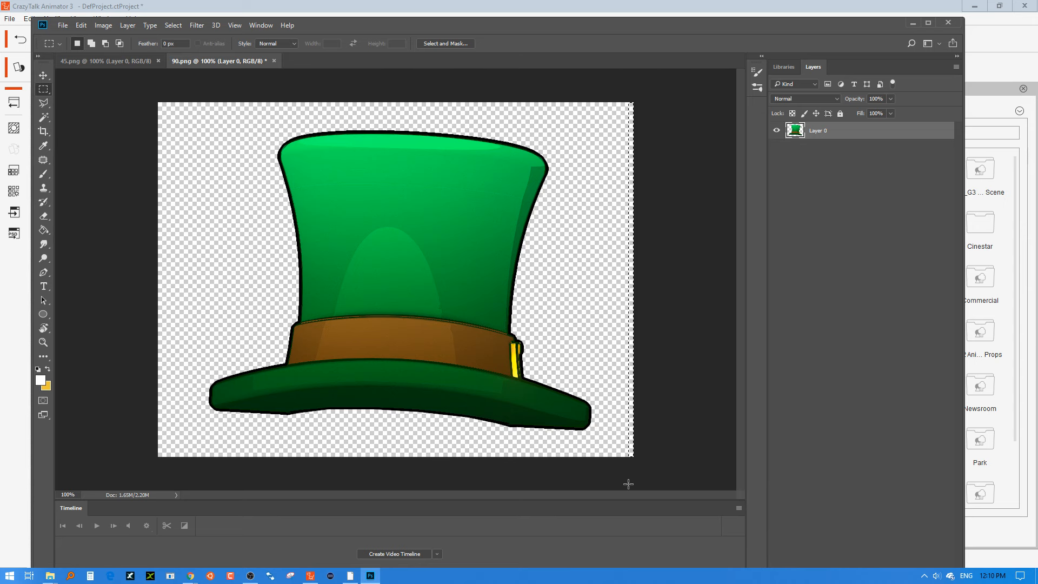
{"action": "left_click", "coordinate": [649, 486]}
{"action": "key", "text": "ctrl+s"}
{"action": "left_click", "coordinate": [1024, 51]}
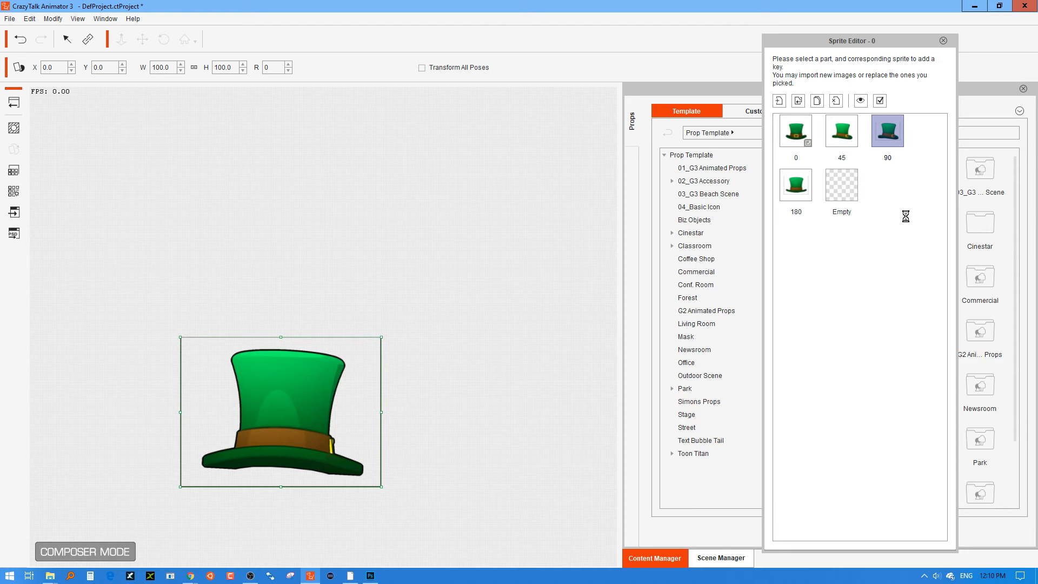
Send the hat's 180 sprite to Photoshop and delete the stray border strips along the image edges.
{"action": "left_click", "coordinate": [800, 180]}
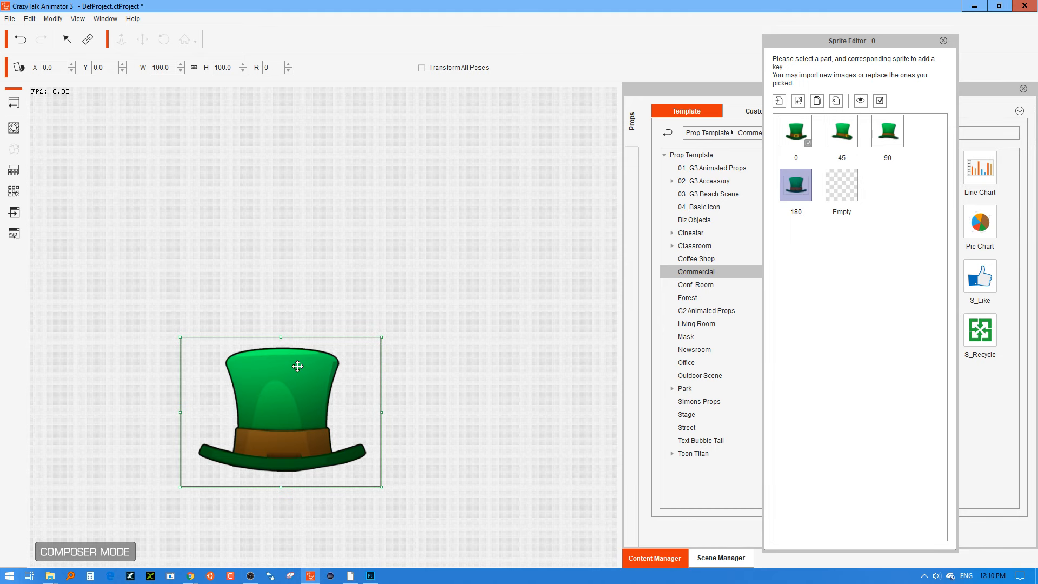
{"action": "left_click", "coordinate": [14, 214]}
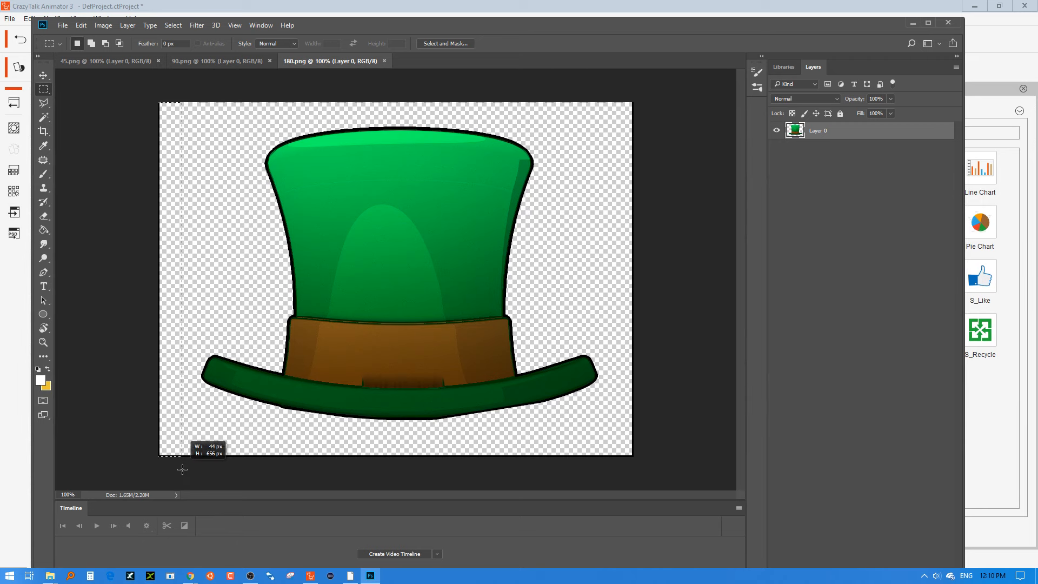
{"action": "left_click_drag", "start_coordinate": [159, 486], "coordinate": [672, 436]}
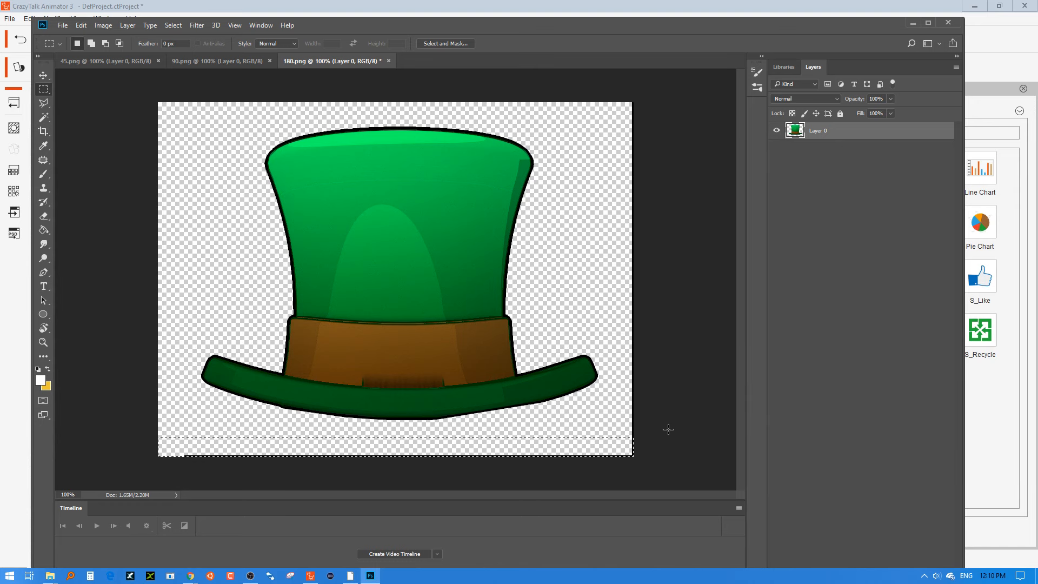
{"action": "key", "text": "Delete"}
{"action": "left_click_drag", "start_coordinate": [685, 84], "coordinate": [620, 492]}
{"action": "key", "text": "Delete"}
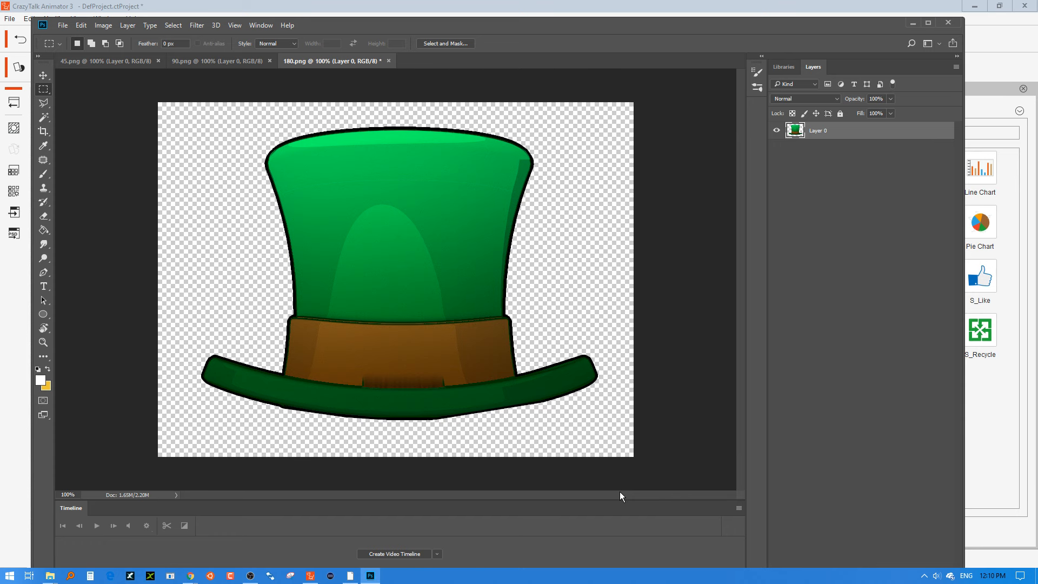
Clear the selection in 180.png, save the image and close Photoshop.
{"action": "key", "text": "ctrl+d"}
{"action": "key", "text": "ctrl+s"}
{"action": "left_click", "coordinate": [955, 23]}
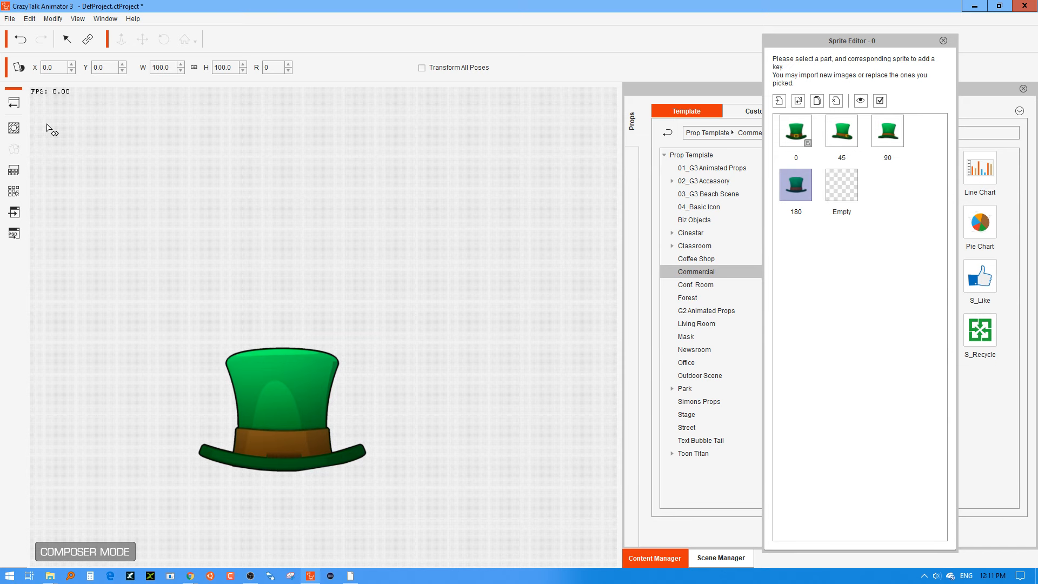
Return the hat to Stage Mode and shrink the application window to show the hat image folder beside it.
{"action": "left_click", "coordinate": [16, 104]}
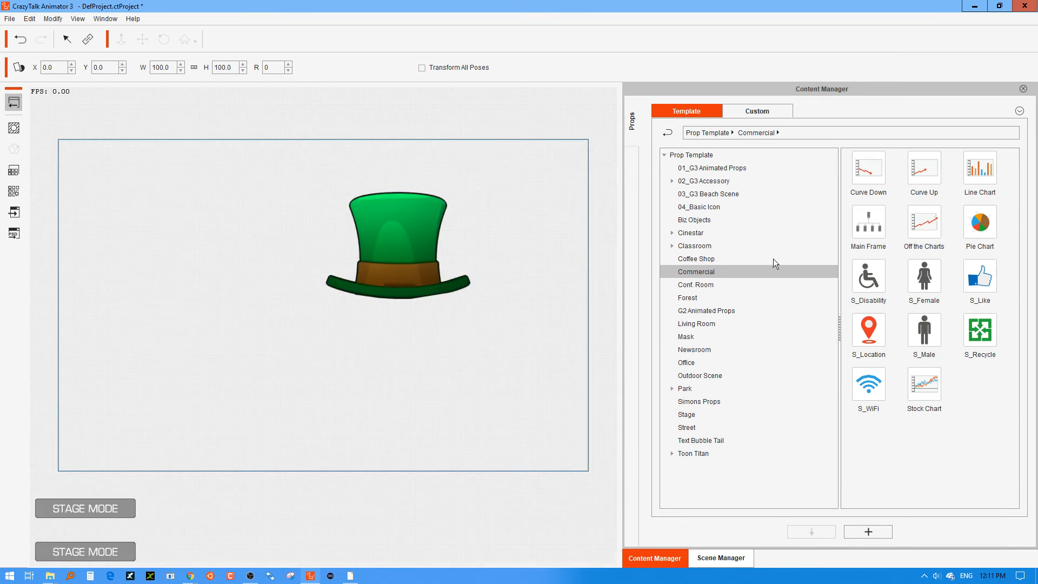
{"action": "left_click", "coordinate": [398, 262]}
{"action": "double_click", "coordinate": [638, 5]}
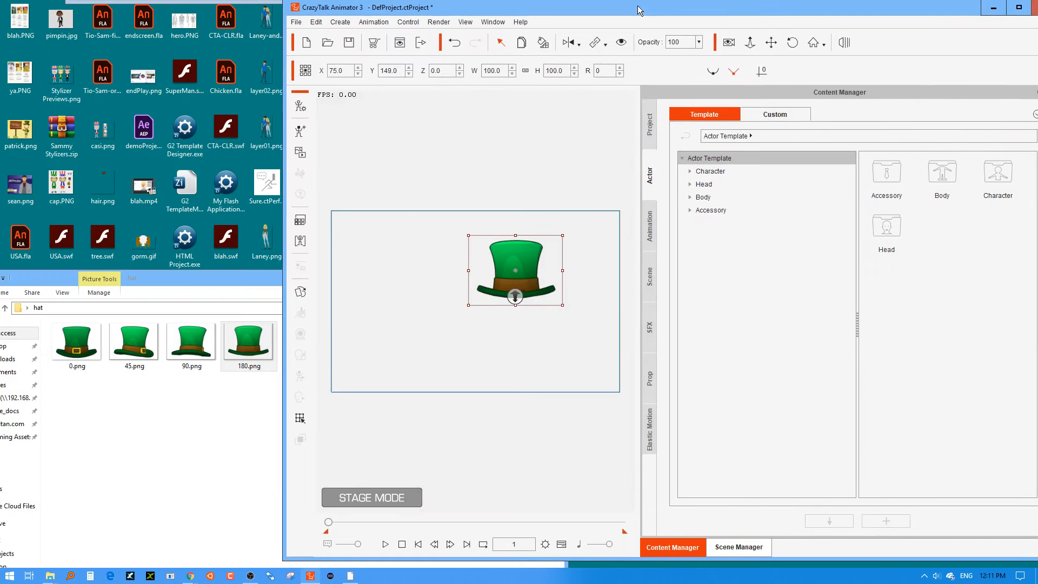
{"action": "left_click", "coordinate": [263, 459]}
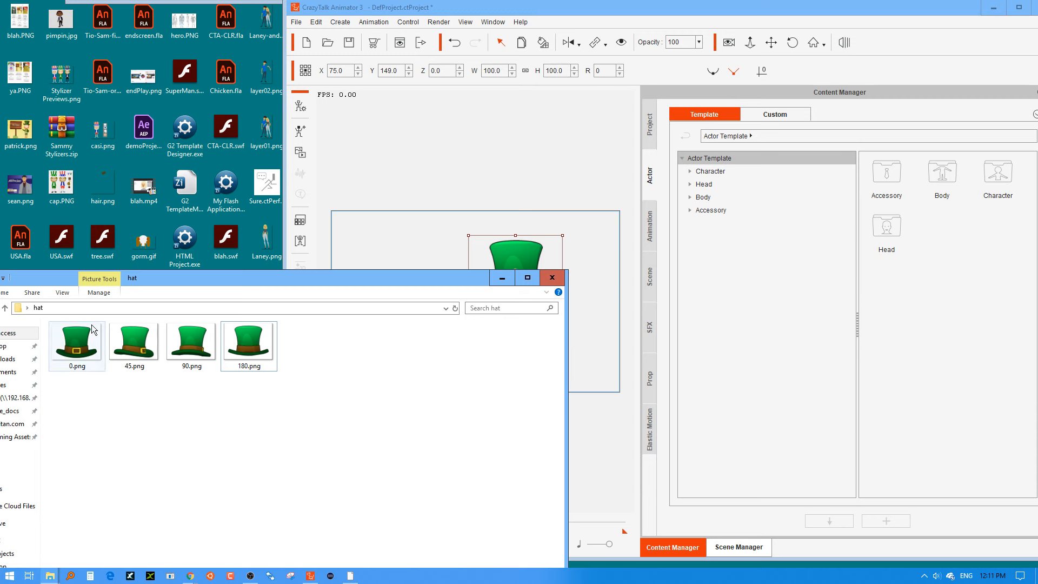
Move the existing hat to the stage frame's upper-left corner, about X -233, Y 250, and import 0.png as a prop.
{"action": "left_click", "coordinate": [509, 216]}
{"action": "left_click_drag", "start_coordinate": [509, 215], "coordinate": [343, 162]}
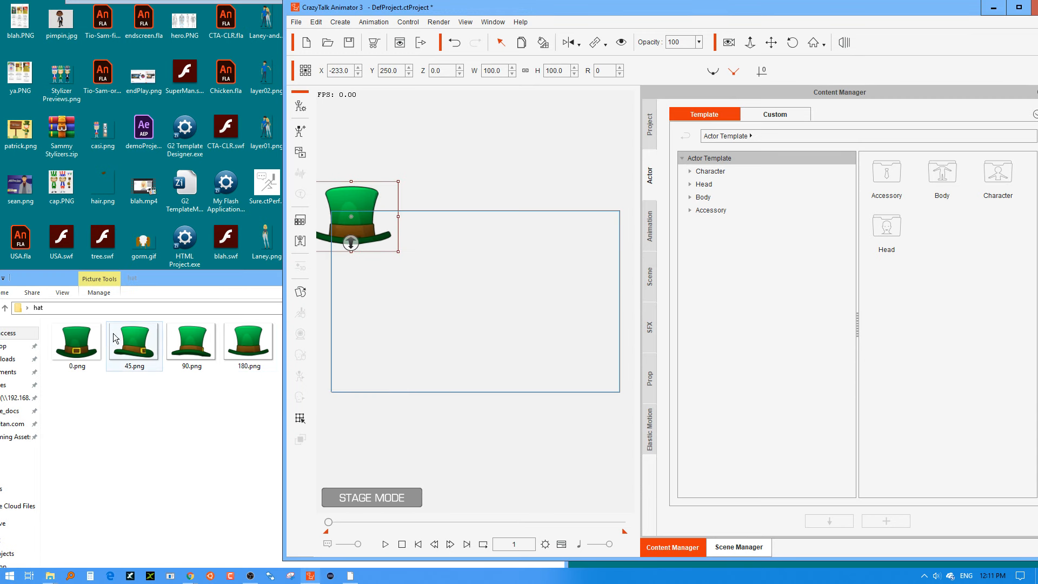
{"action": "left_click_drag", "start_coordinate": [77, 341], "coordinate": [478, 309]}
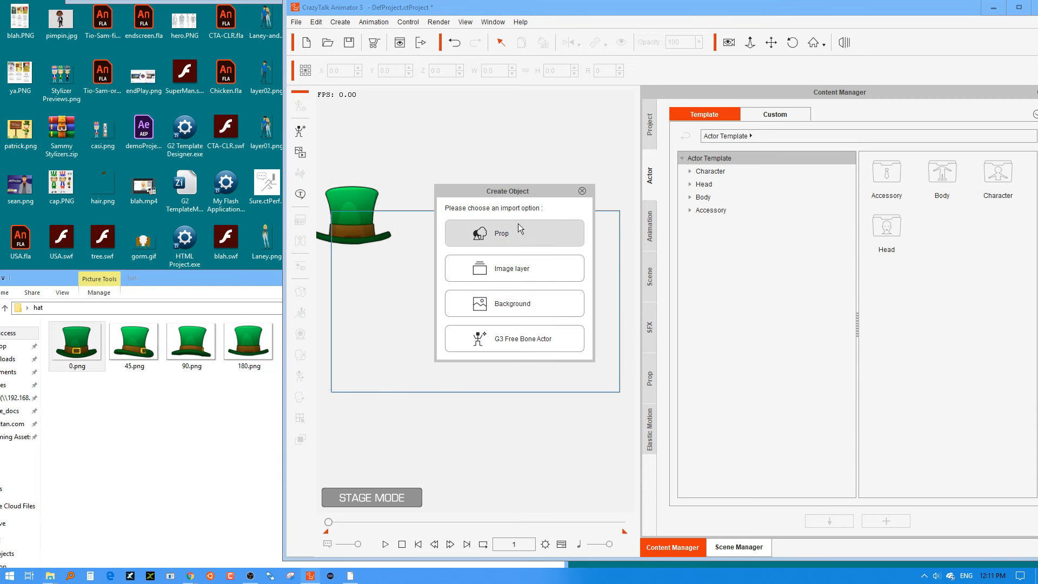
{"action": "left_click", "coordinate": [518, 224]}
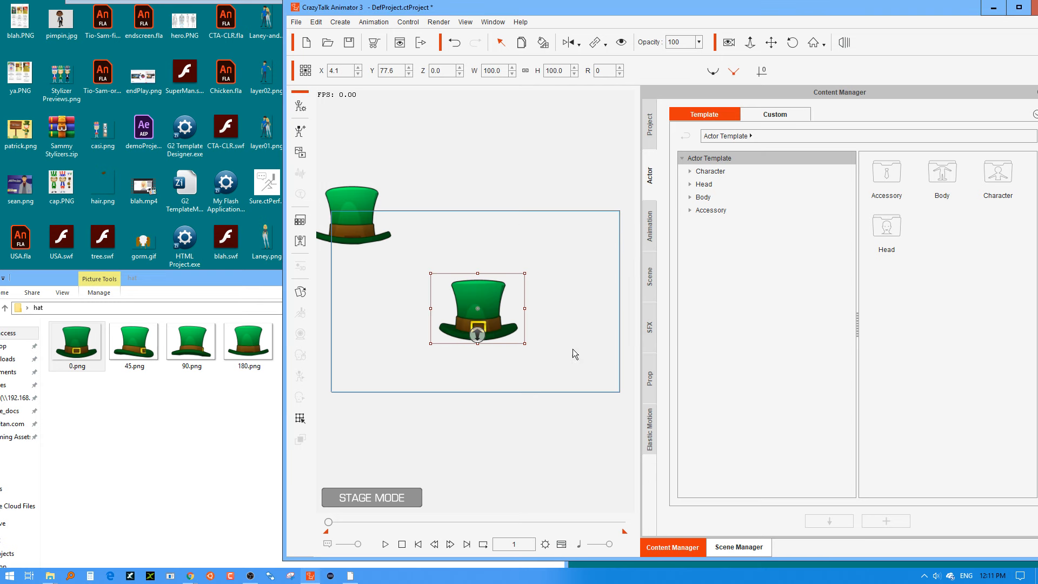
Create a folder named Hat in the custom prop library and save the front-view hat in it as 0.
{"action": "left_click", "coordinate": [648, 373]}
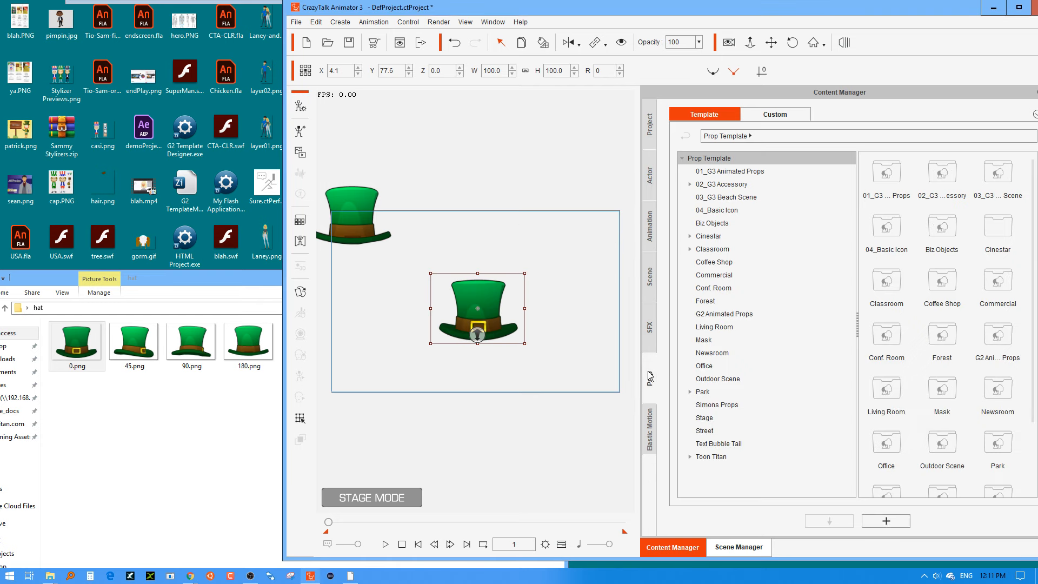
{"action": "scroll", "coordinate": [919, 349], "scroll_direction": "down", "scroll_amount": 2}
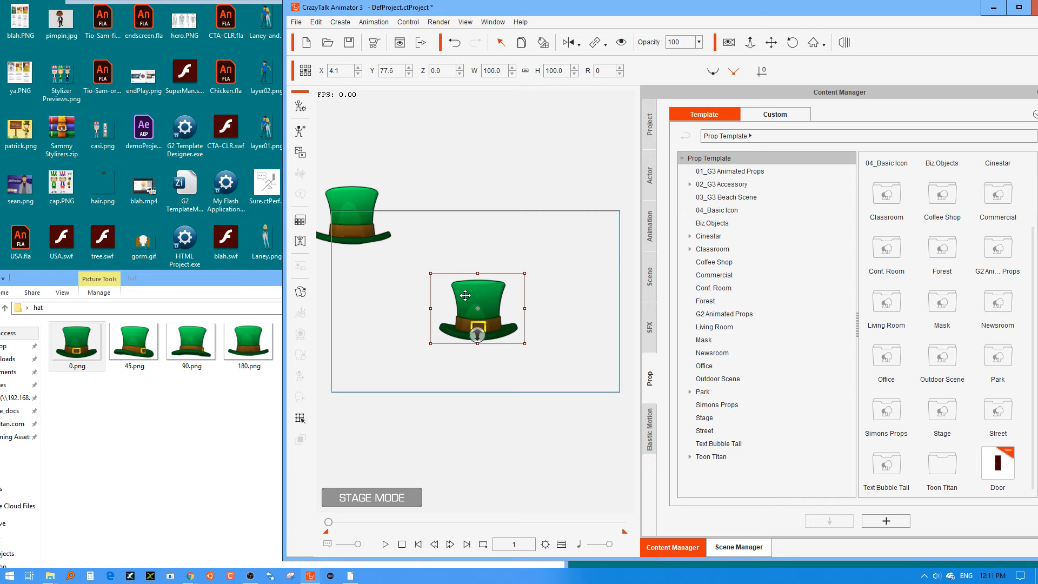
{"action": "left_click", "coordinate": [897, 521]}
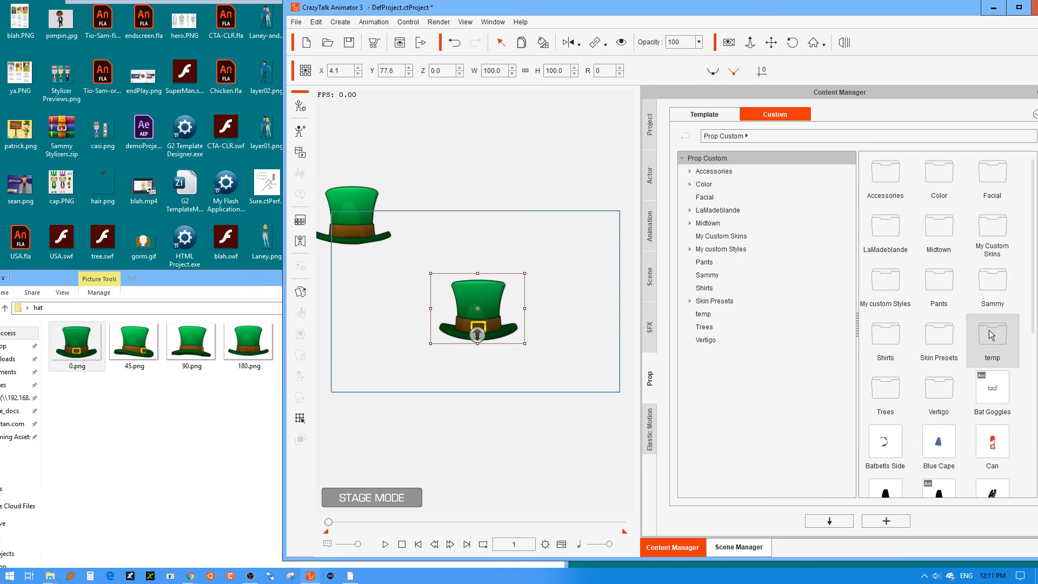
{"action": "right_click", "coordinate": [1022, 380]}
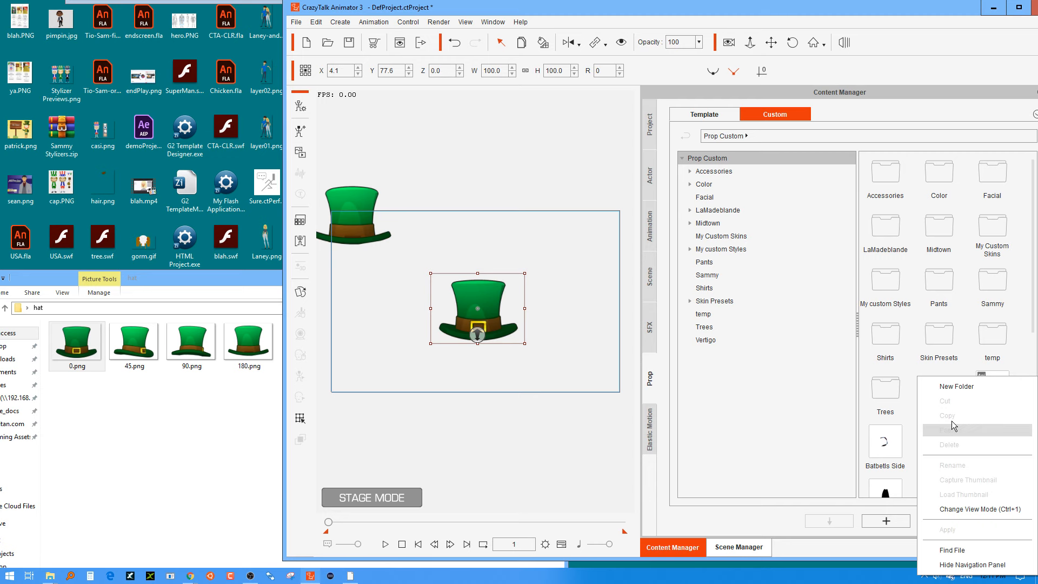
{"action": "left_click", "coordinate": [955, 389]}
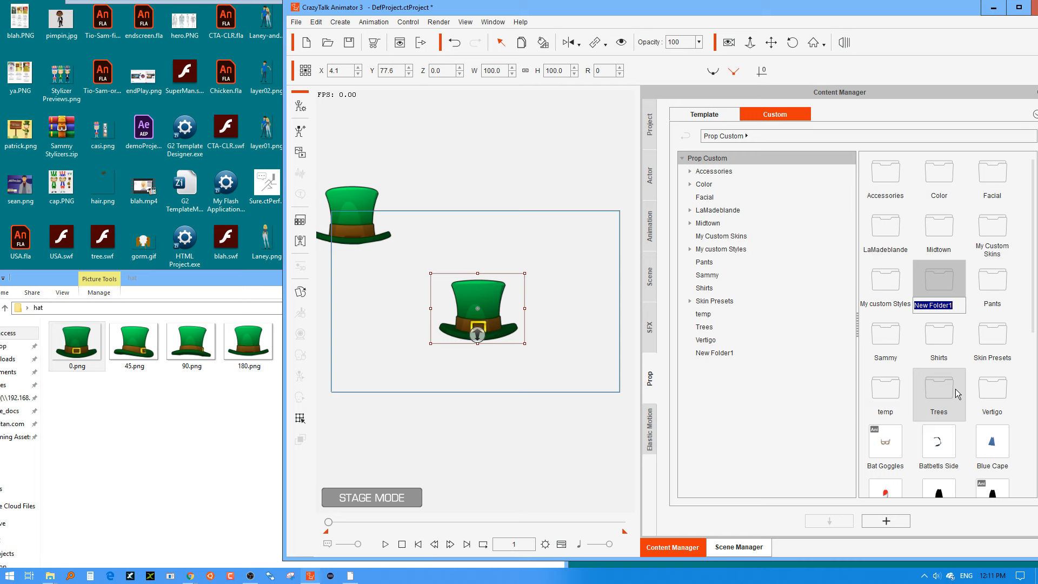
{"action": "type", "text": "Hat"}
{"action": "key", "text": "Return"}
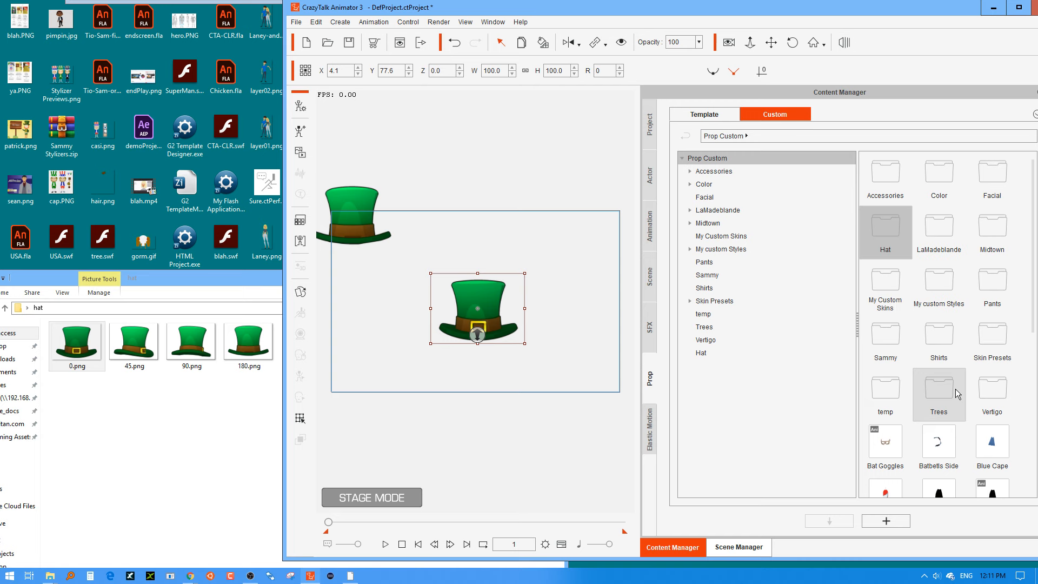
{"action": "double_click", "coordinate": [891, 229]}
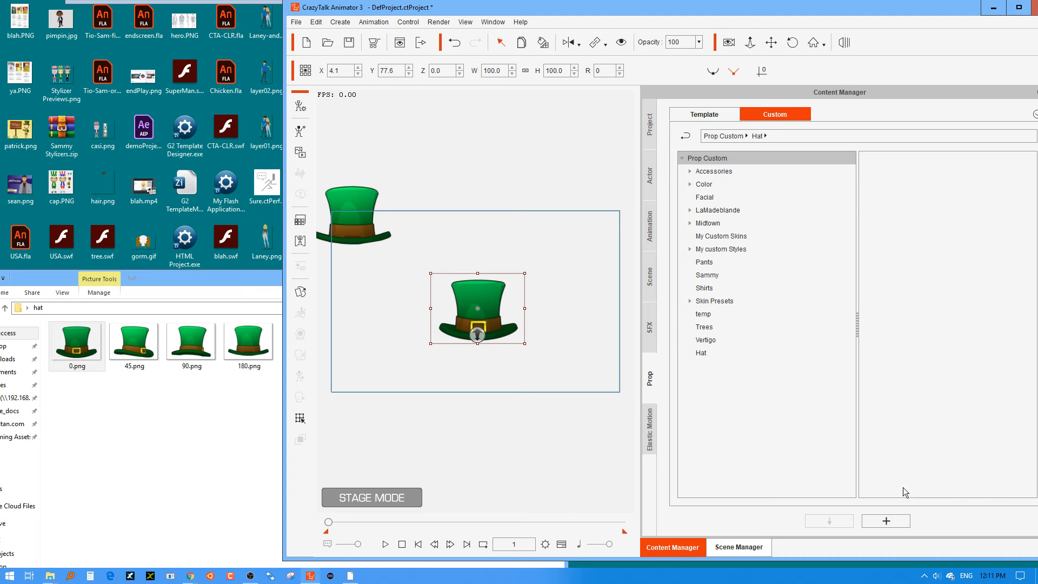
{"action": "left_click", "coordinate": [885, 519]}
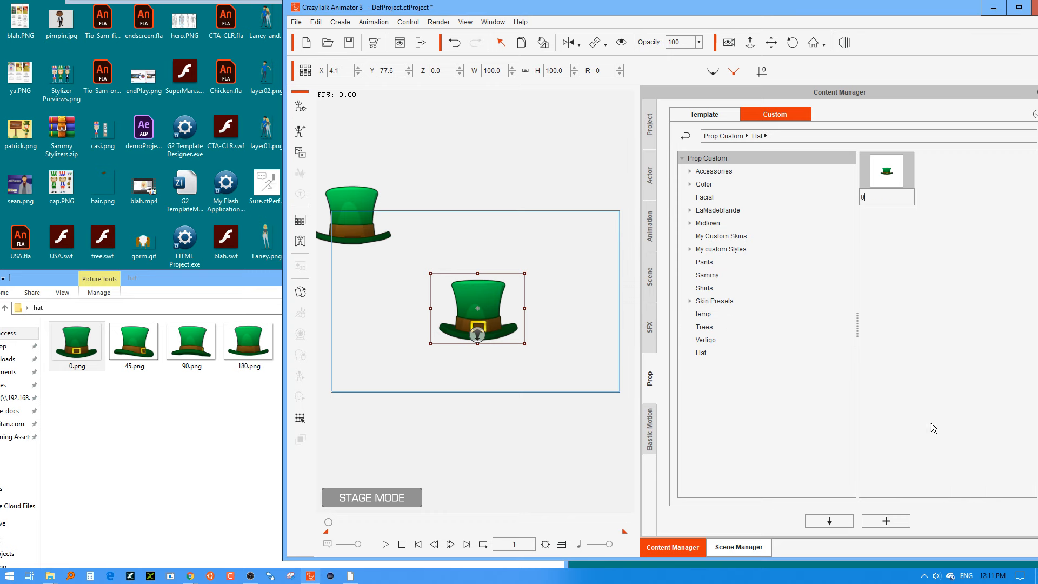
Import 45.png onto the stage as an image layer and save it in the Hat folder as 45.
{"action": "left_click", "coordinate": [134, 344]}
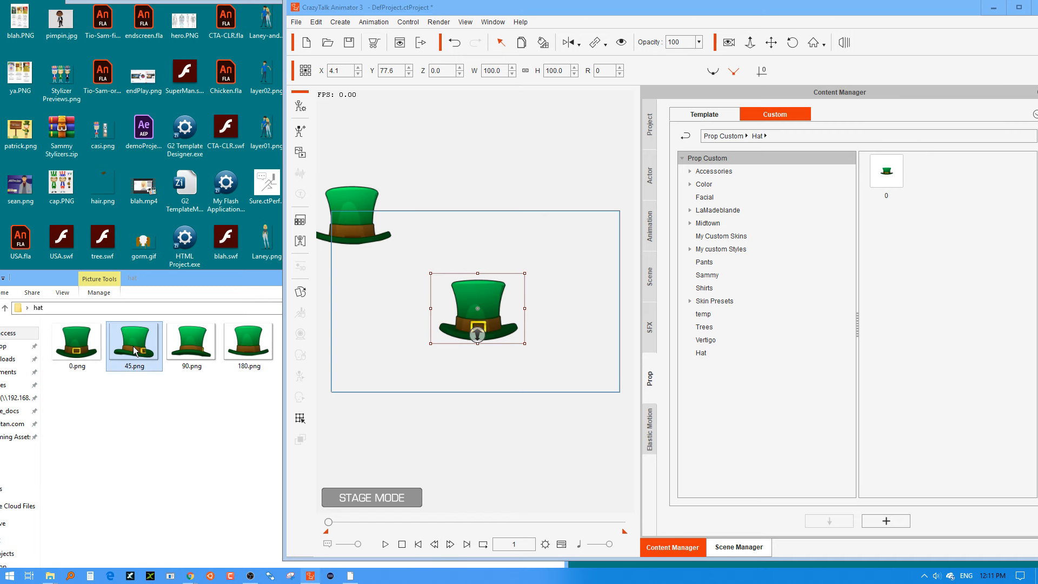
{"action": "left_click_drag", "start_coordinate": [134, 343], "coordinate": [442, 385]}
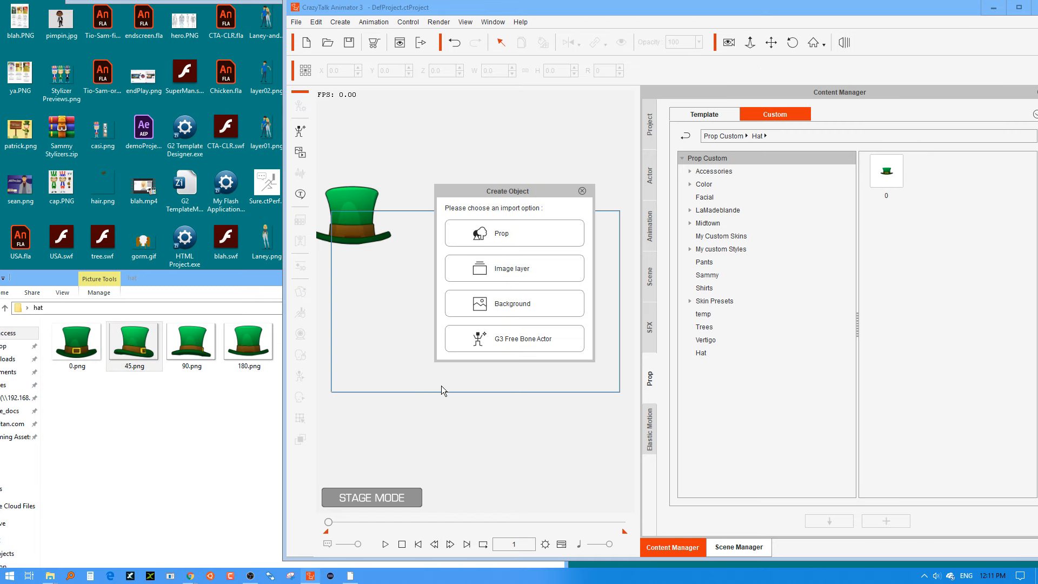
{"action": "left_click", "coordinate": [511, 268]}
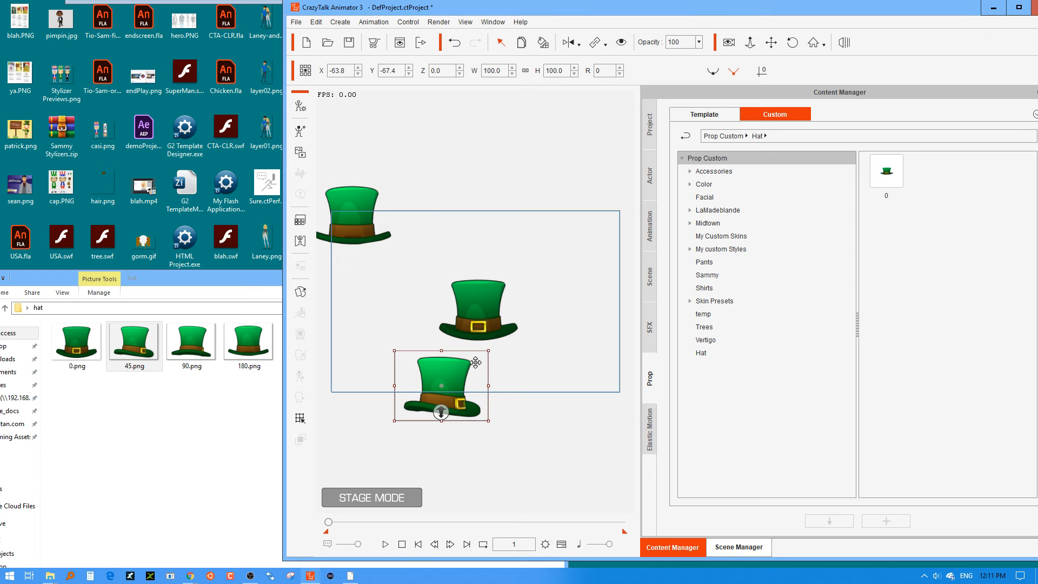
{"action": "left_click", "coordinate": [899, 521]}
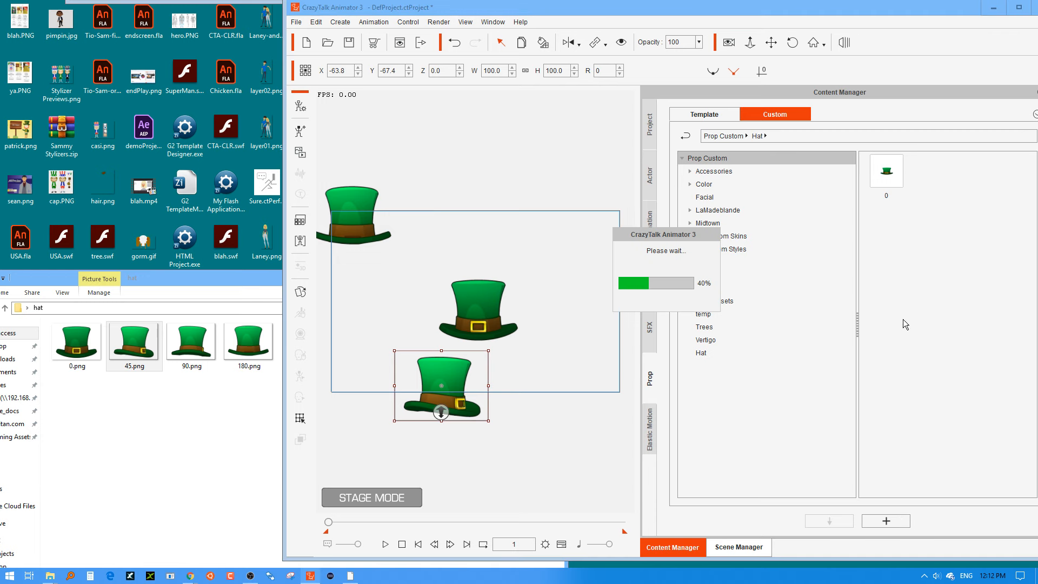
{"action": "type", "text": "45"}
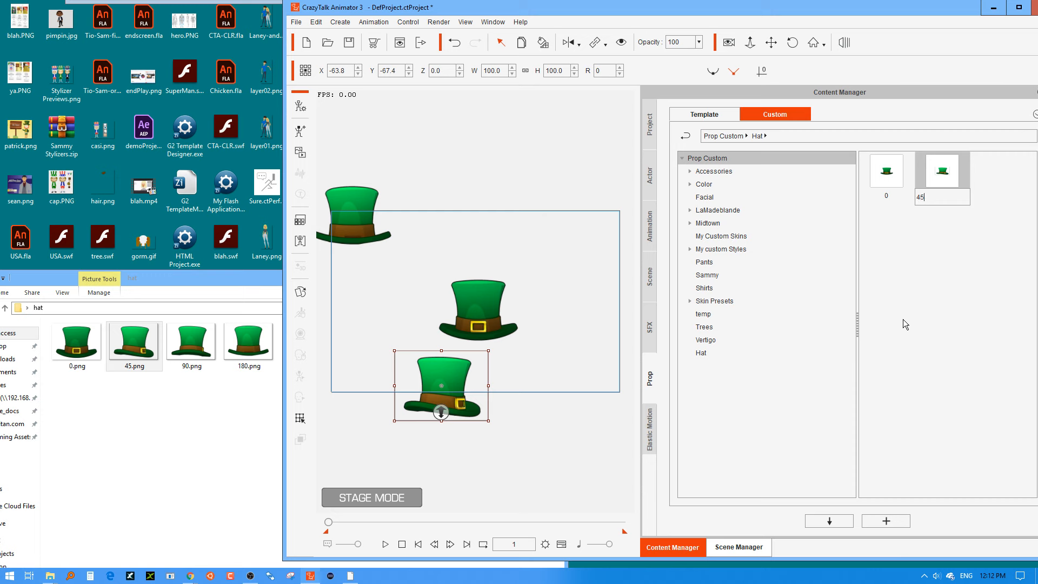
{"action": "key", "text": "Return"}
Import 90.png as a prop and move it beside the front-view hat, to about X 158, Y 39.
{"action": "left_click_drag", "start_coordinate": [192, 341], "coordinate": [942, 319]}
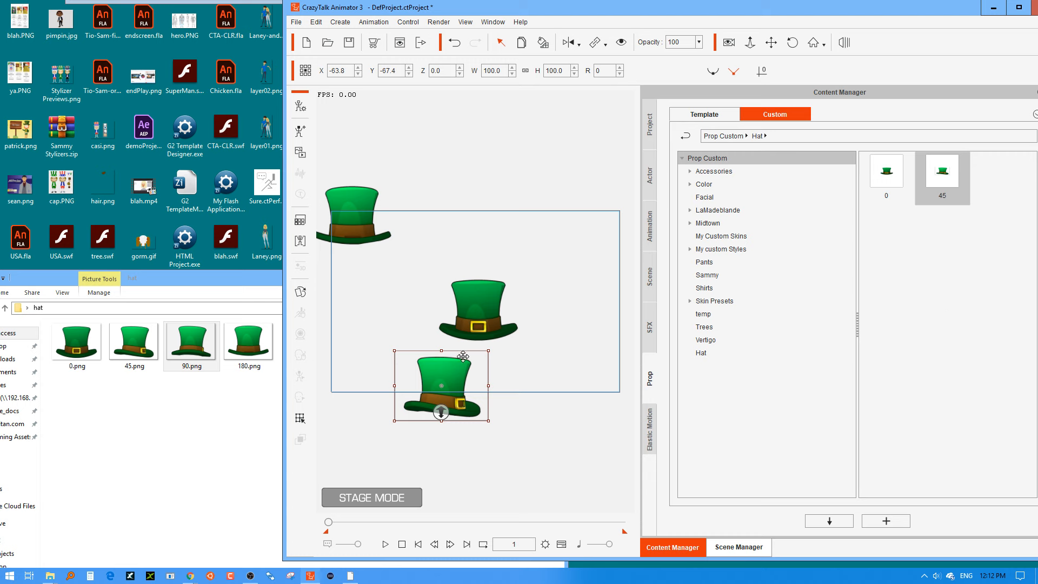
{"action": "left_click_drag", "start_coordinate": [192, 341], "coordinate": [552, 373]}
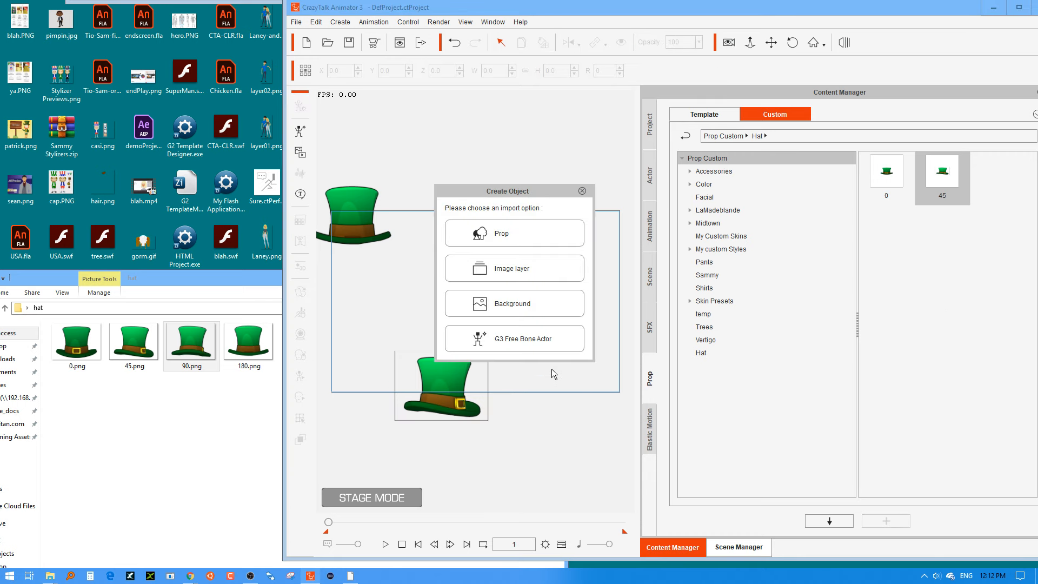
{"action": "left_click", "coordinate": [516, 232]}
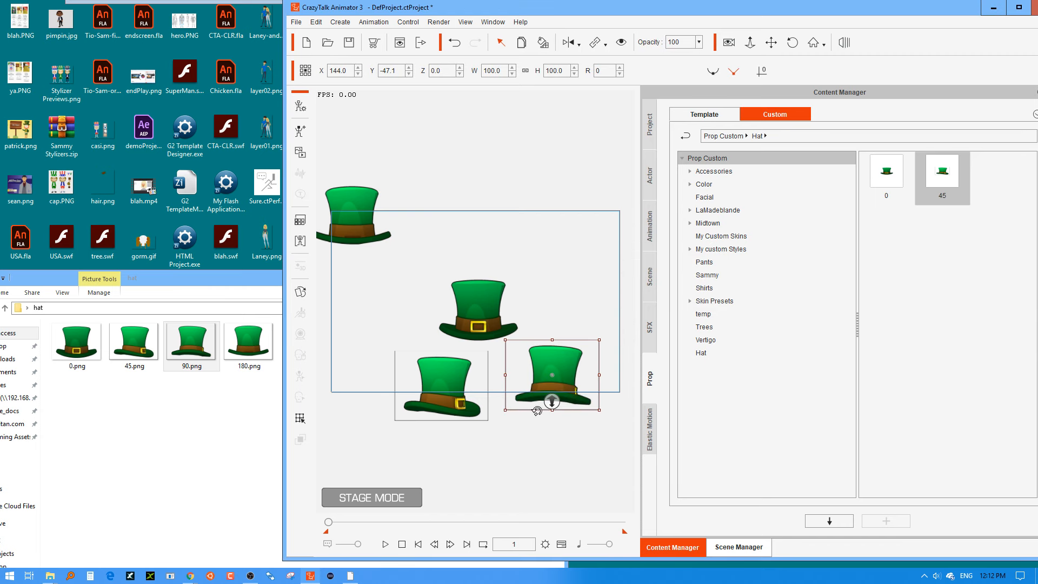
{"action": "left_click_drag", "start_coordinate": [566, 359], "coordinate": [573, 312]}
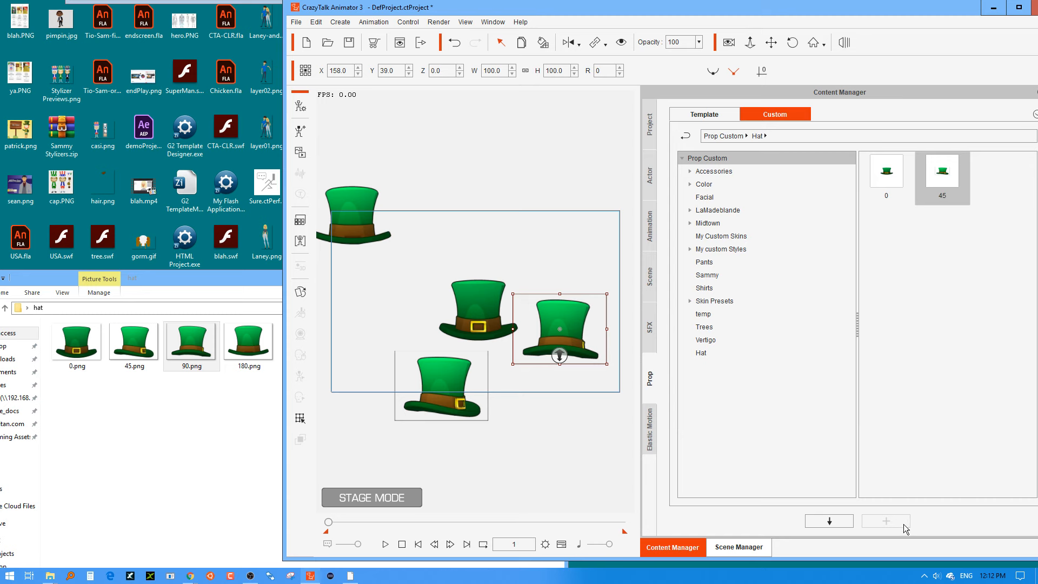
Reselect the 90 hat on the stage and save it to the Hat folder, overwriting the selected 45 item.
{"action": "left_click", "coordinate": [585, 338]}
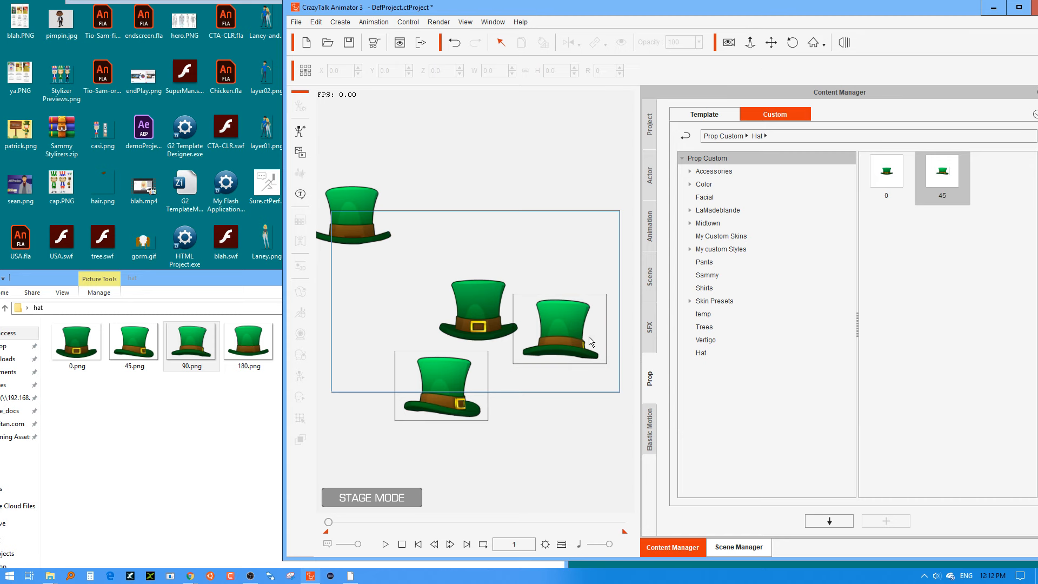
{"action": "left_click", "coordinate": [581, 352]}
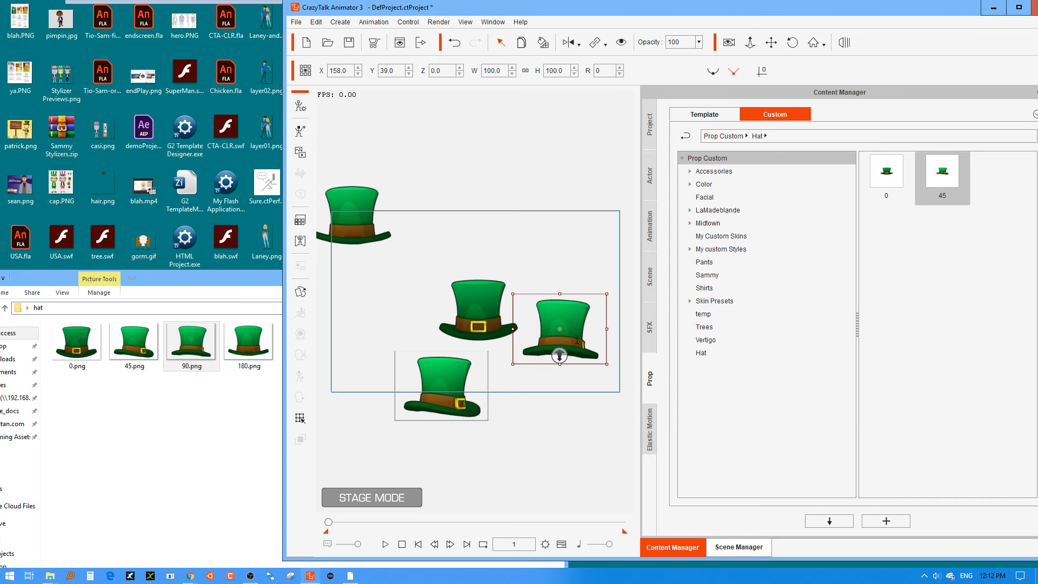
{"action": "left_click", "coordinate": [877, 523]}
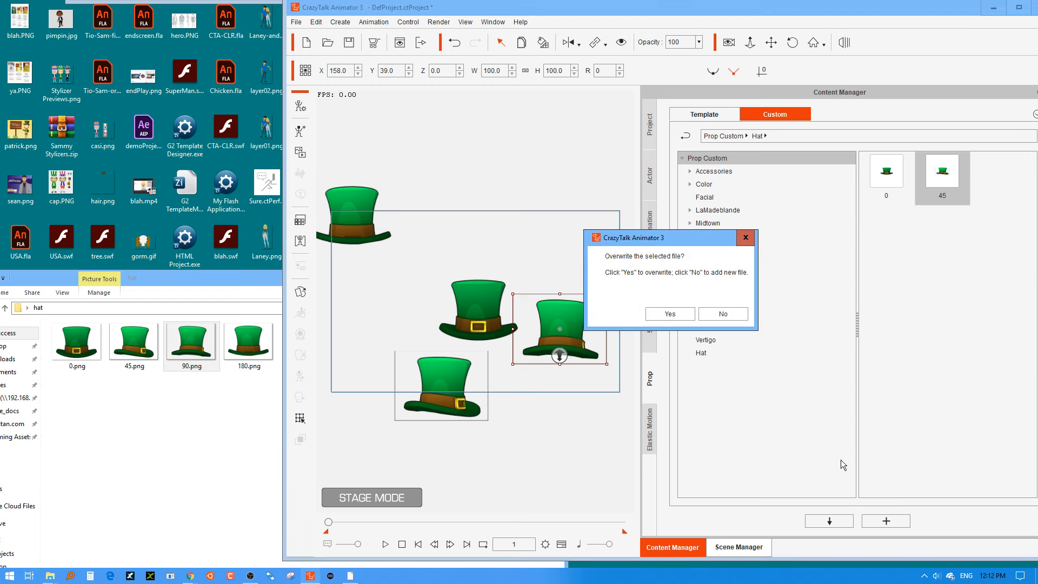
{"action": "left_click", "coordinate": [670, 314]}
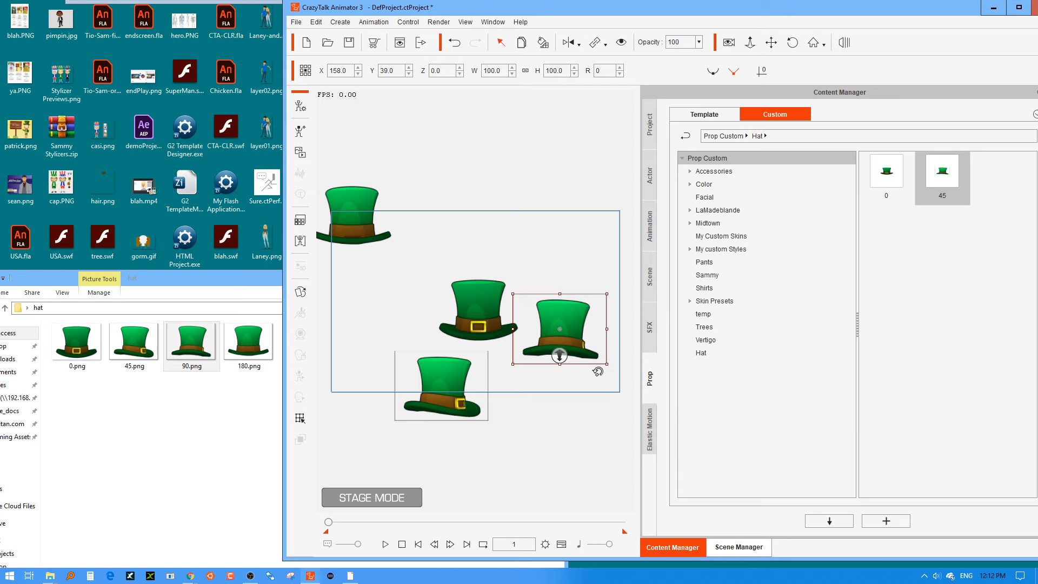
Save the 90 hat as a new item named 90 in the Hat folder of the custom prop library.
{"action": "left_click", "coordinate": [906, 445]}
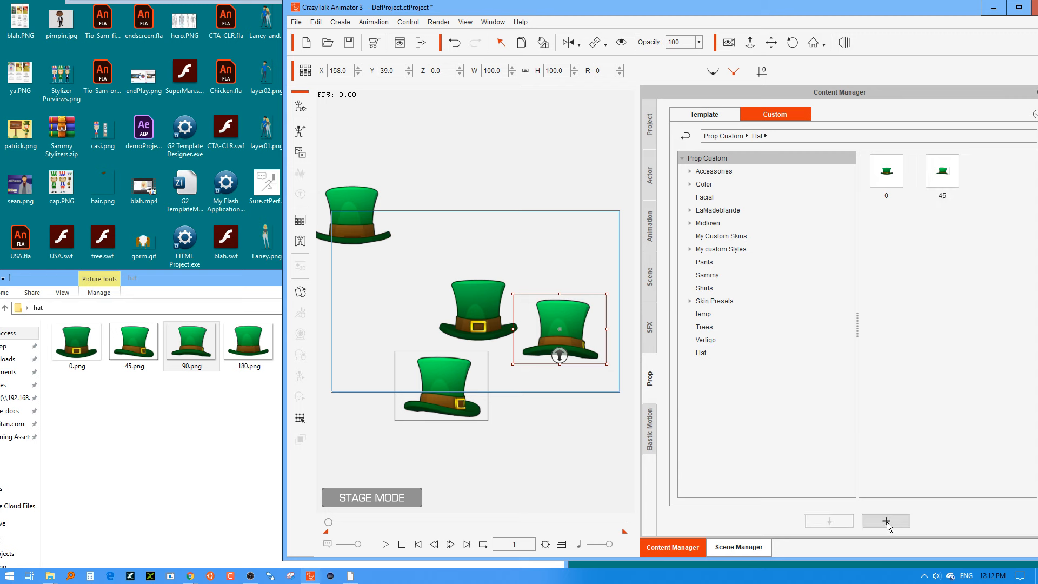
{"action": "left_click", "coordinate": [886, 522]}
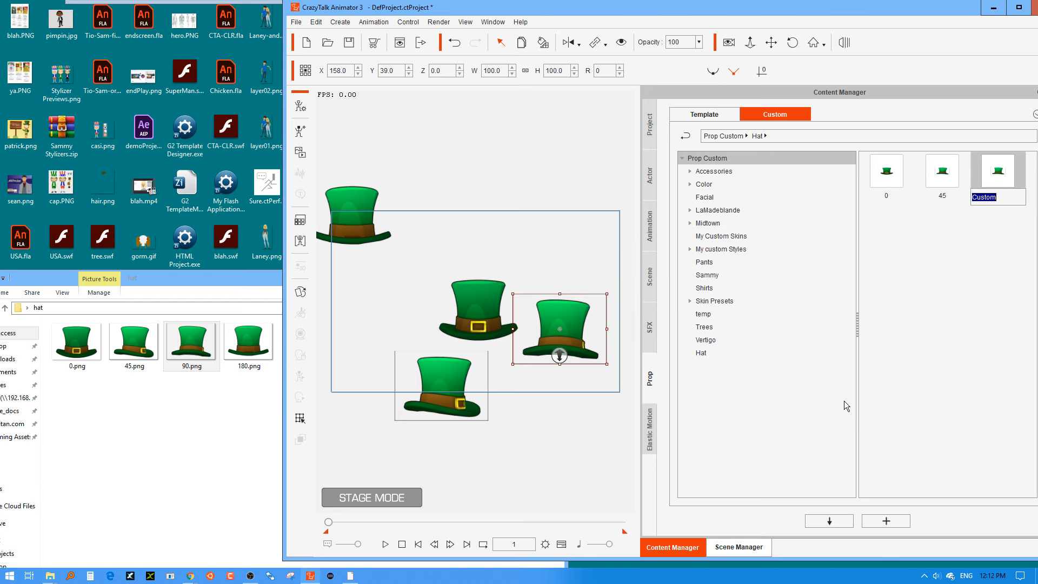
{"action": "type", "text": "90"}
{"action": "key", "text": "Return"}
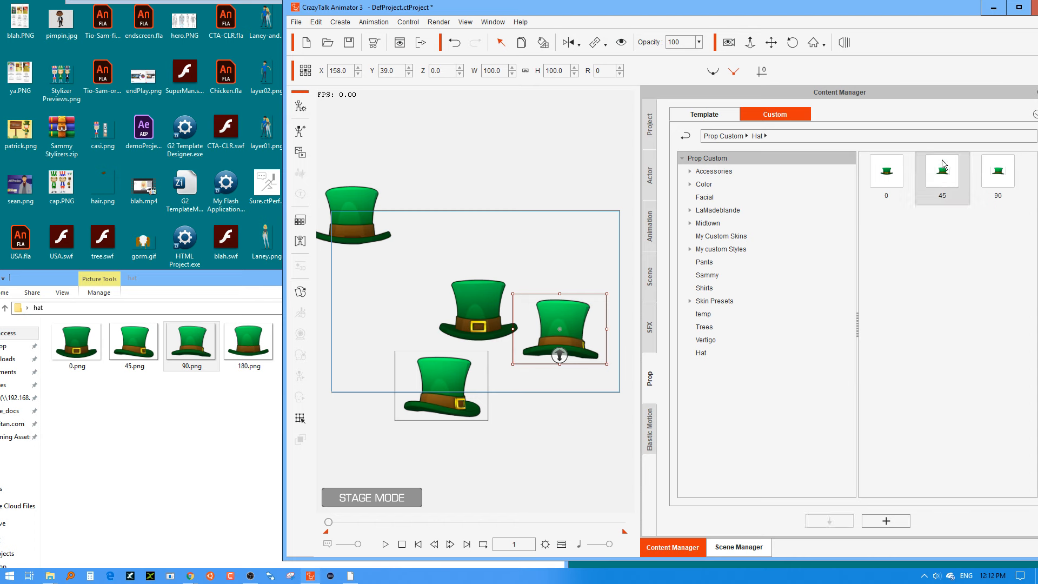
Overwrite the 45 item in the Hat folder with the 45 hat from the stage, and delete that hat from the stage.
{"action": "left_click_drag", "start_coordinate": [942, 160], "coordinate": [543, 182]}
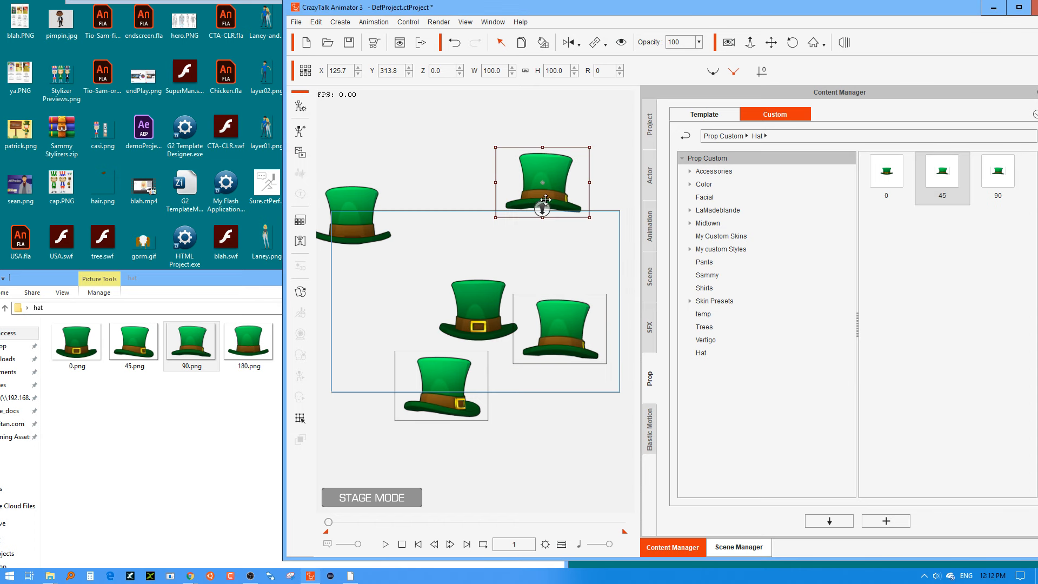
{"action": "key", "text": "Delete"}
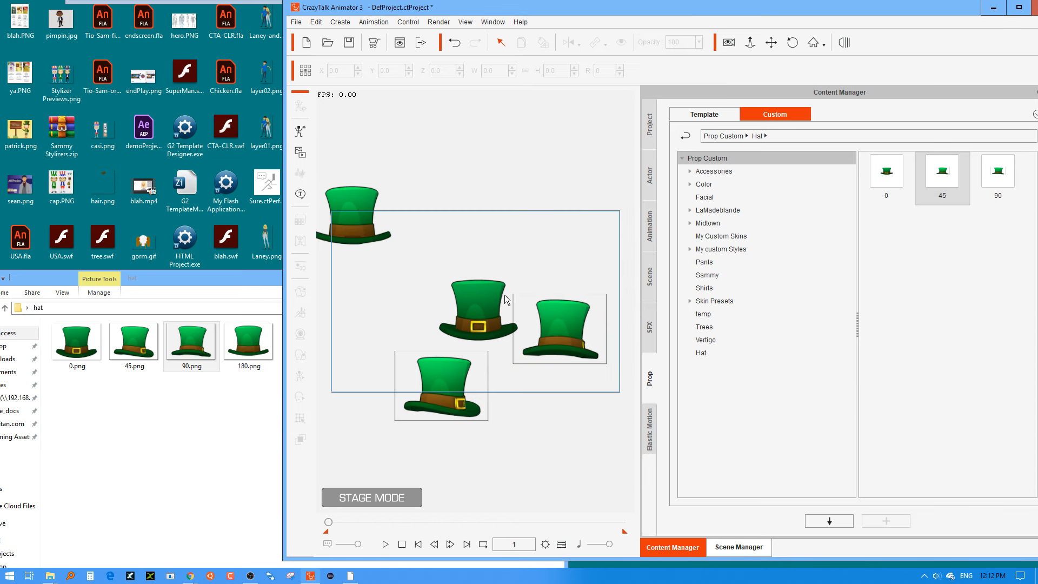
{"action": "left_click", "coordinate": [460, 395]}
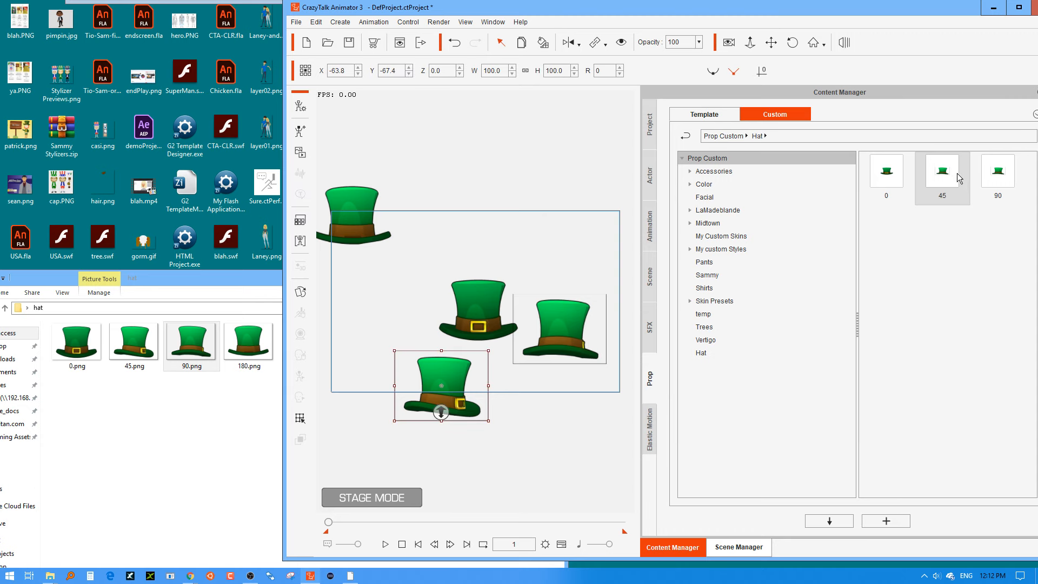
{"action": "left_click", "coordinate": [887, 521]}
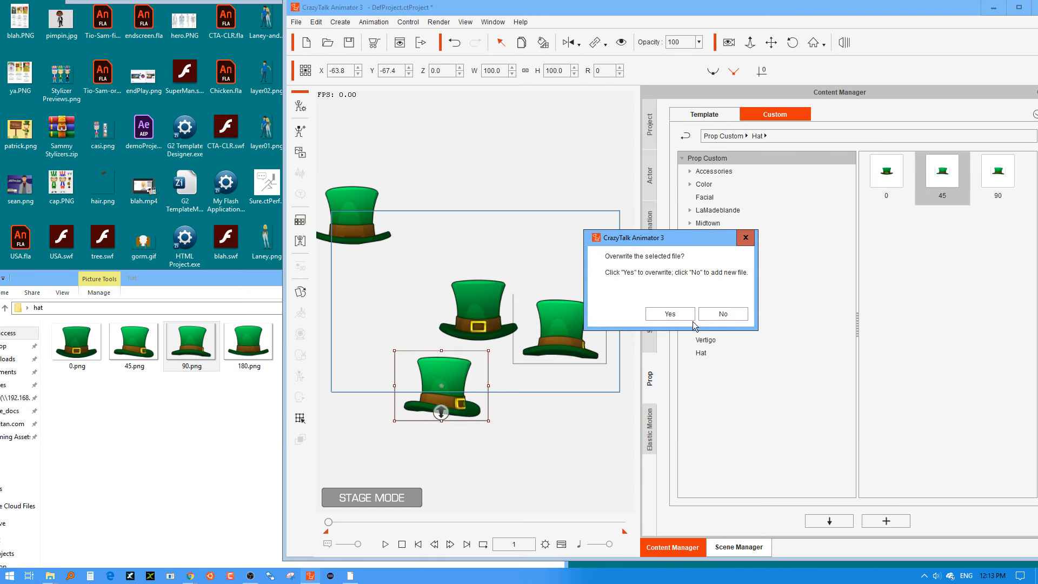
{"action": "left_click", "coordinate": [673, 315]}
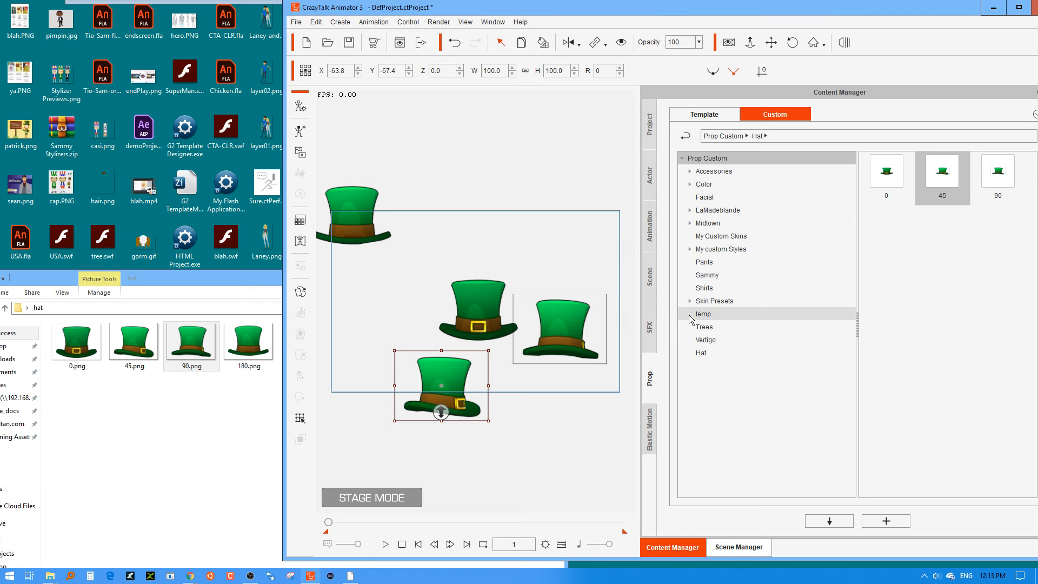
{"action": "key", "text": "Delete"}
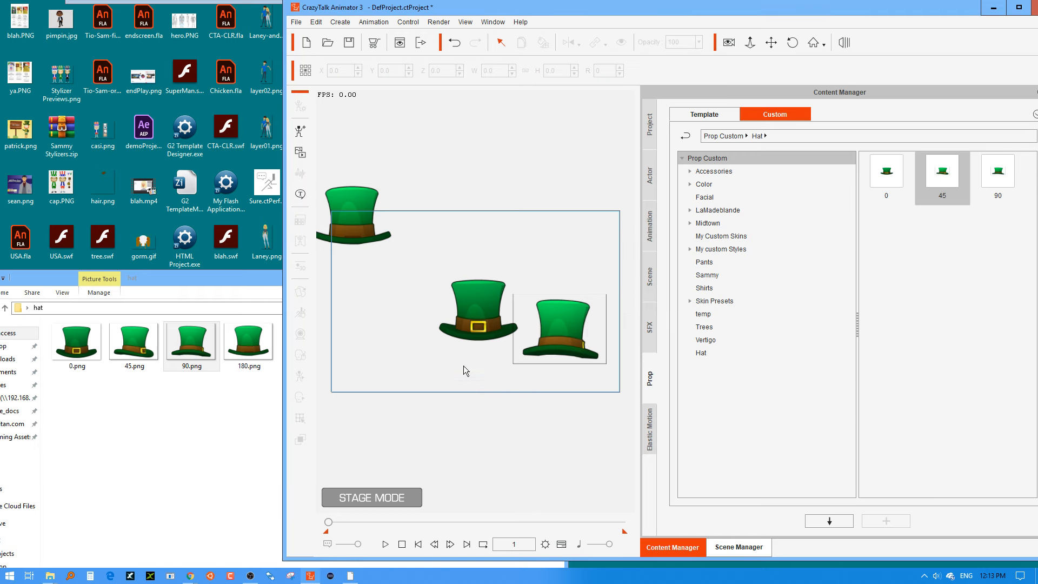
Import 180.png as a prop at about X 41.6, Y -138.3 and save it in the Hat folder as 180.
{"action": "left_click_drag", "start_coordinate": [248, 342], "coordinate": [499, 423]}
{"action": "left_click", "coordinate": [505, 233]}
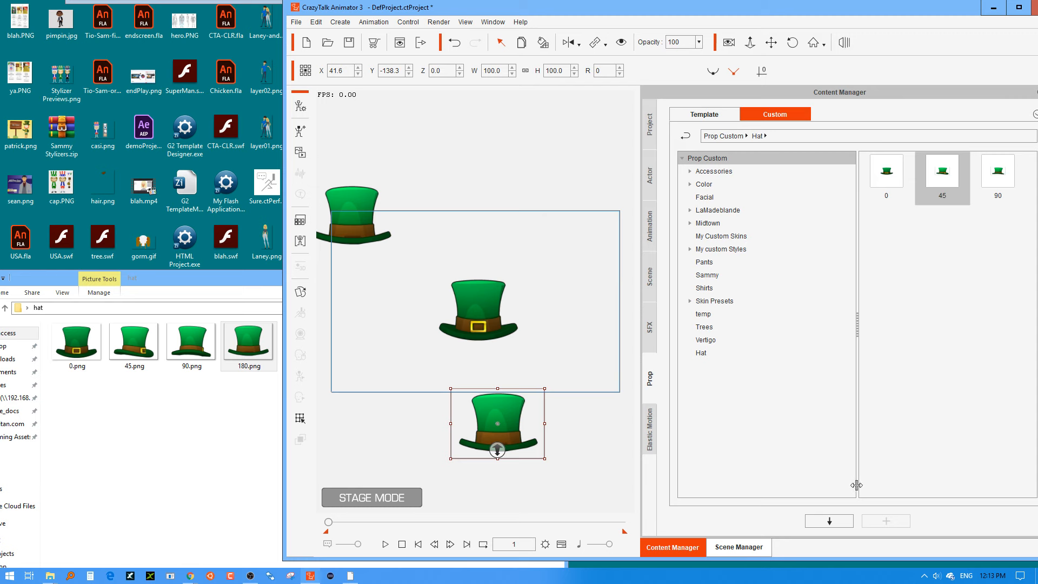
{"action": "left_click", "coordinate": [888, 463]}
{"action": "left_click", "coordinate": [885, 519]}
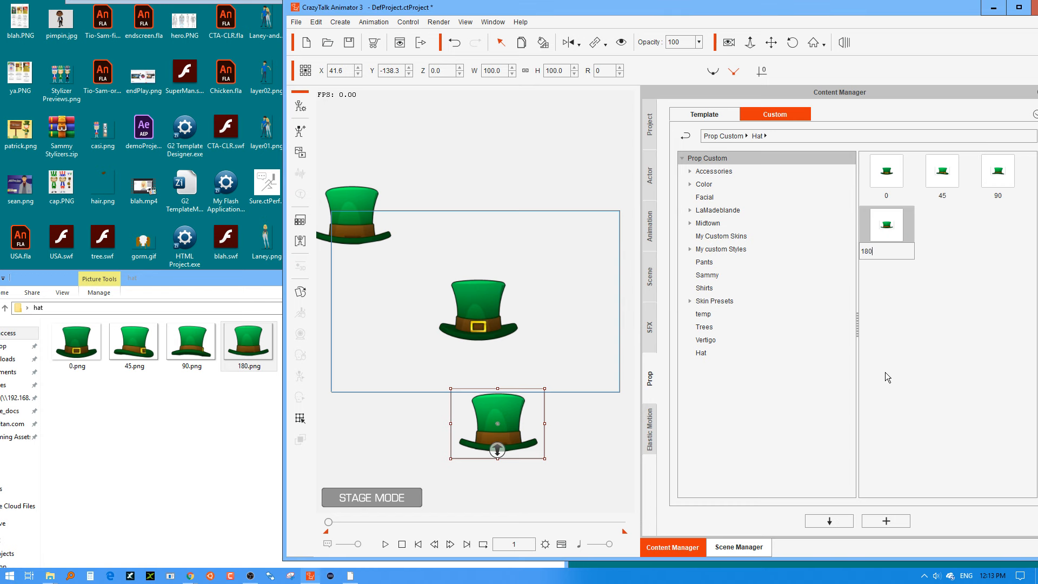
{"action": "key", "text": "Return"}
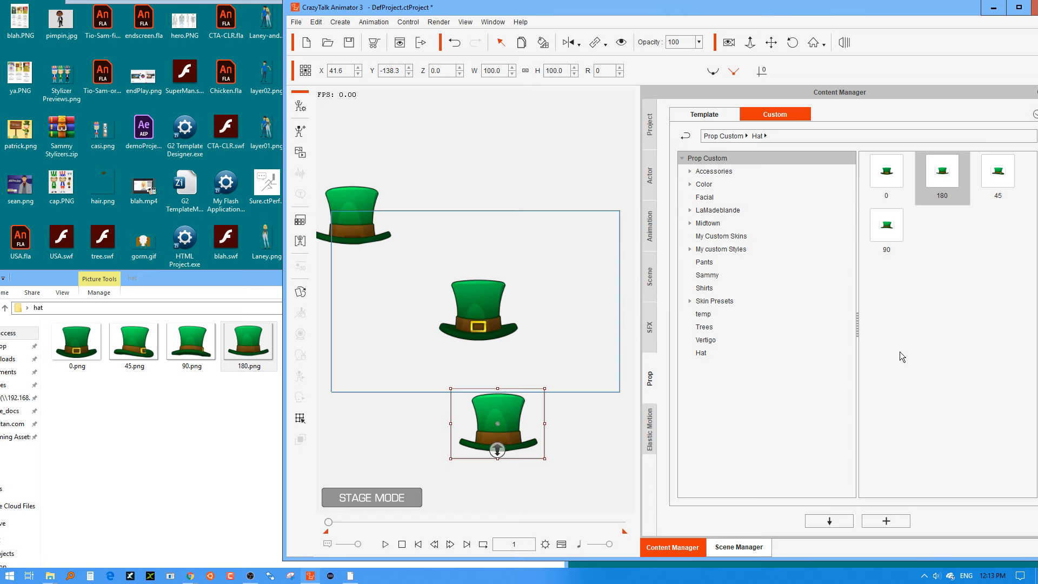
{"action": "left_click", "coordinate": [900, 352]}
Delete the 180 hat from the stage and open the front-view hat in Composer mode with the custom Hat folder shown.
{"action": "double_click", "coordinate": [954, 12]}
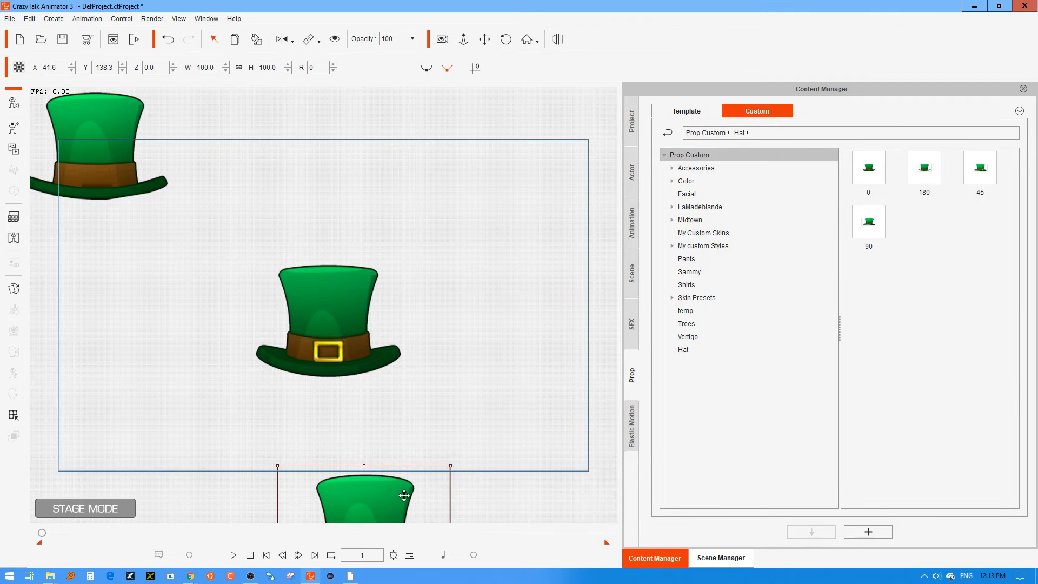
{"action": "key", "text": "Delete"}
{"action": "left_click", "coordinate": [355, 310]}
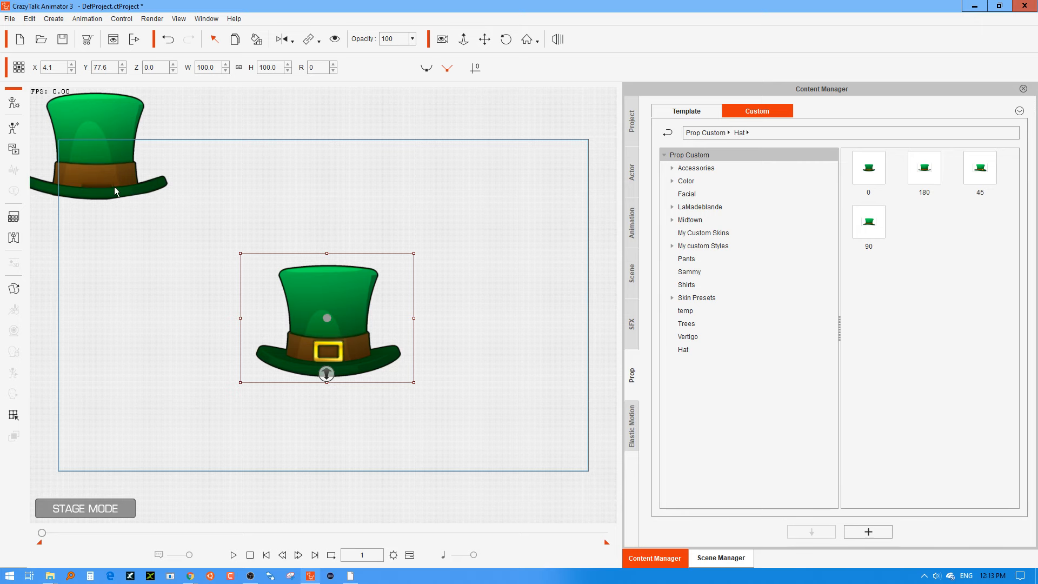
{"action": "left_click", "coordinate": [14, 101]}
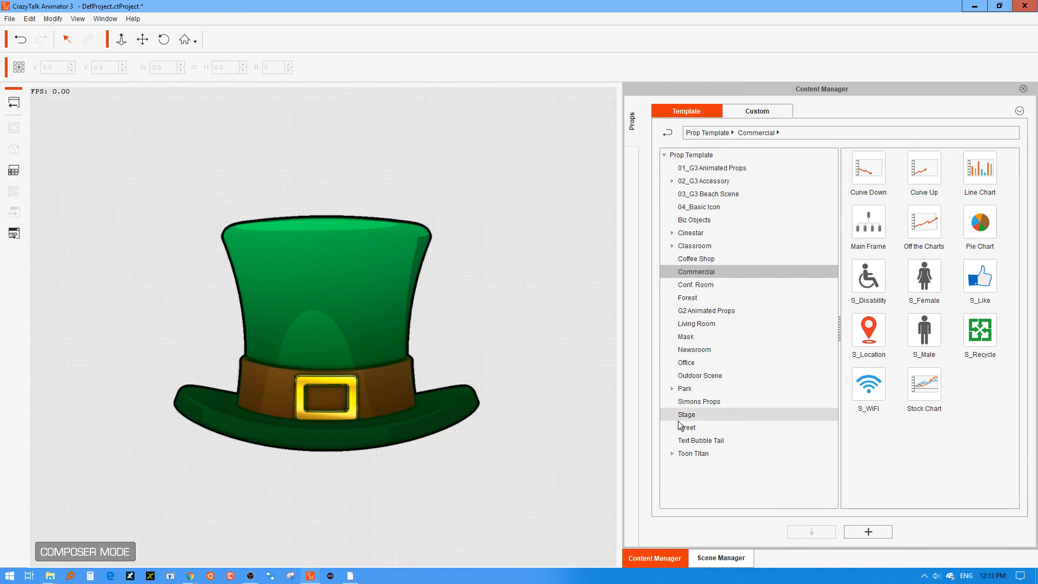
{"action": "left_click", "coordinate": [726, 115]}
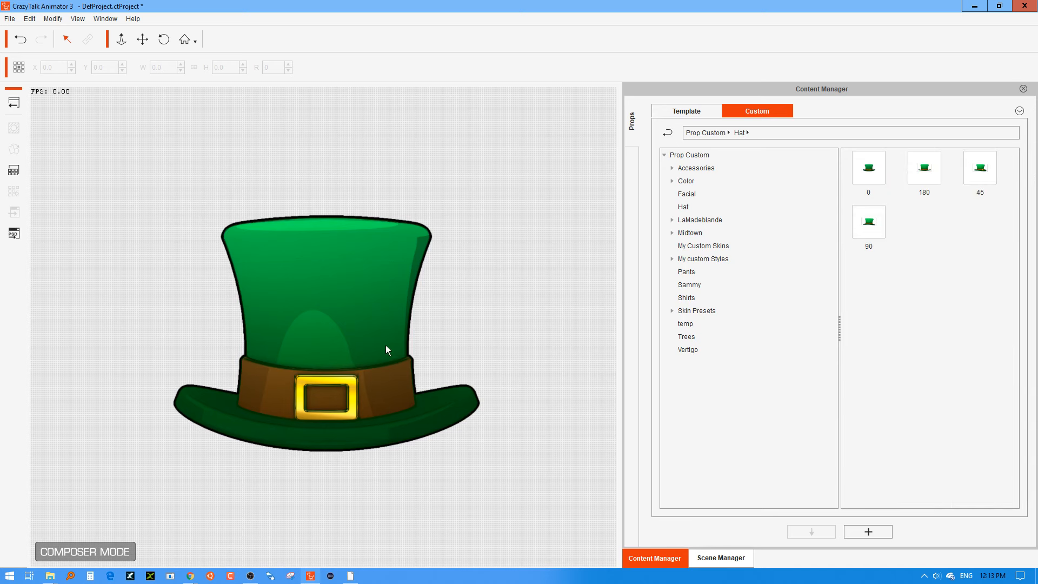
Try to add the library's 45 hat as a sprite of the front-view hat in the Sprite Editor.
{"action": "left_click", "coordinate": [423, 318]}
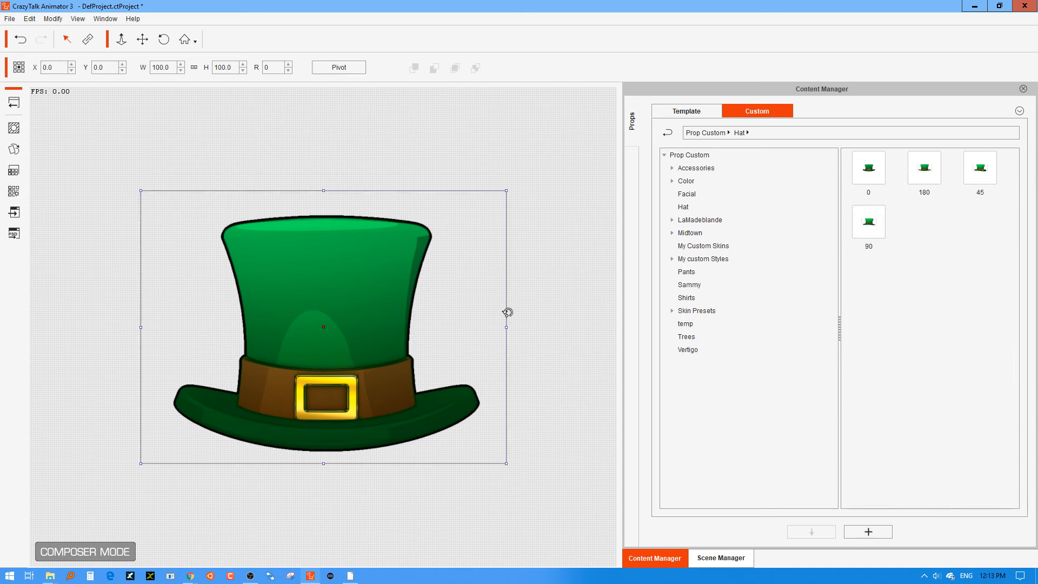
{"action": "left_click", "coordinate": [539, 304]}
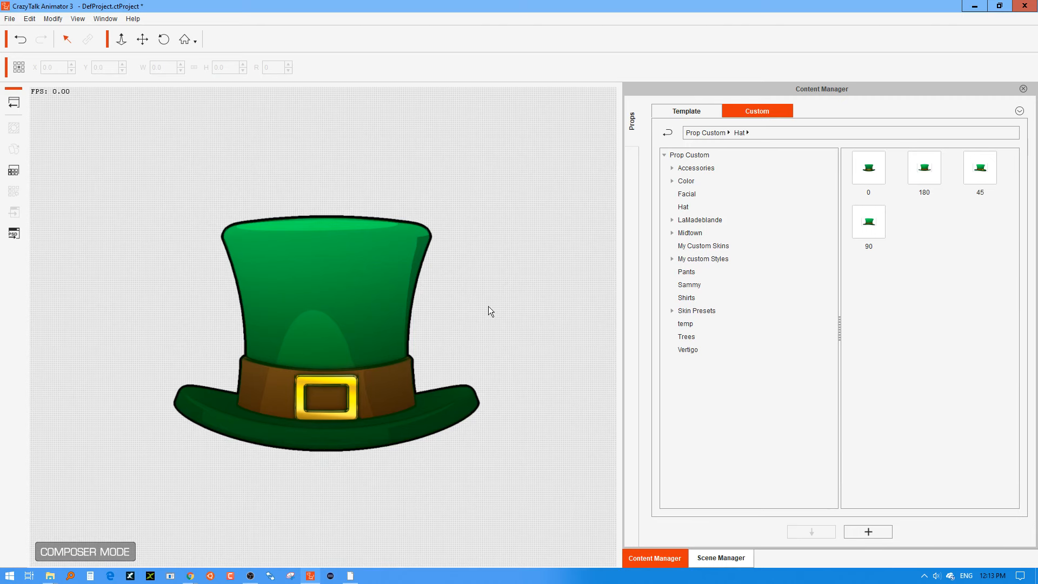
{"action": "left_click", "coordinate": [391, 310]}
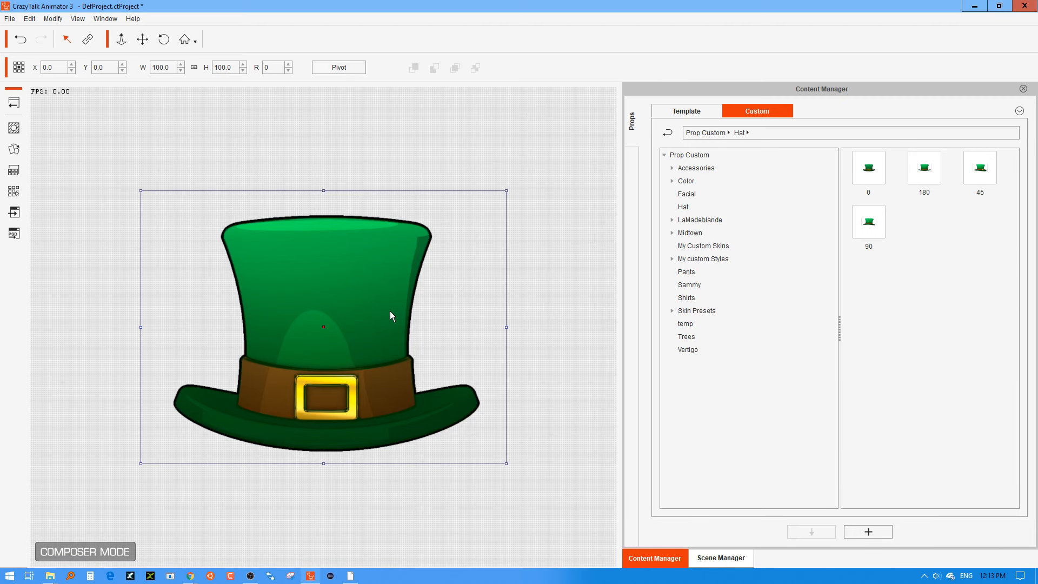
{"action": "left_click", "coordinate": [18, 148]}
{"action": "left_click_drag", "start_coordinate": [842, 39], "coordinate": [462, 48]}
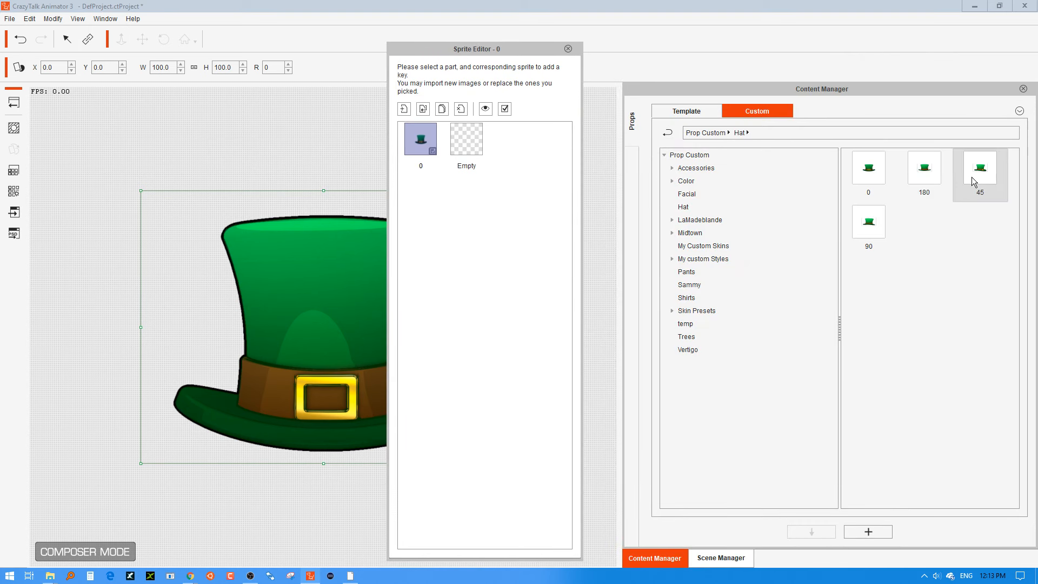
{"action": "left_click_drag", "start_coordinate": [973, 181], "coordinate": [914, 259]}
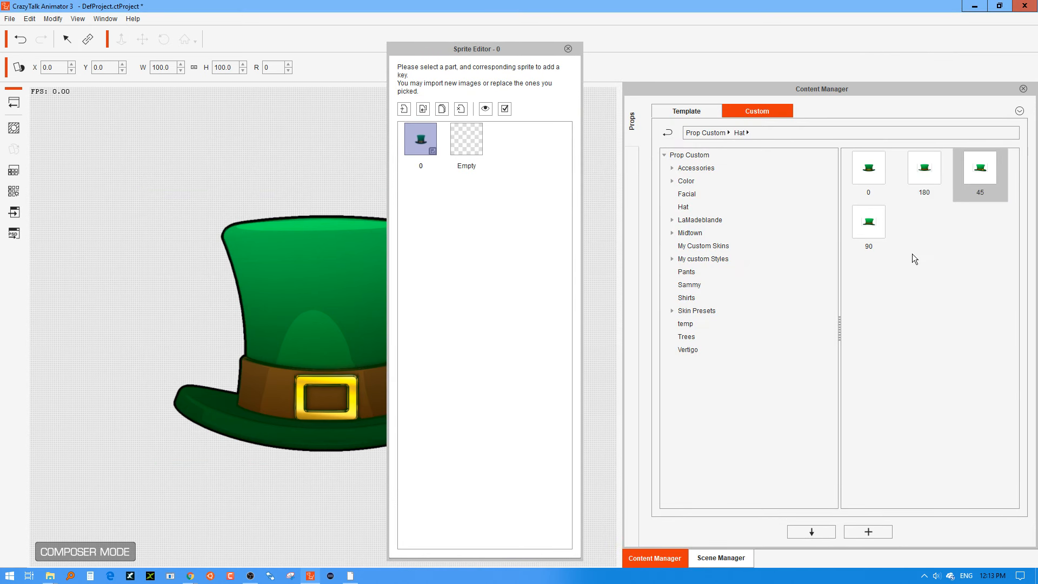
{"action": "left_click_drag", "start_coordinate": [513, 48], "coordinate": [682, 35]}
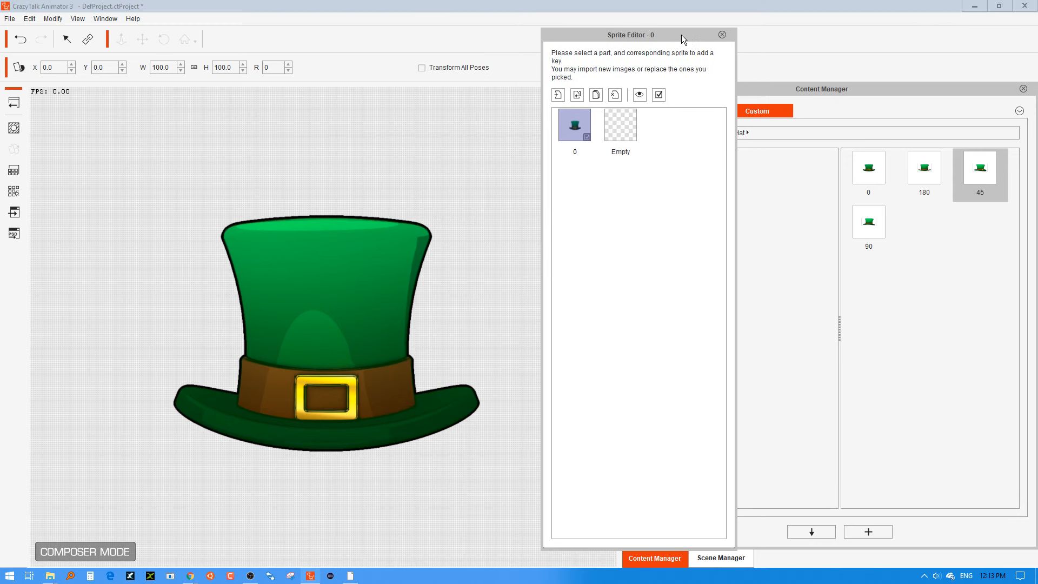
{"action": "left_click", "coordinate": [562, 98]}
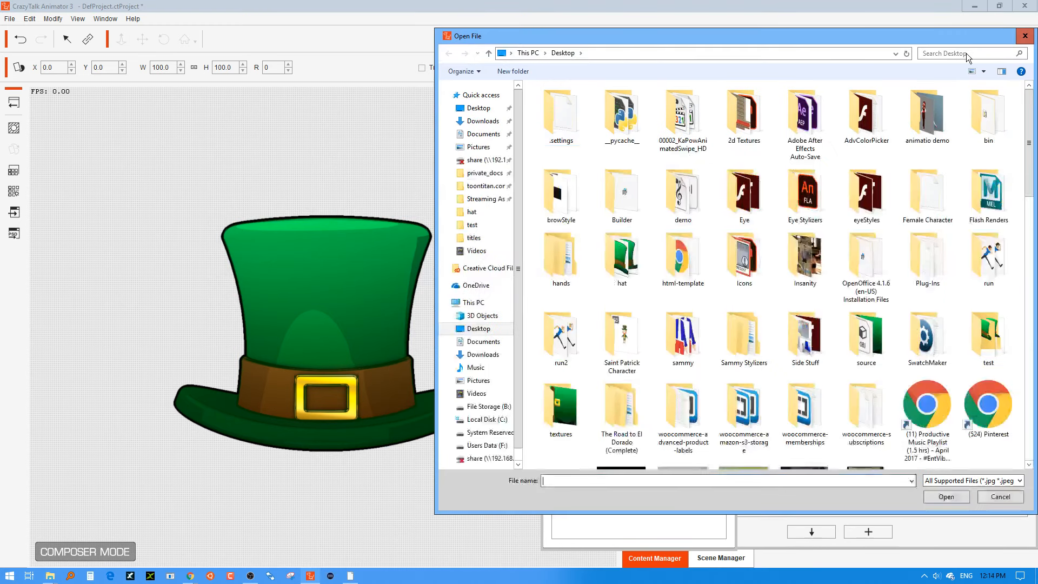
{"action": "left_click", "coordinate": [1023, 35]}
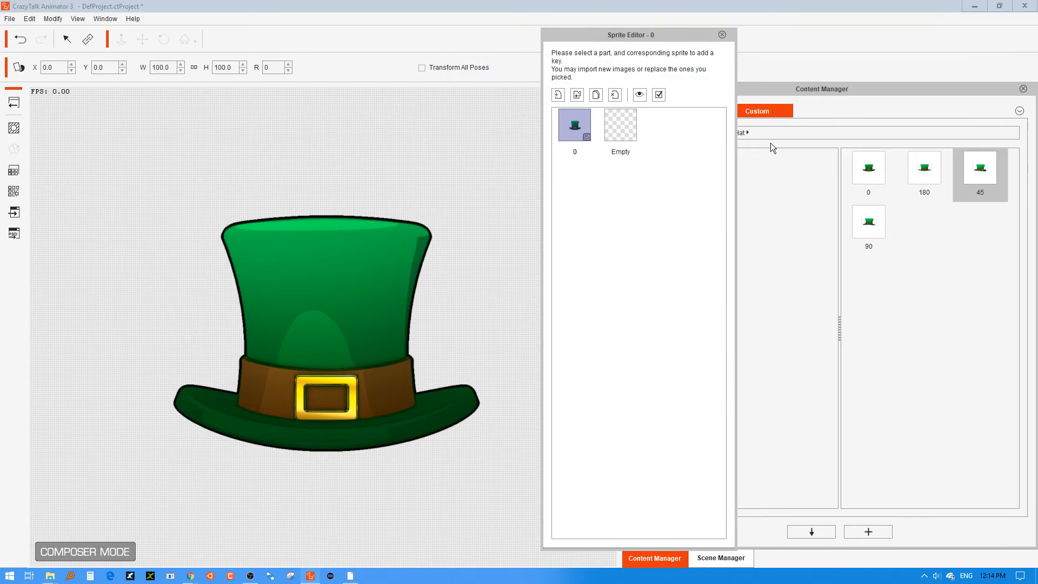
{"action": "left_click", "coordinate": [722, 34]}
Add the 180, 45 and 90 library hats to the Composer and move the 90 hat to about X 77.5, Y -1.6.
{"action": "left_click_drag", "start_coordinate": [925, 166], "coordinate": [512, 302]}
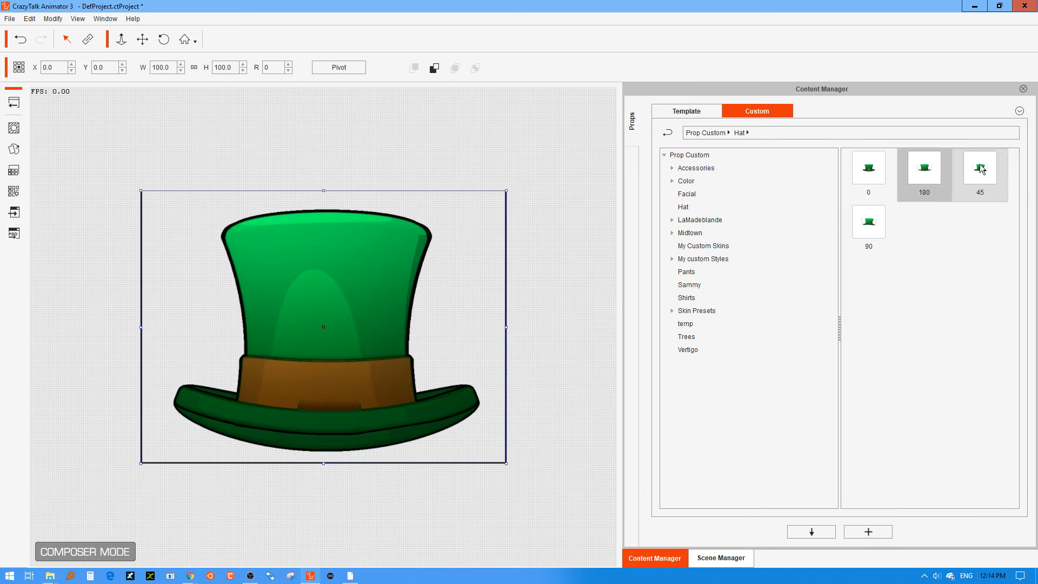
{"action": "left_click_drag", "start_coordinate": [981, 170], "coordinate": [365, 307]}
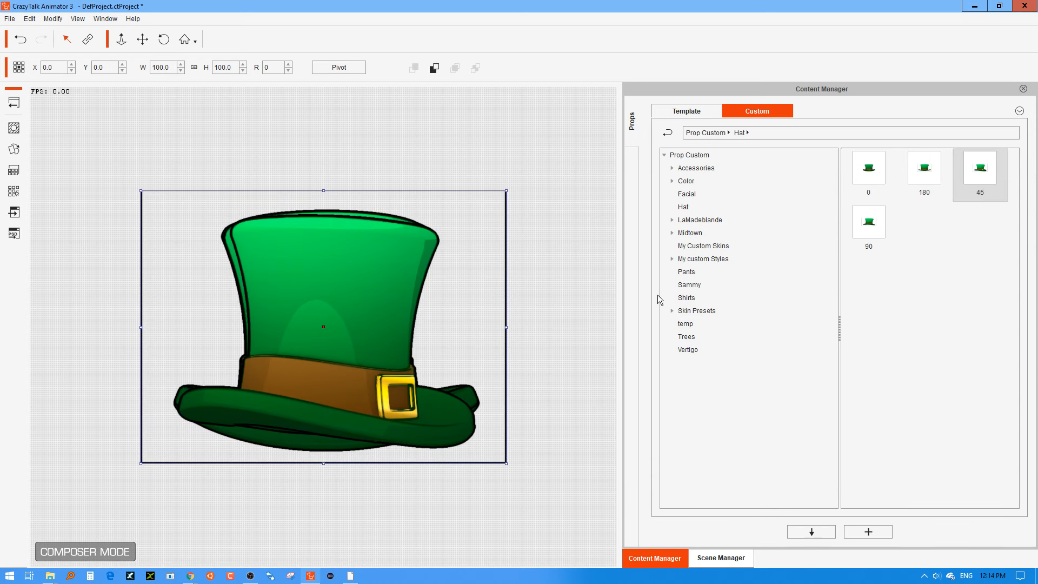
{"action": "left_click_drag", "start_coordinate": [869, 225], "coordinate": [337, 309]}
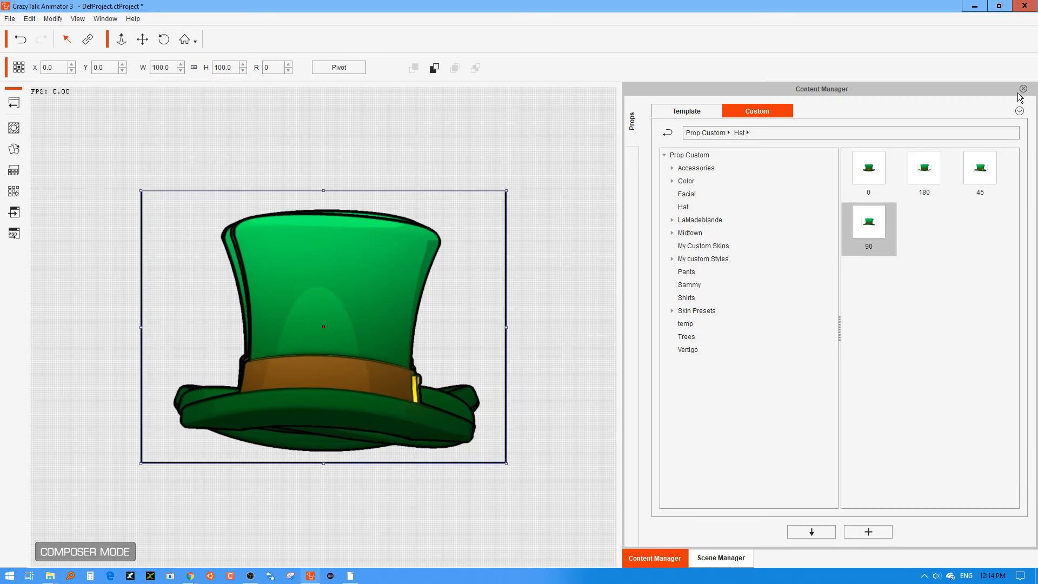
{"action": "left_click", "coordinate": [577, 297]}
{"action": "left_click", "coordinate": [333, 306]}
{"action": "left_click_drag", "start_coordinate": [337, 298], "coordinate": [498, 301]}
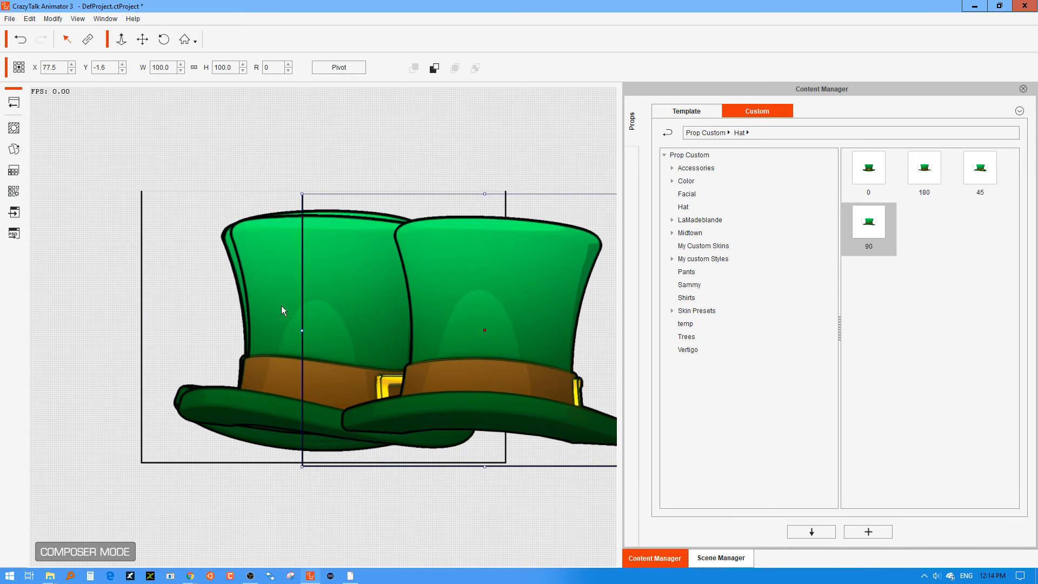
Delete the added 180, 45 and 90 hats from the Composer and return to the stage.
{"action": "left_click", "coordinate": [278, 262]}
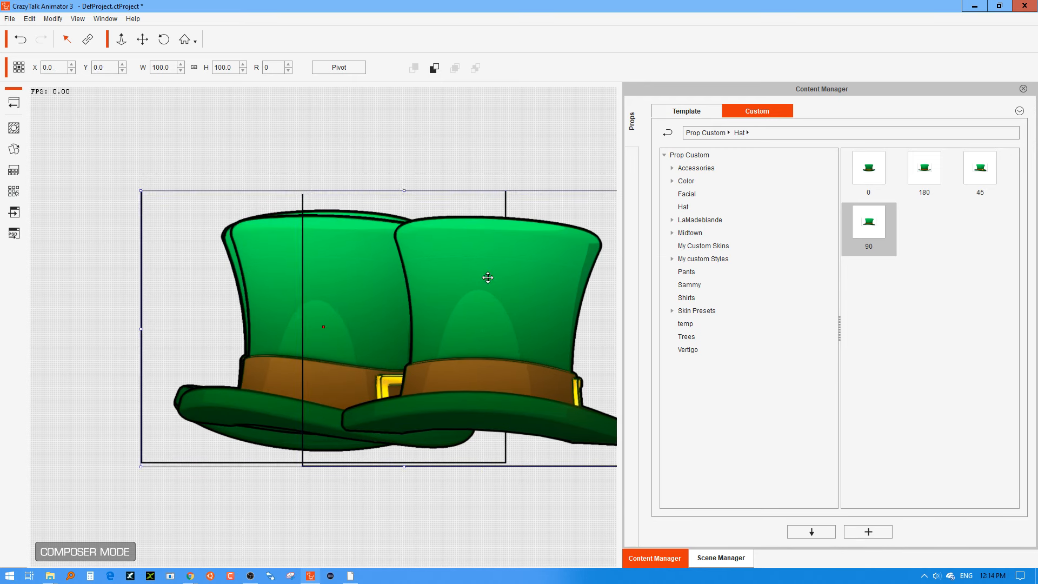
{"action": "key", "text": "Delete"}
{"action": "left_click", "coordinate": [408, 274]}
{"action": "key", "text": "Delete"}
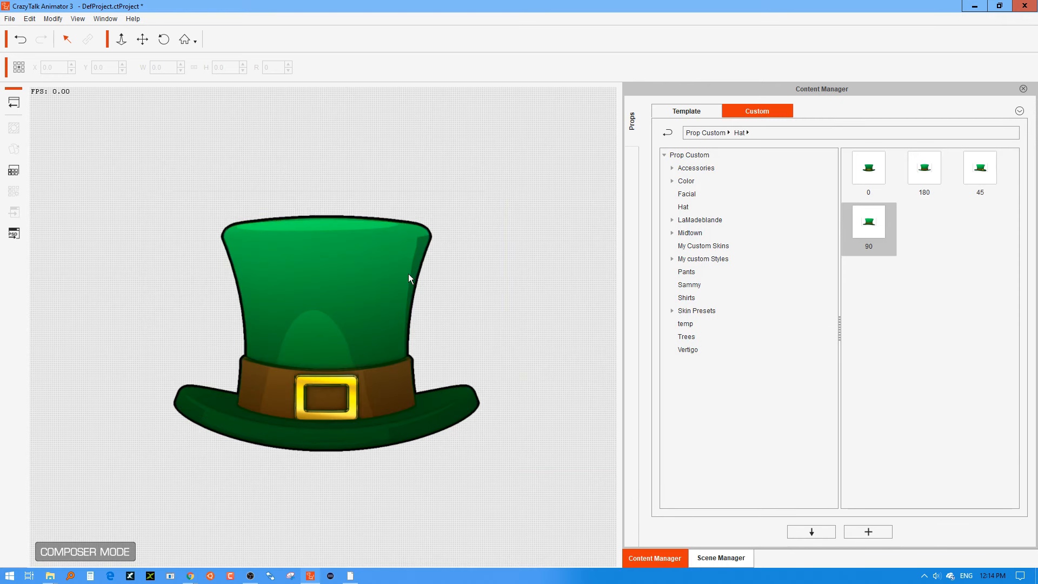
{"action": "left_click", "coordinate": [359, 269]}
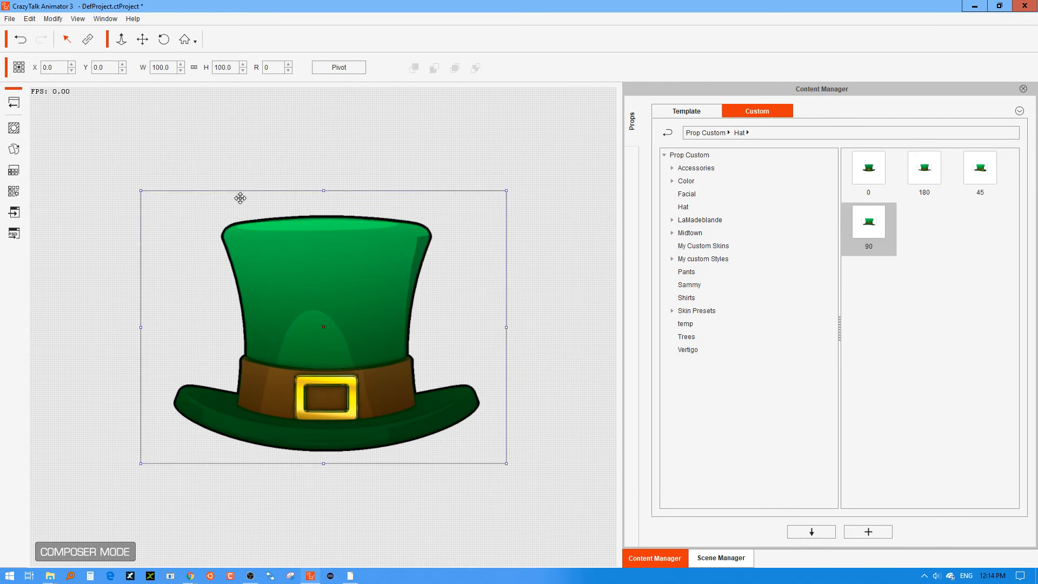
{"action": "left_click", "coordinate": [13, 103]}
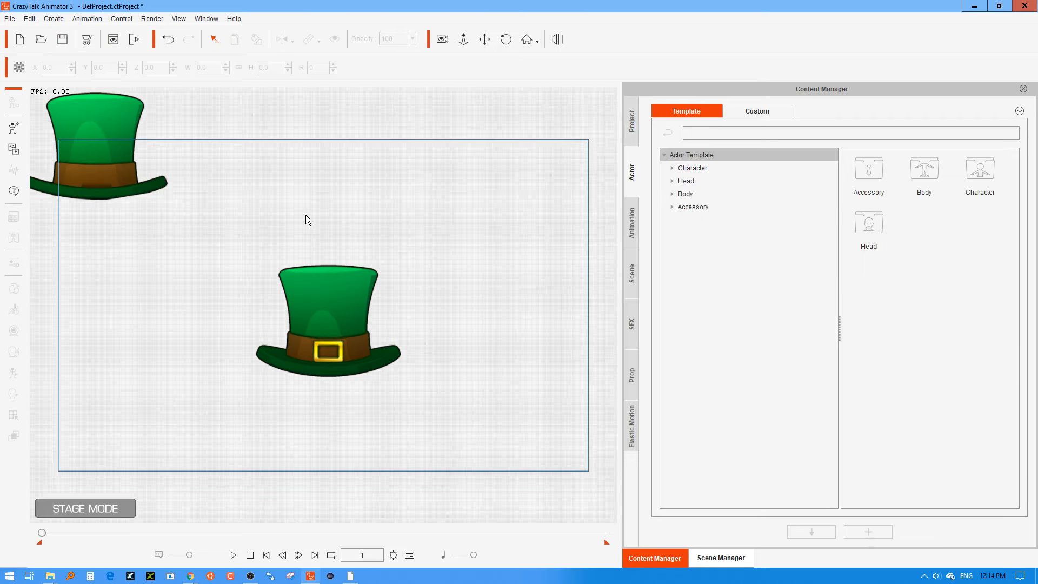
Delete the front-view hat from the stage and move the back-view hat to the centre, at about X -2, Y 86.
{"action": "left_click", "coordinate": [106, 163]}
{"action": "left_click", "coordinate": [324, 309]}
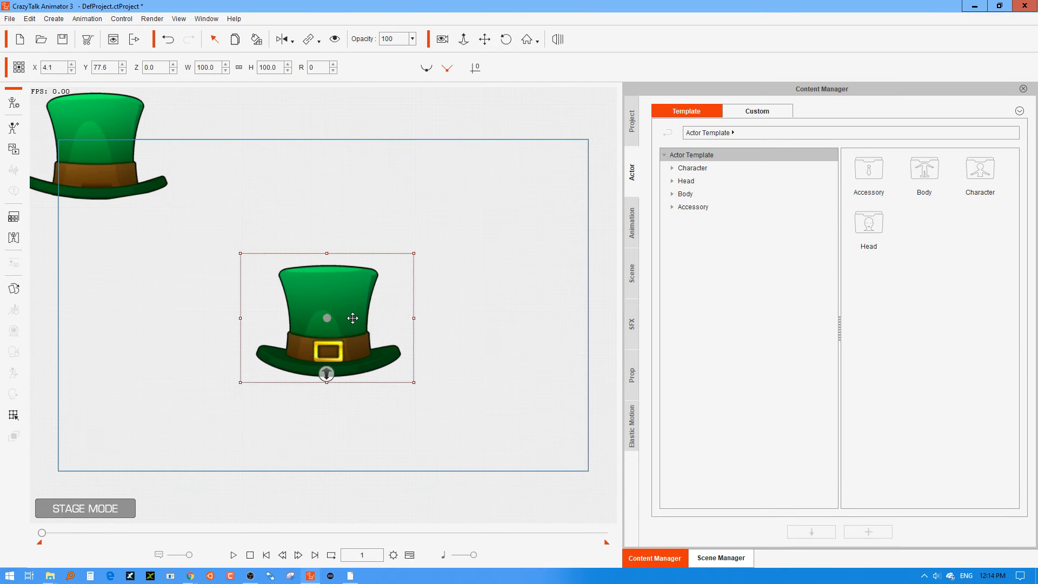
{"action": "key", "text": "Delete"}
{"action": "left_click_drag", "start_coordinate": [106, 164], "coordinate": [316, 327]}
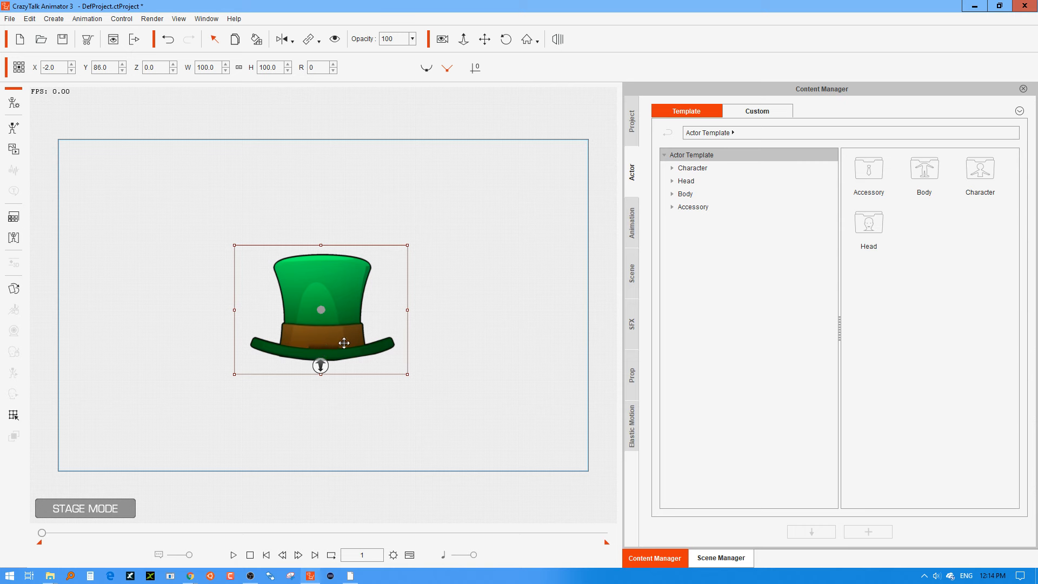
Preview the hat's 180, 90 and 45 sprites in the Sprite Editor and set it back to the 0 sprite.
{"action": "left_click", "coordinate": [13, 289]}
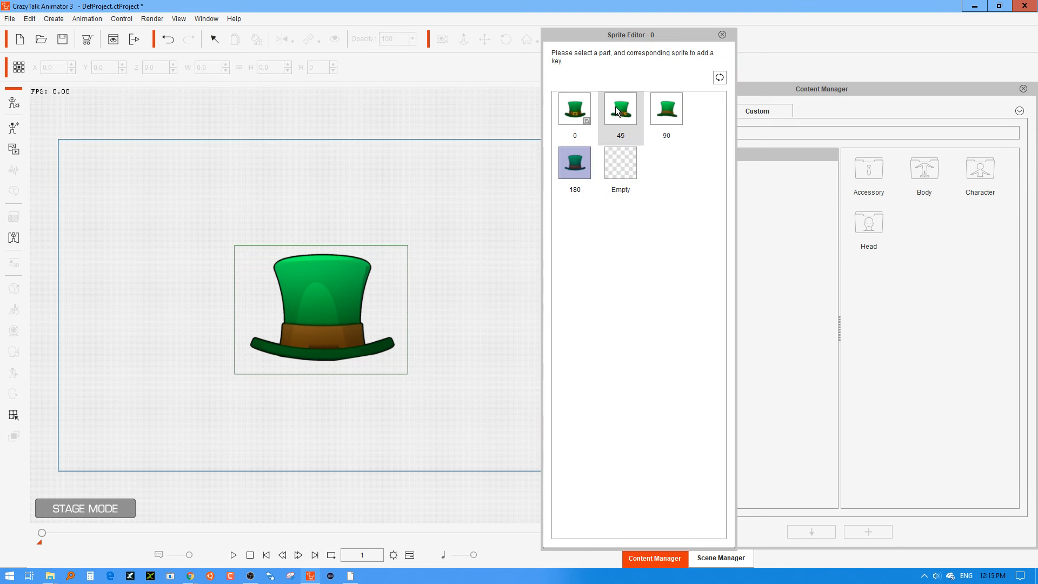
{"action": "left_click", "coordinate": [573, 167]}
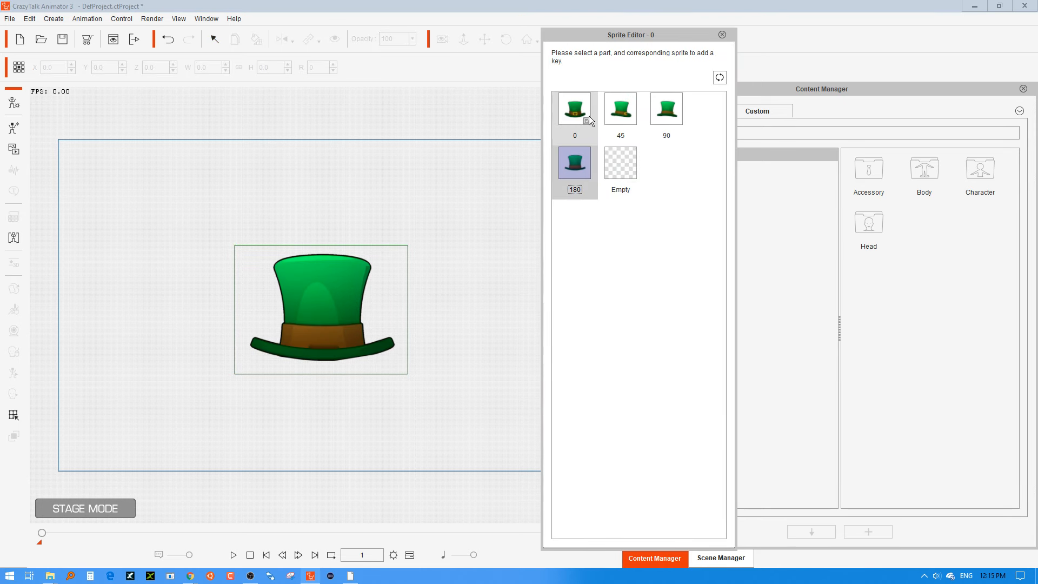
{"action": "left_click", "coordinate": [667, 110]}
{"action": "left_click", "coordinate": [620, 111]}
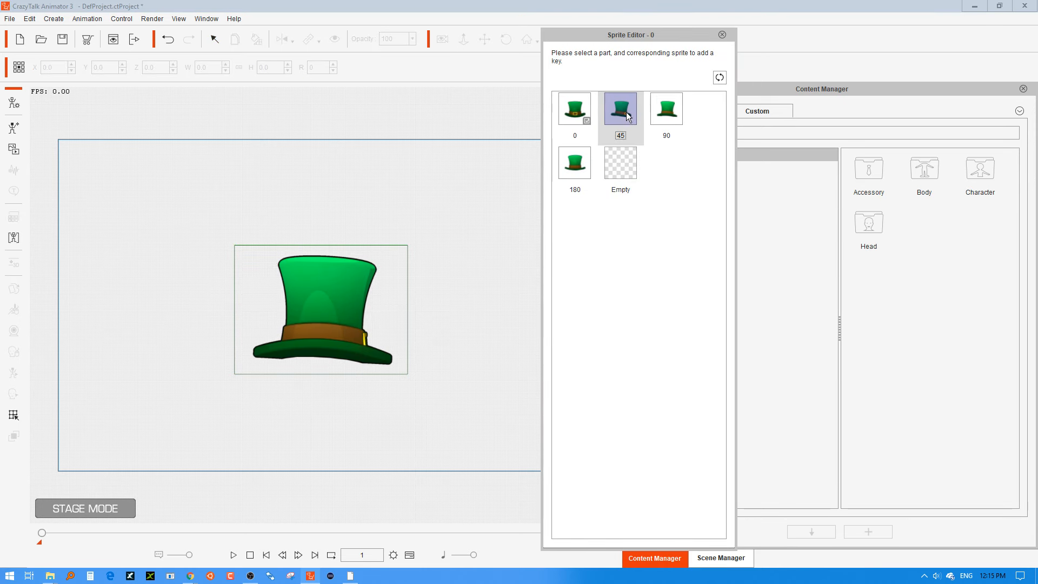
{"action": "left_click", "coordinate": [575, 111]}
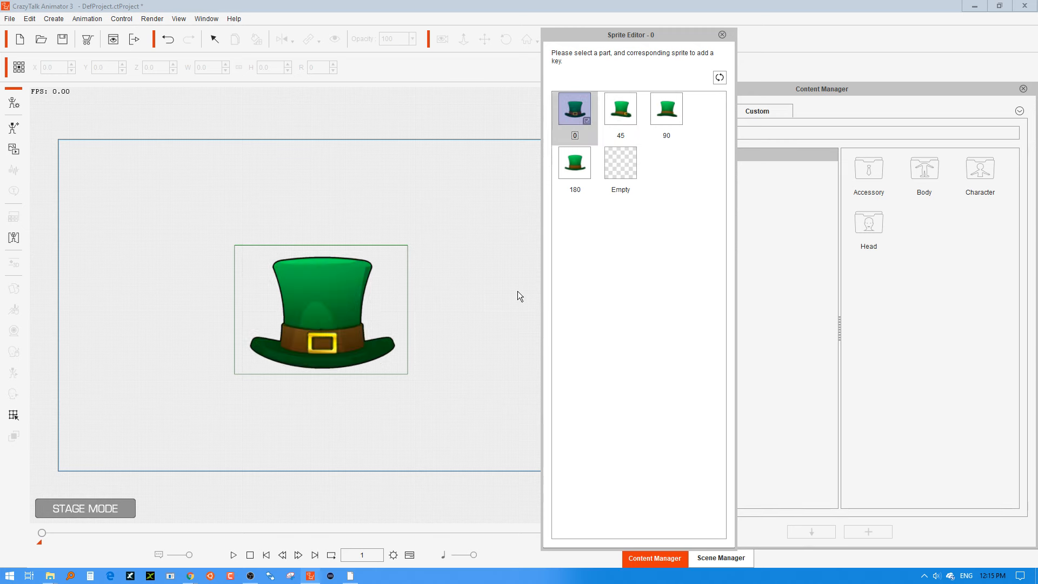
{"action": "left_click_drag", "start_coordinate": [609, 42], "coordinate": [670, 28]}
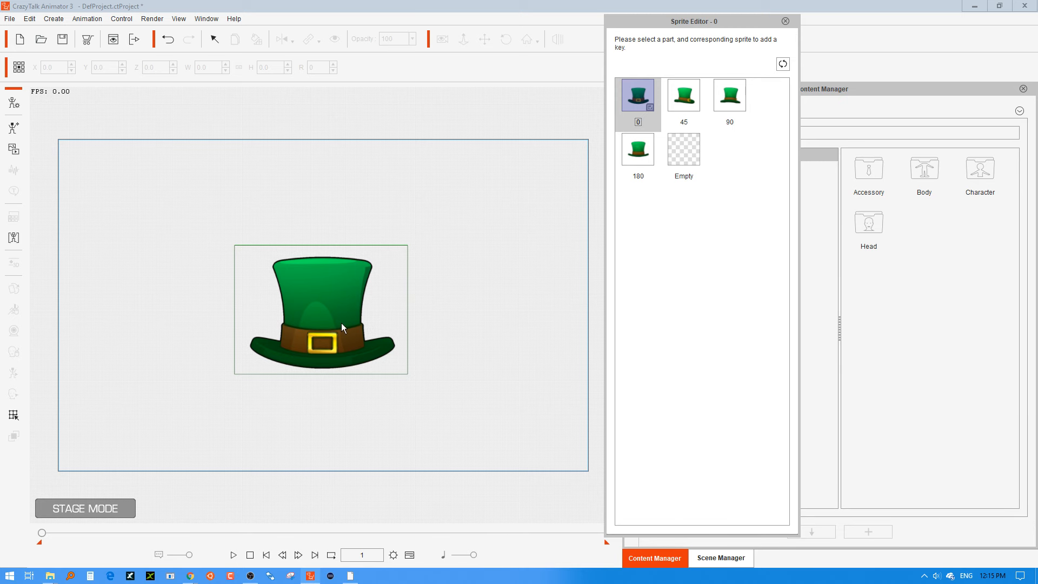
Key the hat's sprites on the timeline: 45 at frame 2, 90 at frame 3 and 180 at frame 4.
{"action": "left_click", "coordinate": [409, 555]}
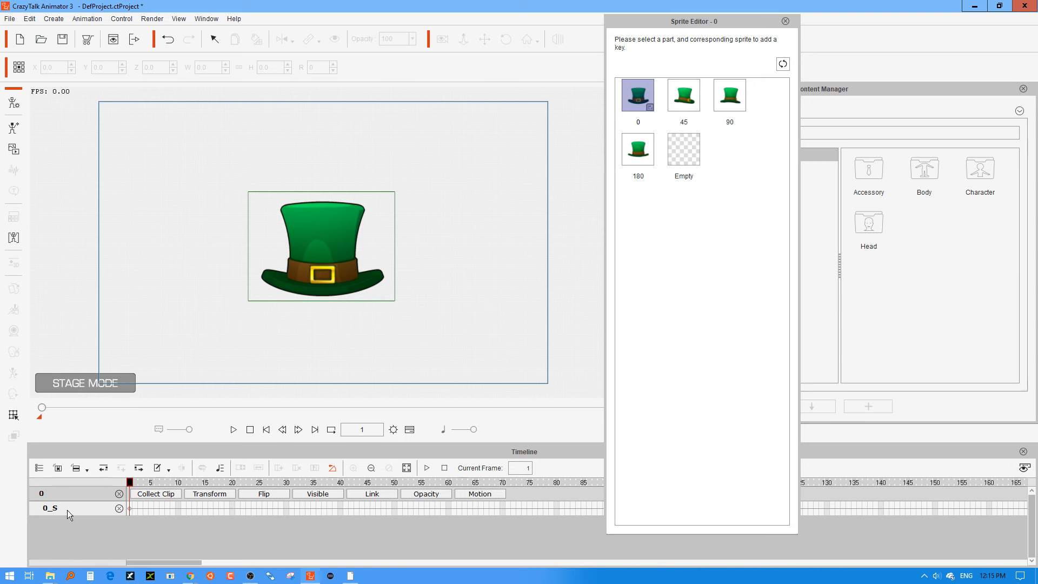
{"action": "left_click", "coordinate": [128, 508]}
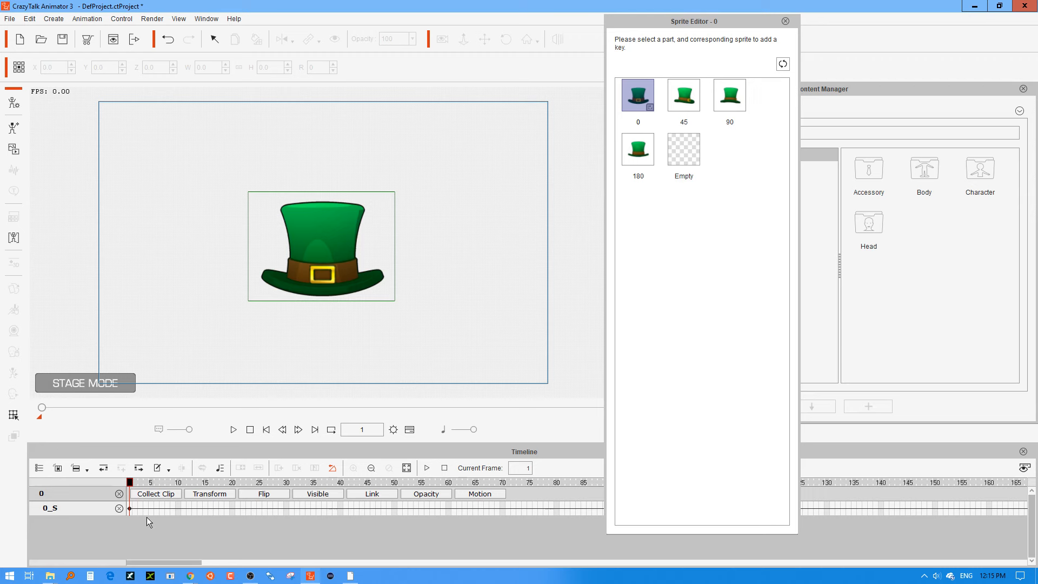
{"action": "left_click_drag", "start_coordinate": [130, 482], "coordinate": [69, 497]}
{"action": "left_click_drag", "start_coordinate": [133, 484], "coordinate": [136, 484]}
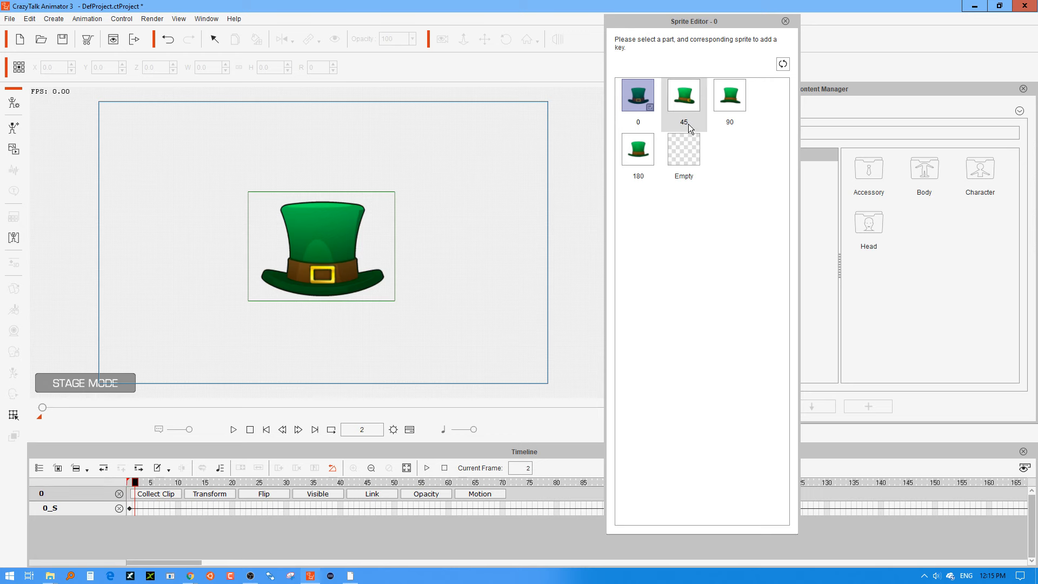
{"action": "left_click", "coordinate": [688, 104]}
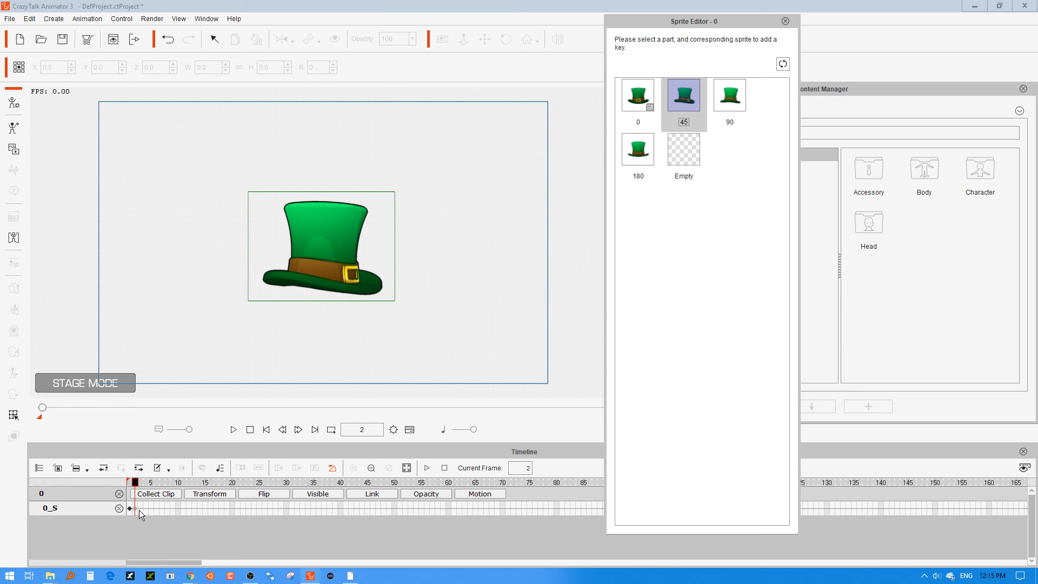
{"action": "left_click", "coordinate": [140, 508]}
{"action": "left_click", "coordinate": [738, 109]}
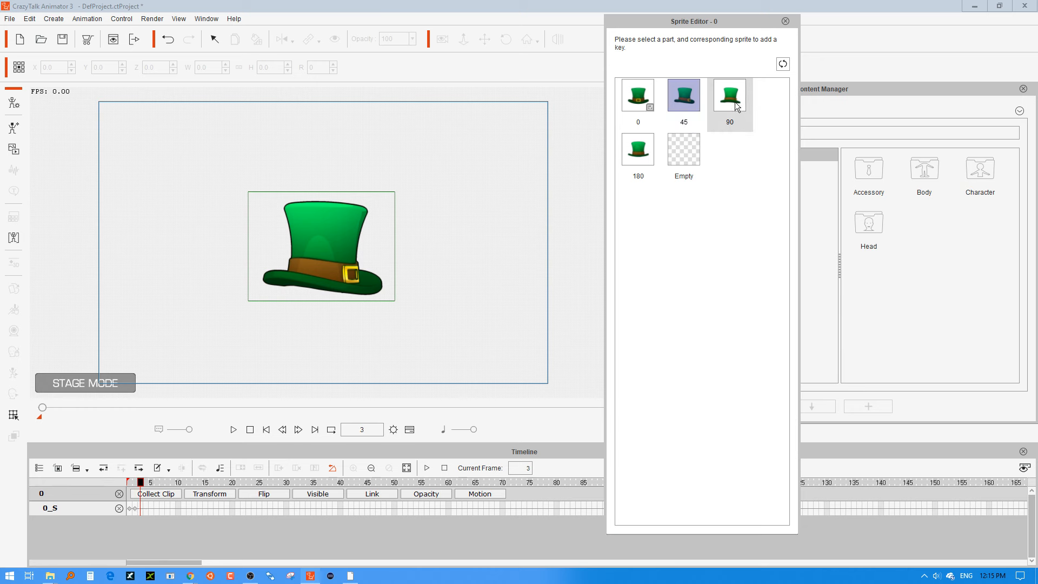
{"action": "left_click", "coordinate": [147, 508]}
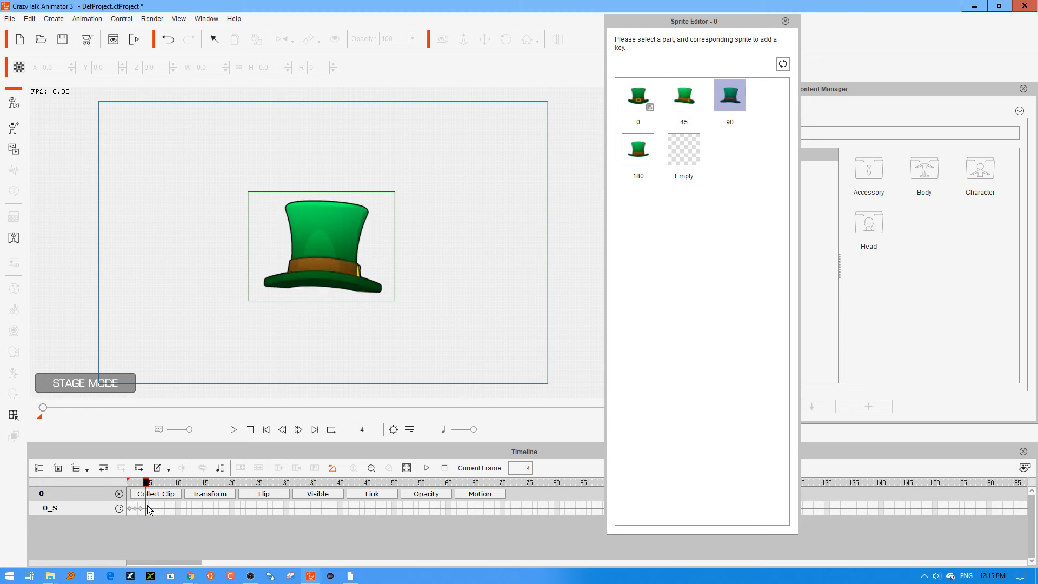
{"action": "left_click", "coordinate": [642, 150]}
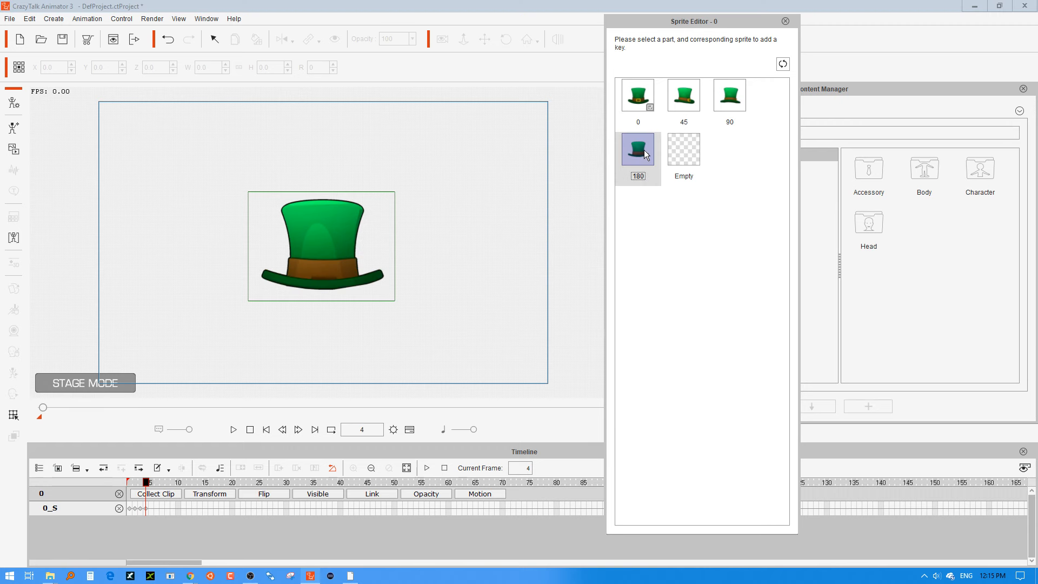
Key the 90 sprite at frame 5 and flip the hat horizontally so it faces the opposite way.
{"action": "left_click", "coordinate": [151, 485]}
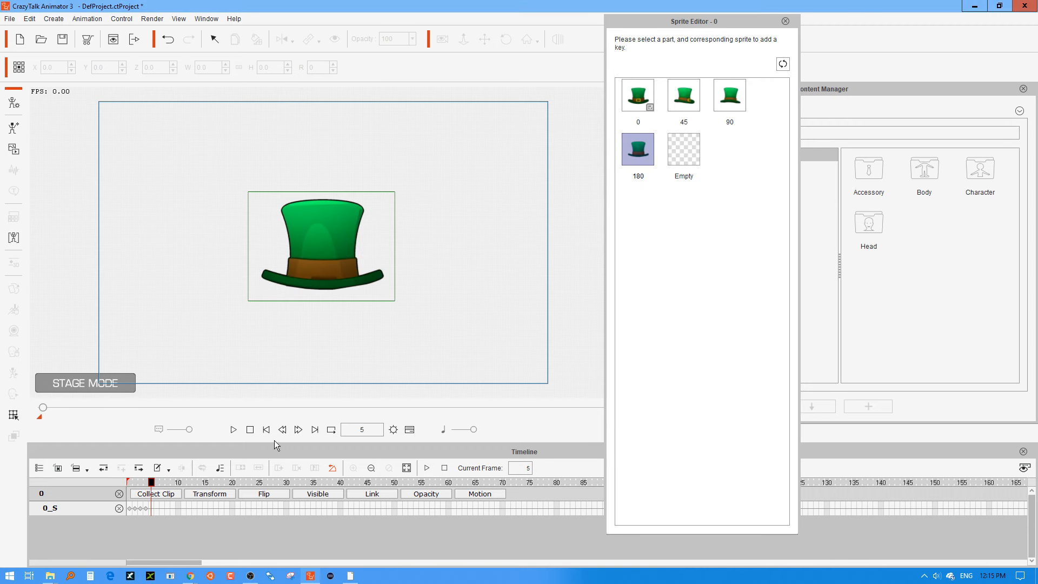
{"action": "left_click", "coordinate": [656, 105]}
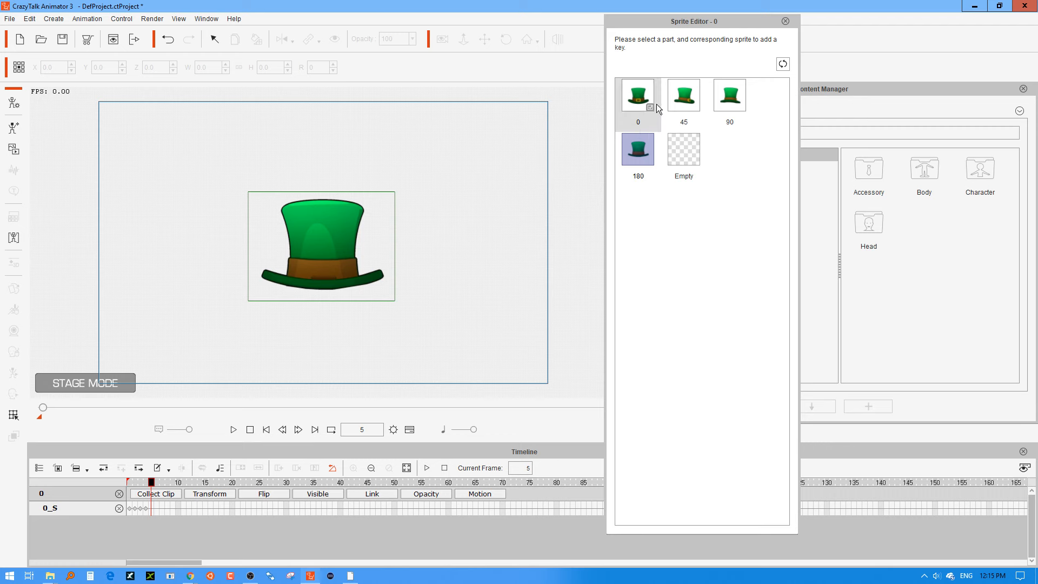
{"action": "left_click", "coordinate": [732, 96]}
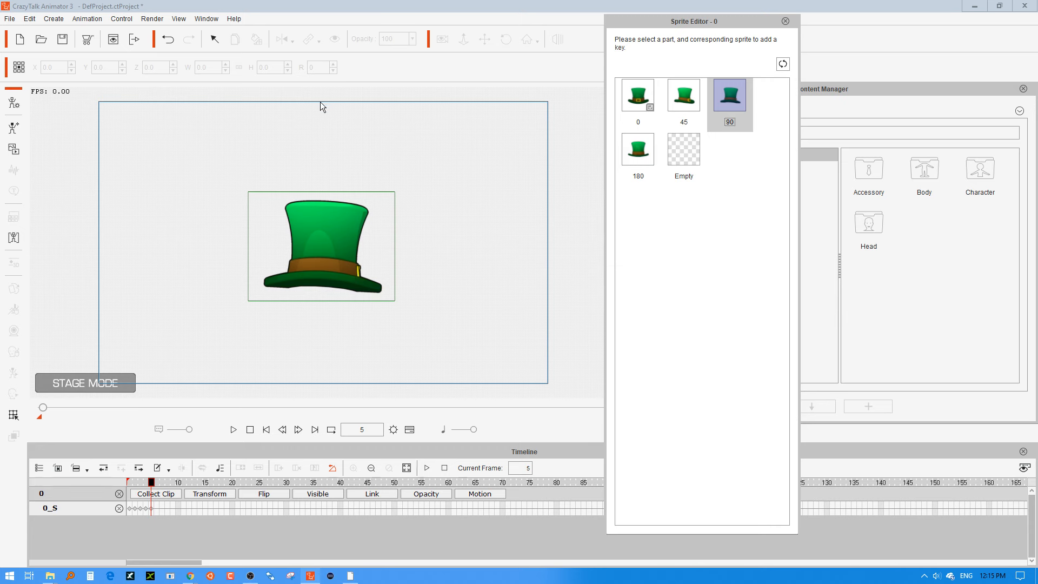
{"action": "left_click", "coordinate": [787, 21]}
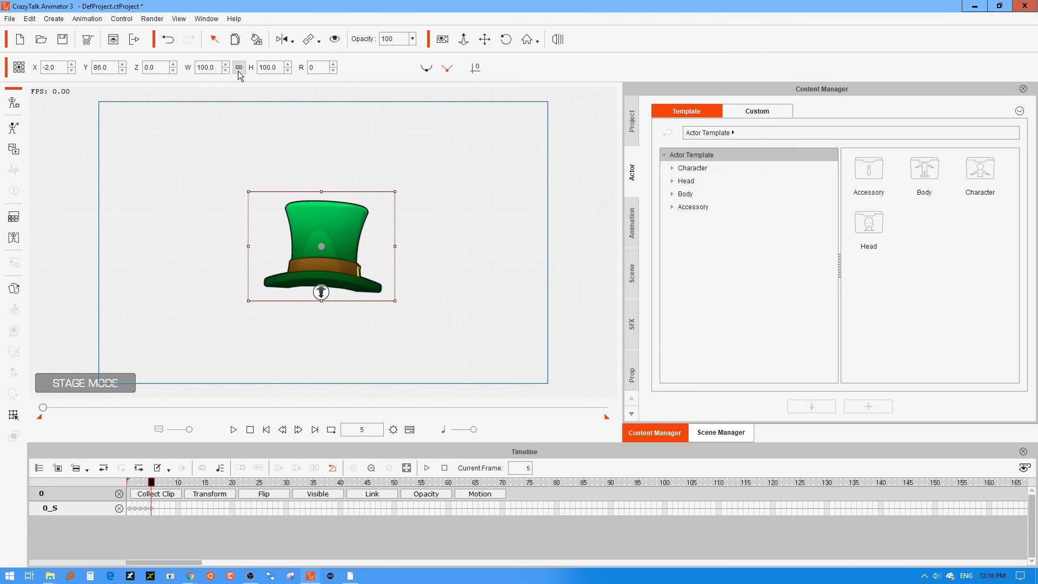
{"action": "left_click", "coordinate": [284, 43]}
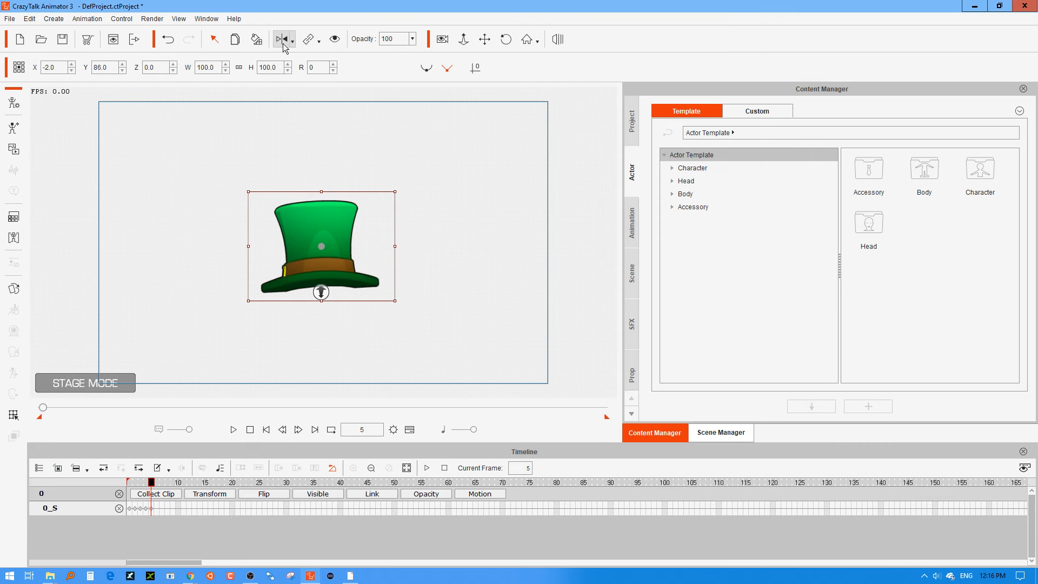
Key the 45 sprite at frame 6 on the flipped hat.
{"action": "left_click", "coordinate": [140, 483]}
{"action": "left_click", "coordinate": [152, 482]}
{"action": "left_click", "coordinate": [157, 514]}
{"action": "left_click", "coordinate": [14, 149]}
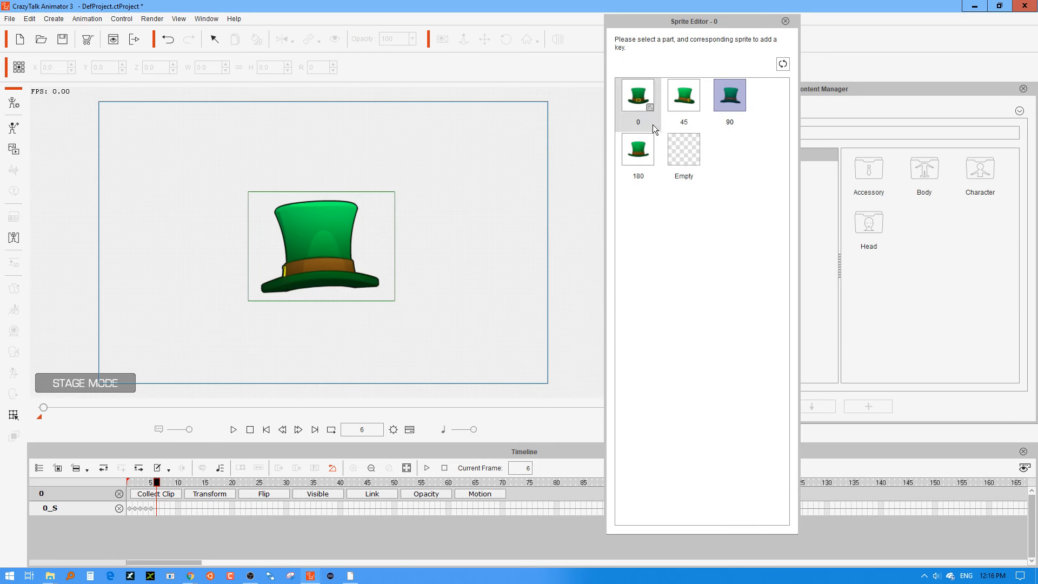
{"action": "left_click", "coordinate": [688, 99]}
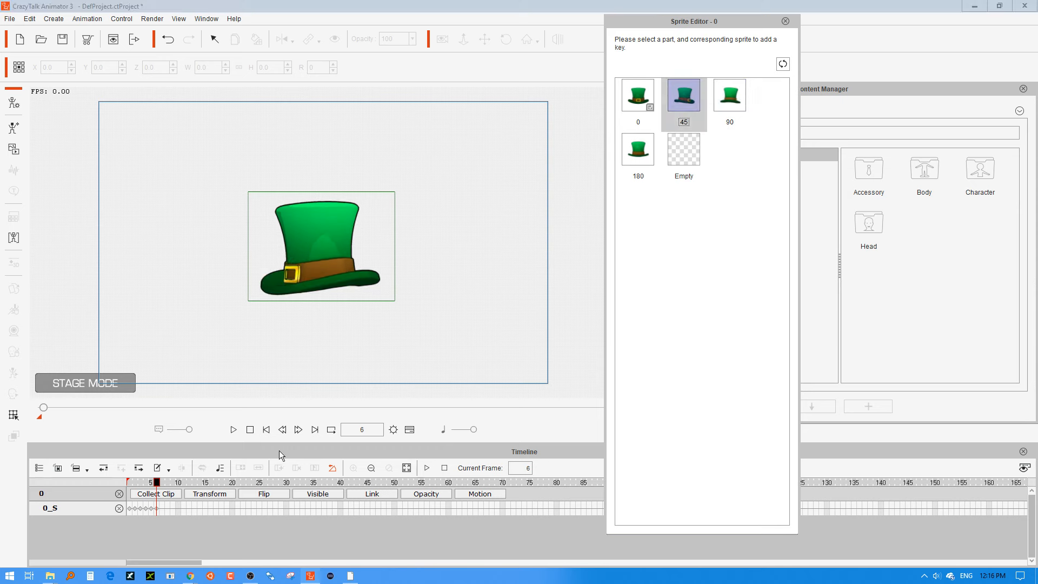
Check the hat's sprite at frames 8 and 2 and close the Sprite Editor.
{"action": "mouse_move", "coordinate": [157, 483]}
{"action": "left_mouse_down"}
{"action": "mouse_move", "coordinate": [103, 481]}
{"action": "mouse_move", "coordinate": [167, 485]}
{"action": "left_mouse_up"}
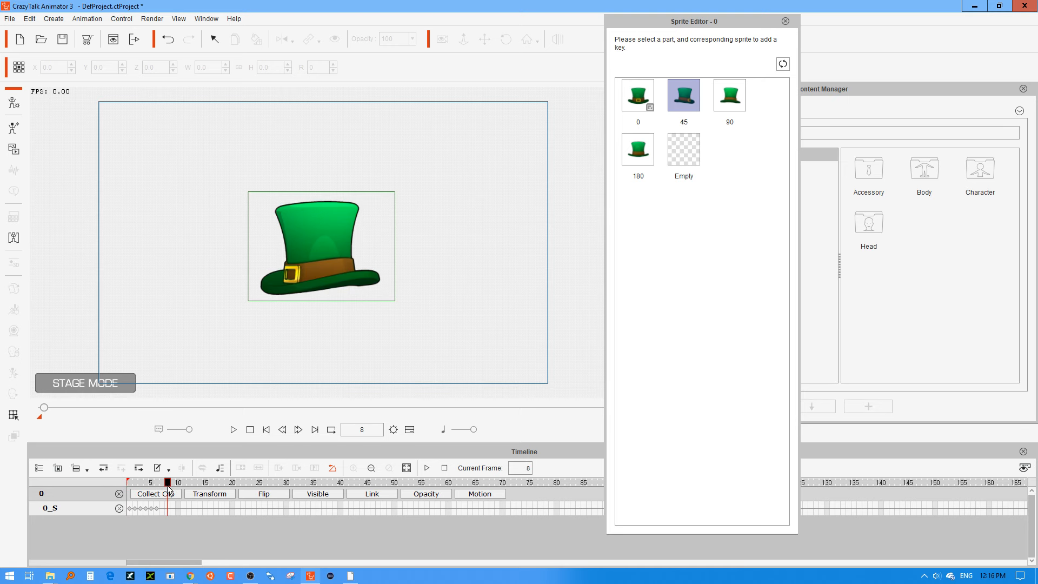
{"action": "left_click", "coordinate": [134, 508]}
{"action": "left_click", "coordinate": [785, 21]}
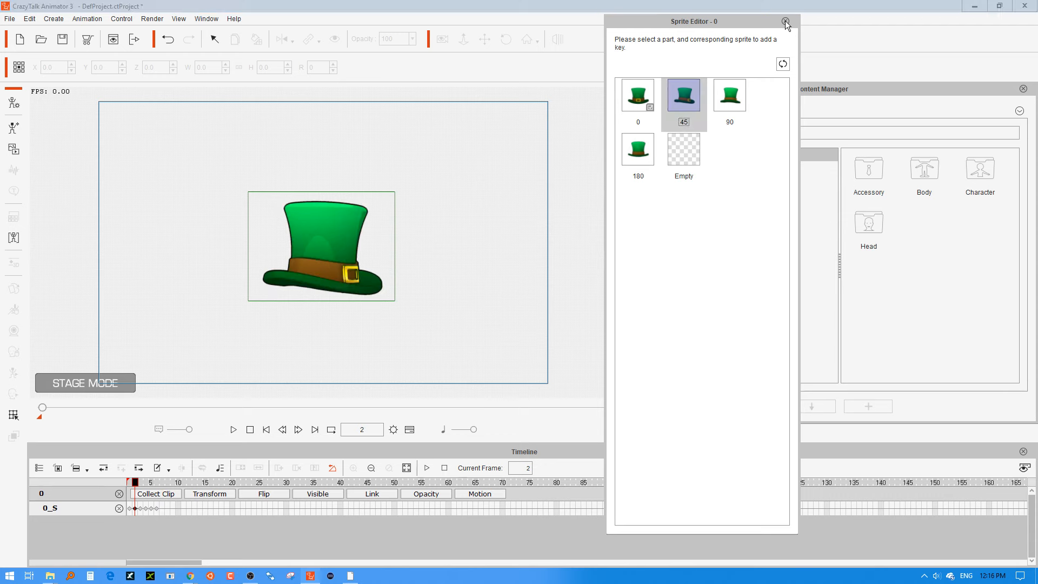
{"action": "left_click", "coordinate": [786, 21]}
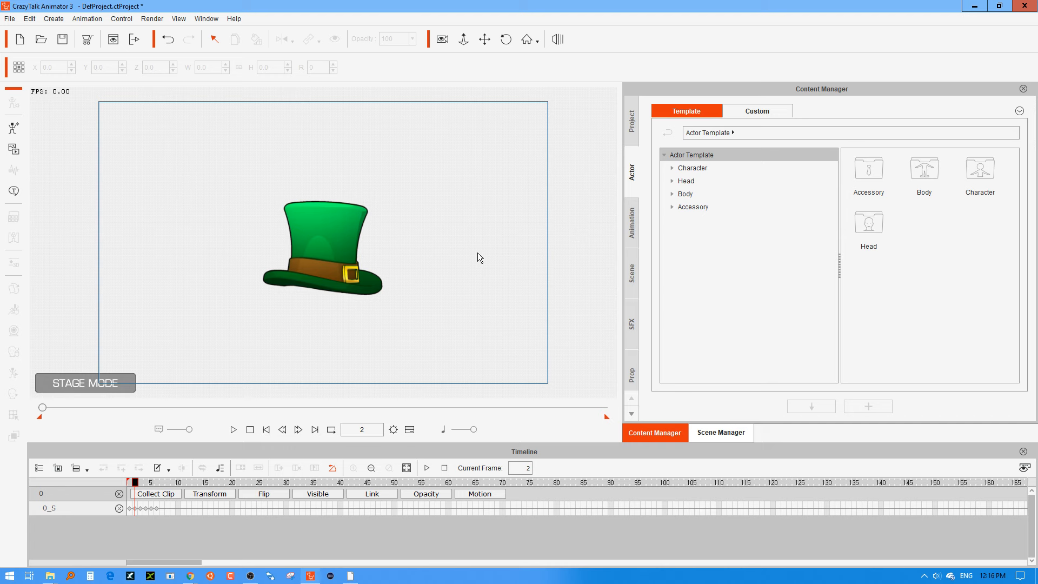
Show the hat's Collect Clip track and add frame 1 to the Action Menu as "0".
{"action": "left_click", "coordinate": [302, 279]}
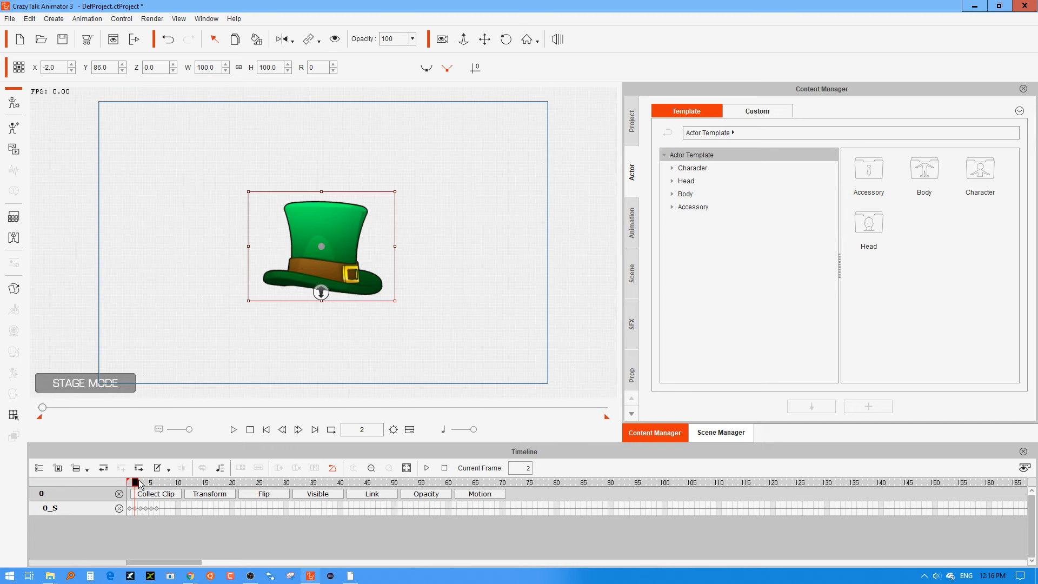
{"action": "left_click_drag", "start_coordinate": [140, 484], "coordinate": [106, 485]}
{"action": "left_click", "coordinate": [147, 495]}
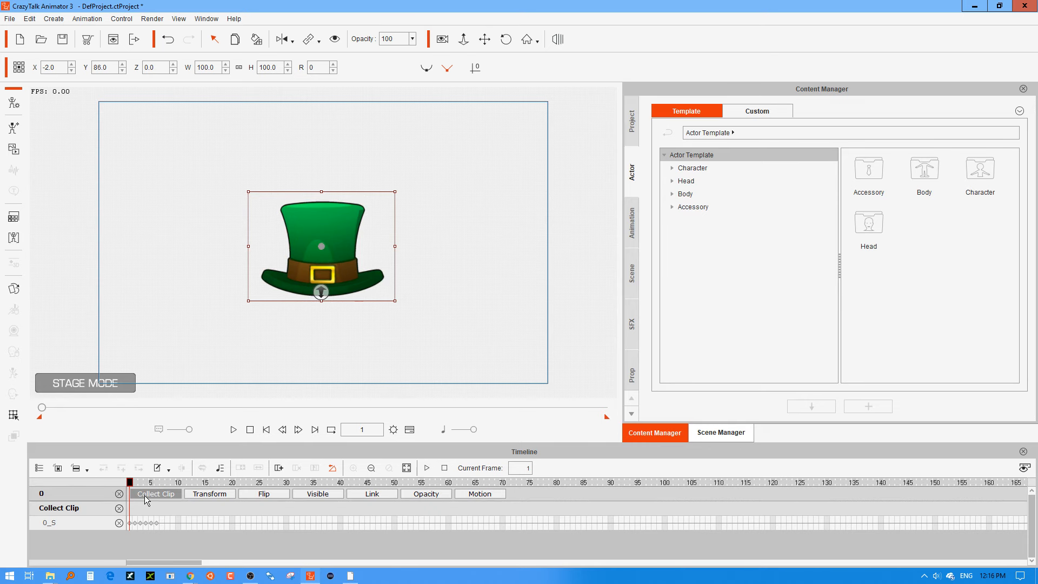
{"action": "left_click", "coordinate": [129, 508]}
{"action": "right_click", "coordinate": [131, 512]}
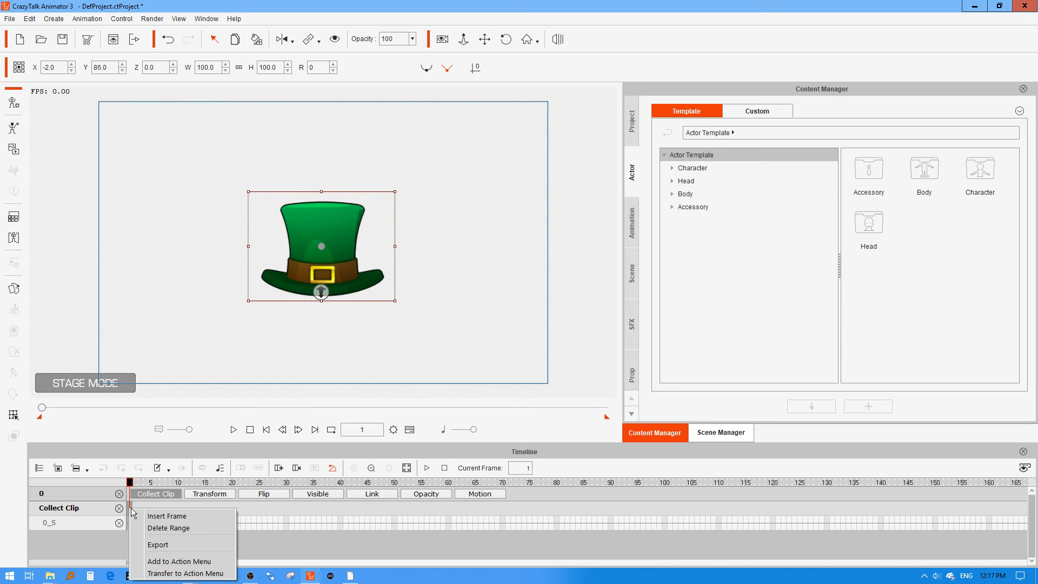
{"action": "left_click", "coordinate": [163, 562]}
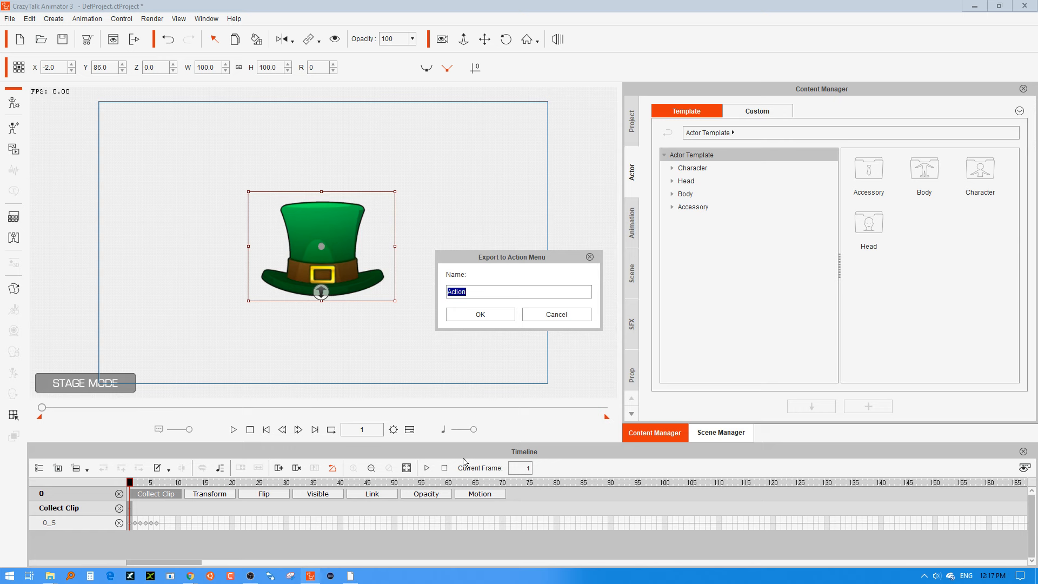
{"action": "type", "text": "0"}
{"action": "left_click", "coordinate": [497, 315]}
Add frame 2 of the Collect Clip track, the 45 hat, to the Action Menu, named for its angle.
{"action": "left_click", "coordinate": [136, 511]}
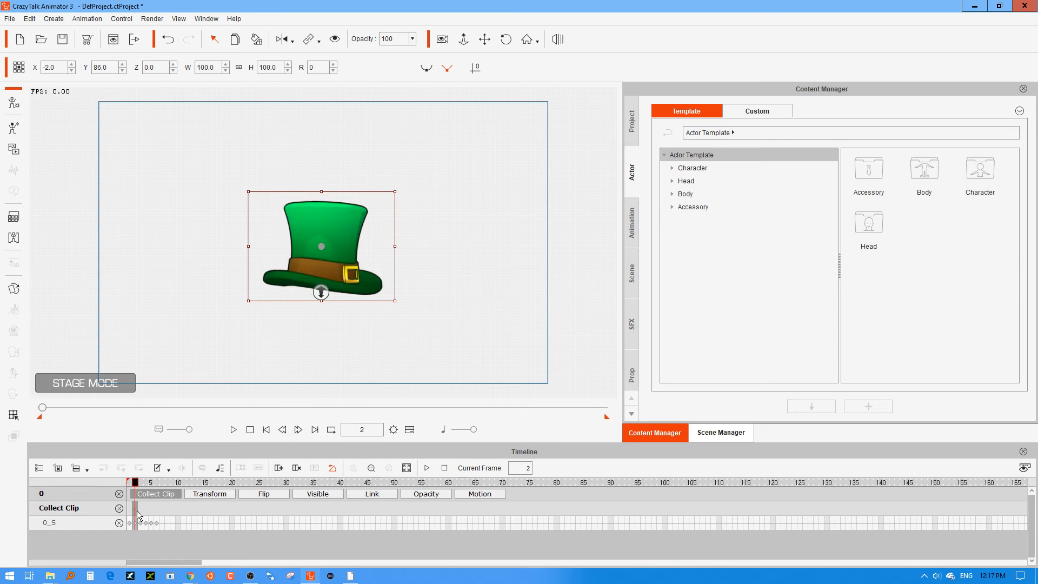
{"action": "right_click", "coordinate": [137, 513]}
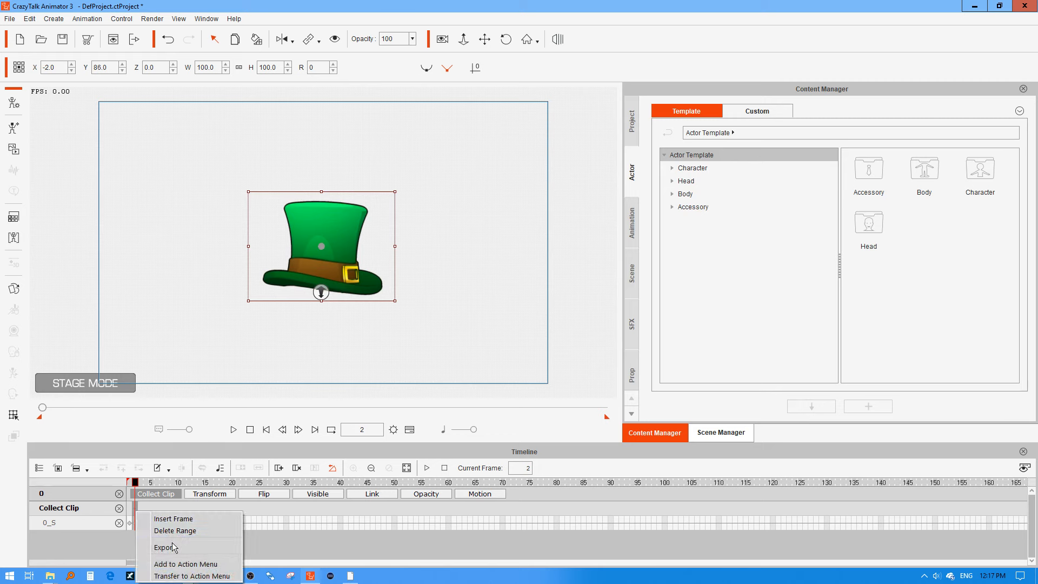
{"action": "left_click", "coordinate": [175, 564]}
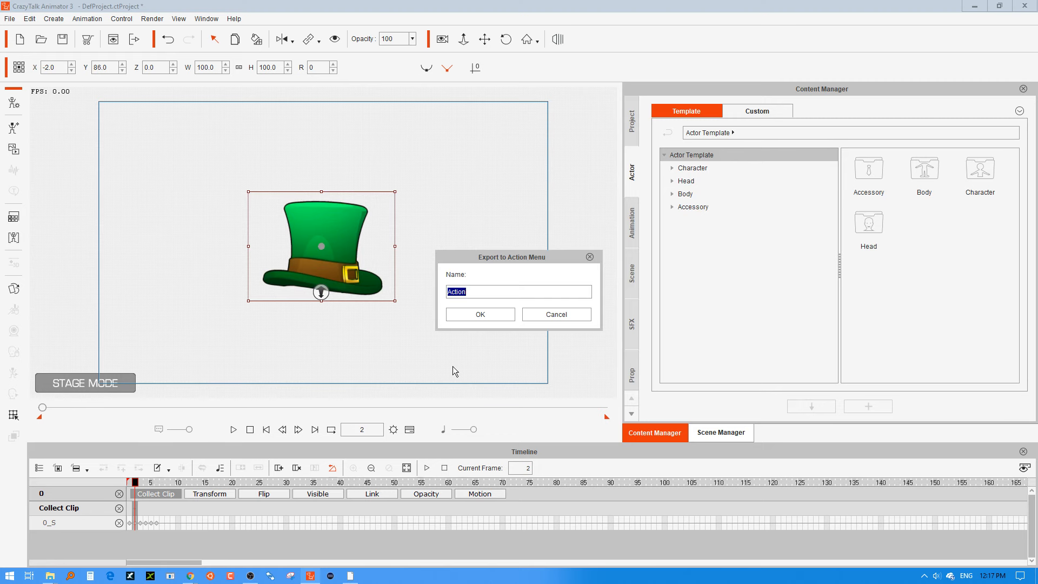
{"action": "type", "text": "45"}
{"action": "left_click", "coordinate": [476, 314]}
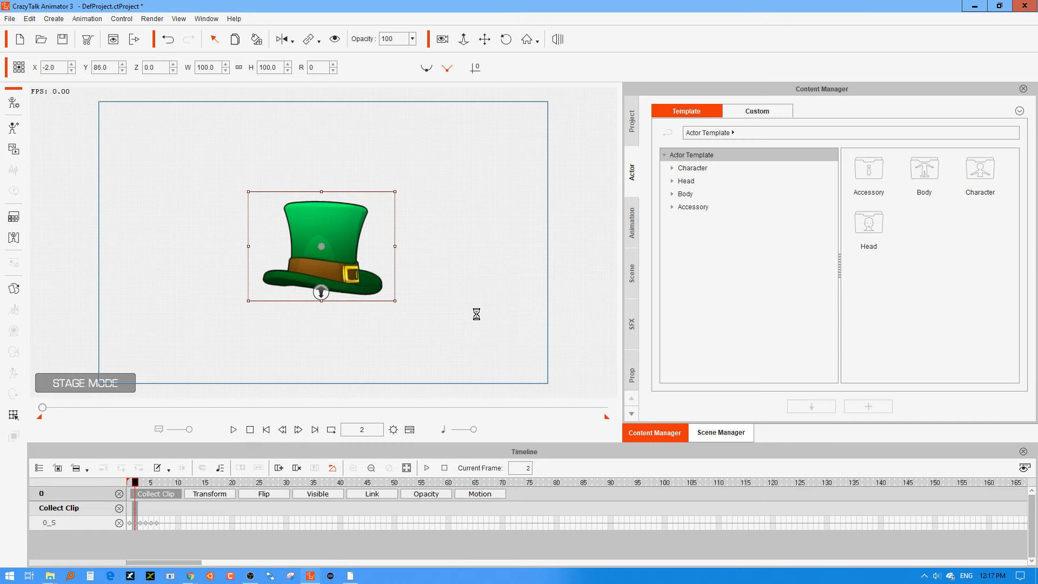
Add frame 3 of the Collect Clip track to the Action Menu as "90".
{"action": "left_click", "coordinate": [141, 515]}
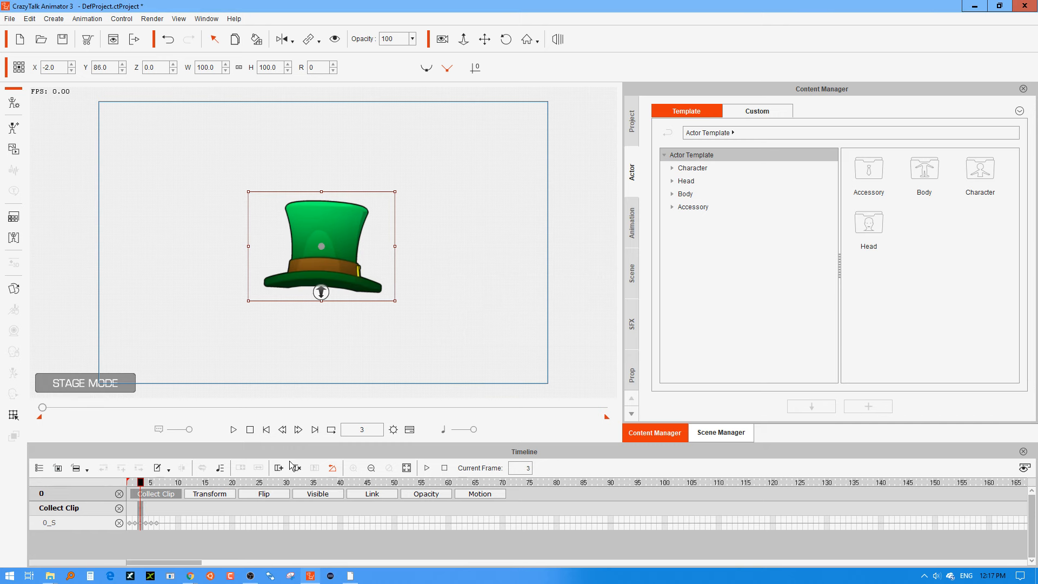
{"action": "right_click", "coordinate": [142, 513]}
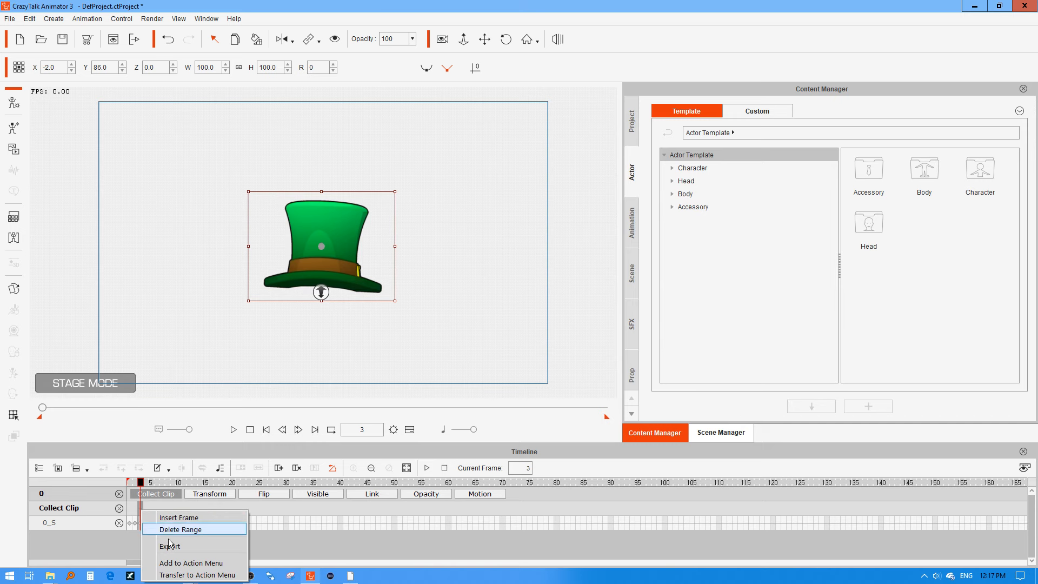
{"action": "left_click", "coordinate": [176, 570]}
{"action": "type", "text": "as"}
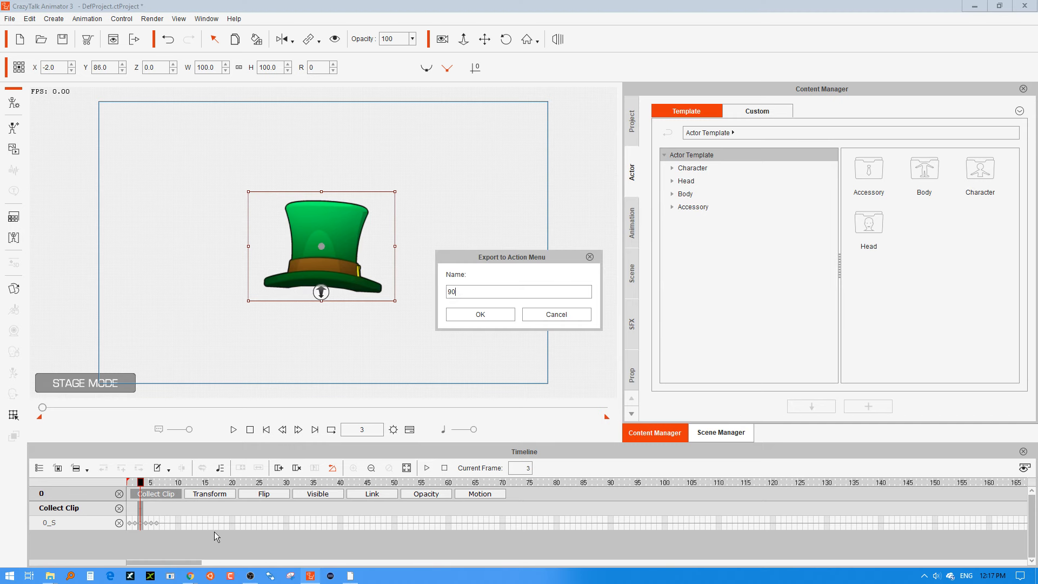
{"action": "left_click", "coordinate": [456, 317]}
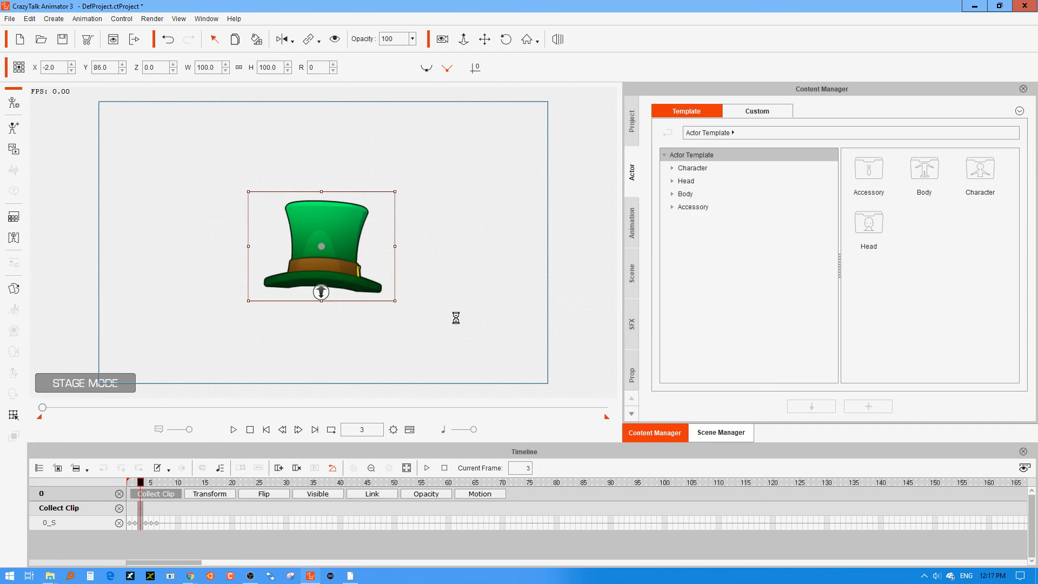
Add frame 4 of the Collect Clip track, the hat's back view, to the Action Menu, named for its angle.
{"action": "left_click", "coordinate": [146, 509]}
{"action": "right_click", "coordinate": [146, 510]}
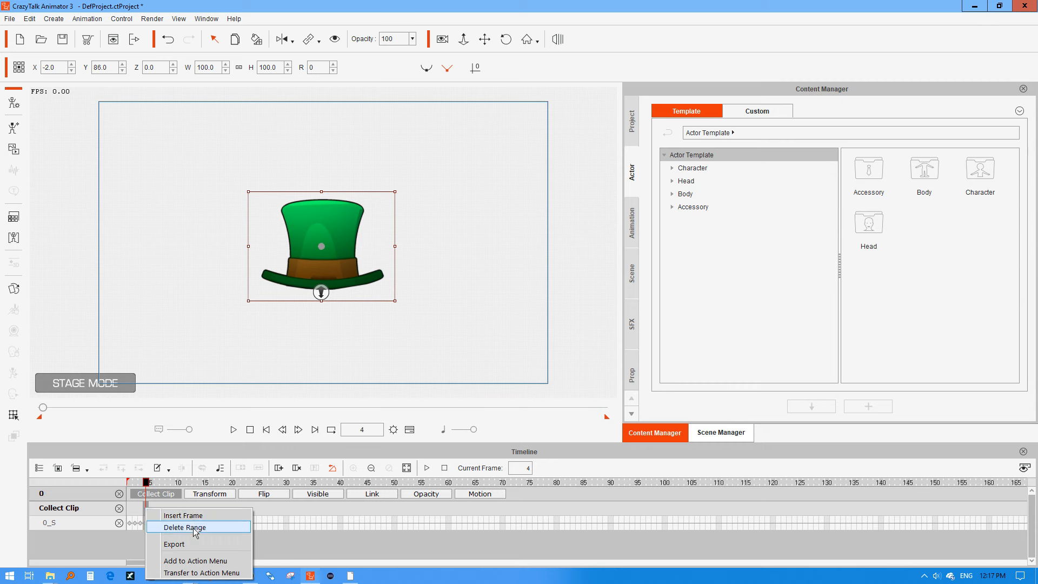
{"action": "left_click", "coordinate": [193, 561]}
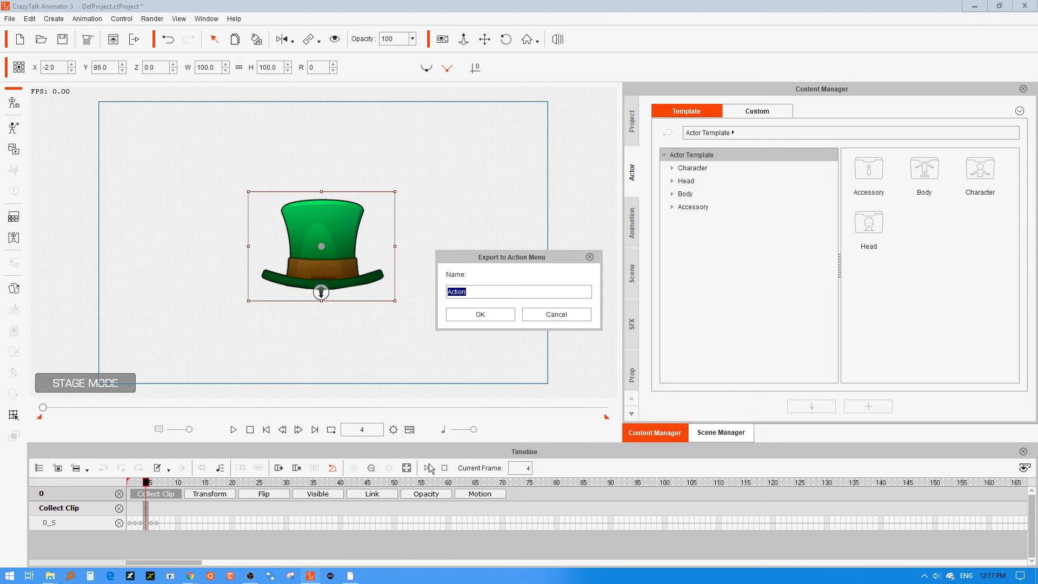
{"action": "type", "text": "180"}
{"action": "key", "text": "Return"}
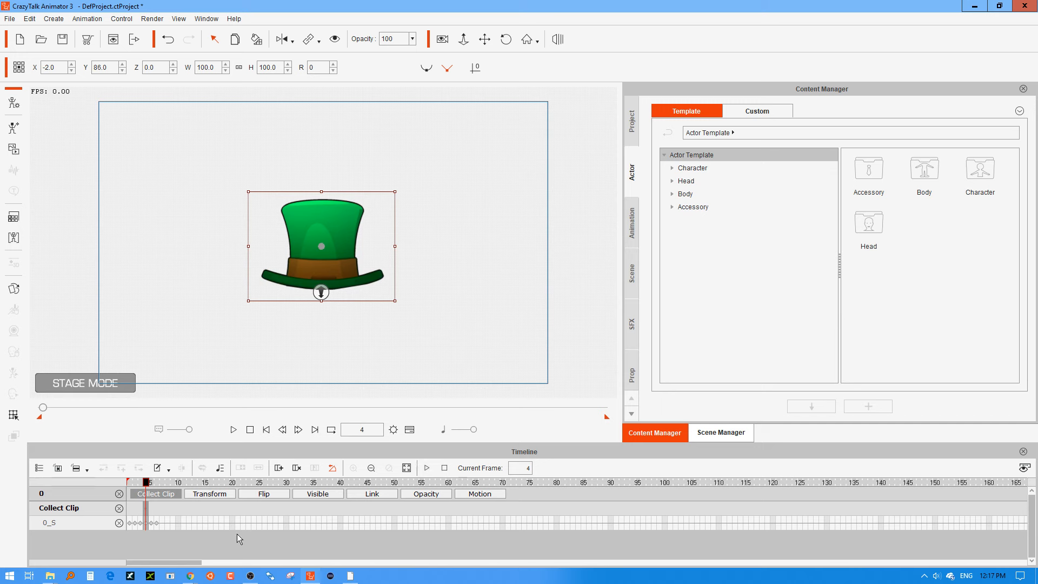
Add the custom character Billy (Jacko) to the stage beside the hat.
{"action": "left_click", "coordinate": [551, 277]}
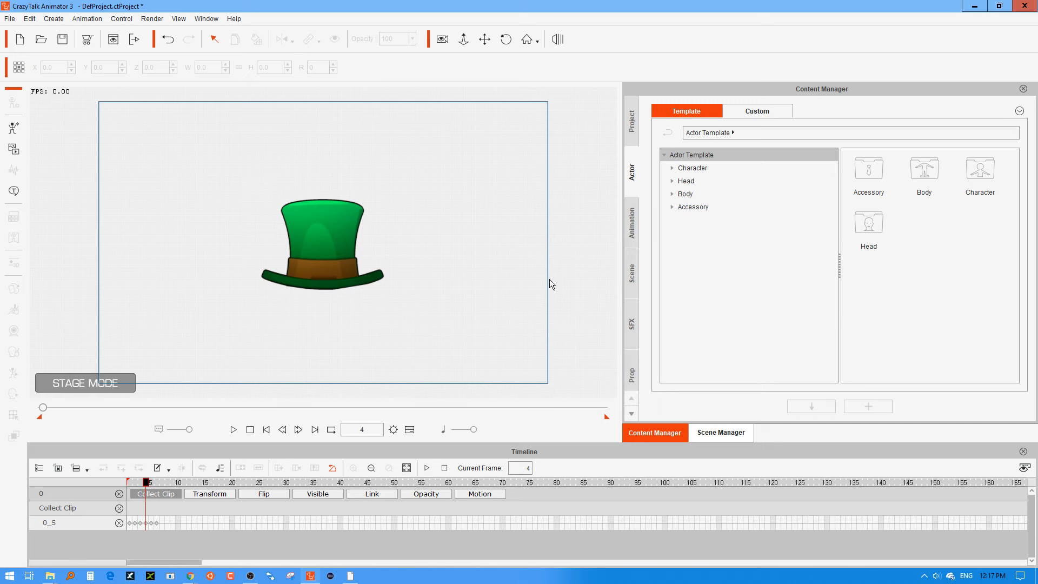
{"action": "left_click", "coordinate": [689, 168]}
{"action": "left_click", "coordinate": [759, 111]}
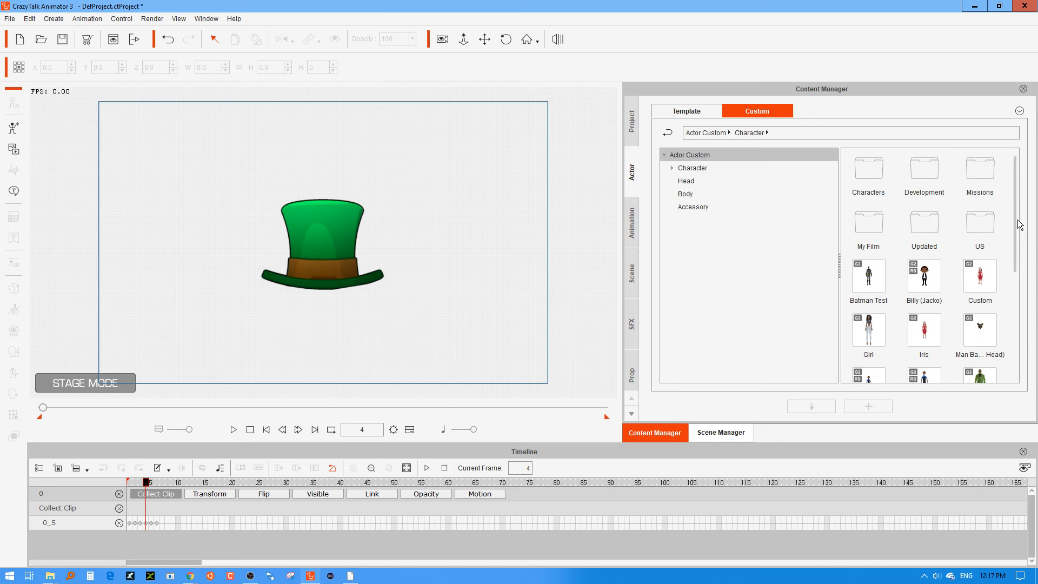
{"action": "left_click_drag", "start_coordinate": [926, 276], "coordinate": [437, 291]}
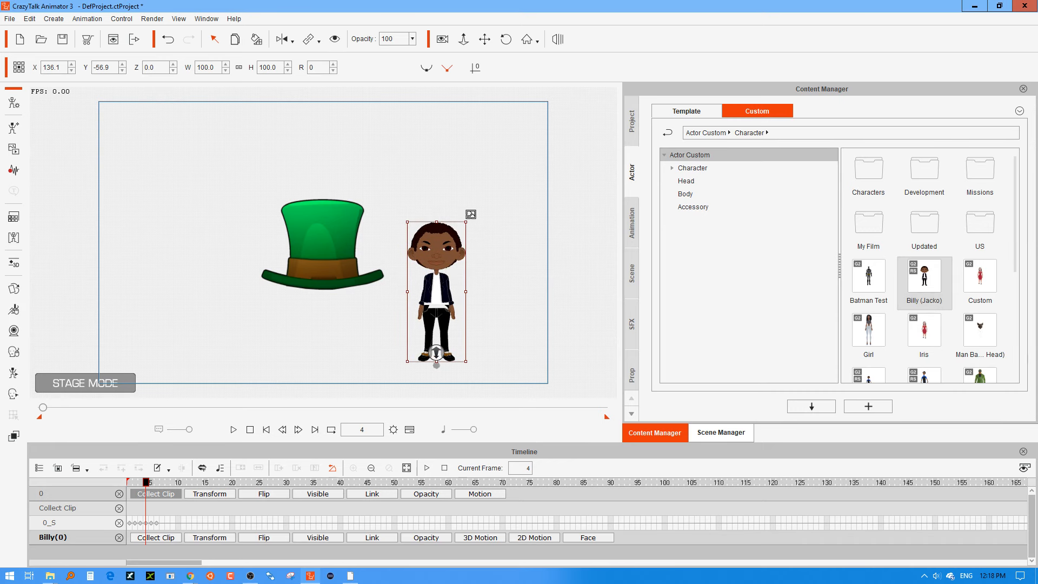
Scale the character to about 155% and place it on the other side of the hat, at about X -117, Y -75.
{"action": "left_click_drag", "start_coordinate": [466, 222], "coordinate": [521, 117]}
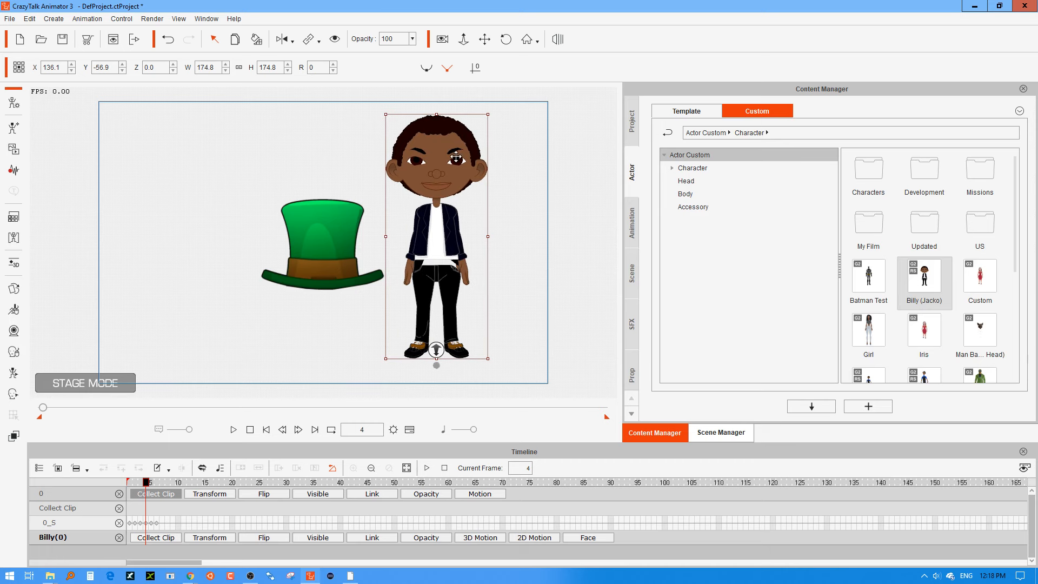
{"action": "left_click_drag", "start_coordinate": [456, 157], "coordinate": [464, 172]}
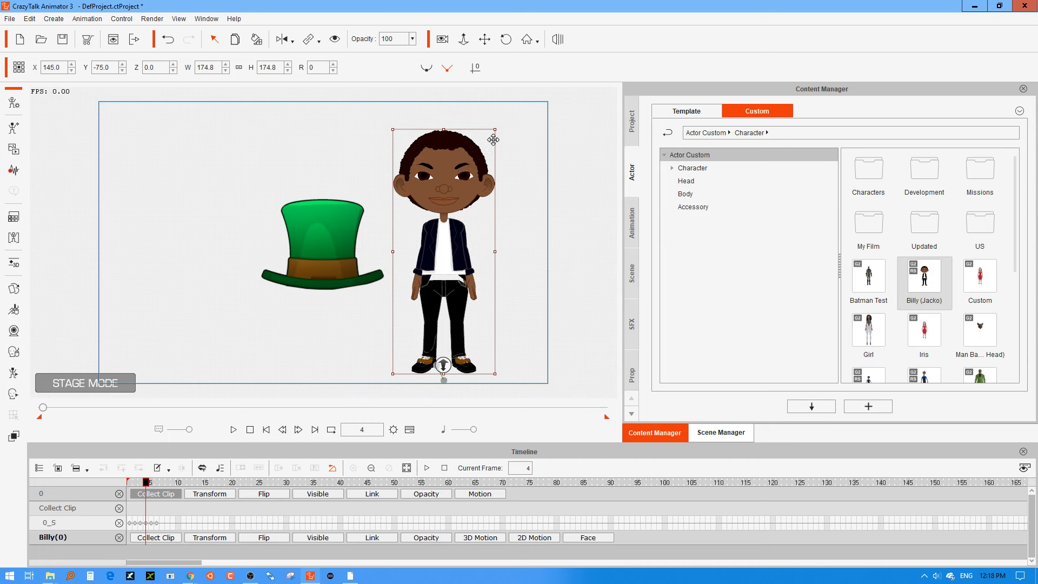
{"action": "left_click_drag", "start_coordinate": [496, 129], "coordinate": [244, 179]}
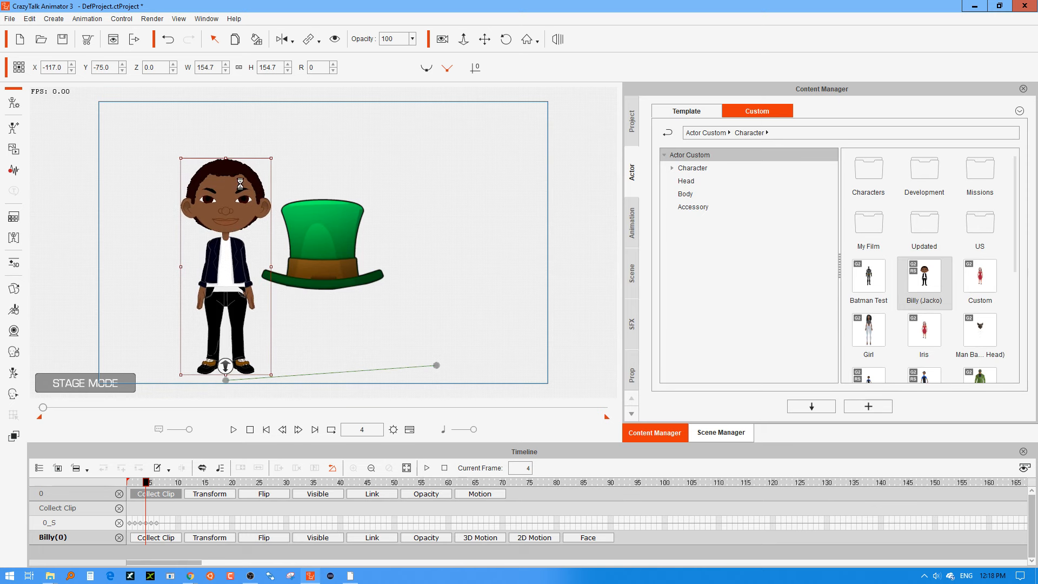
Remove the object animation from the character and select the character again.
{"action": "right_click", "coordinate": [238, 185]}
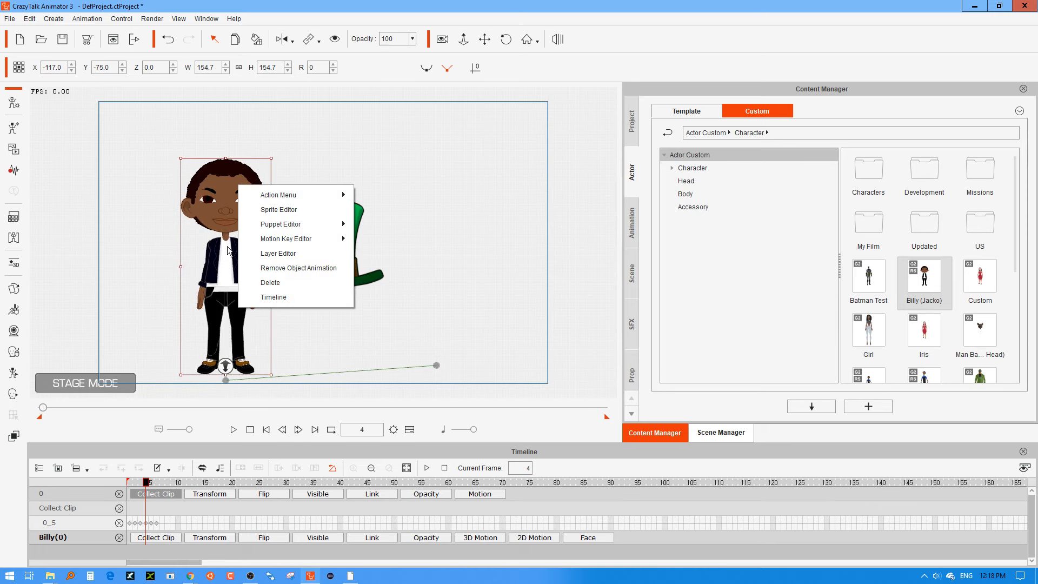
{"action": "left_click", "coordinate": [296, 269]}
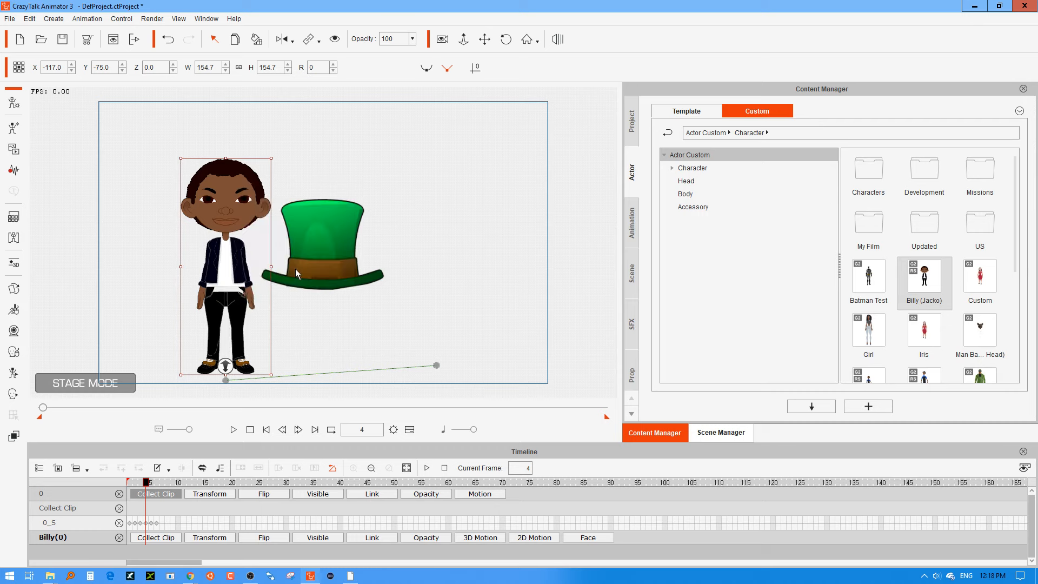
{"action": "left_click", "coordinate": [337, 255]}
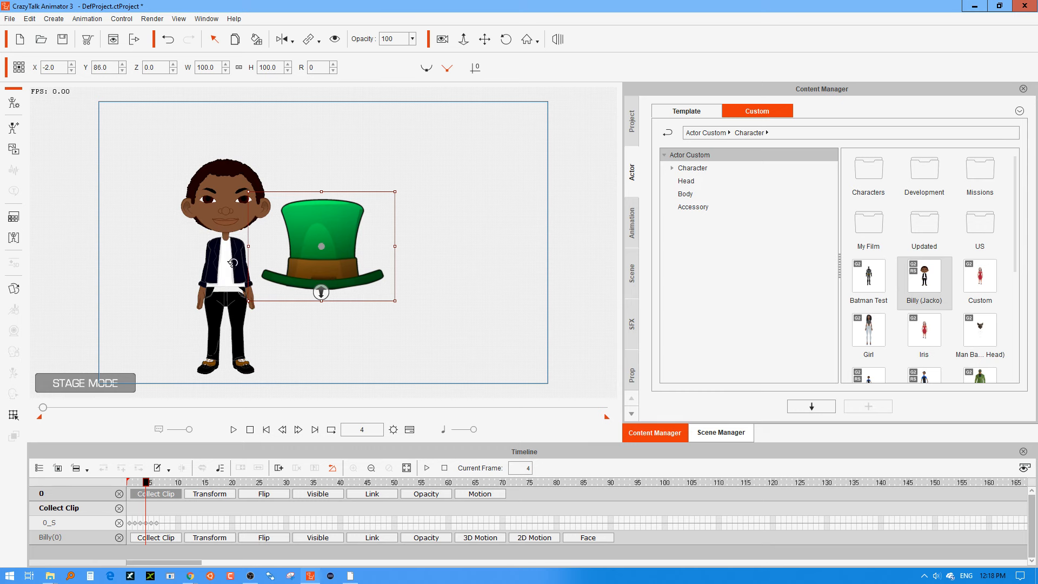
{"action": "left_click", "coordinate": [229, 264]}
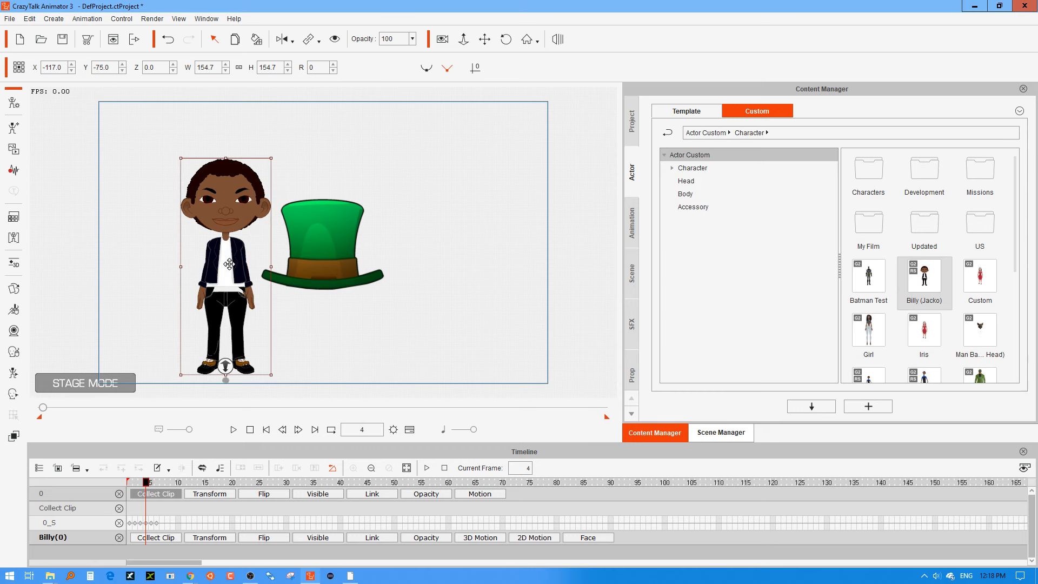
Turn the character to the 270 angle in the 3D Motion Key Editor as a reference for the hat.
{"action": "double_click", "coordinate": [229, 264]}
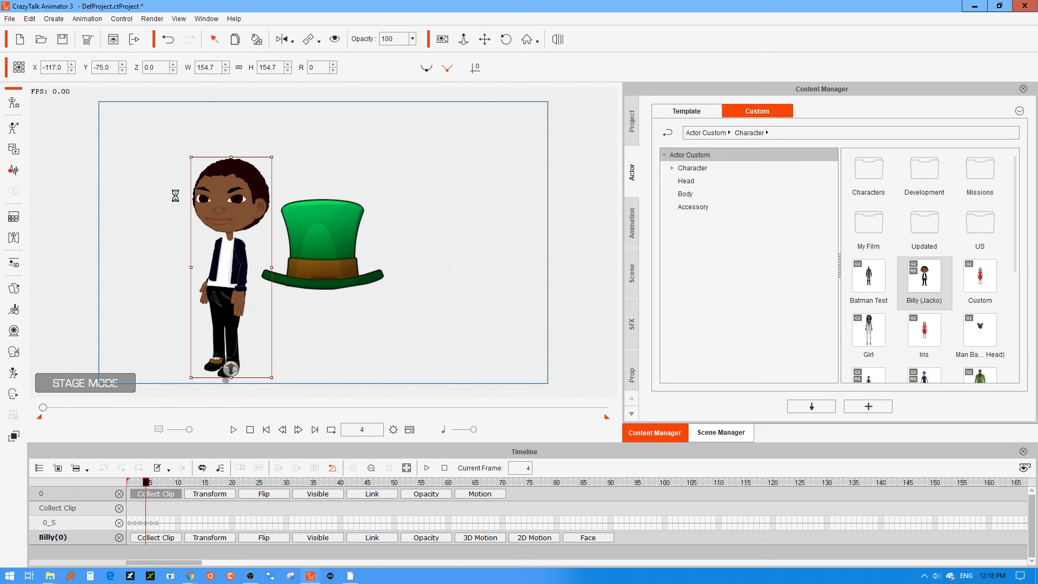
{"action": "left_click", "coordinate": [14, 263]}
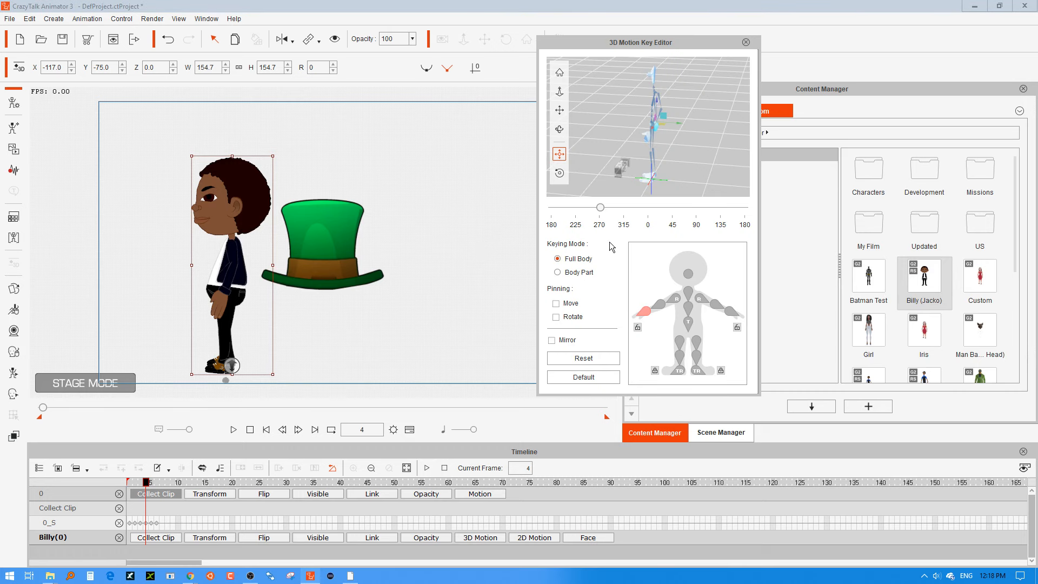
{"action": "left_click", "coordinate": [342, 220]}
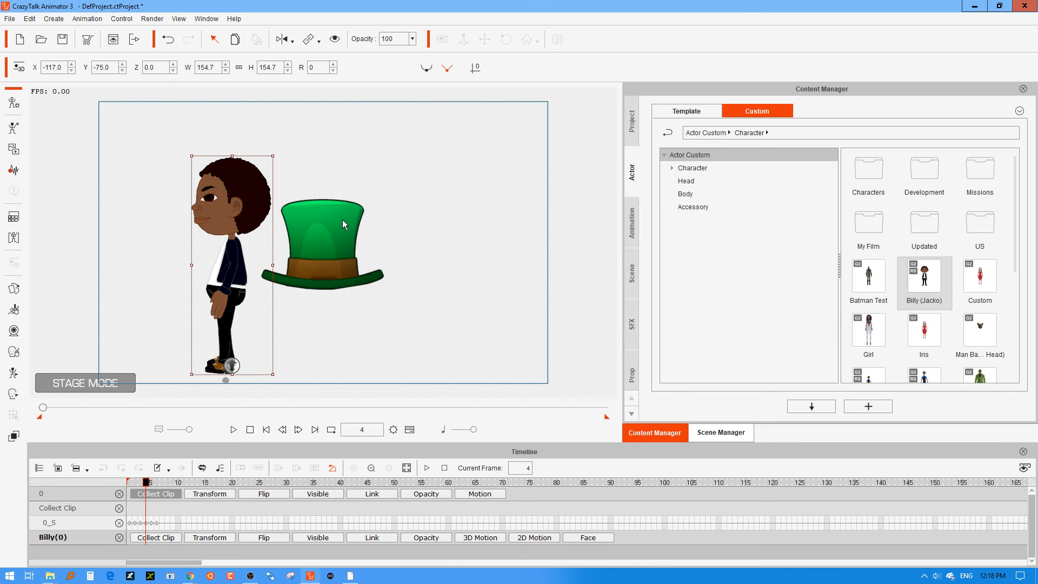
Add frame 5 of the hat's Collect Clip track to the Action Menu as "270".
{"action": "left_click", "coordinate": [331, 245]}
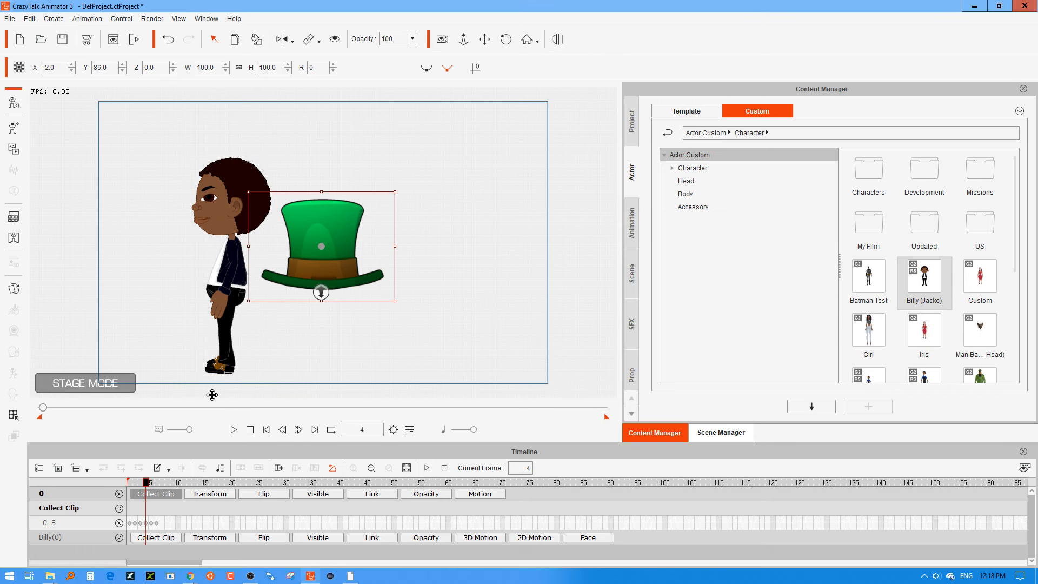
{"action": "left_click", "coordinate": [155, 523]}
{"action": "left_click", "coordinate": [152, 523]}
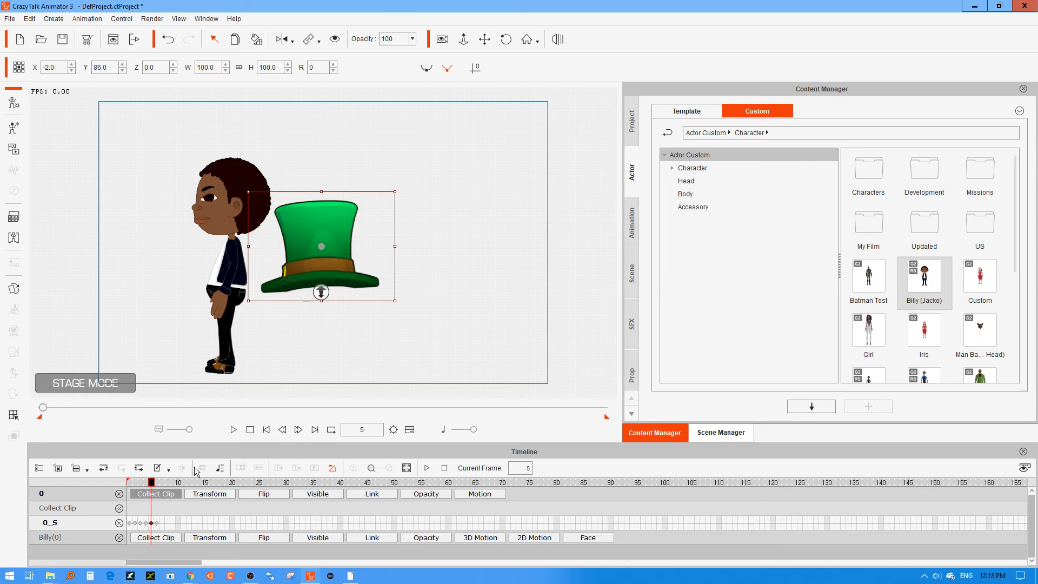
{"action": "left_click", "coordinate": [152, 511]}
{"action": "right_click", "coordinate": [152, 511]}
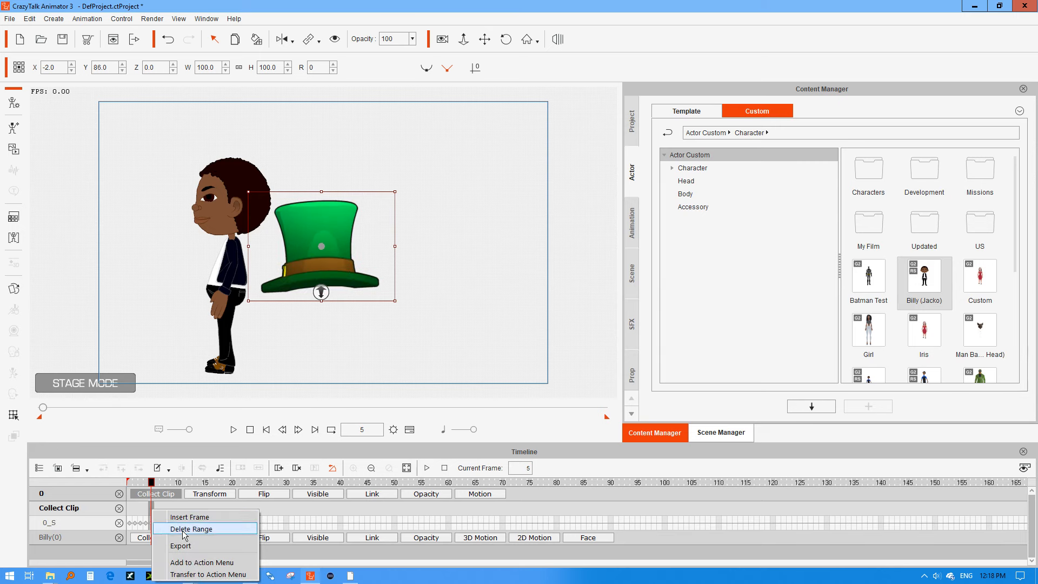
{"action": "left_click", "coordinate": [188, 563]}
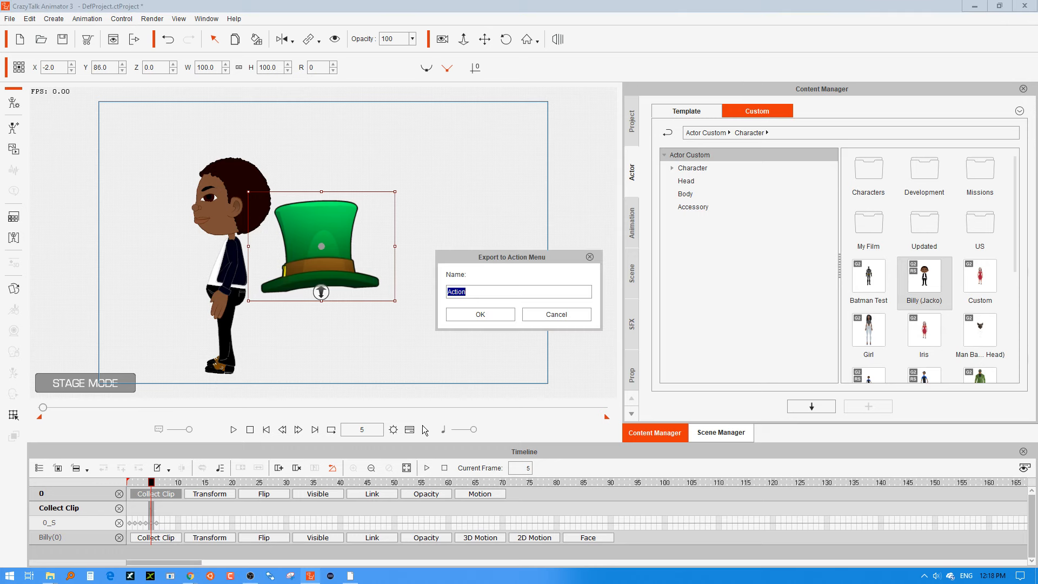
{"action": "type", "text": "270"}
{"action": "left_click", "coordinate": [480, 314]}
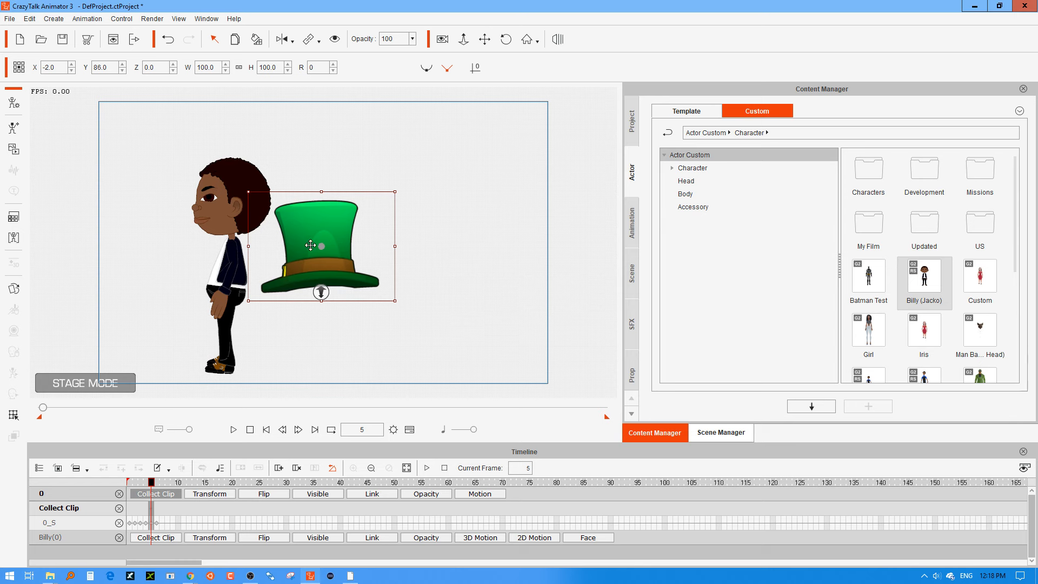
Go to frame 6 and turn the character to the 315 angle in the 3D Motion Key Editor.
{"action": "left_click", "coordinate": [160, 517]}
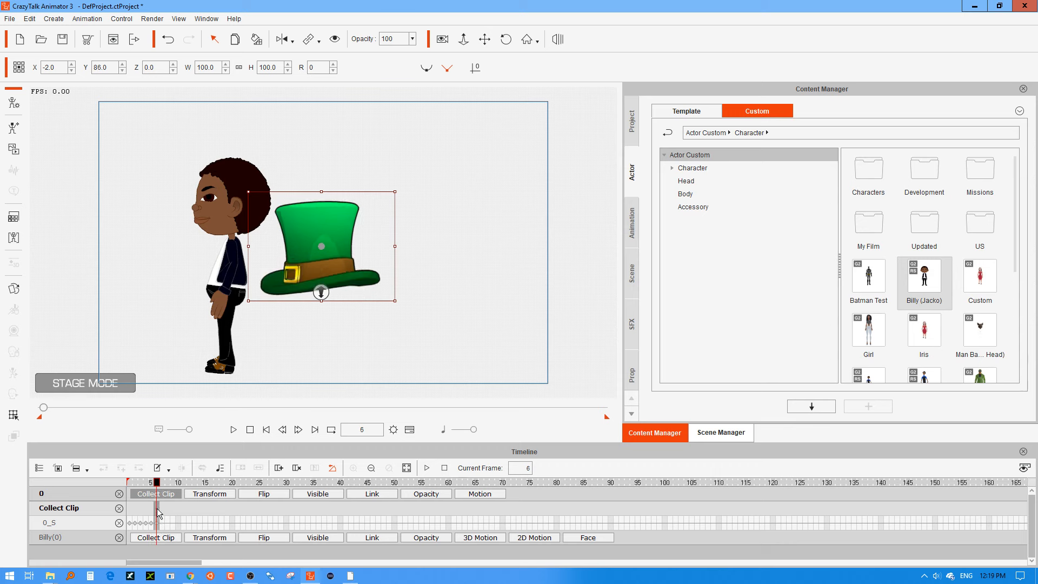
{"action": "left_click", "coordinate": [222, 206]}
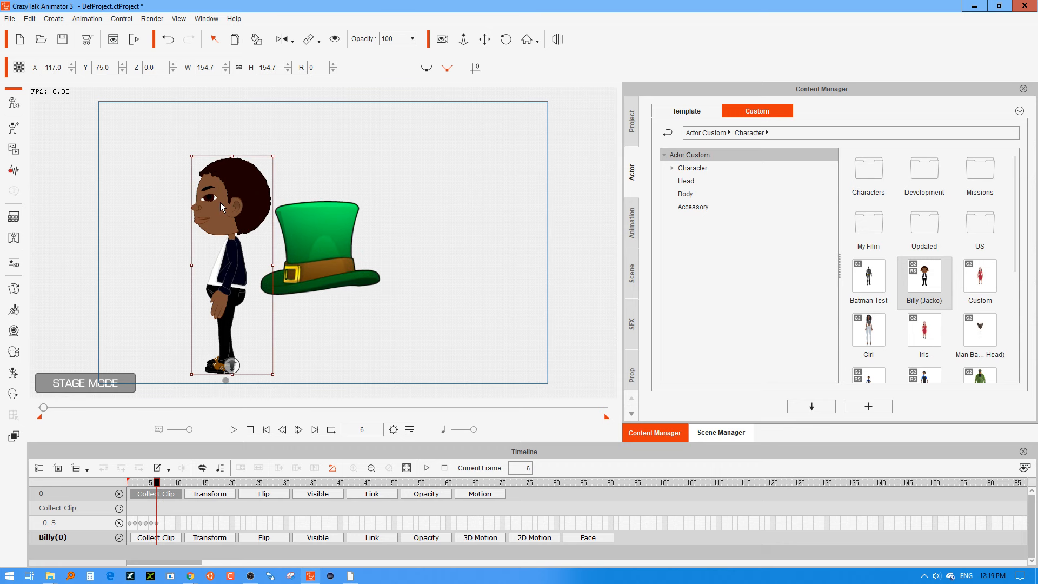
{"action": "left_click", "coordinate": [14, 263]}
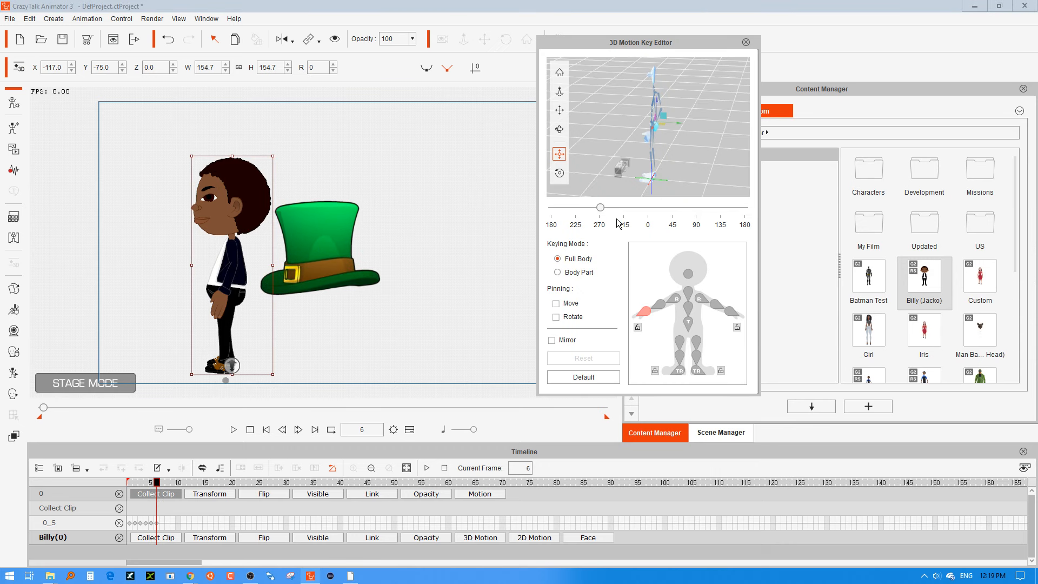
{"action": "left_click", "coordinate": [626, 226]}
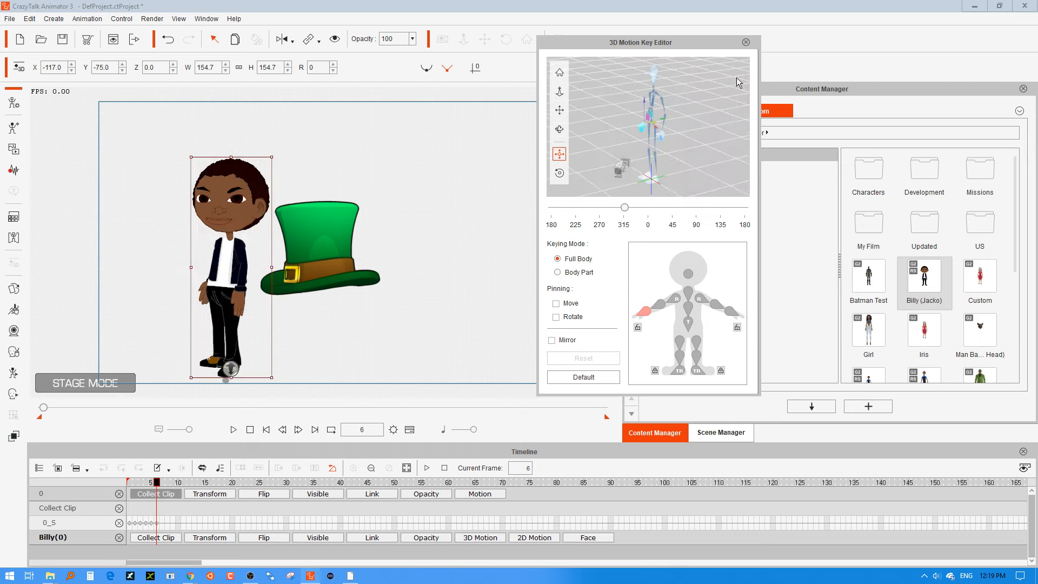
{"action": "left_click", "coordinate": [746, 42]}
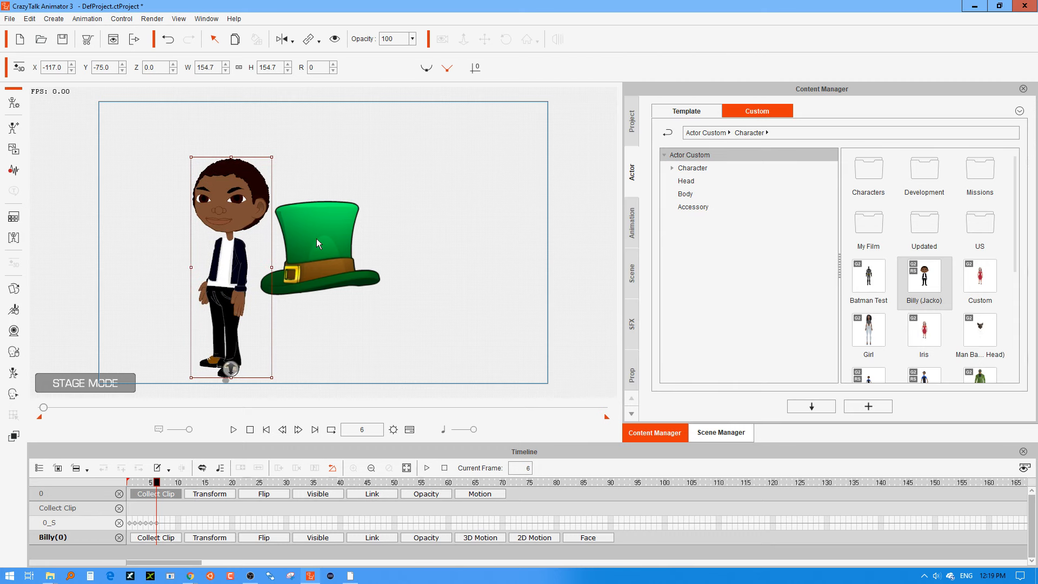
Add frame 6 of the hat's Collect Clip track to the Action Menu as "315".
{"action": "left_click", "coordinate": [306, 277]}
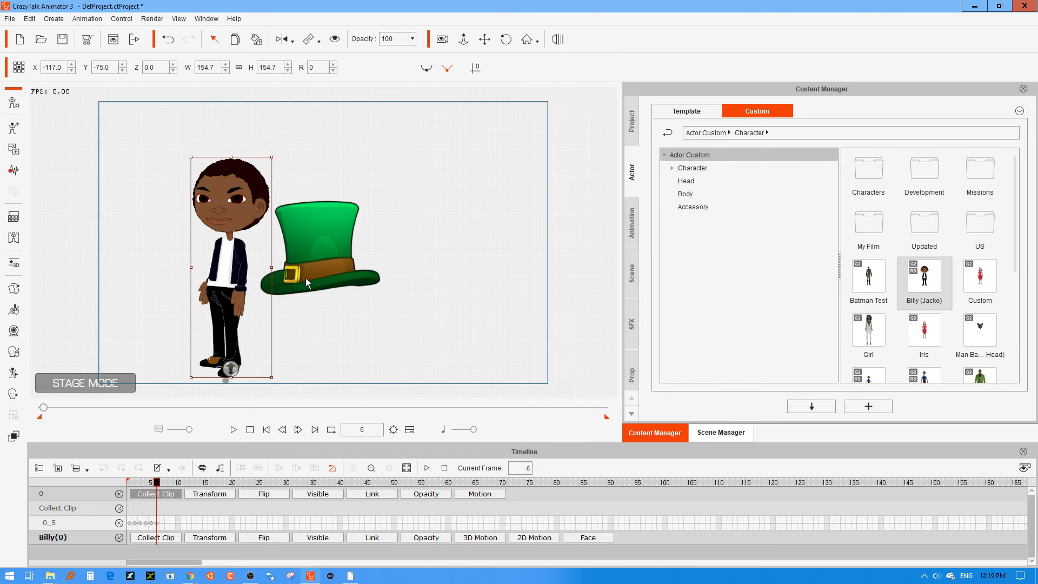
{"action": "left_click", "coordinate": [161, 524]}
{"action": "left_click", "coordinate": [156, 524]}
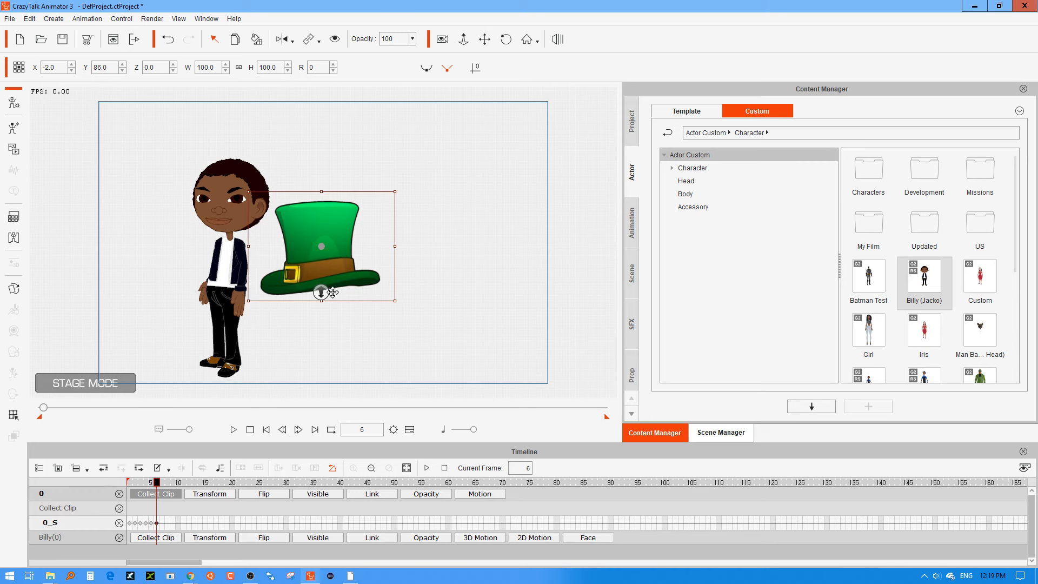
{"action": "right_click", "coordinate": [330, 267]}
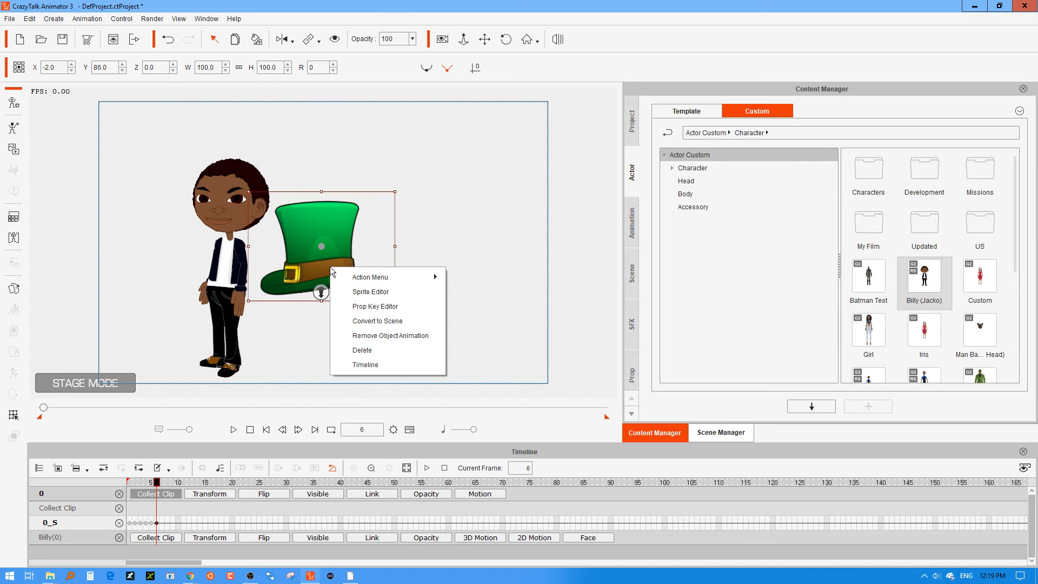
{"action": "left_click", "coordinate": [156, 510]}
{"action": "right_click", "coordinate": [157, 511]}
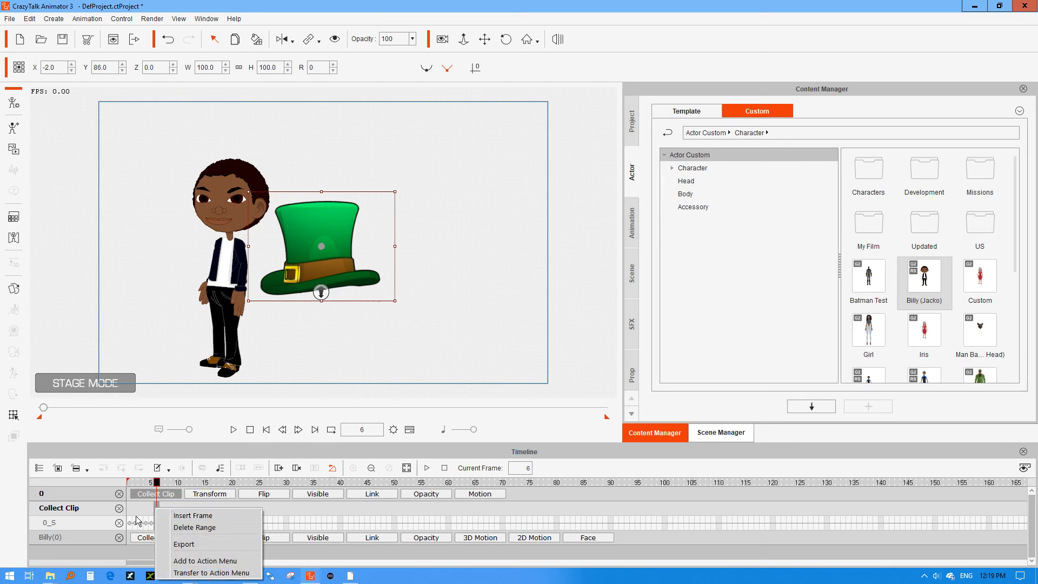
{"action": "left_click", "coordinate": [196, 561]}
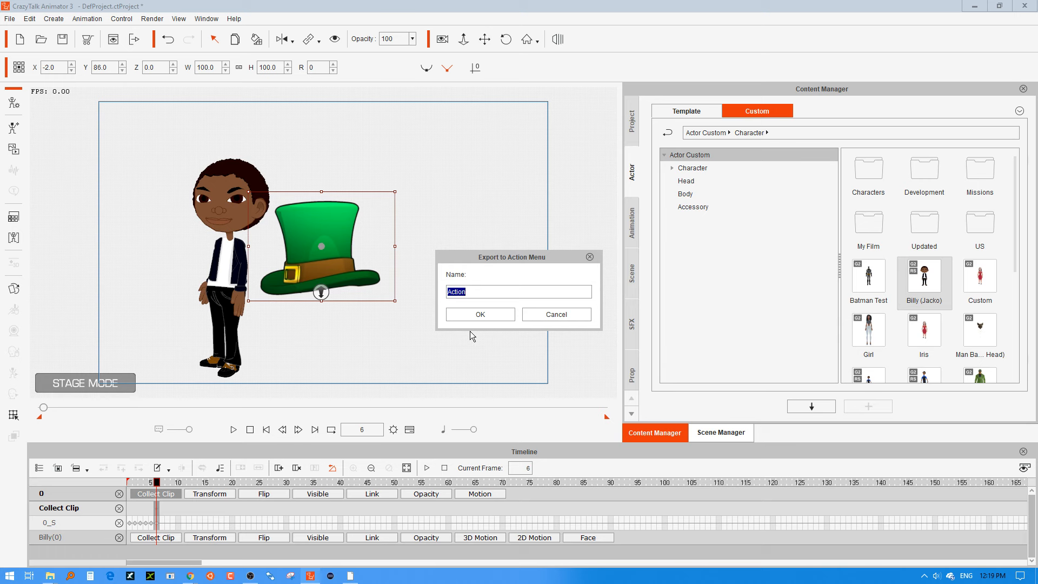
{"action": "type", "text": "315"}
{"action": "left_click", "coordinate": [493, 313]}
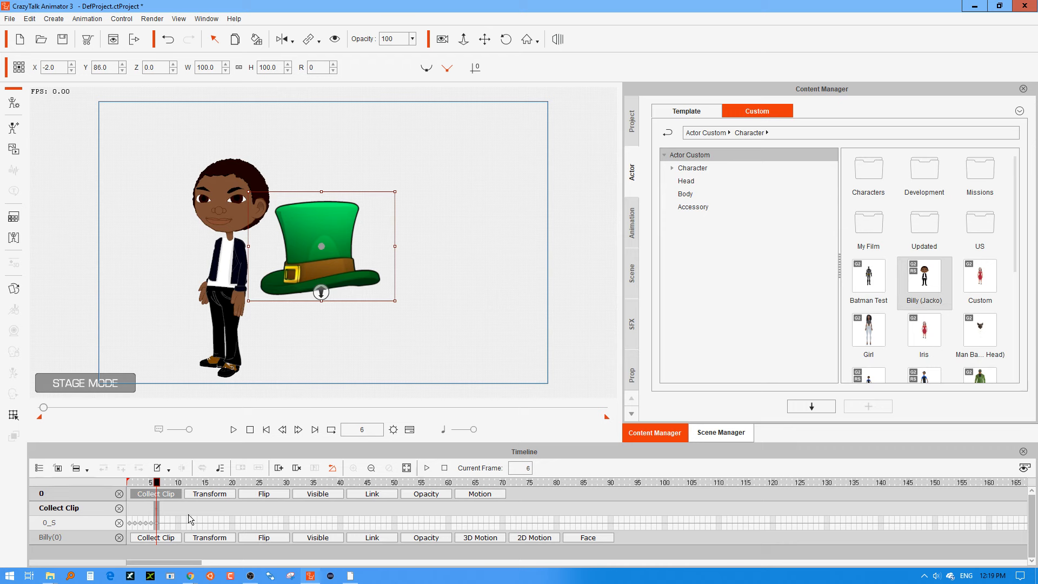
Add frames 1 to 6 of the hat's Collect Clip track to the Action Menu as "Spin".
{"action": "left_click_drag", "start_coordinate": [130, 513], "coordinate": [150, 511]}
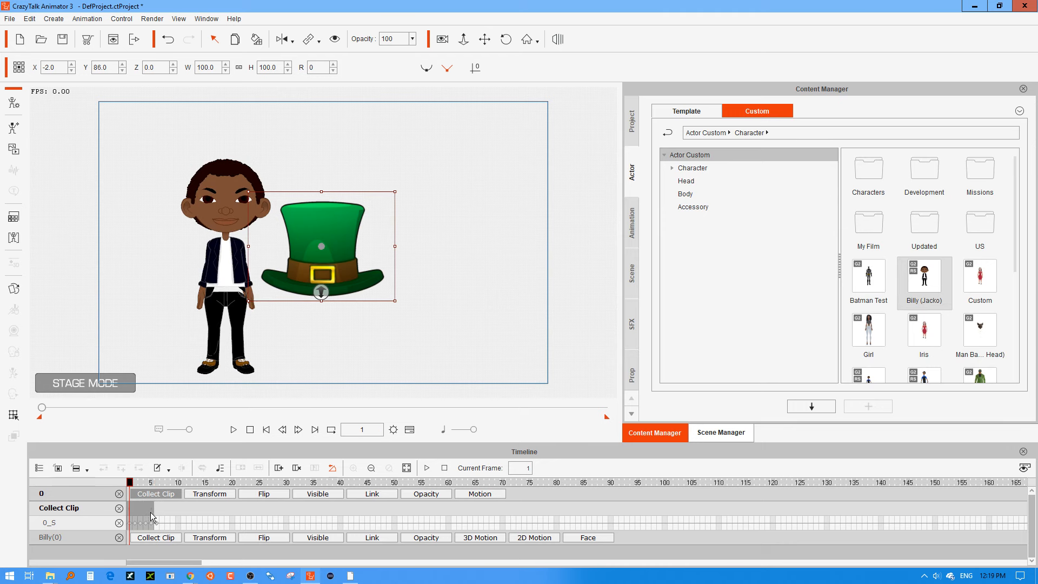
{"action": "left_click", "coordinate": [157, 513]}
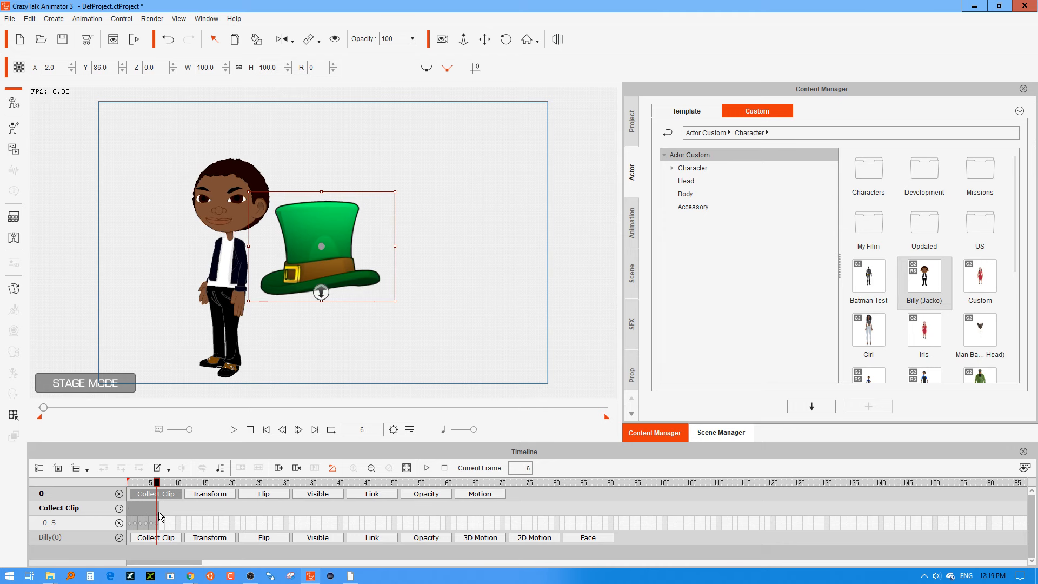
{"action": "right_click", "coordinate": [160, 512]}
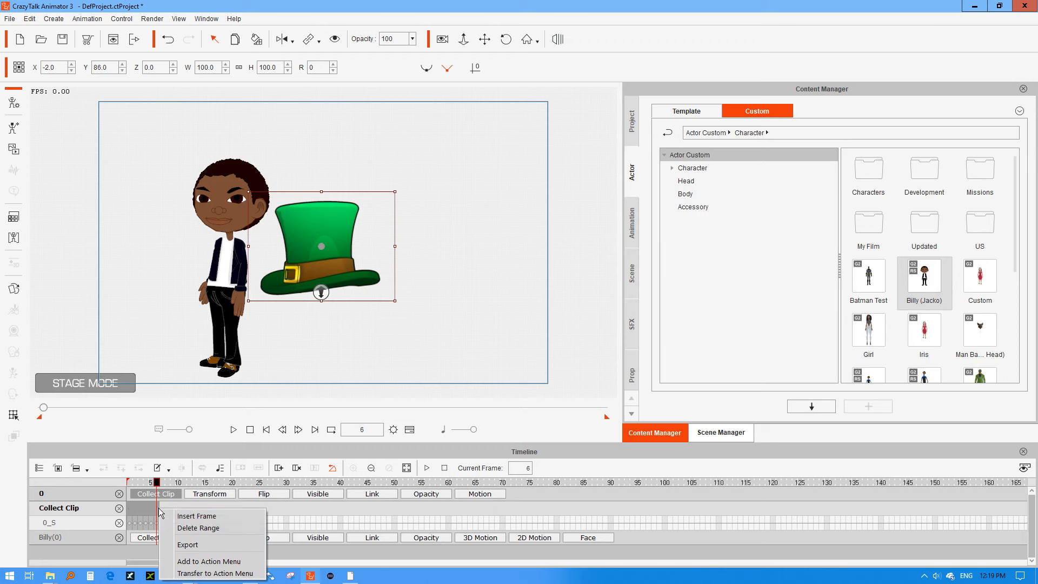
{"action": "left_click", "coordinate": [200, 562]}
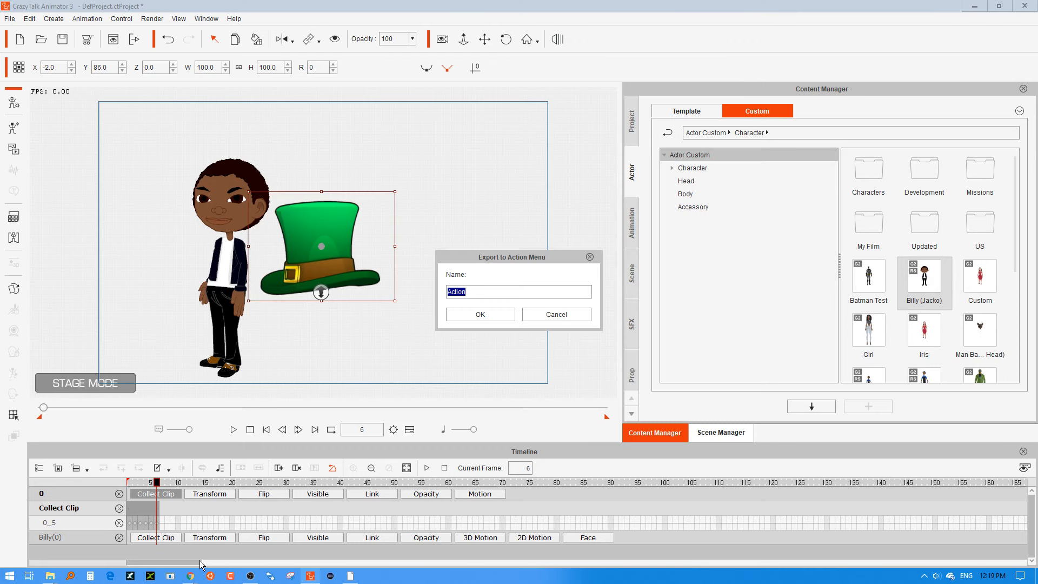
{"action": "type", "text": "Spin"}
{"action": "left_click", "coordinate": [463, 316]}
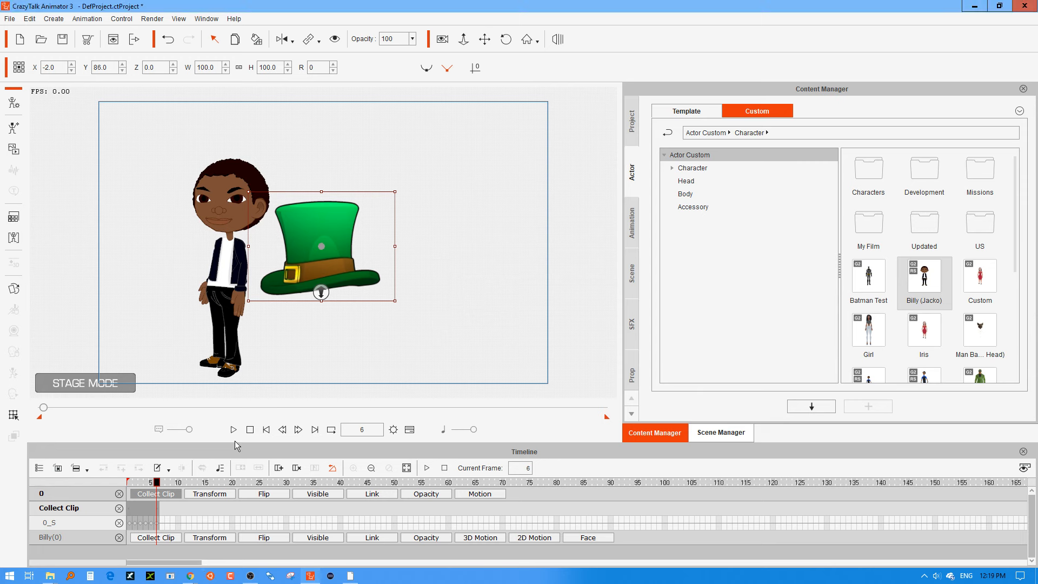
Apply the "0" entry from the hat's Action Menu at frame 6.
{"action": "left_click", "coordinate": [361, 343]}
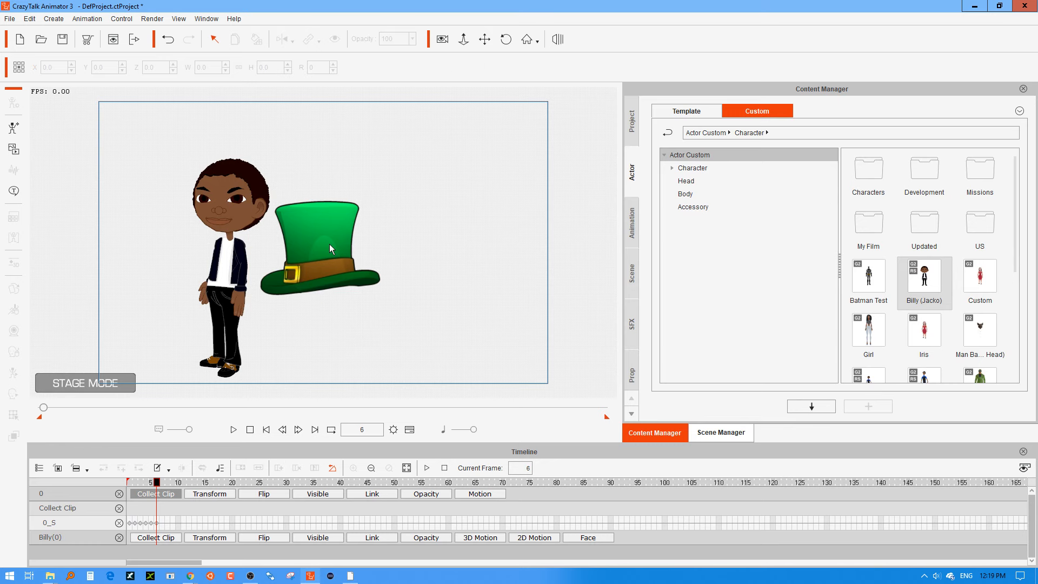
{"action": "left_click", "coordinate": [325, 271]}
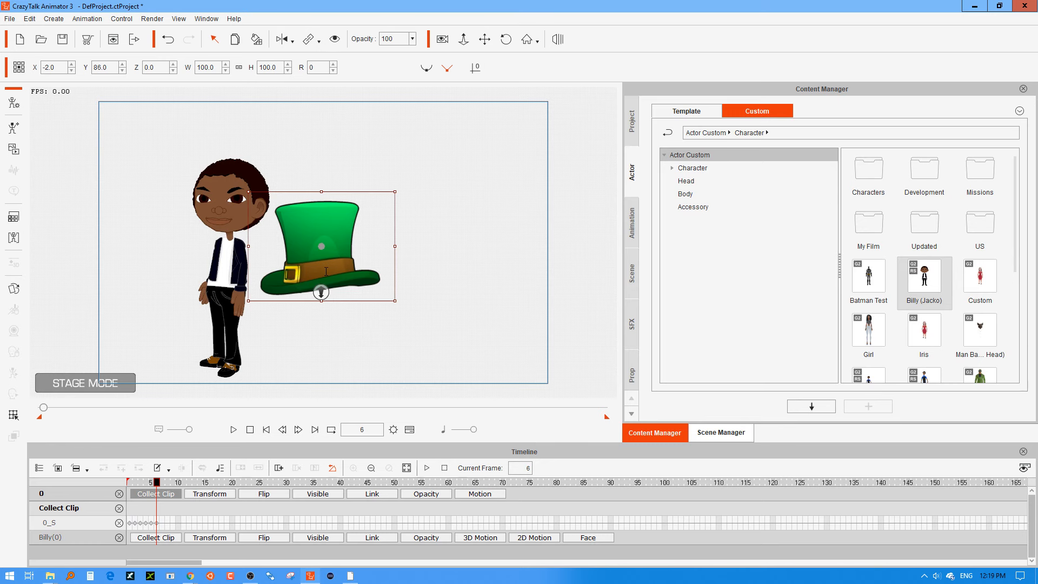
{"action": "right_click", "coordinate": [326, 271]}
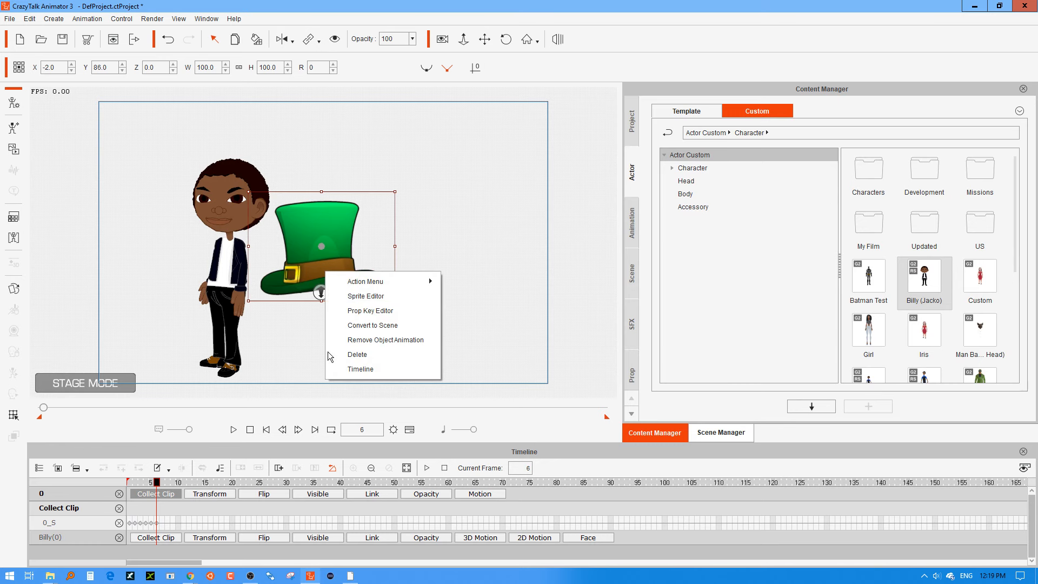
{"action": "mouse_move", "coordinate": [370, 286]}
{"action": "left_click", "coordinate": [463, 210]}
{"action": "left_click", "coordinate": [463, 210]}
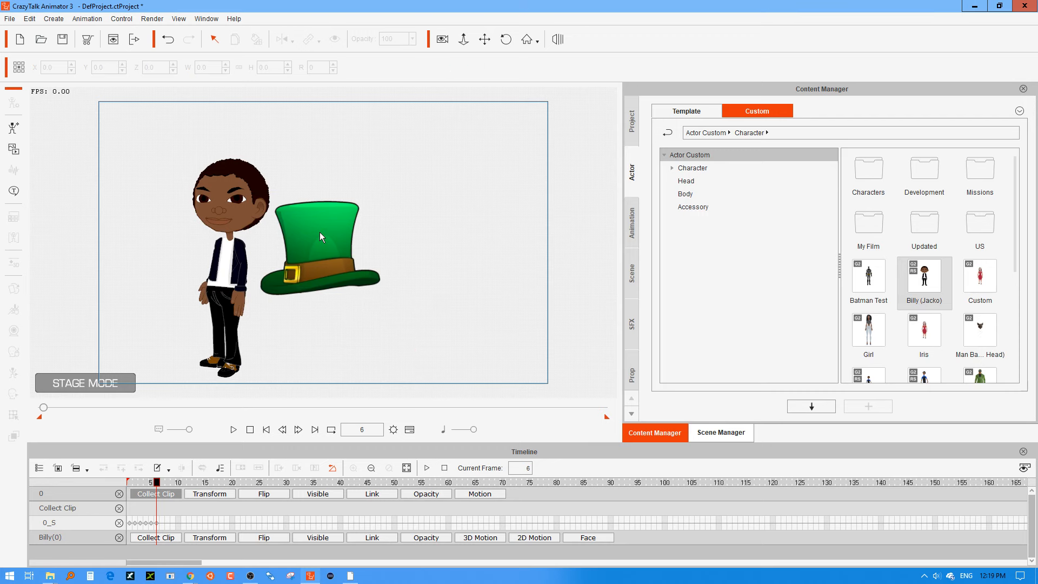
{"action": "right_click", "coordinate": [319, 232]}
{"action": "left_click", "coordinate": [313, 256]}
{"action": "left_click", "coordinate": [314, 260]}
{"action": "right_click", "coordinate": [314, 271]}
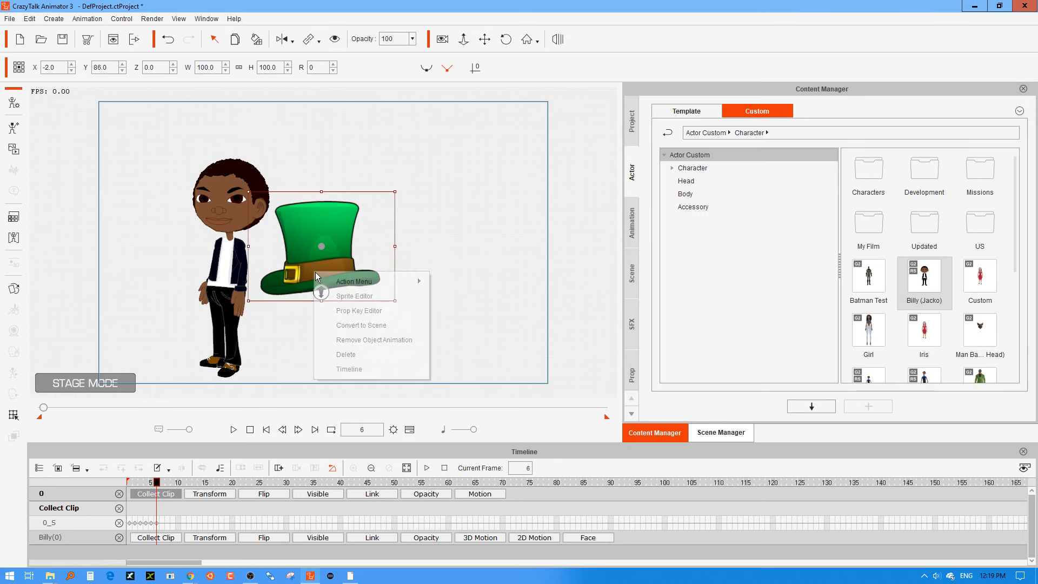
{"action": "mouse_move", "coordinate": [356, 284]}
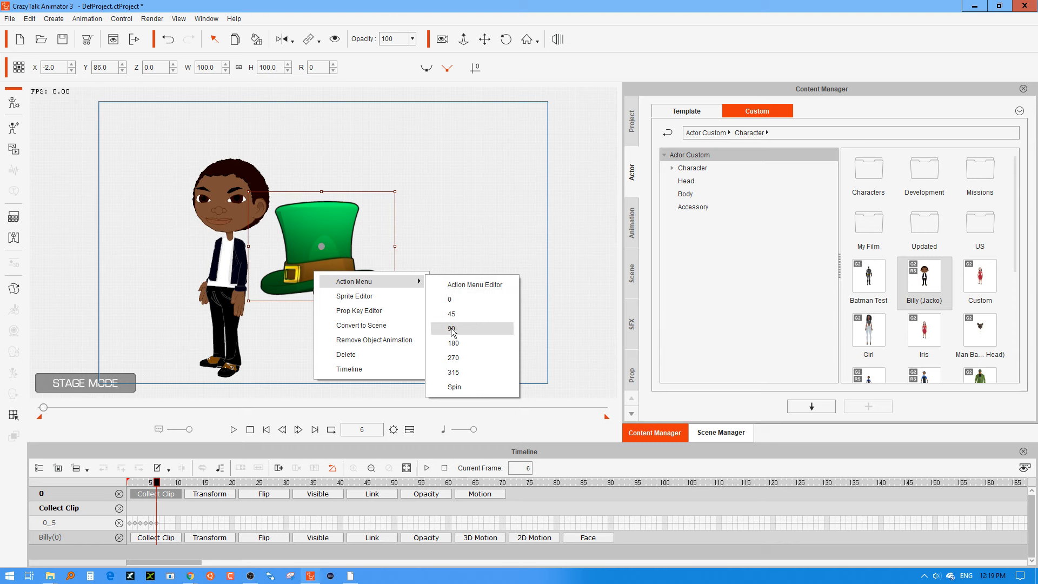
{"action": "left_click", "coordinate": [454, 301]}
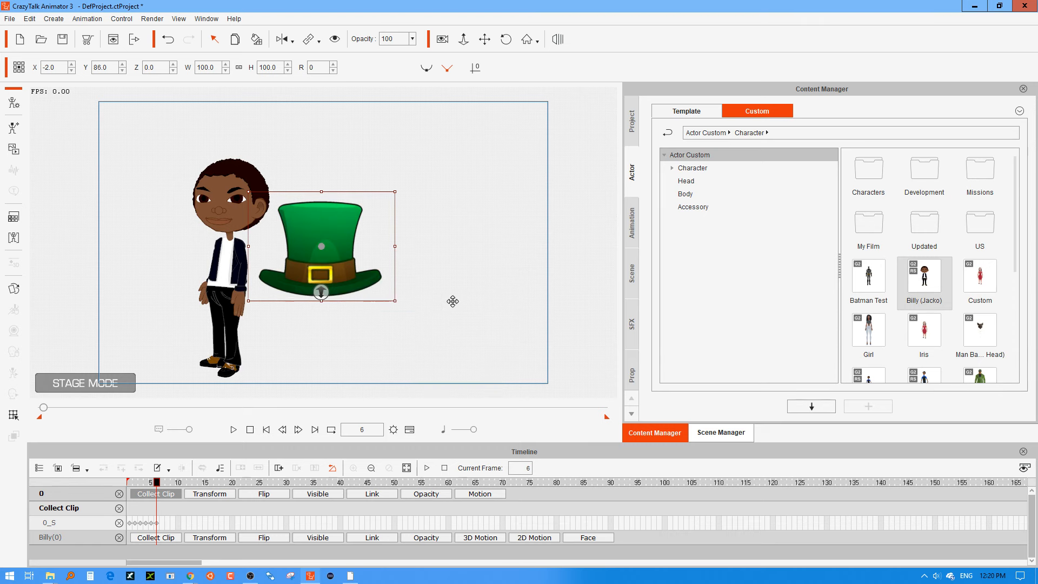
Delete the sprite keys on the hat's 0_S track and remove the hat's object animation.
{"action": "left_click", "coordinate": [161, 523]}
{"action": "left_click_drag", "start_coordinate": [157, 521], "coordinate": [126, 521]}
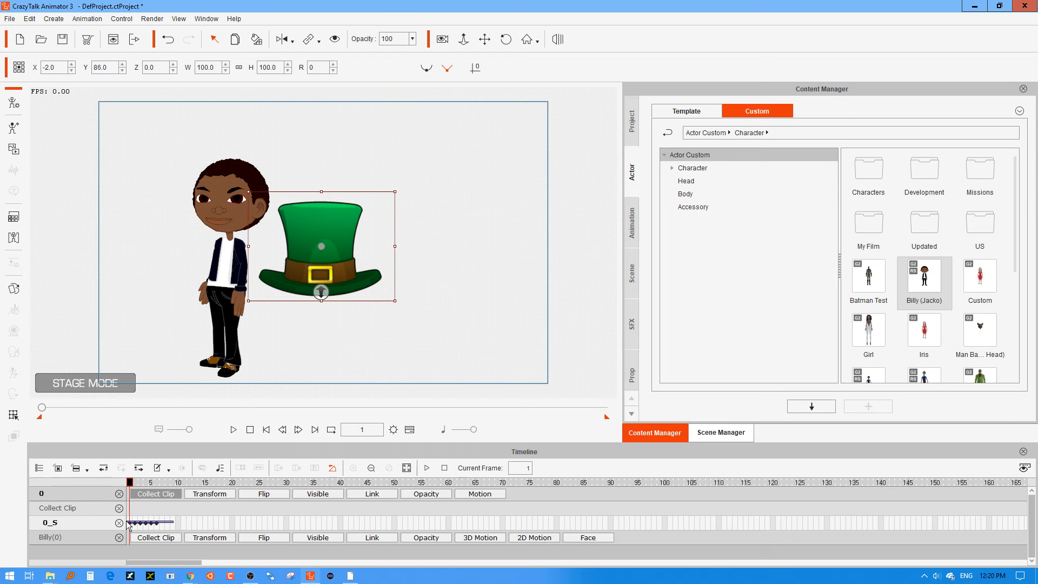
{"action": "key", "text": "Delete"}
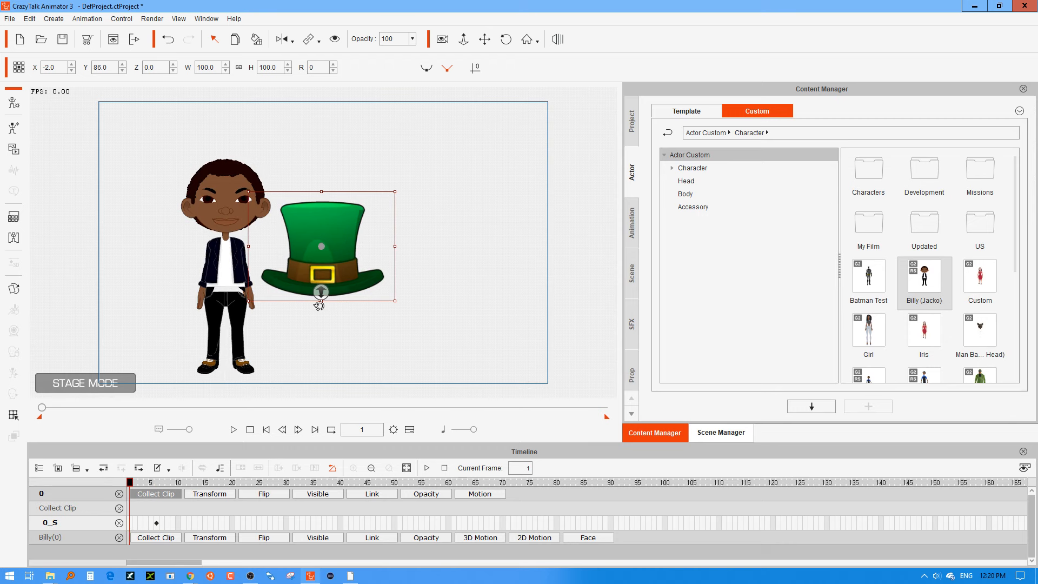
{"action": "right_click", "coordinate": [323, 277]}
{"action": "left_click", "coordinate": [355, 346]}
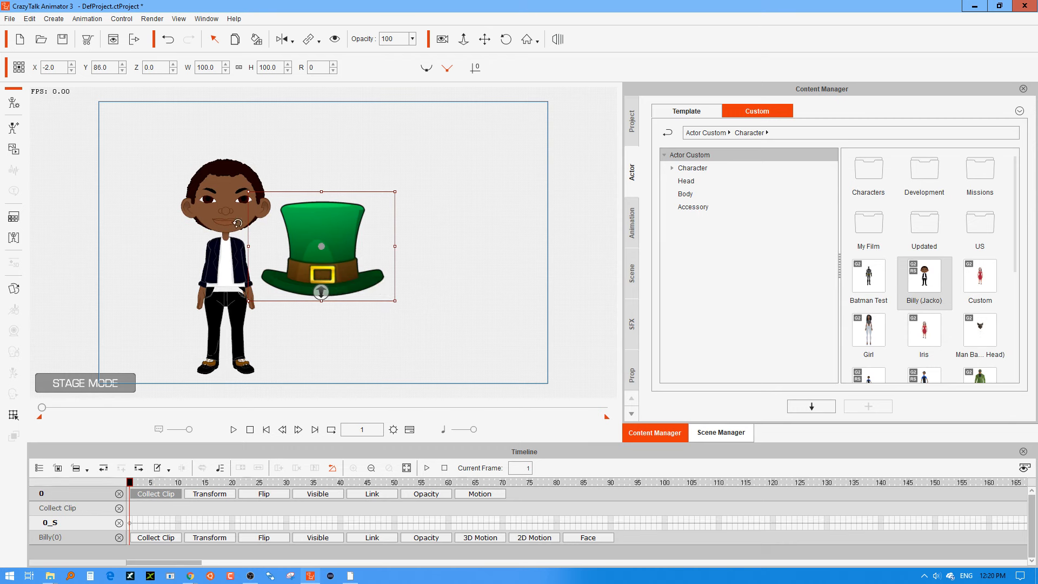
Remove the object animation from the character.
{"action": "left_click", "coordinate": [232, 220]}
{"action": "right_click", "coordinate": [230, 221]}
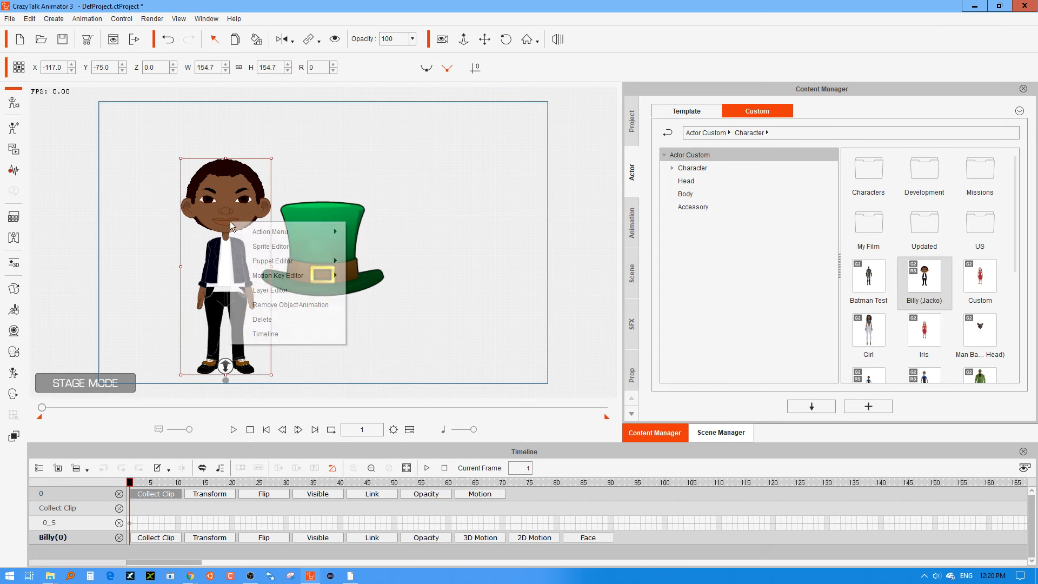
{"action": "left_click", "coordinate": [265, 304]}
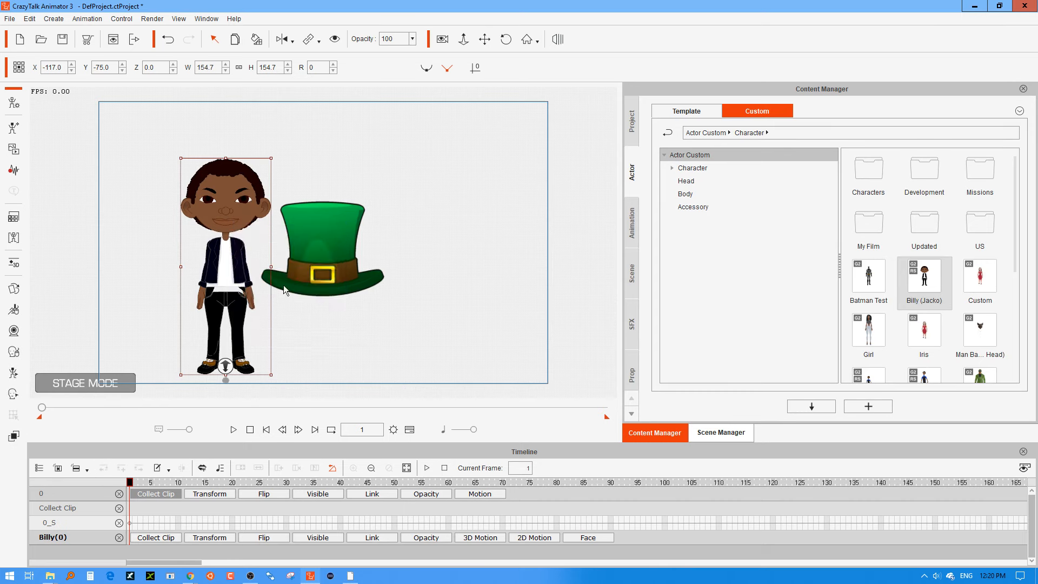
Place the hat on the character's head at about X -131, Y 209, scaled to about 76.7 and tilted to about 346 degrees.
{"action": "left_click", "coordinate": [328, 277]}
{"action": "left_click_drag", "start_coordinate": [330, 277], "coordinate": [222, 185]}
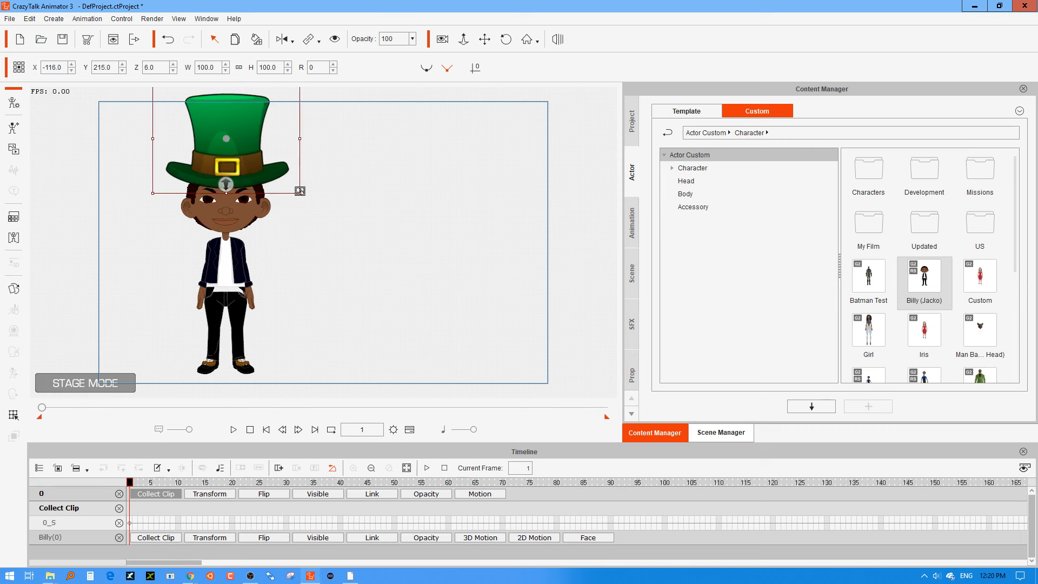
{"action": "left_click_drag", "start_coordinate": [300, 193], "coordinate": [251, 170]}
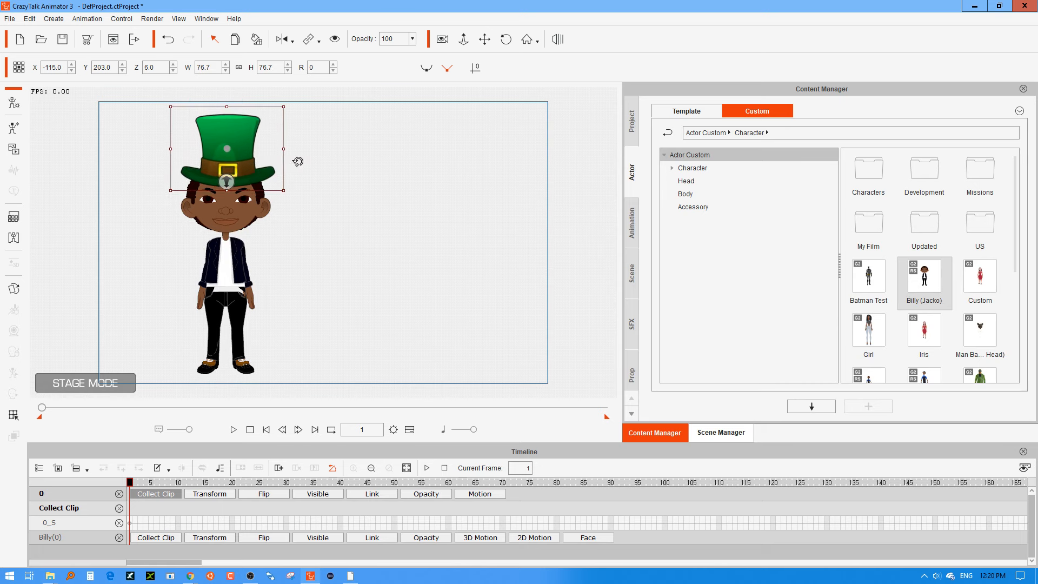
{"action": "left_click_drag", "start_coordinate": [288, 105], "coordinate": [276, 91]}
{"action": "left_click_drag", "start_coordinate": [240, 154], "coordinate": [225, 148]}
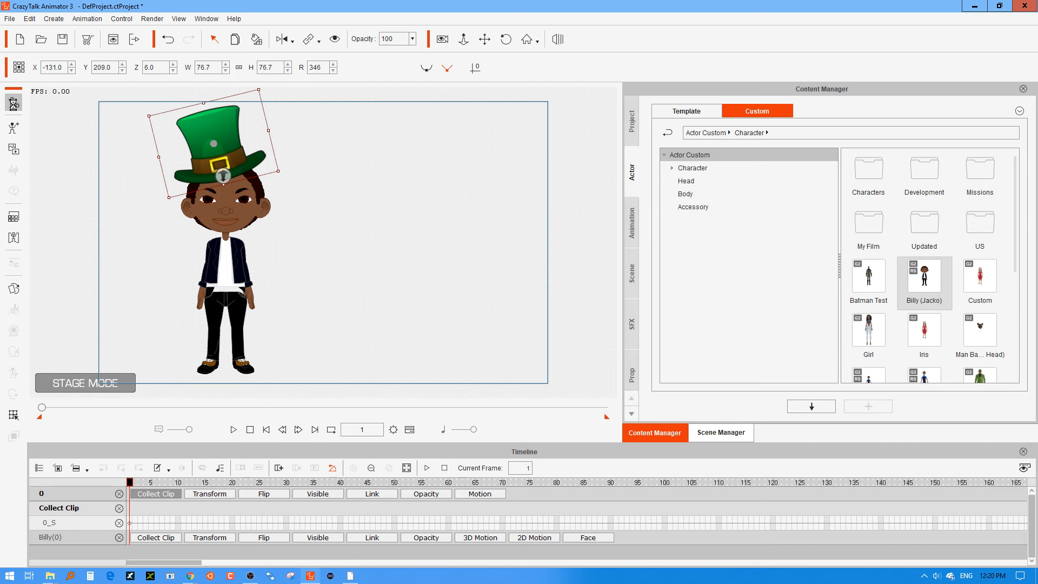
Open the hat in Composer Mode, shift it to about X -0.6, Y -44.6, and return to the stage.
{"action": "left_click", "coordinate": [13, 104]}
{"action": "left_click", "coordinate": [334, 411]}
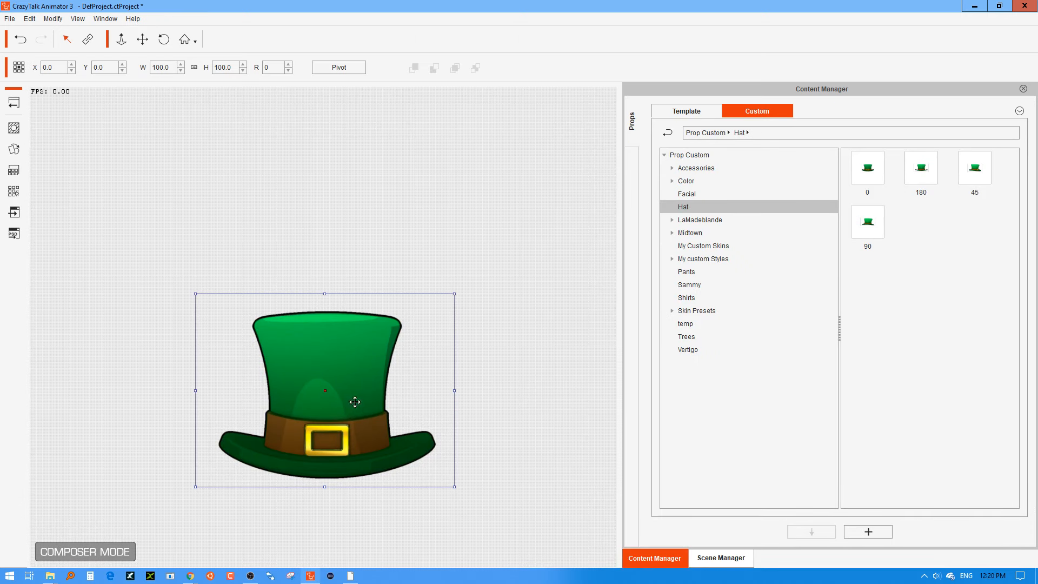
{"action": "left_click_drag", "start_coordinate": [322, 452], "coordinate": [325, 412]}
{"action": "left_click", "coordinate": [324, 455]}
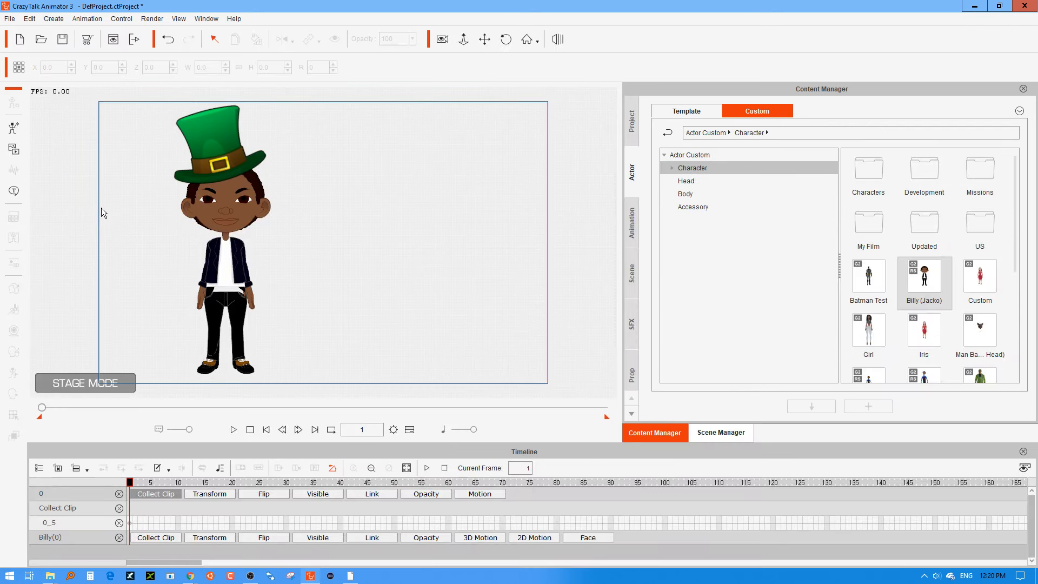
Reopen the hat in Composer Mode and bring up its Sprite Editor.
{"action": "left_click", "coordinate": [230, 144]}
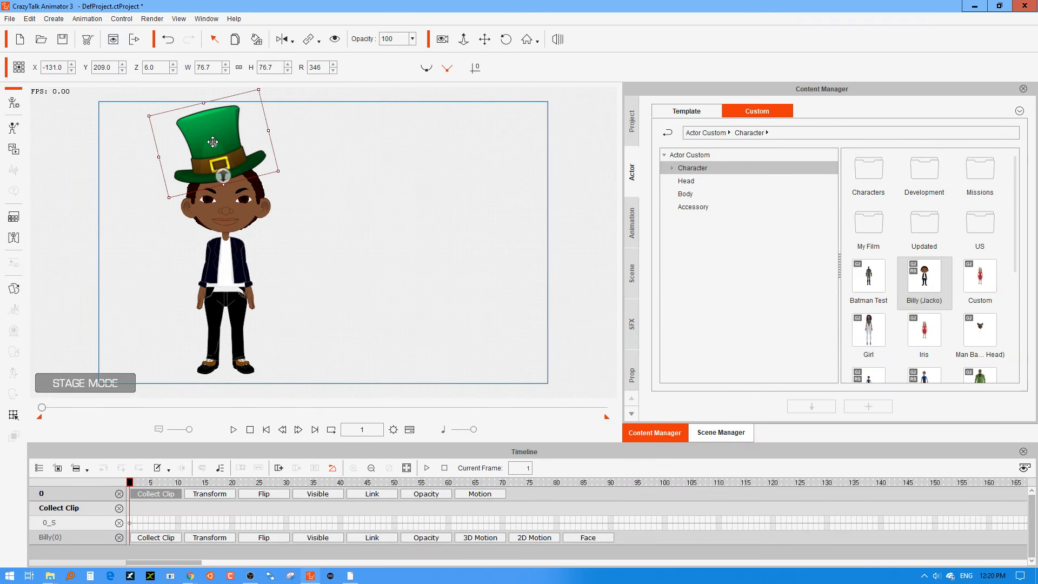
{"action": "left_click_drag", "start_coordinate": [214, 149], "coordinate": [214, 148]}
{"action": "left_click", "coordinate": [18, 101]}
{"action": "left_click", "coordinate": [356, 413]}
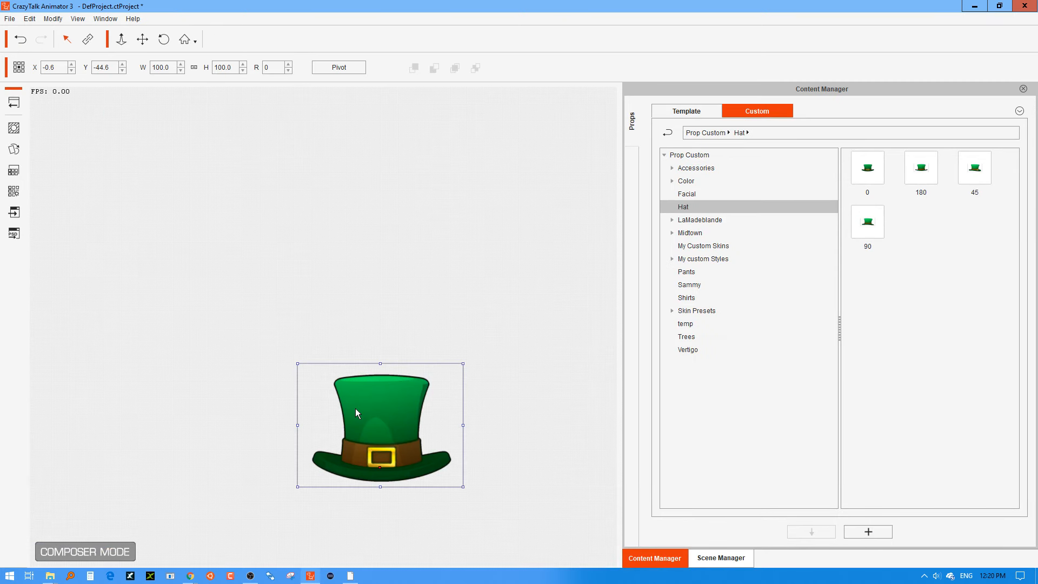
{"action": "double_click", "coordinate": [356, 409]}
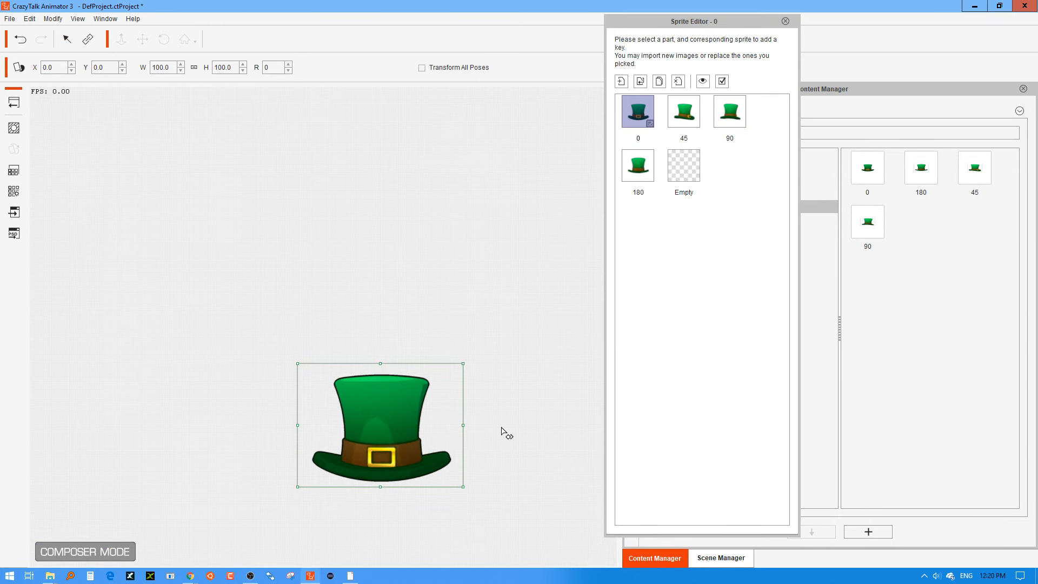
{"action": "left_click", "coordinate": [406, 414]}
{"action": "left_click", "coordinate": [476, 315]}
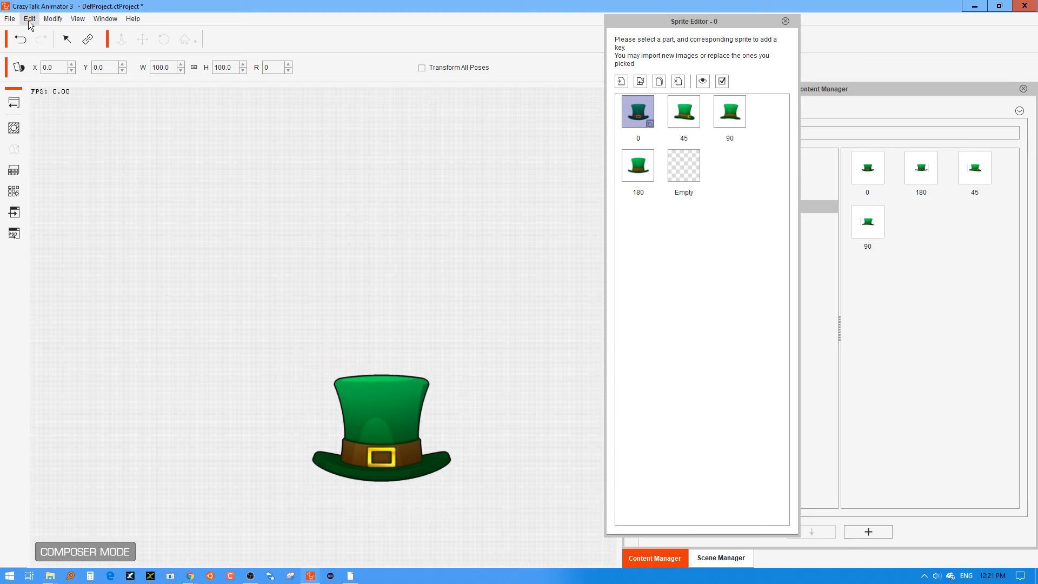
Enable World Axis in the preferences to show the hat's center axis.
{"action": "left_click", "coordinate": [45, 20]}
{"action": "mouse_move", "coordinate": [30, 19]}
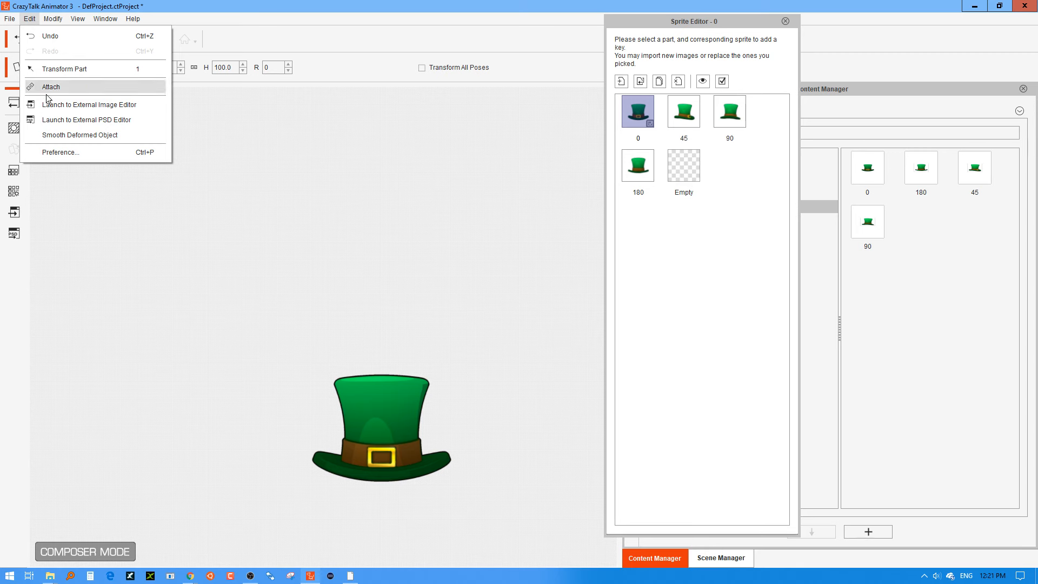
{"action": "left_click", "coordinate": [54, 154]}
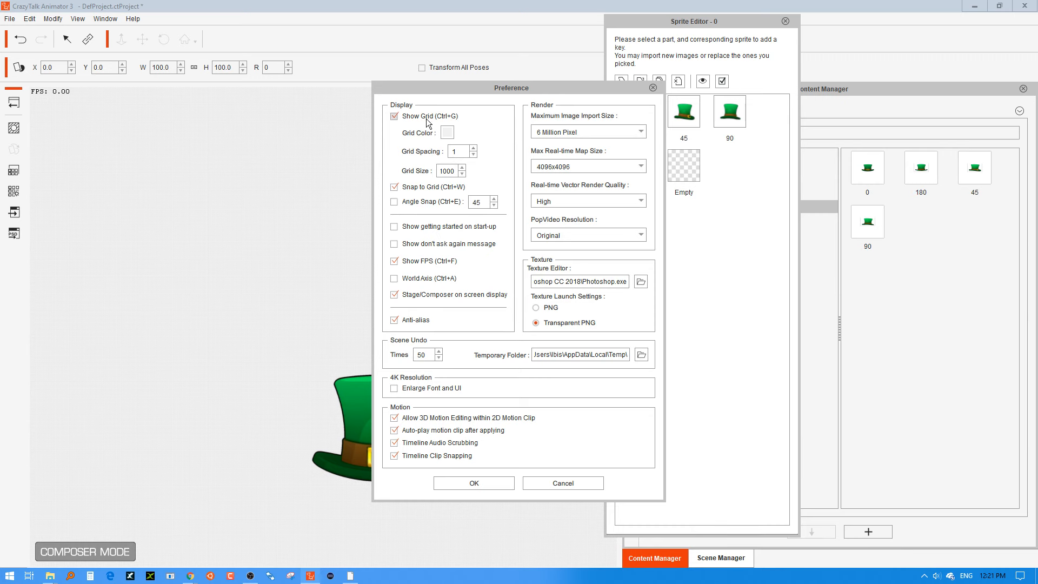
{"action": "left_click", "coordinate": [423, 280]}
{"action": "left_click", "coordinate": [477, 487]}
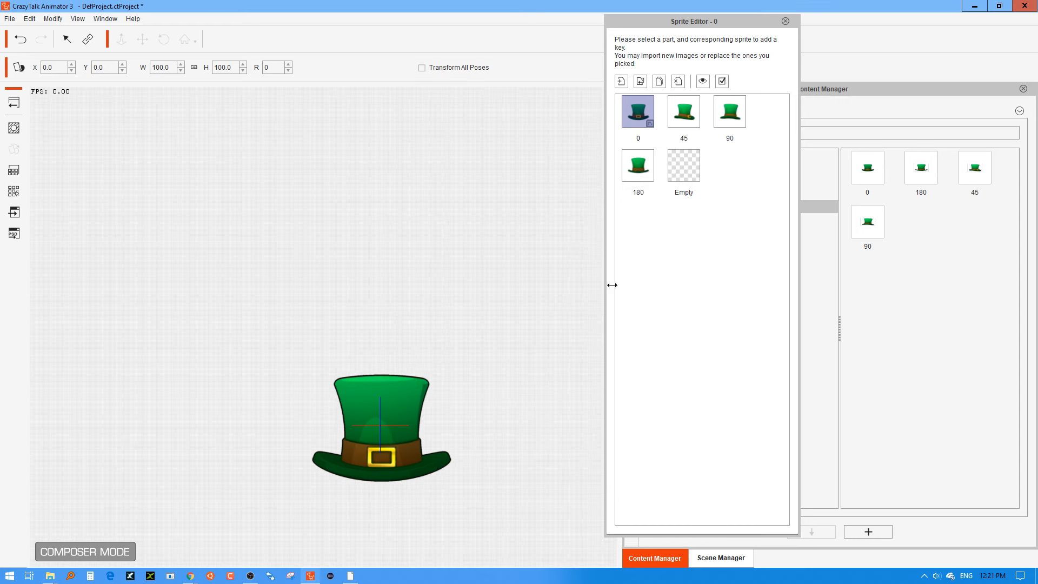
Raise the hat's "0" sprite to about Y 45 and its "45" sprite to about Y 40 relative to the axis.
{"action": "left_click", "coordinate": [421, 412]}
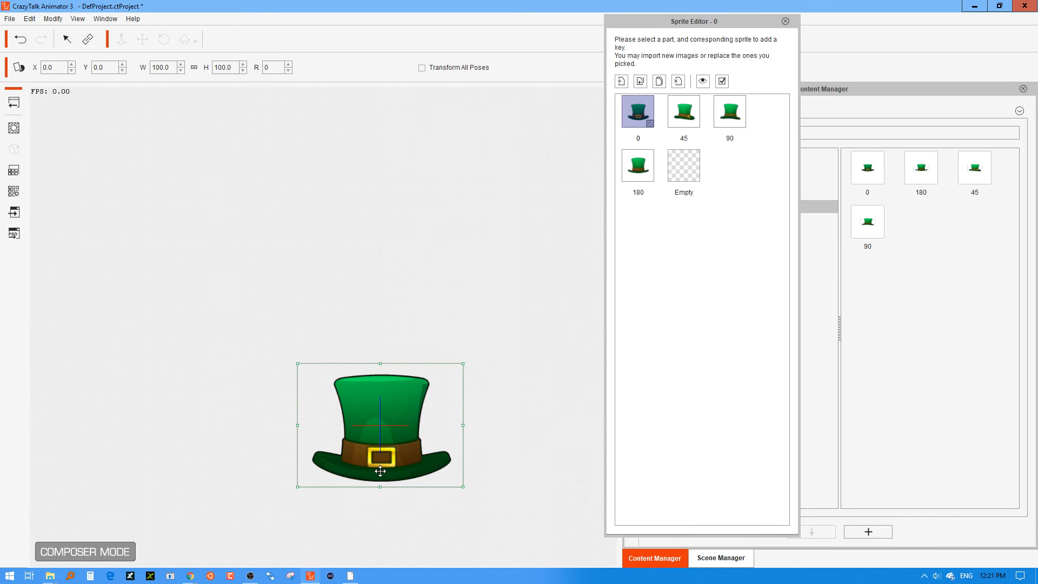
{"action": "left_click_drag", "start_coordinate": [381, 471], "coordinate": [380, 427]}
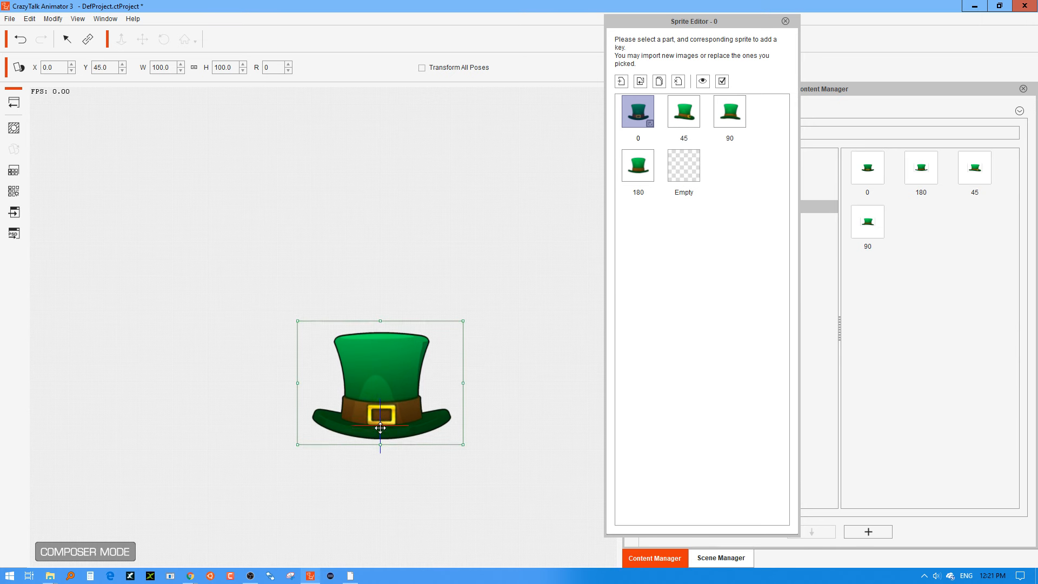
{"action": "left_click", "coordinate": [685, 116]}
{"action": "left_click_drag", "start_coordinate": [380, 471], "coordinate": [381, 432]}
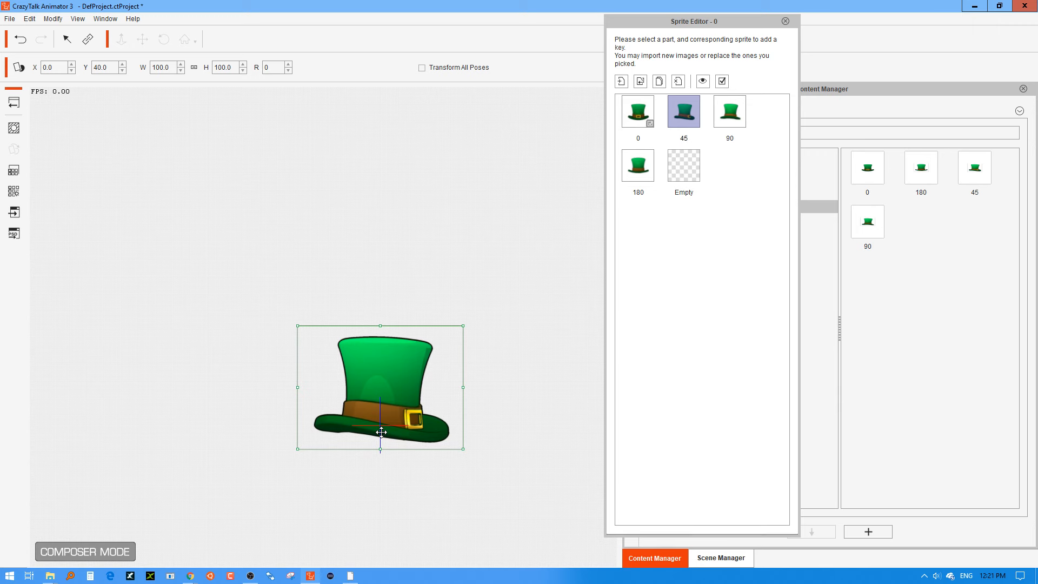
Move the "90" sprite to about X -1, Y 31 and the "180" sprite to about X -1, Y 41.
{"action": "left_click", "coordinate": [731, 115]}
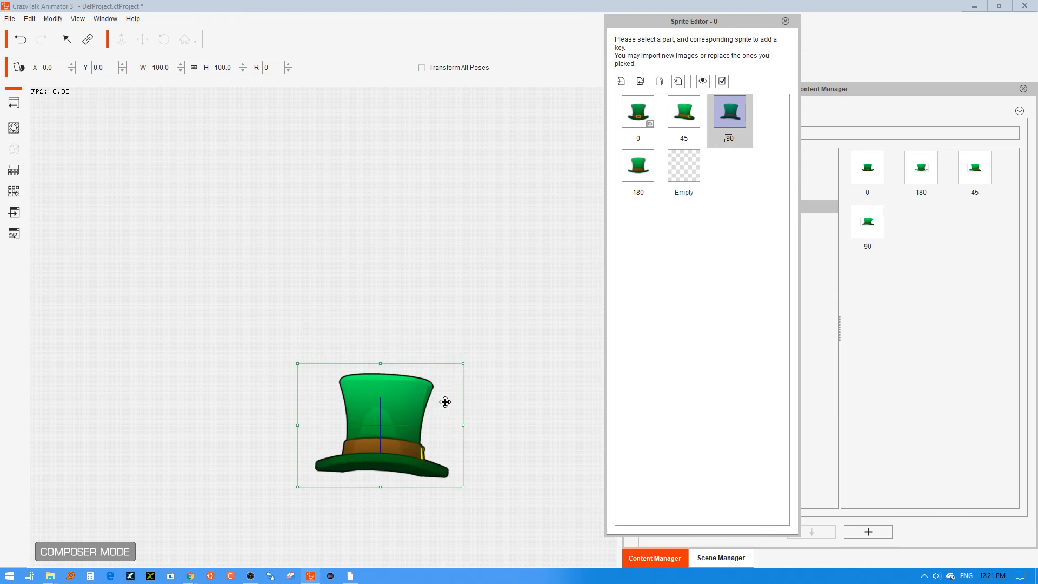
{"action": "left_click_drag", "start_coordinate": [381, 436], "coordinate": [382, 407]}
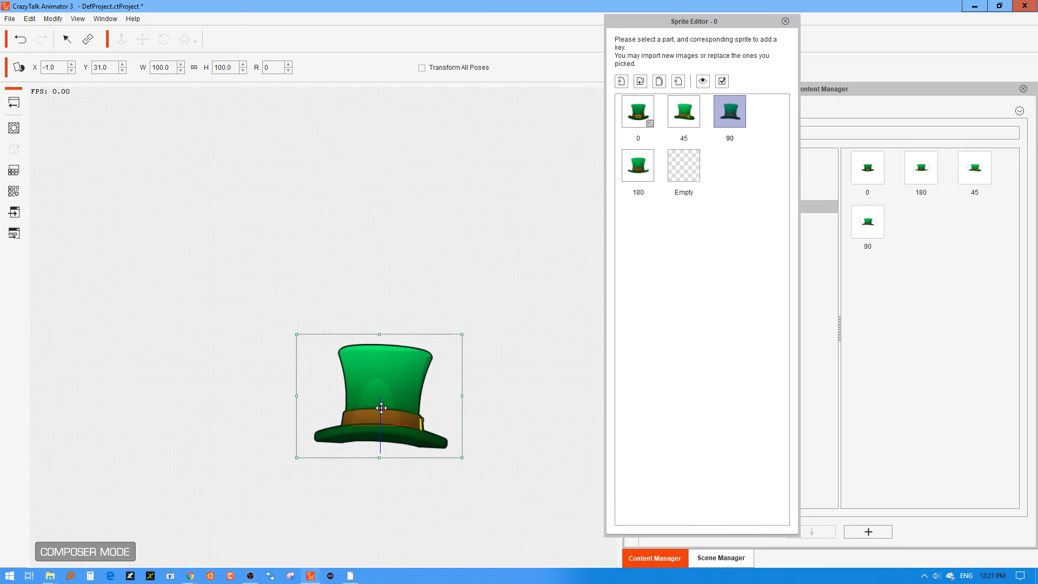
{"action": "left_click", "coordinate": [636, 168]}
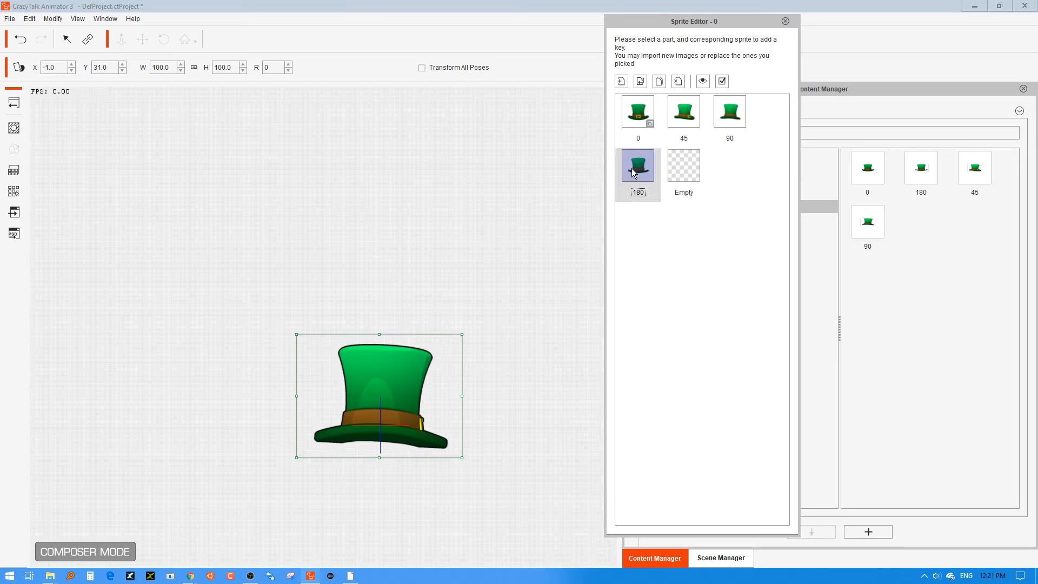
{"action": "left_click_drag", "start_coordinate": [381, 464], "coordinate": [380, 424]}
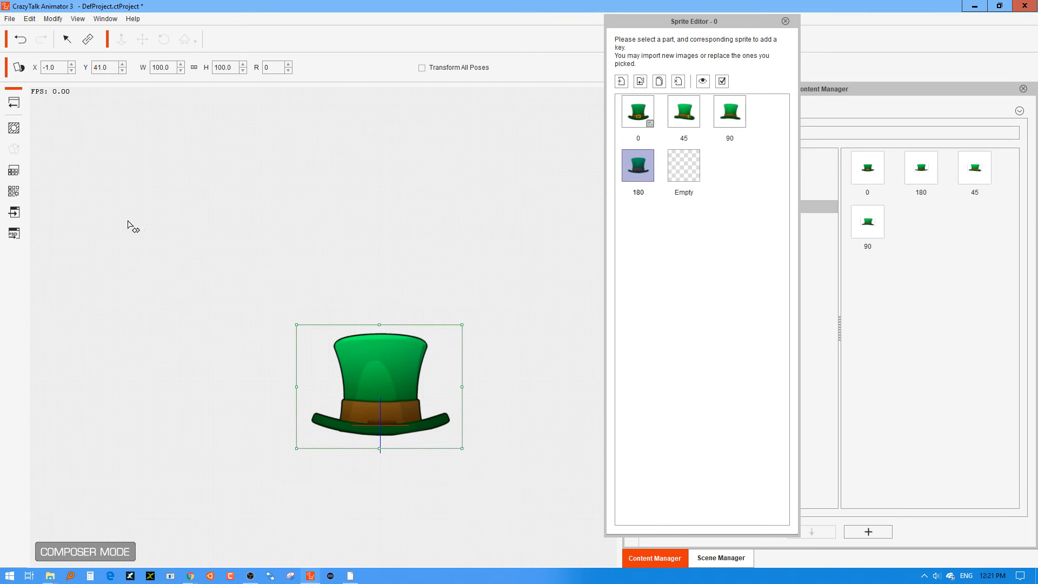
Return to Stage Mode and fit the hat onto Billy's head at about X -123, Y 170, rotated to about 341 degrees.
{"action": "left_click", "coordinate": [14, 108]}
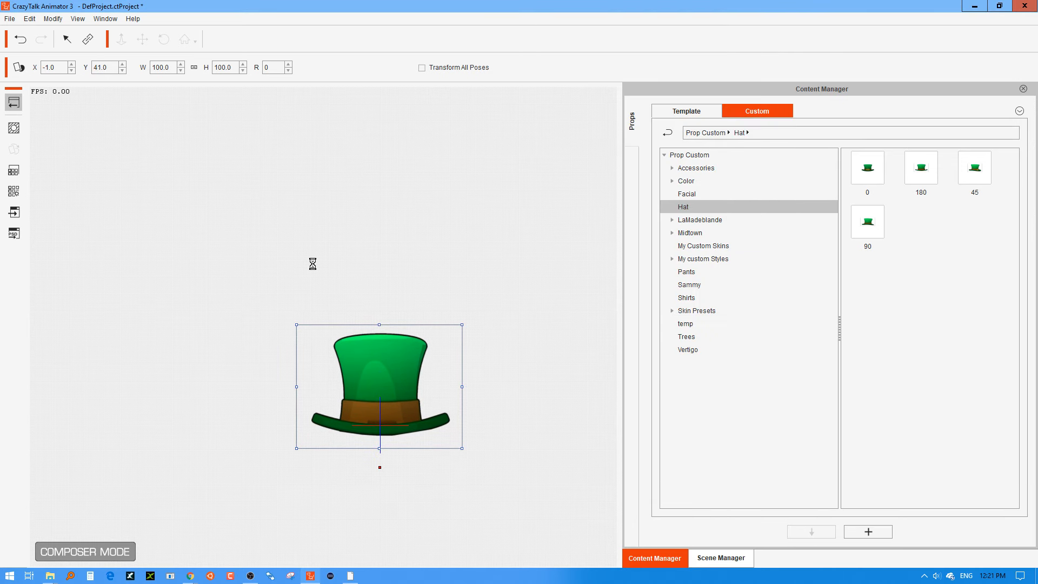
{"action": "left_click", "coordinate": [222, 142]}
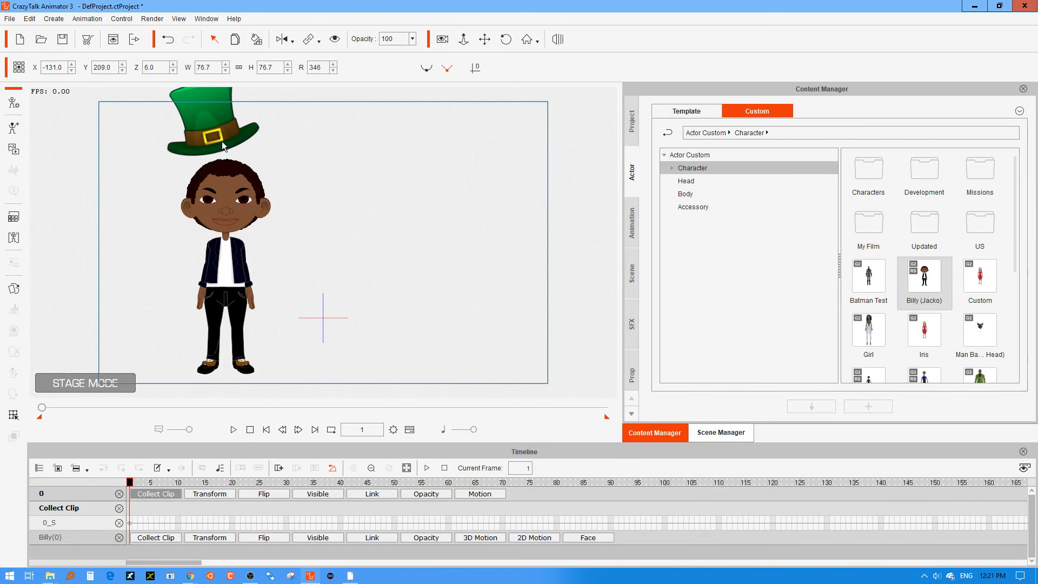
{"action": "left_click_drag", "start_coordinate": [227, 127], "coordinate": [231, 154]}
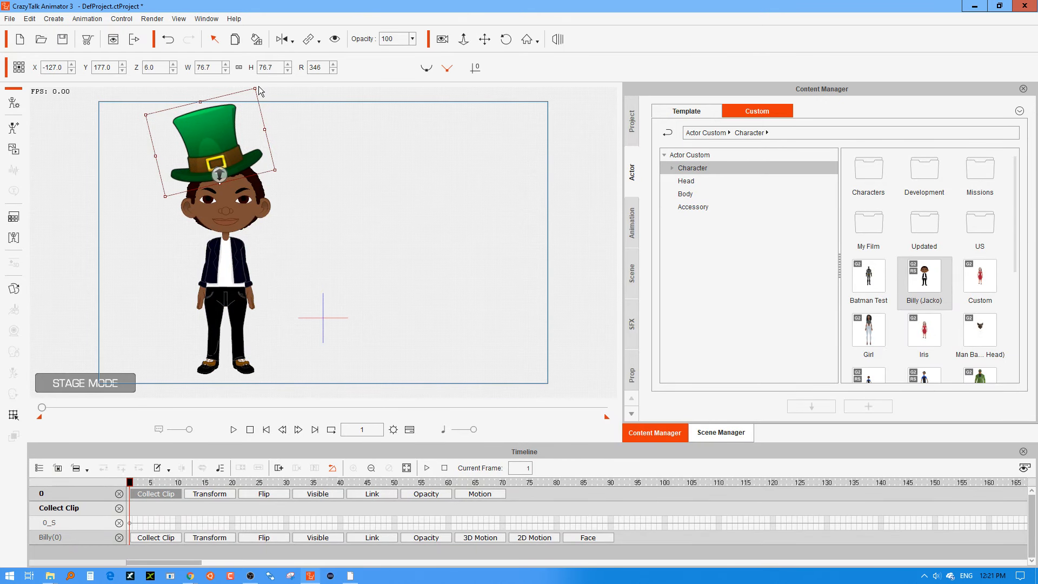
{"action": "left_click_drag", "start_coordinate": [282, 171], "coordinate": [304, 248]}
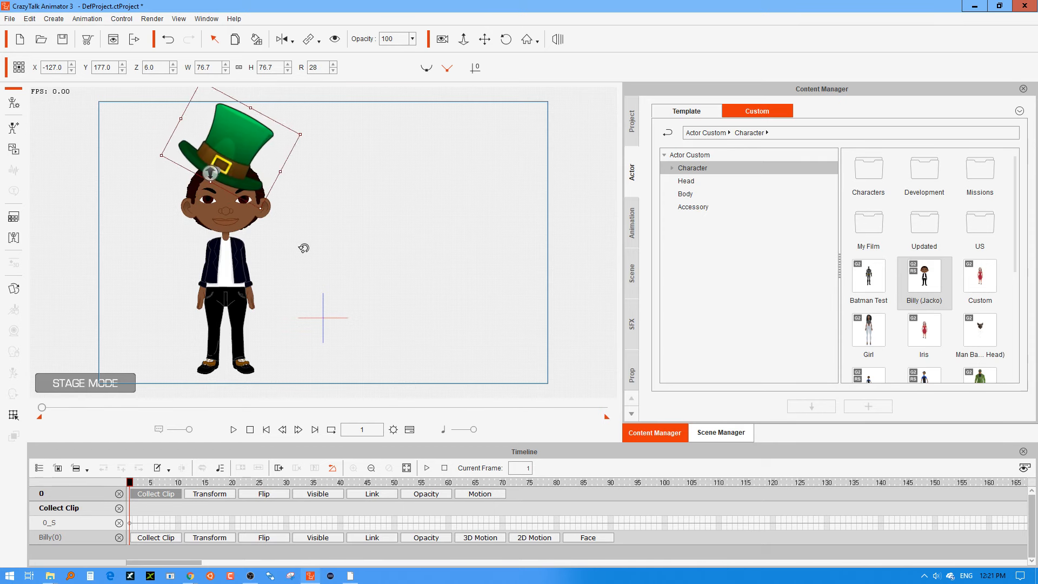
{"action": "left_click_drag", "start_coordinate": [234, 136], "coordinate": [265, 144]}
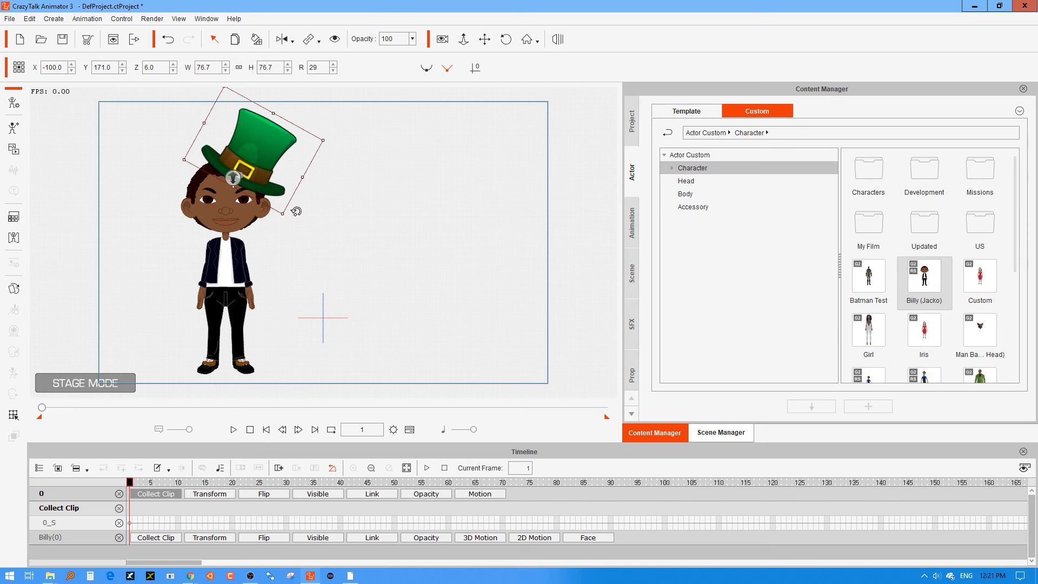
{"action": "left_click_drag", "start_coordinate": [294, 210], "coordinate": [250, 165]}
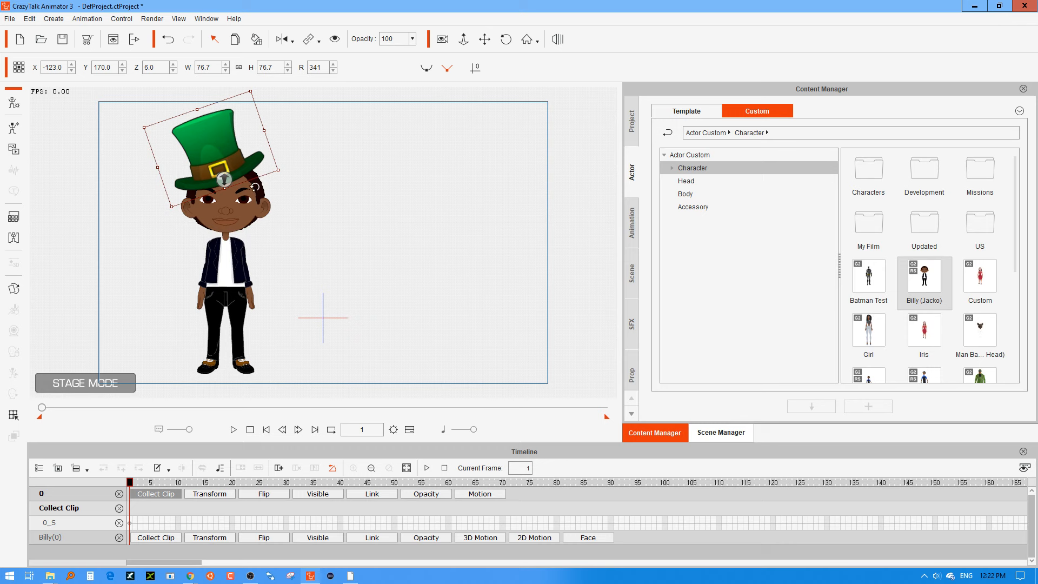
Turn the Billy character through its side, back and front angles to check how the hat sits on each view.
{"action": "left_click", "coordinate": [244, 221]}
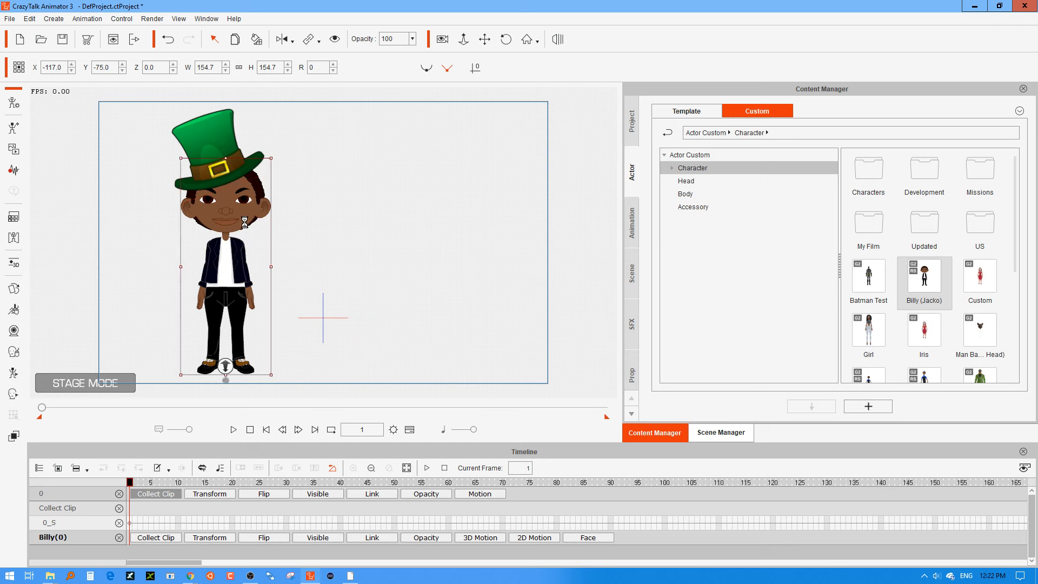
{"action": "key", "text": "3"}
{"action": "key", "text": "6"}
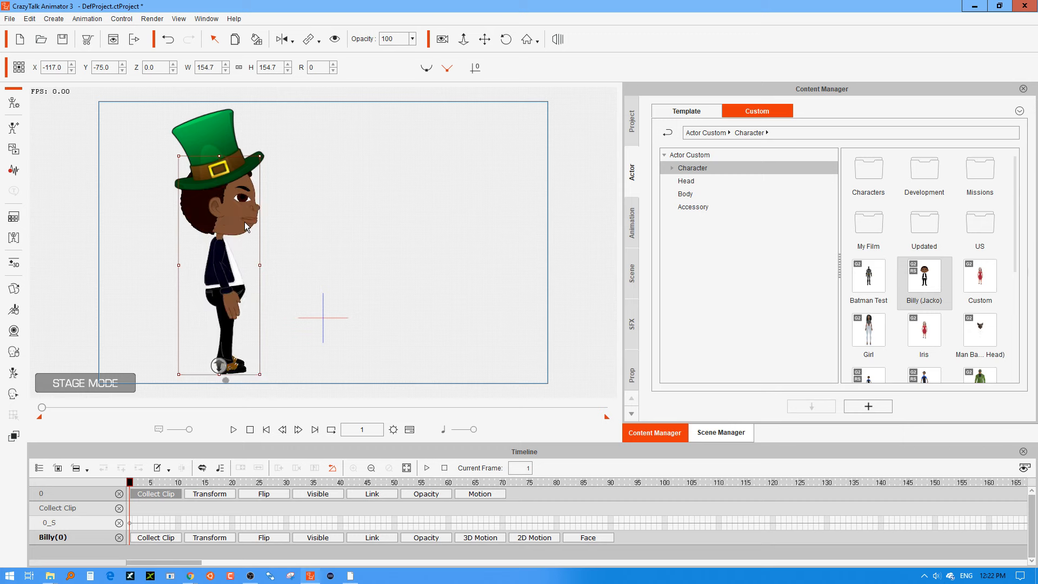
{"action": "key", "text": "9"}
{"action": "key", "text": "8"}
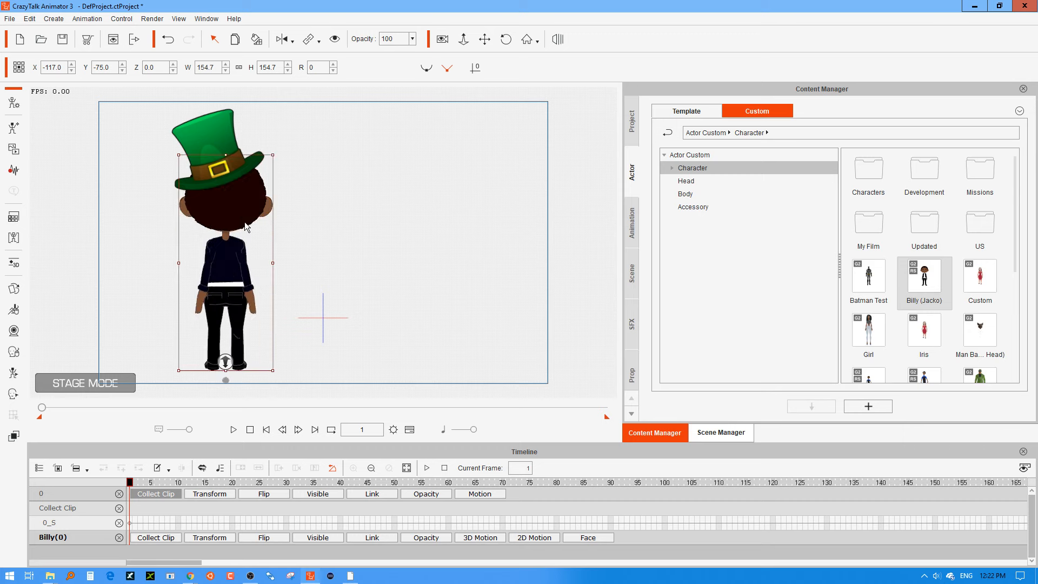
{"action": "key", "text": "7"}
{"action": "key", "text": "4"}
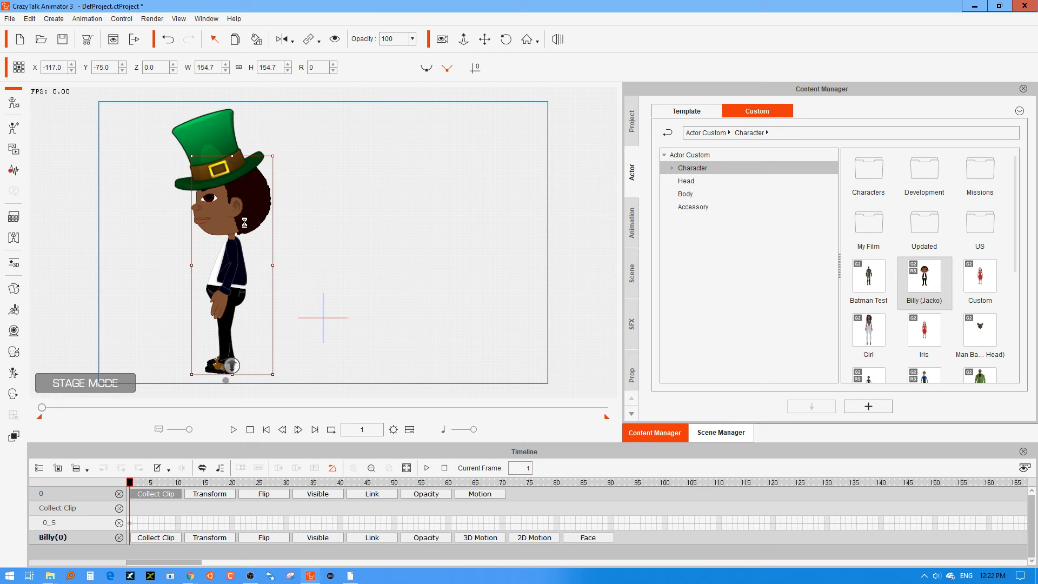
{"action": "key", "text": "1"}
{"action": "key", "text": "2"}
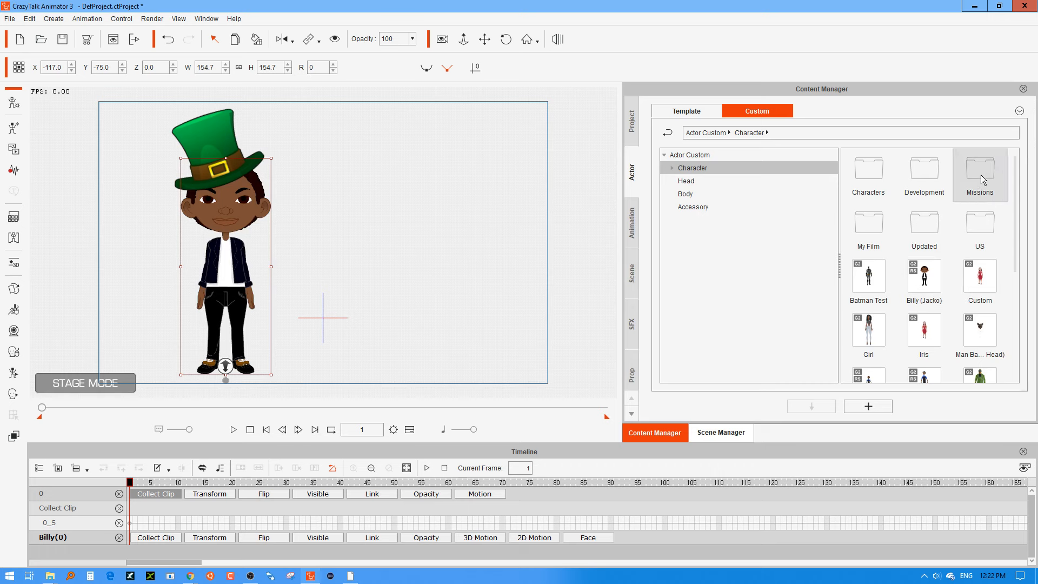
Add the Sammy Irish character from the custom Characters > Sammy folder to the stage beside Billy.
{"action": "double_click", "coordinate": [876, 174]}
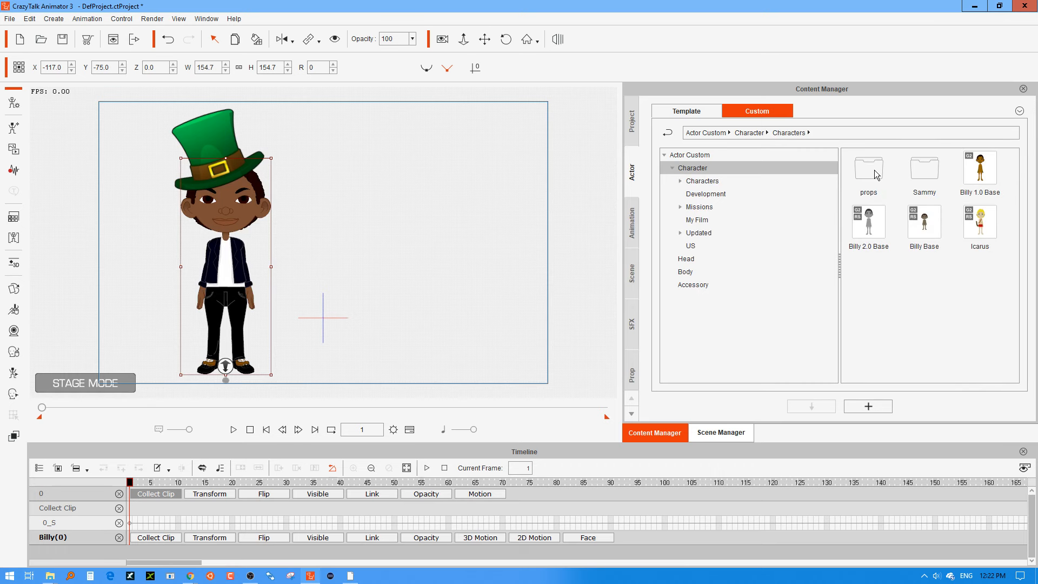
{"action": "double_click", "coordinate": [923, 171]}
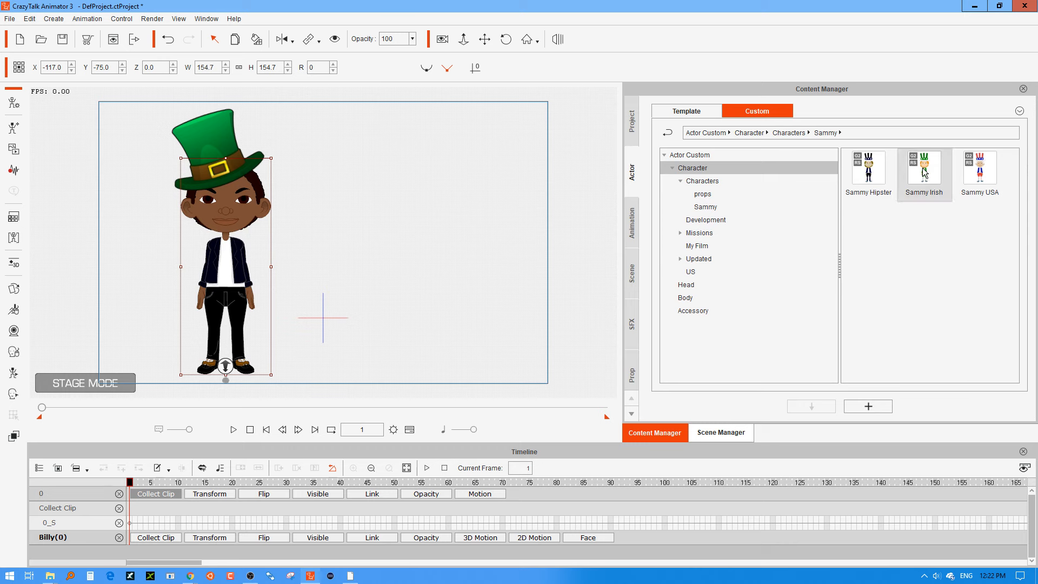
{"action": "left_click_drag", "start_coordinate": [928, 177], "coordinate": [415, 255]}
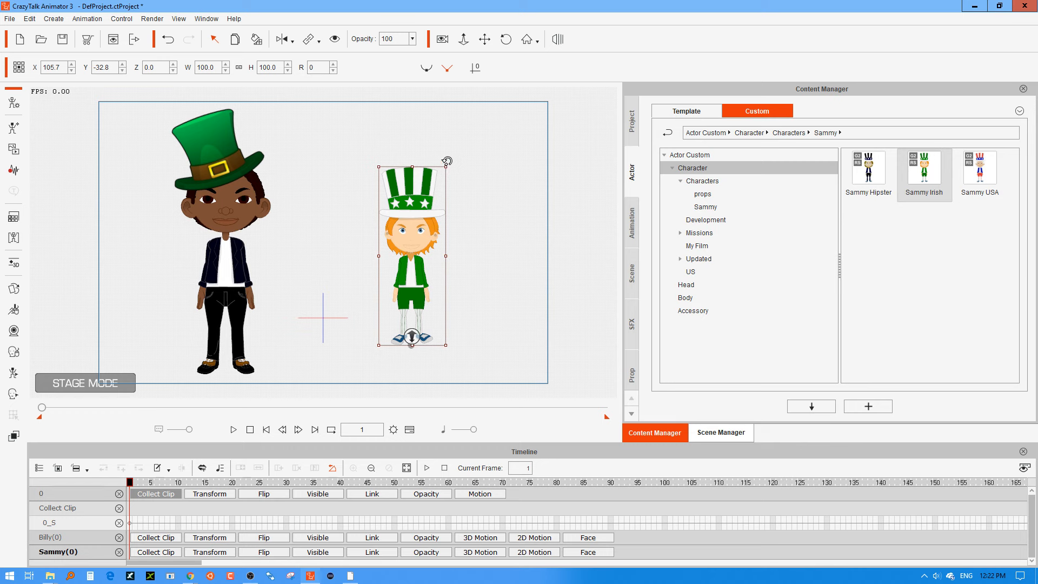
{"action": "left_click_drag", "start_coordinate": [446, 161], "coordinate": [462, 176]}
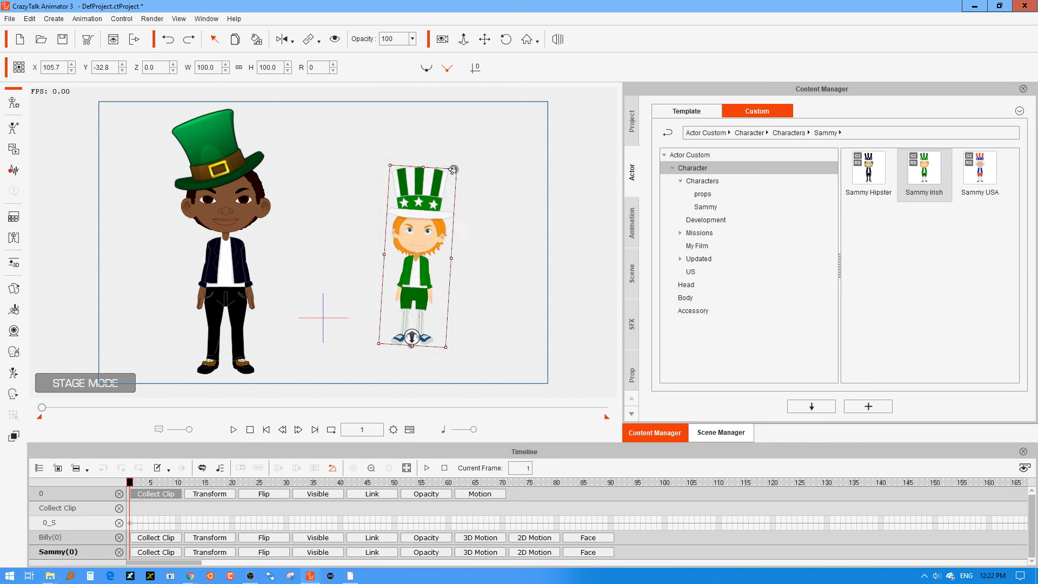
{"action": "key", "text": "ctrl+z"}
{"action": "key", "text": "ctrl+z"}
Scale the Sammy Irish character up to about 132% and move it to about X 87, Y -54.
{"action": "left_click_drag", "start_coordinate": [466, 114], "coordinate": [465, 109]}
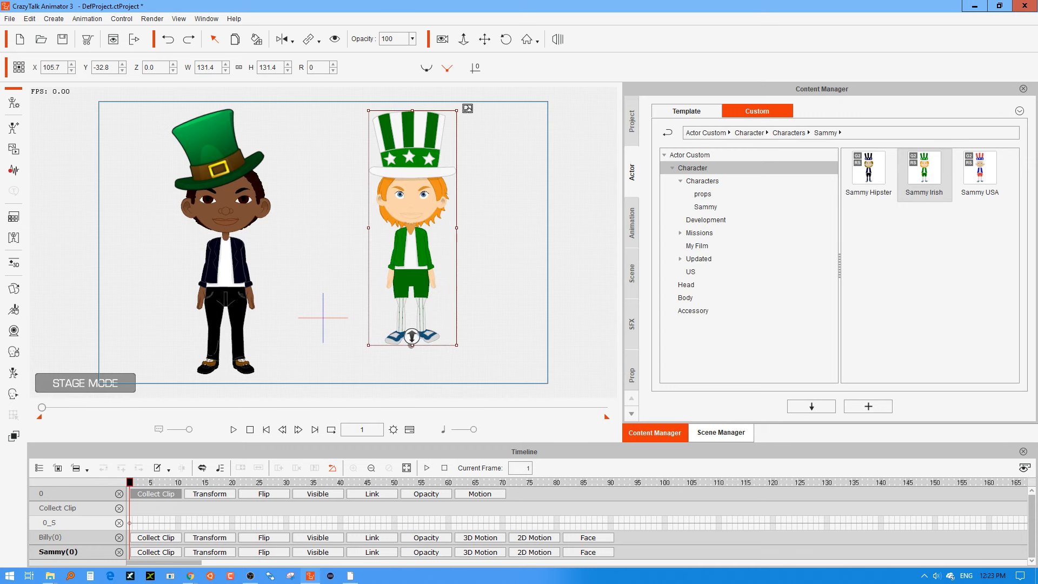
{"action": "left_click_drag", "start_coordinate": [420, 163], "coordinate": [403, 181]}
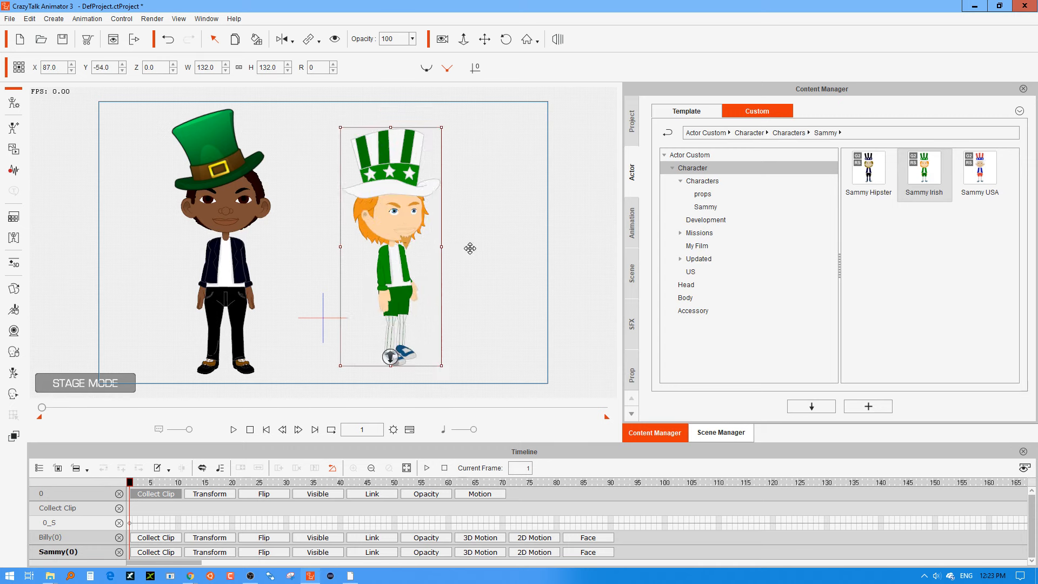
Turn the Sammy Irish character through its angles and back to the front to examine how its attached hat follows.
{"action": "key", "text": "3"}
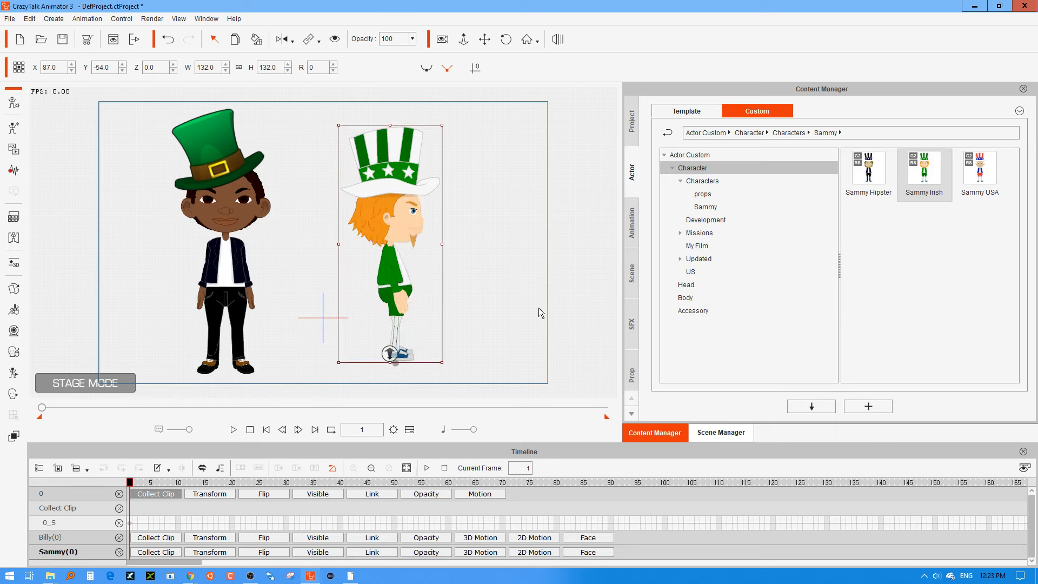
{"action": "key", "text": "4"}
{"action": "key", "text": "5"}
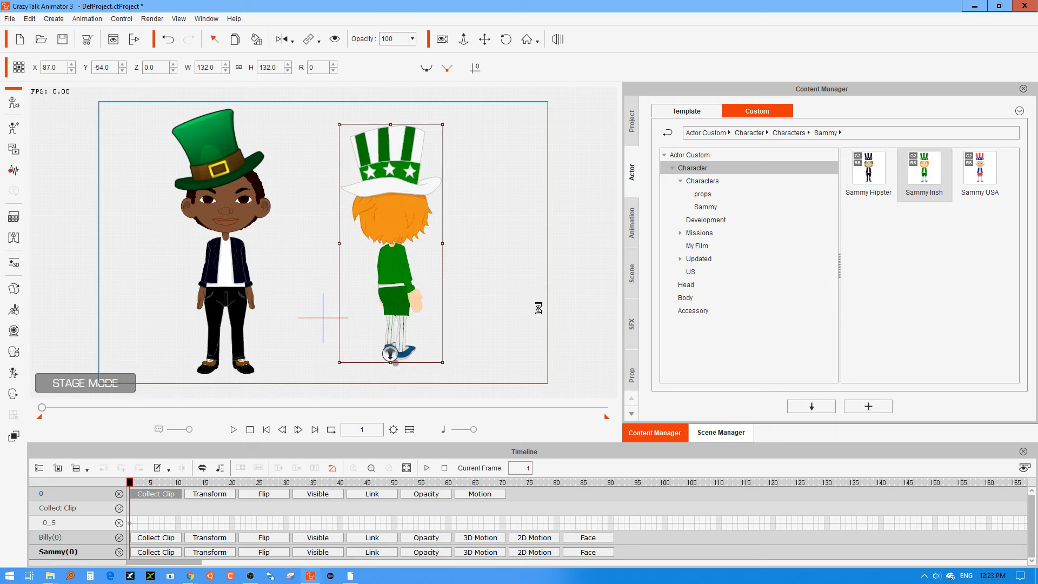
{"action": "key", "text": "6"}
{"action": "key", "text": "7"}
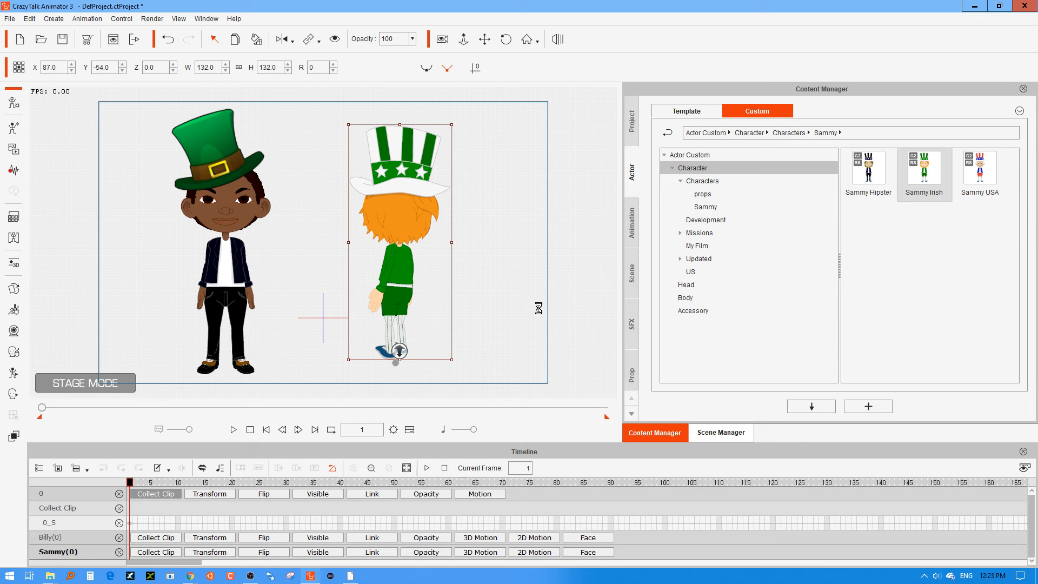
{"action": "key", "text": "8"}
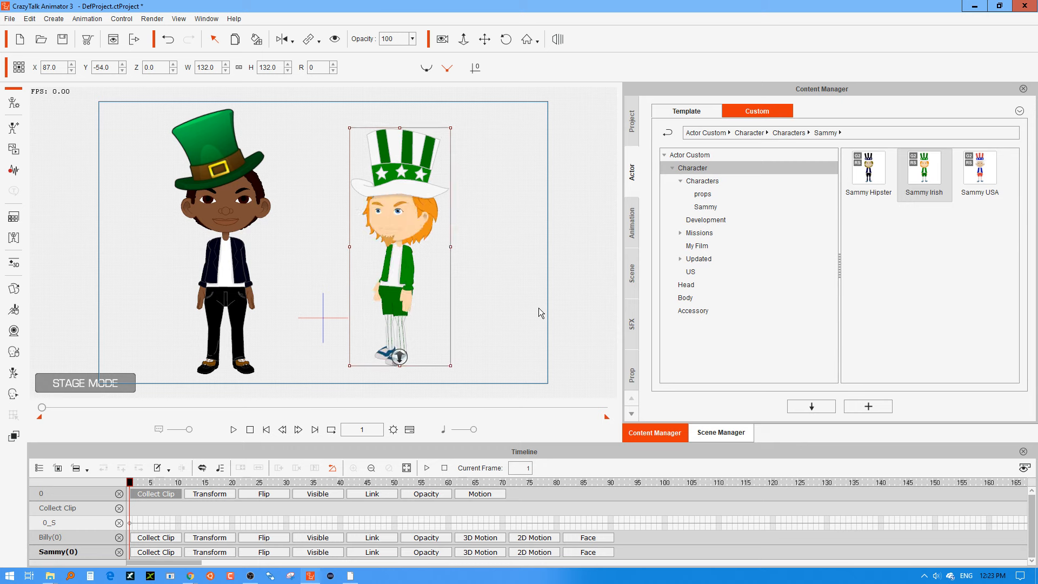
{"action": "key", "text": "1"}
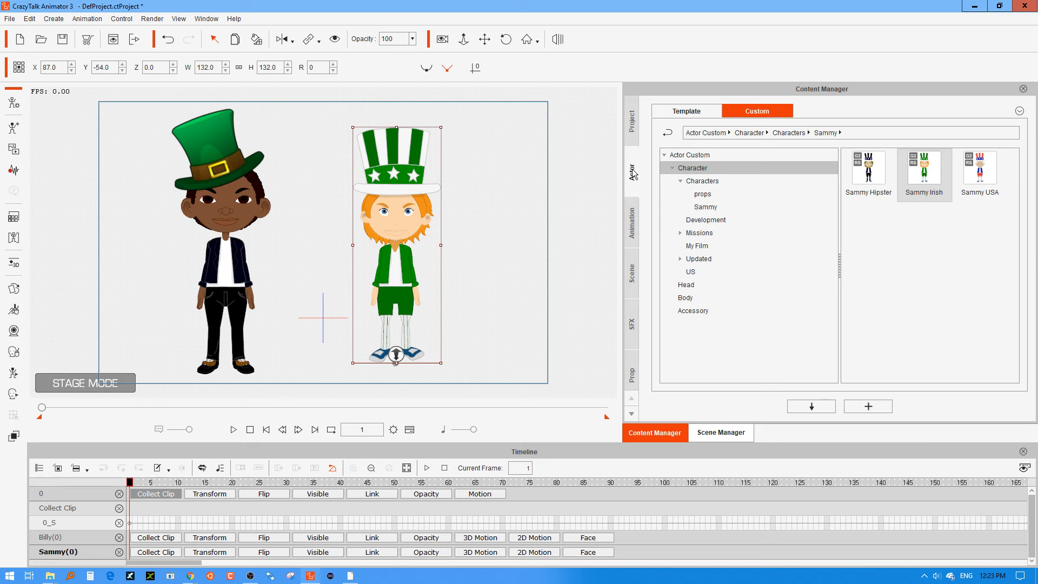
Add the Icarus character from the custom Characters folder, scale it to about 136.3% and place it at about X 206, Y -59.
{"action": "left_click", "coordinate": [693, 182]}
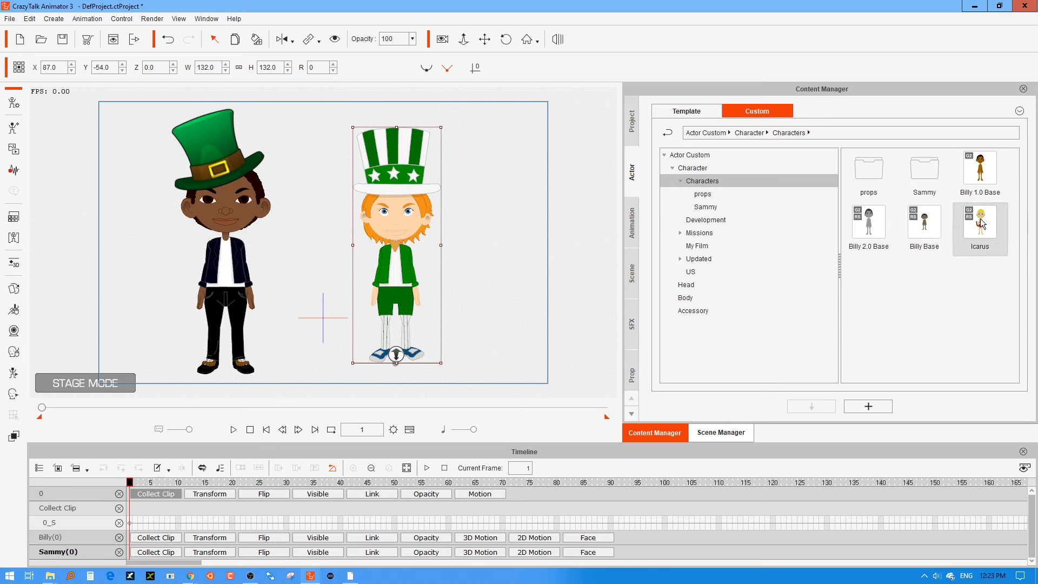
{"action": "left_click_drag", "start_coordinate": [979, 223], "coordinate": [504, 228]}
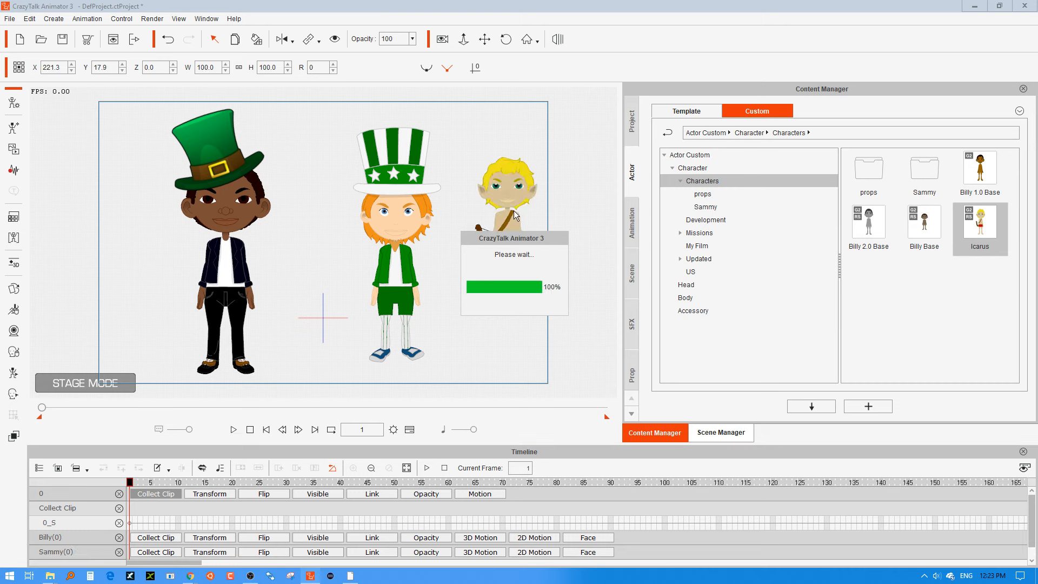
{"action": "left_click_drag", "start_coordinate": [511, 220], "coordinate": [495, 284]}
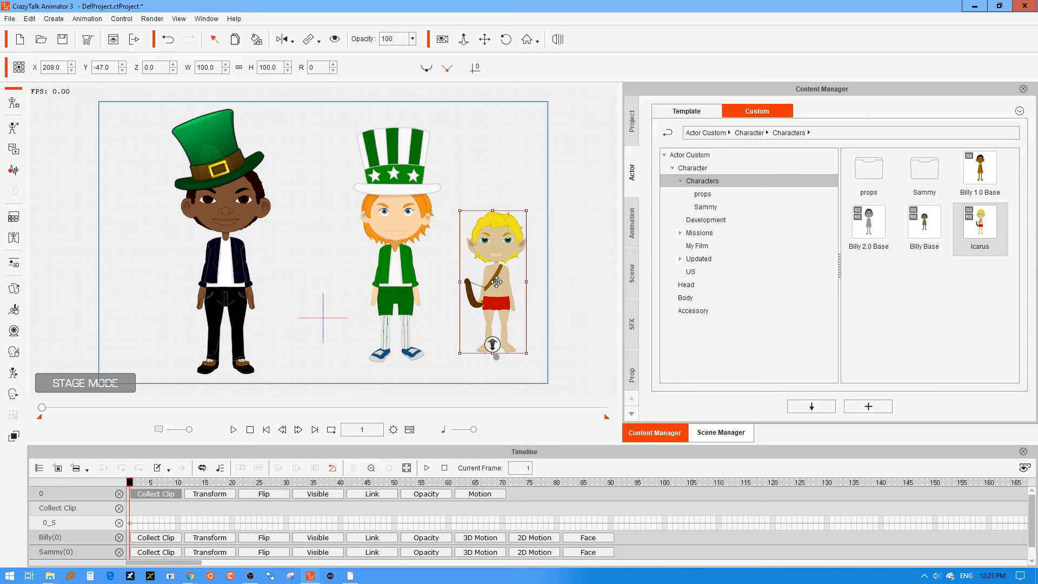
{"action": "left_click_drag", "start_coordinate": [540, 196], "coordinate": [562, 159]}
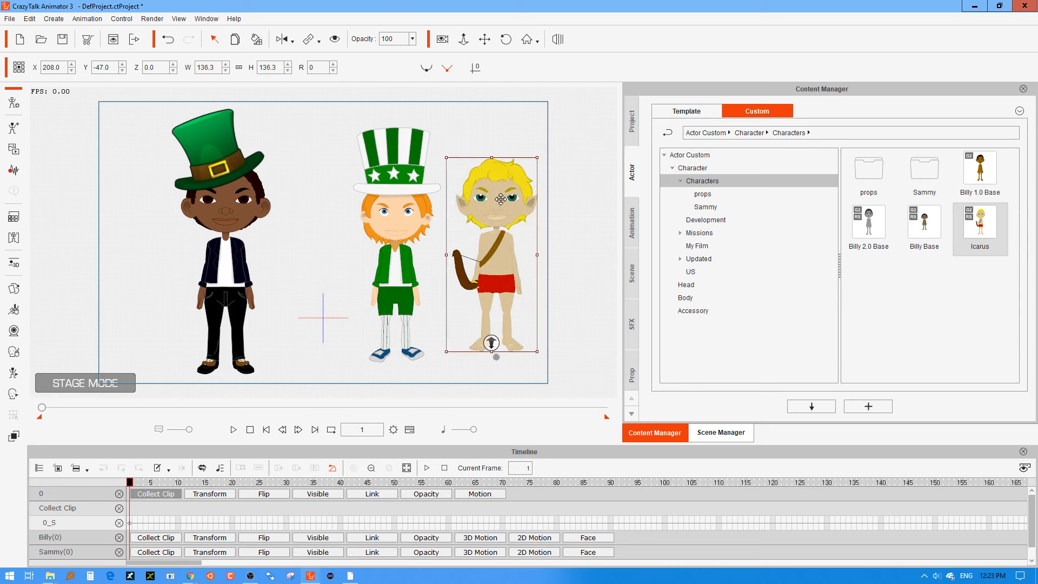
{"action": "left_click_drag", "start_coordinate": [504, 195], "coordinate": [501, 210]}
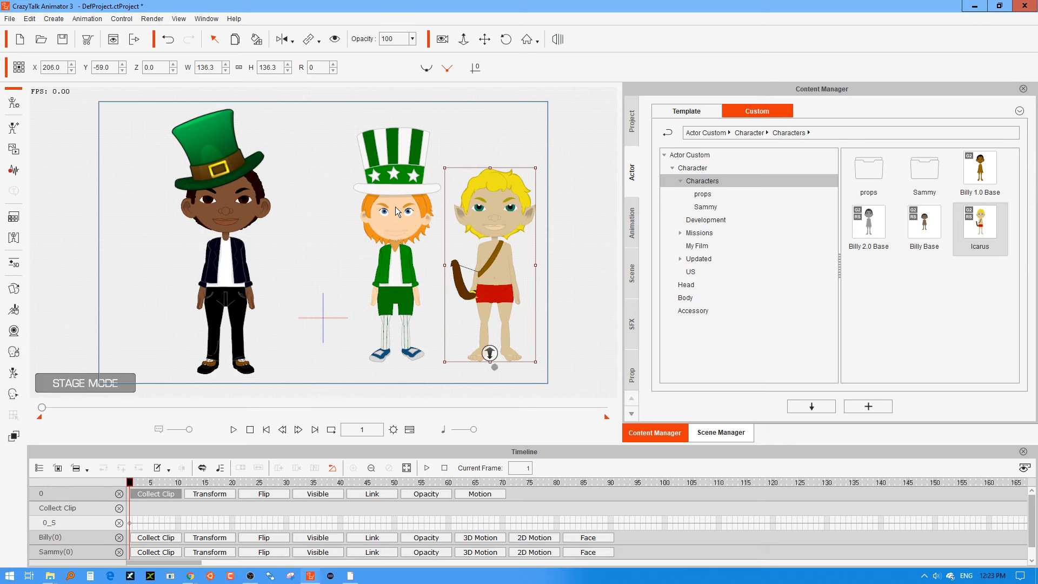
Duplicate Billy's green hat onto Icarus's head, rotated to about 22 degrees at about X 218, Y 156.
{"action": "left_click", "coordinate": [215, 171]}
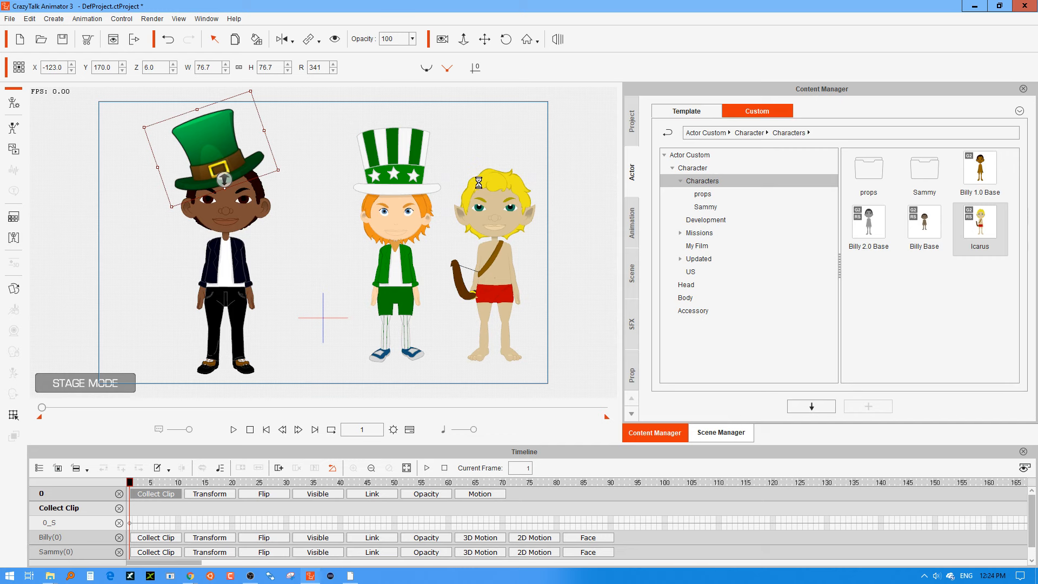
{"action": "left_click_drag", "start_coordinate": [480, 182], "coordinate": [487, 174]}
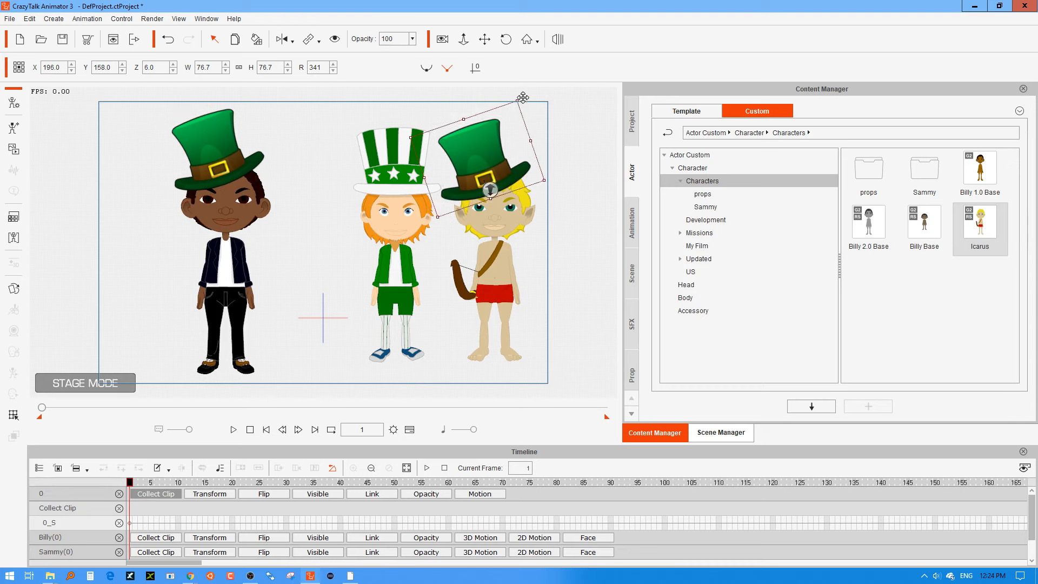
{"action": "left_click_drag", "start_coordinate": [524, 98], "coordinate": [575, 137]}
{"action": "mouse_move", "coordinate": [501, 155]}
{"action": "left_mouse_down"}
{"action": "mouse_move", "coordinate": [517, 148]}
{"action": "mouse_move", "coordinate": [516, 157]}
{"action": "left_mouse_up"}
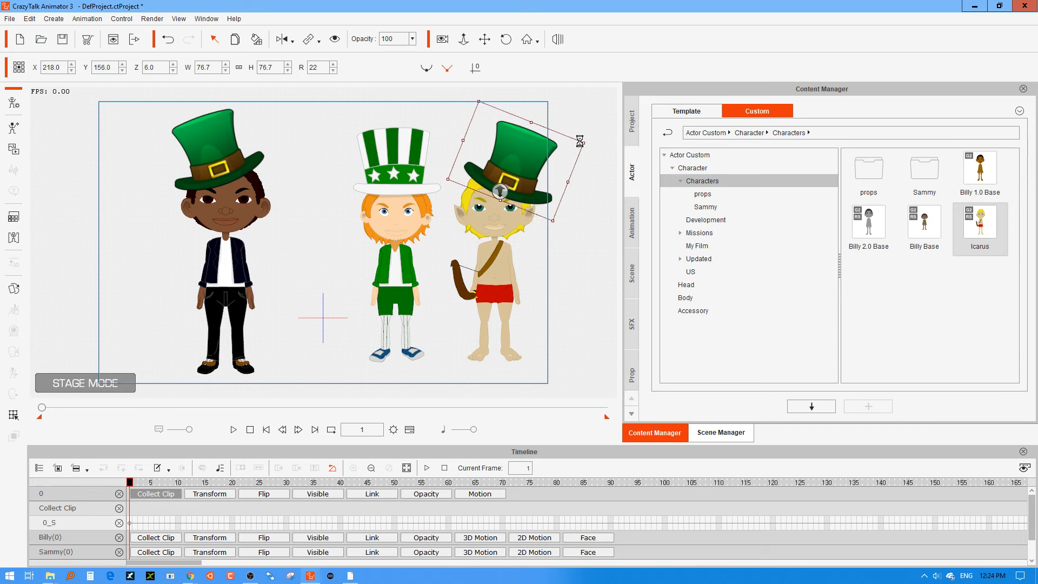
Set the duplicated hat's tilt to about 14 degrees, scale it to about 54.7% and move it to about X 213, Y 167.
{"action": "left_click_drag", "start_coordinate": [597, 141], "coordinate": [595, 123]}
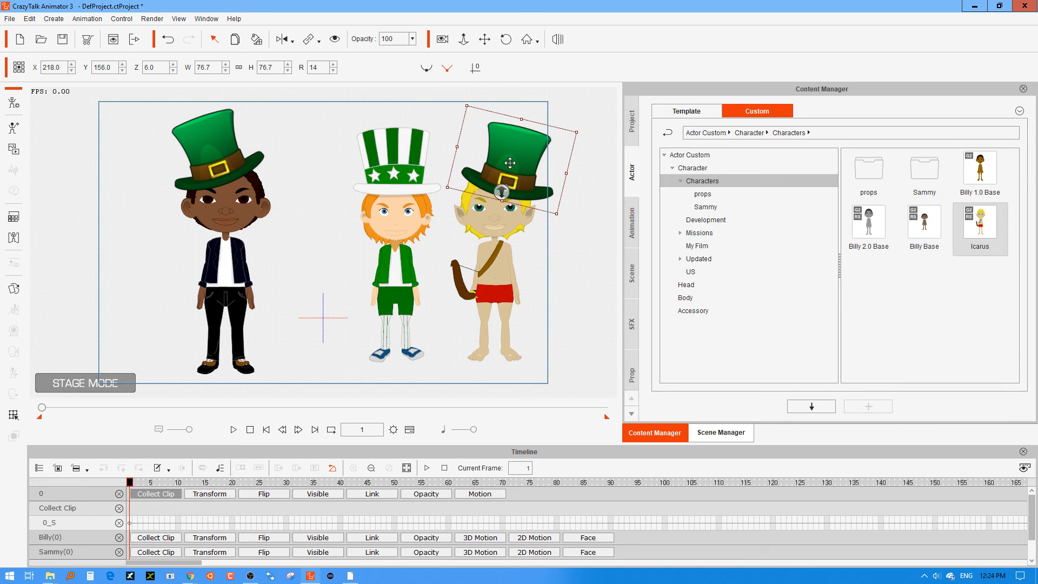
{"action": "left_click_drag", "start_coordinate": [512, 168], "coordinate": [509, 162]}
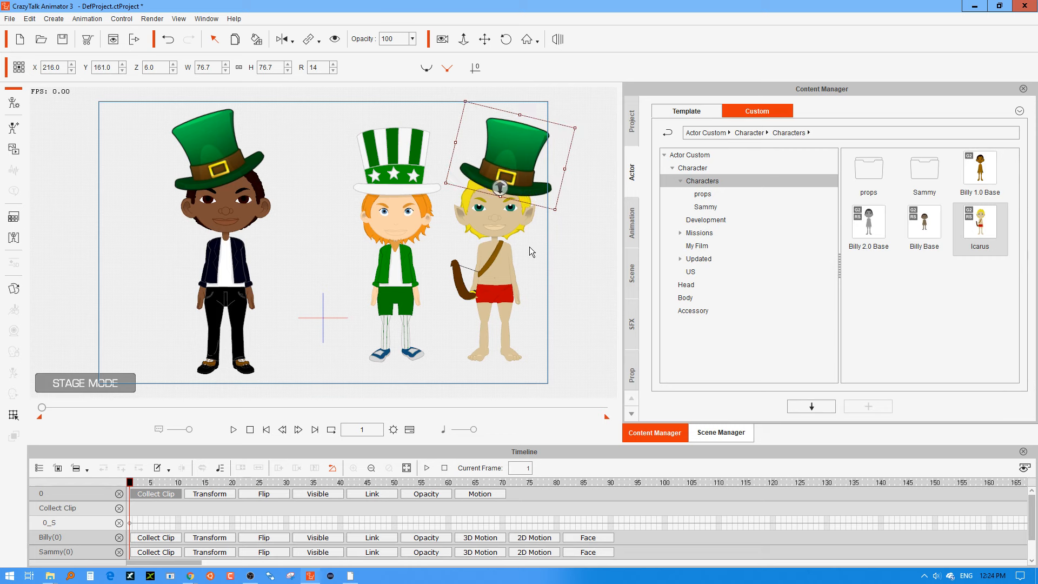
{"action": "left_click_drag", "start_coordinate": [575, 127], "coordinate": [555, 143]}
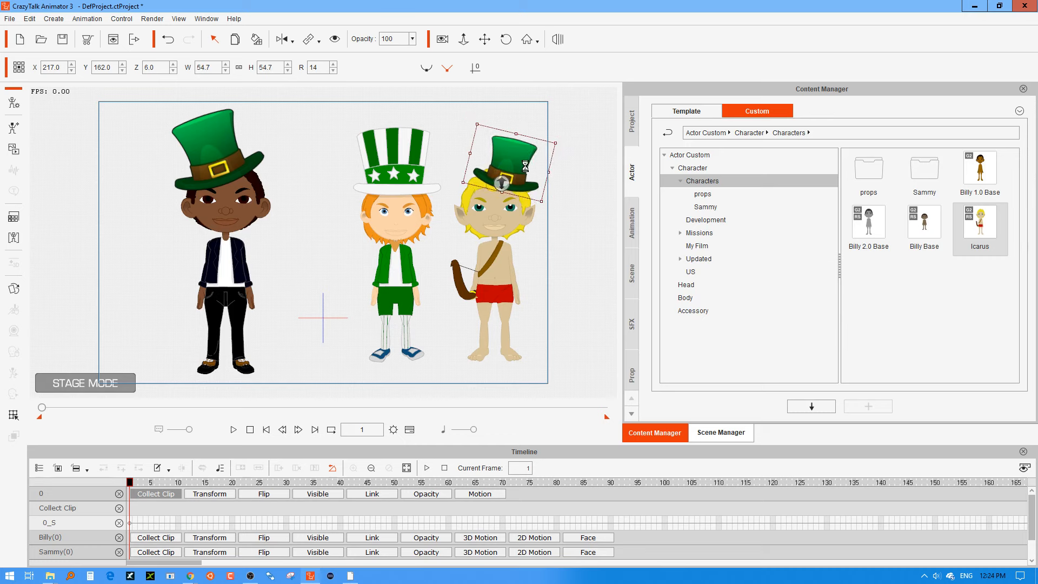
{"action": "left_click_drag", "start_coordinate": [515, 170], "coordinate": [512, 166]}
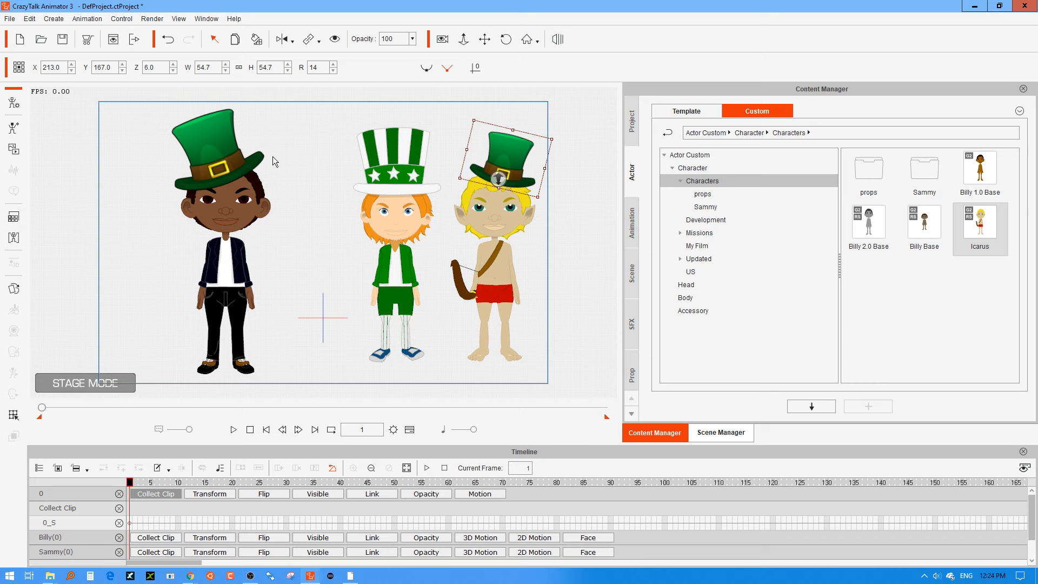
Link the duplicated hat to Icarus's head and the original green hat to Billy's head.
{"action": "left_click", "coordinate": [307, 41]}
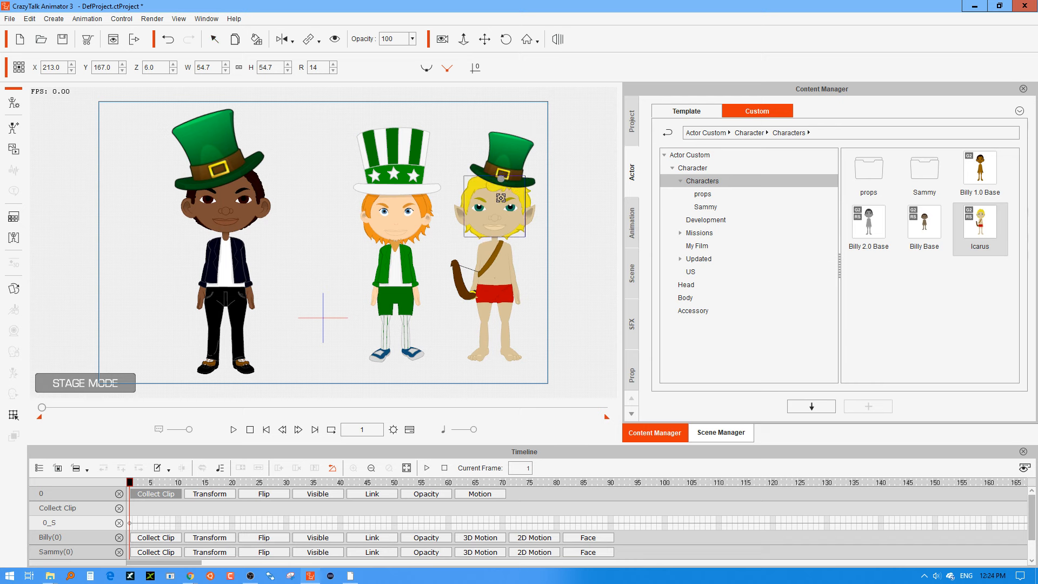
{"action": "left_click", "coordinate": [496, 199]}
{"action": "left_click", "coordinate": [216, 151]}
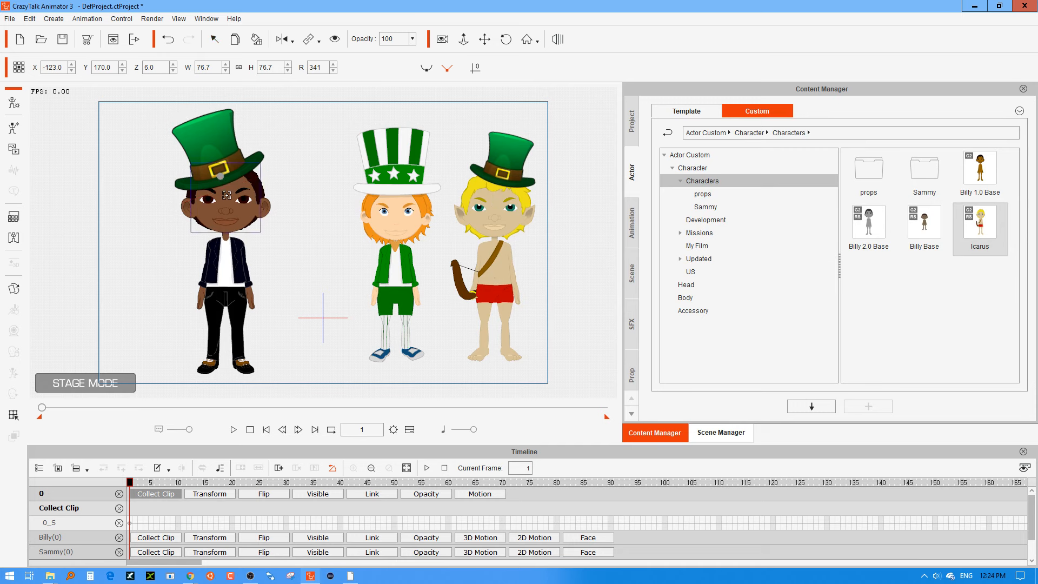
{"action": "left_click", "coordinate": [227, 198]}
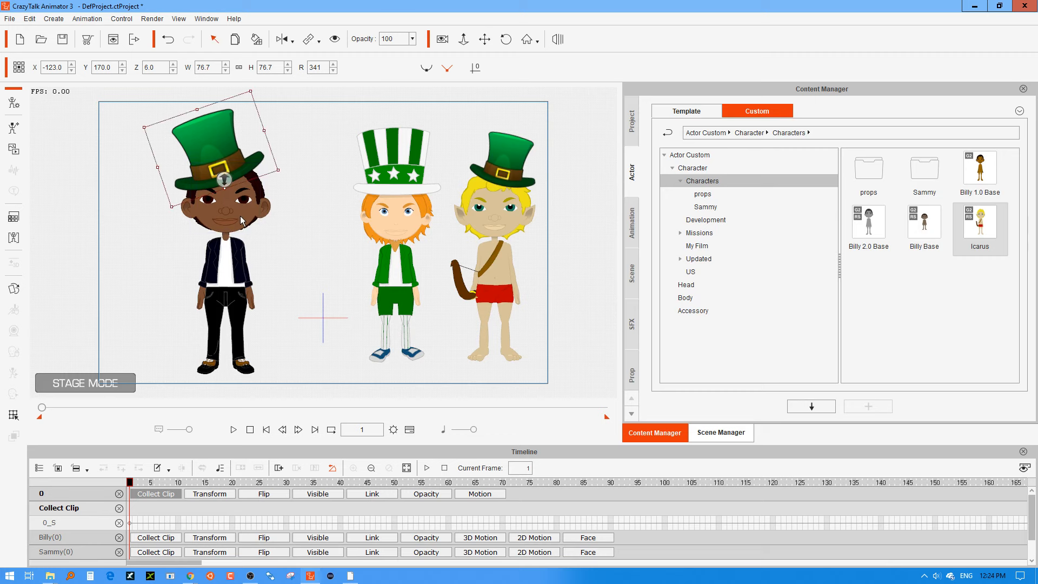
Rotate Billy's head bone in the 3D Motion Key Editor so his head tilts sideways with the hat.
{"action": "left_click", "coordinate": [253, 216]}
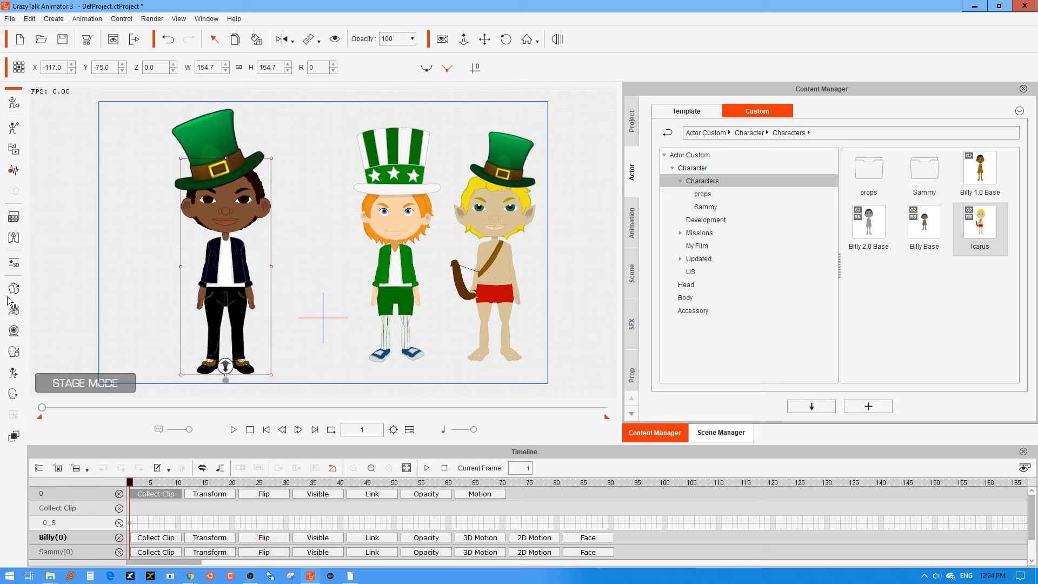
{"action": "left_click", "coordinate": [14, 264]}
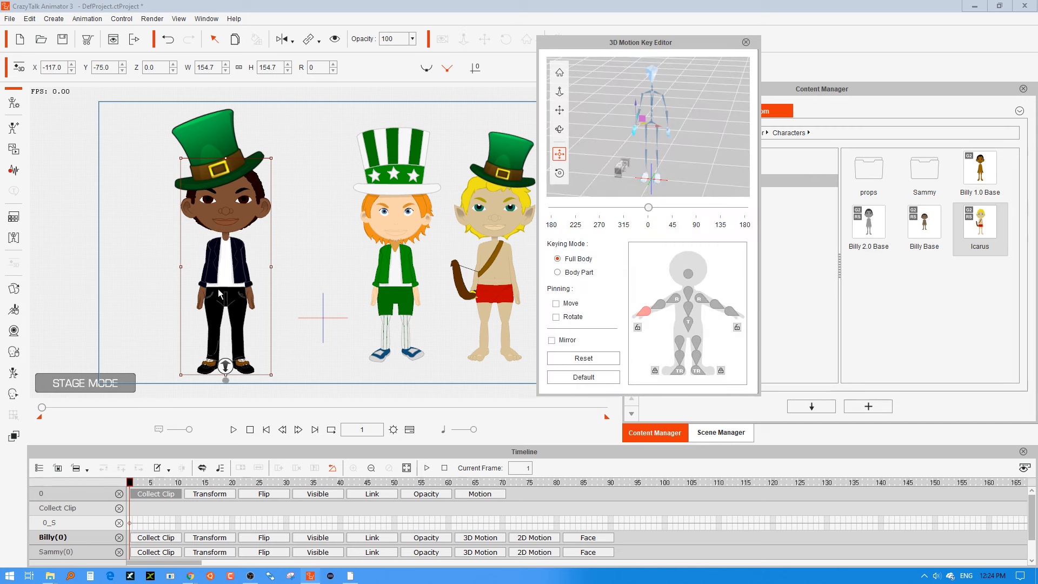
{"action": "left_click", "coordinate": [690, 273]}
{"action": "left_click", "coordinate": [560, 173]}
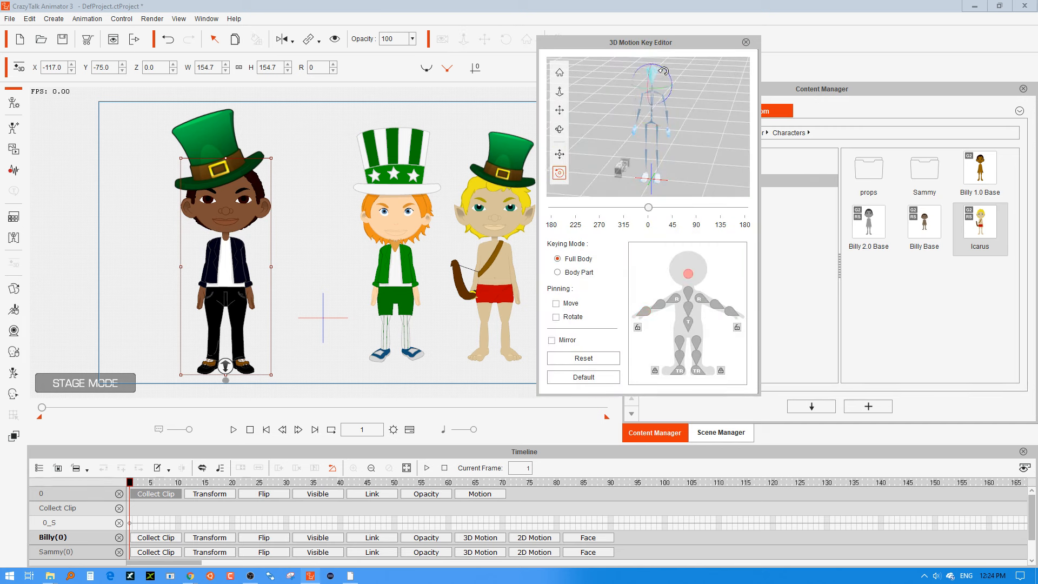
{"action": "mouse_move", "coordinate": [665, 71]}
{"action": "left_mouse_down"}
{"action": "mouse_move", "coordinate": [672, 79]}
{"action": "mouse_move", "coordinate": [645, 66]}
{"action": "mouse_move", "coordinate": [662, 60]}
{"action": "left_mouse_up"}
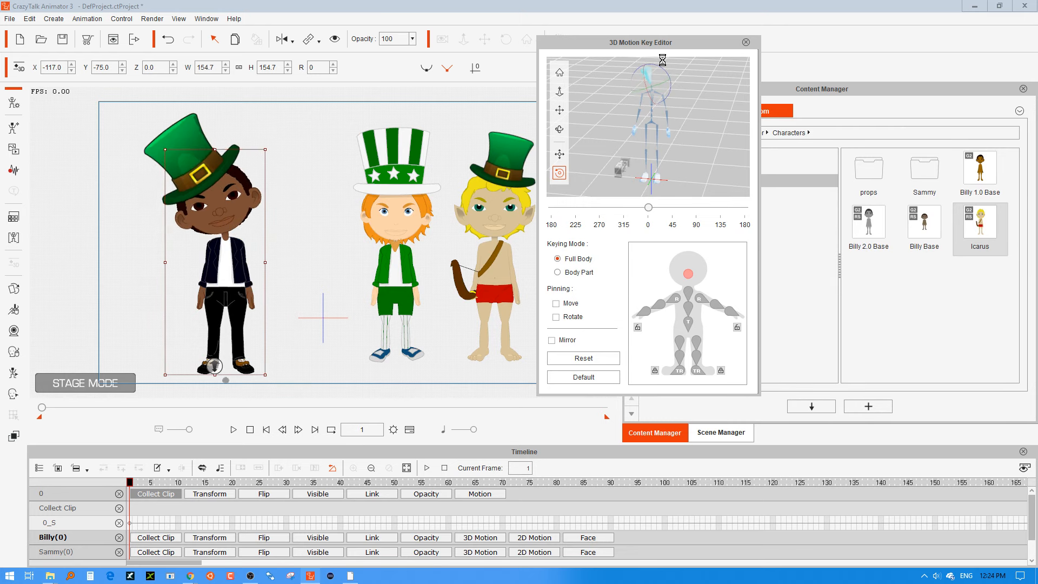
Tilt Icarus's head slightly in the 3D Motion Key Editor and turn the character to the 45-degree angle.
{"action": "left_click", "coordinate": [498, 221]}
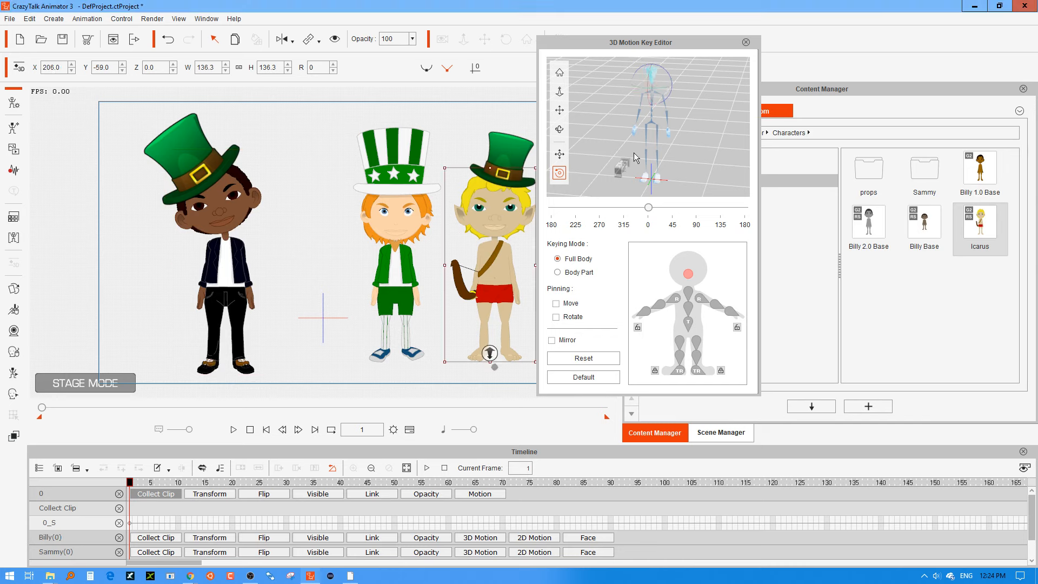
{"action": "left_click_drag", "start_coordinate": [671, 77], "coordinate": [711, 59]}
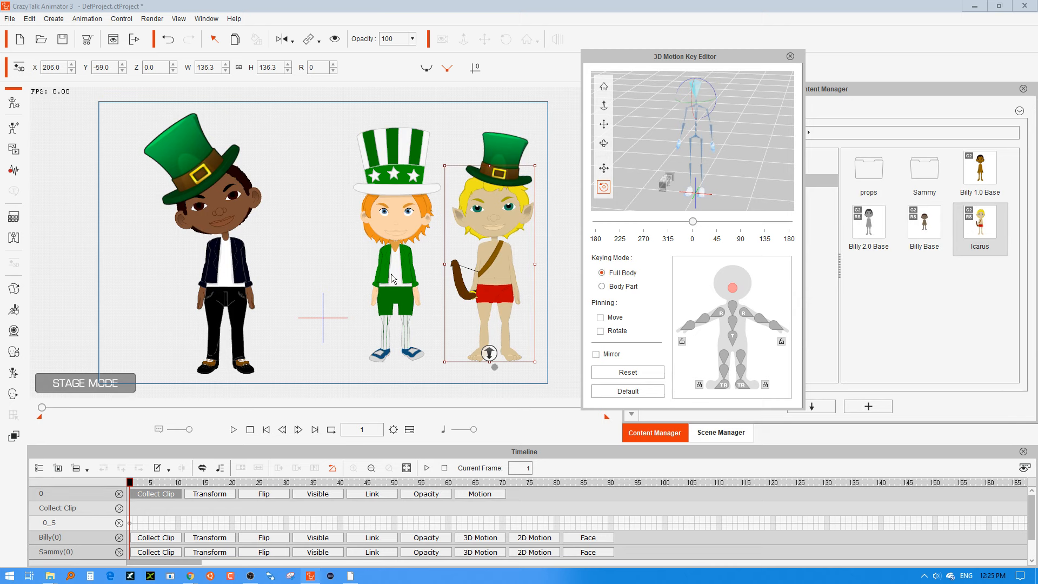
{"action": "key", "text": "Right"}
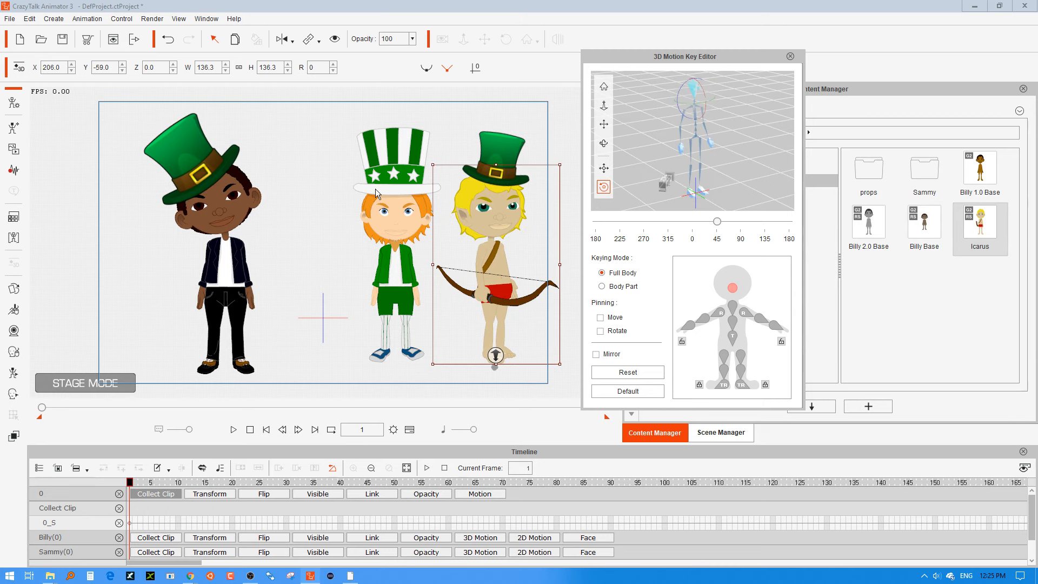
Close the 3D Motion Key Editor and switch Icarus's hat to its 45 view with the hat's action menu.
{"action": "left_click", "coordinate": [493, 143]}
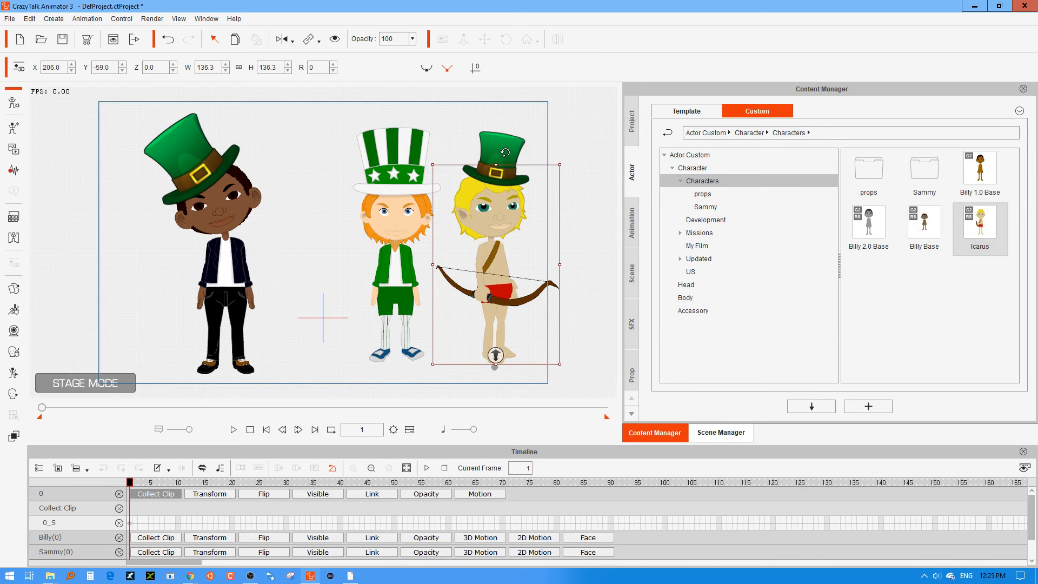
{"action": "left_click", "coordinate": [504, 152]}
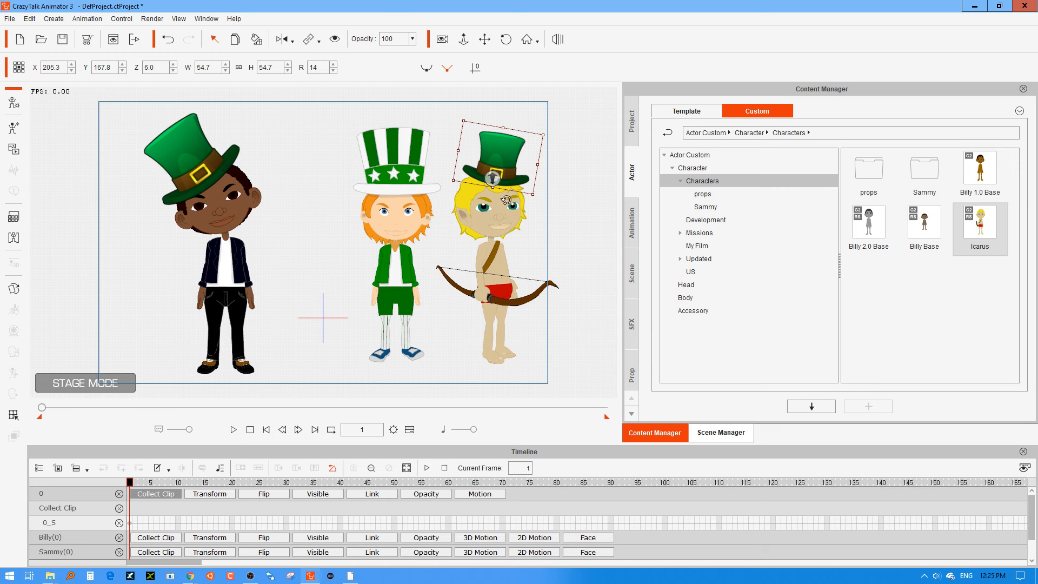
{"action": "right_click", "coordinate": [510, 159]}
{"action": "mouse_move", "coordinate": [541, 170]}
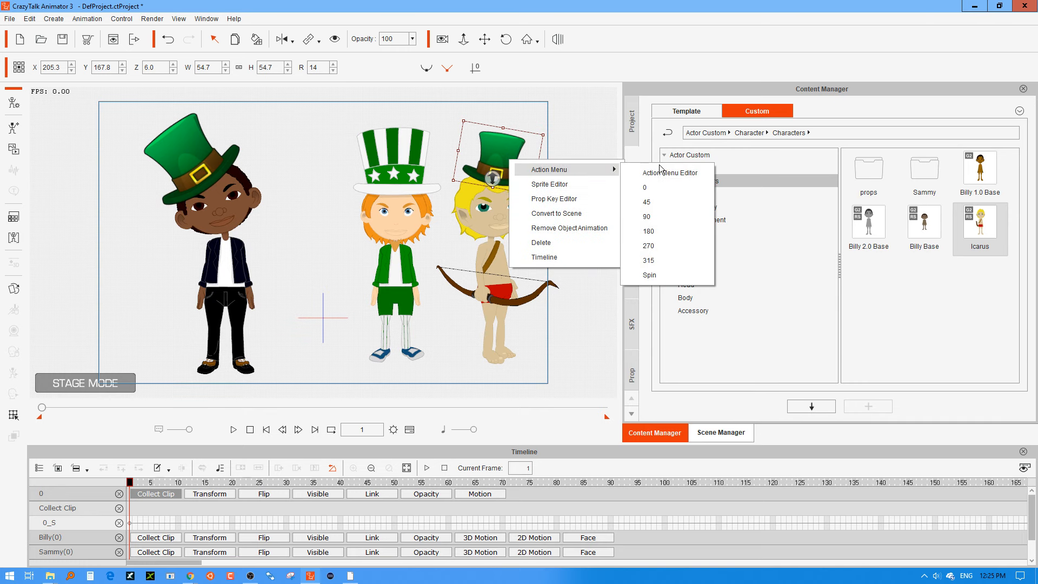
{"action": "left_click", "coordinate": [650, 202]}
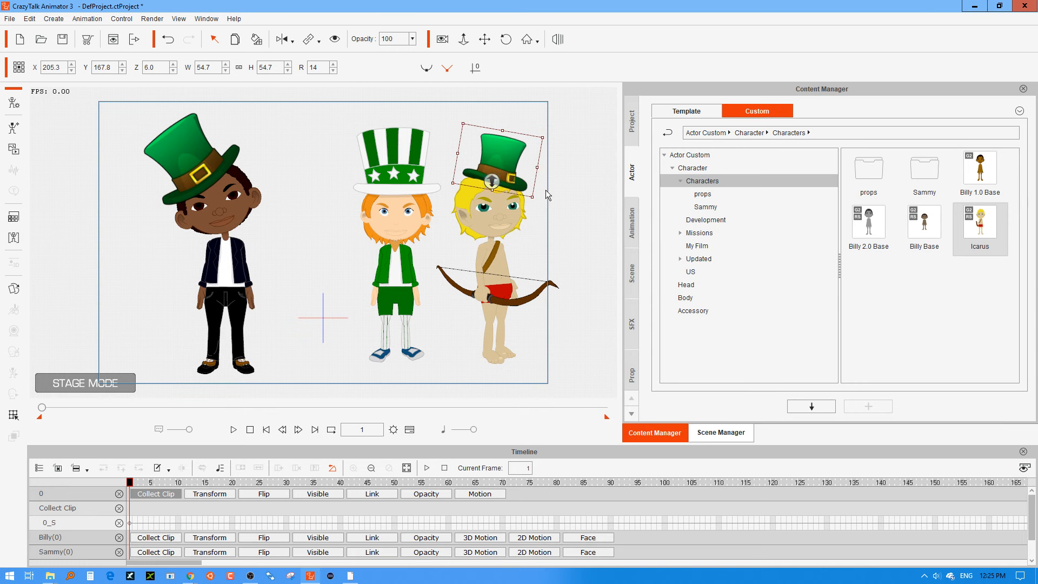
{"action": "left_click", "coordinate": [567, 178]}
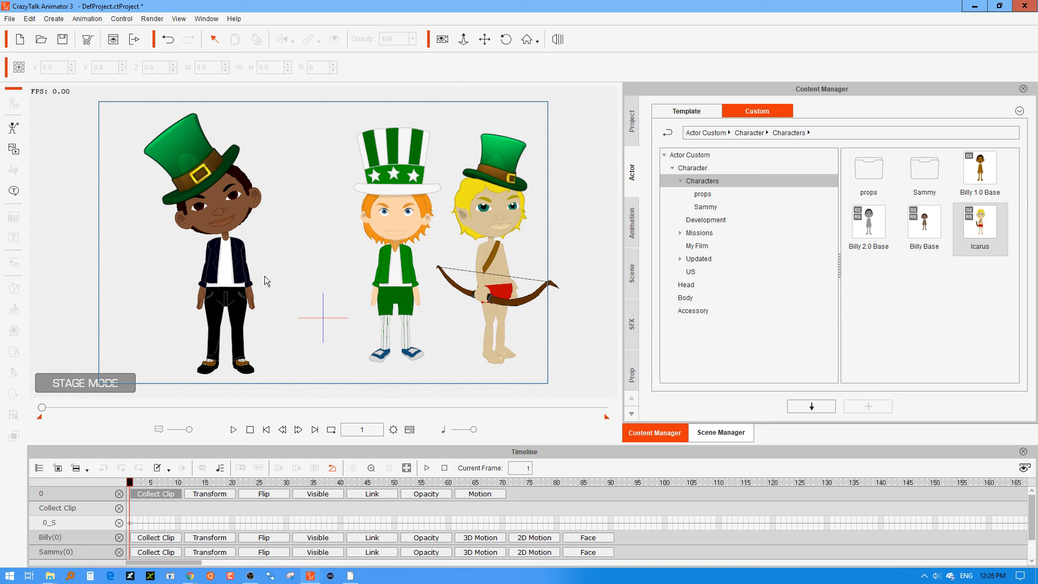
Apply the Dance_MJ_Saul performance from the Perform > G2 animation templates to Billy.
{"action": "left_click", "coordinate": [225, 286]}
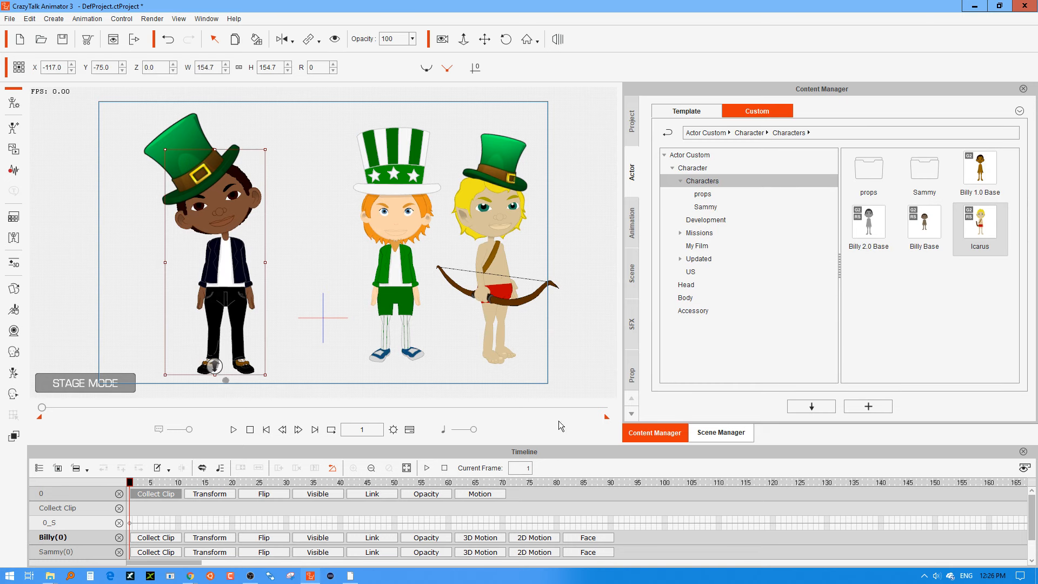
{"action": "left_click", "coordinate": [632, 219]}
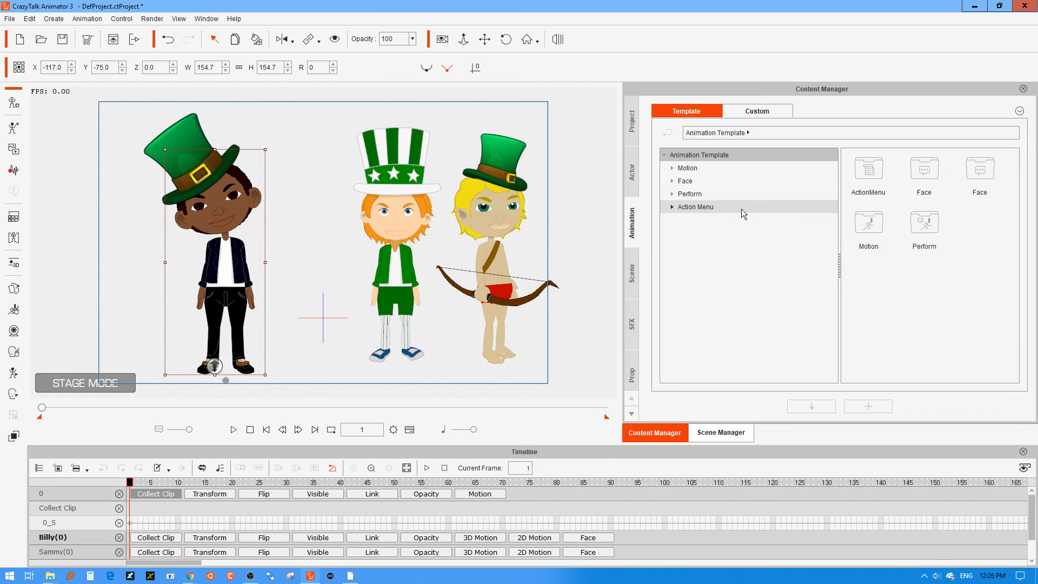
{"action": "left_click", "coordinate": [674, 169]}
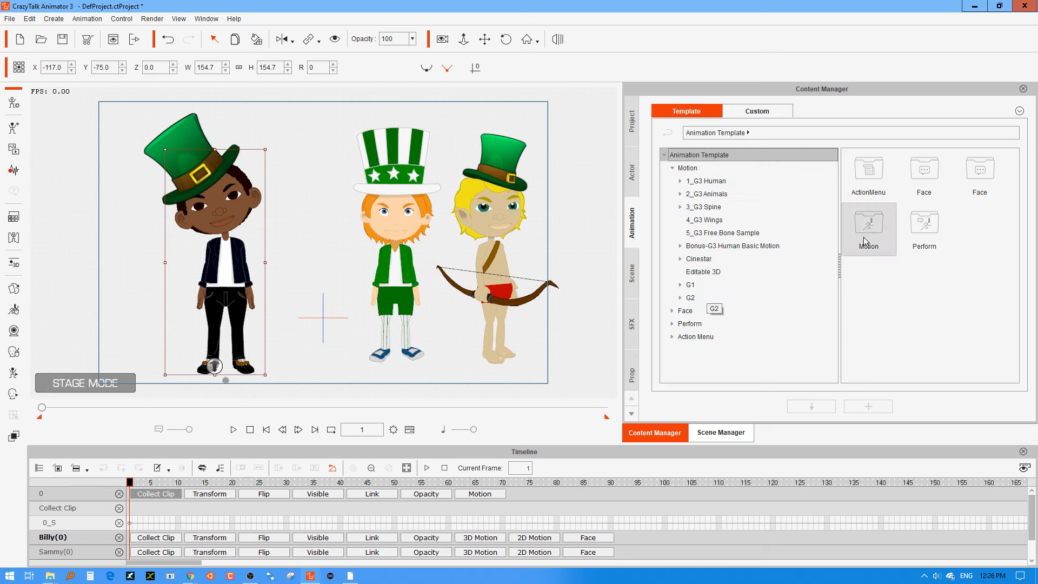
{"action": "double_click", "coordinate": [925, 225]}
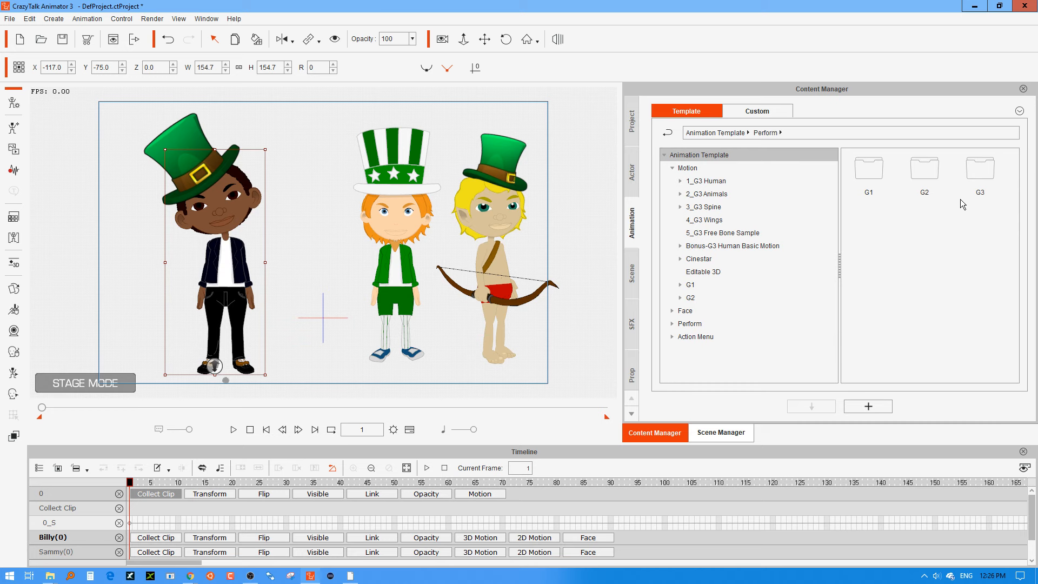
{"action": "left_click", "coordinate": [869, 174]}
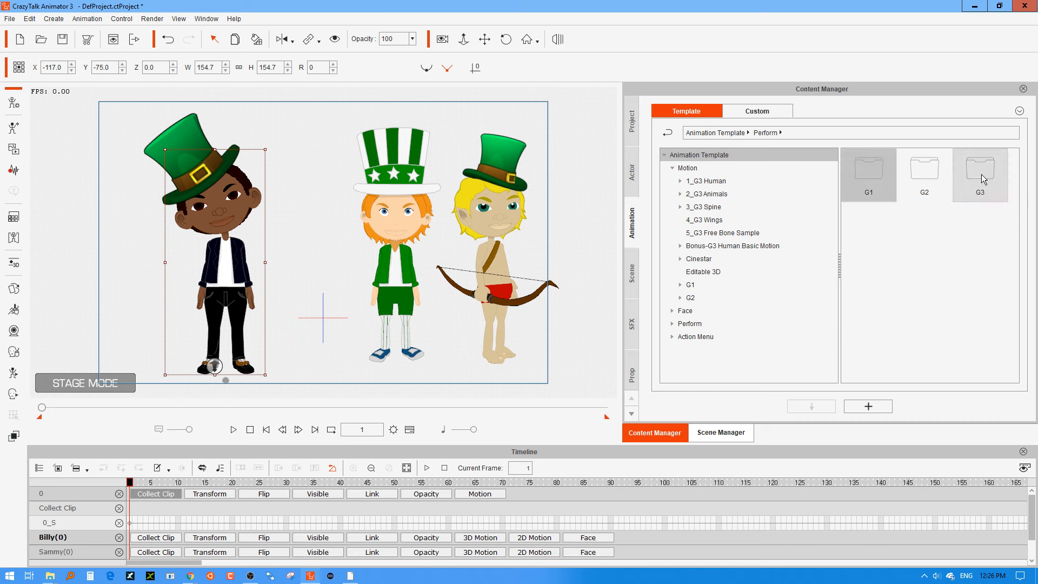
{"action": "double_click", "coordinate": [917, 171]}
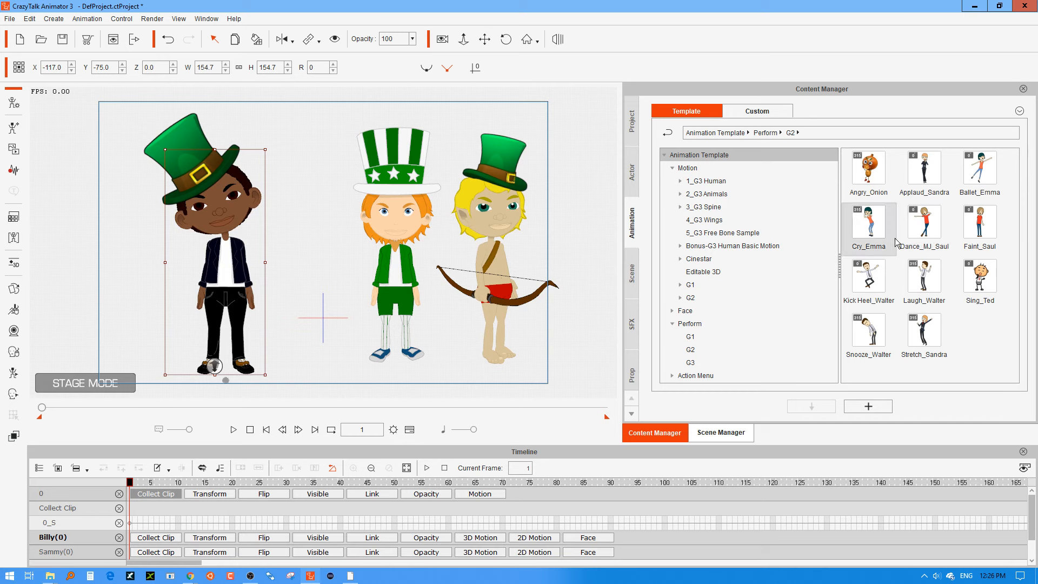
{"action": "left_click", "coordinate": [931, 228]}
{"action": "left_click_drag", "start_coordinate": [931, 228], "coordinate": [232, 278]}
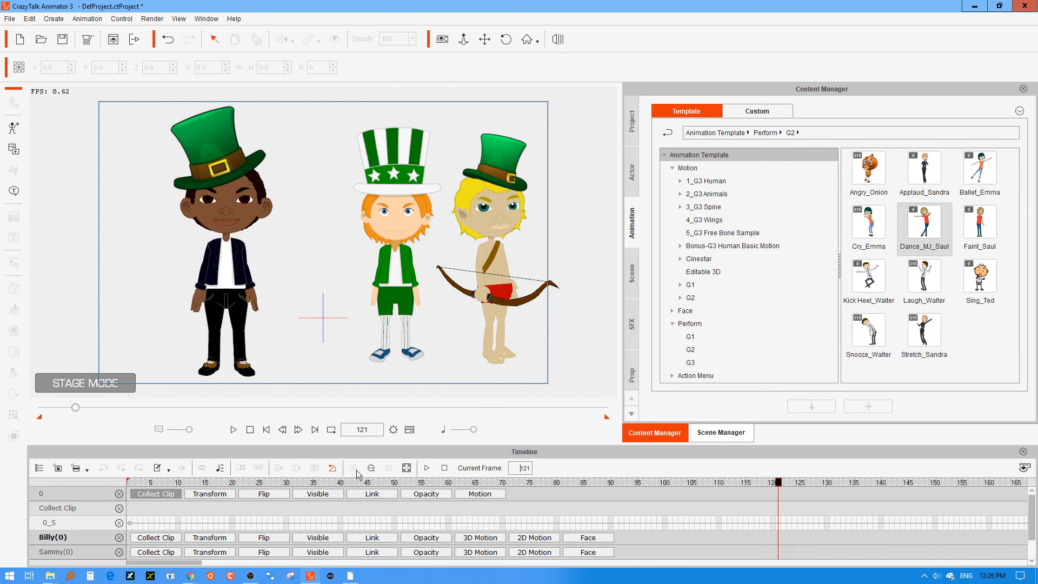
Set the project's total animation length to 121 frames in Project Settings.
{"action": "left_click", "coordinate": [394, 431]}
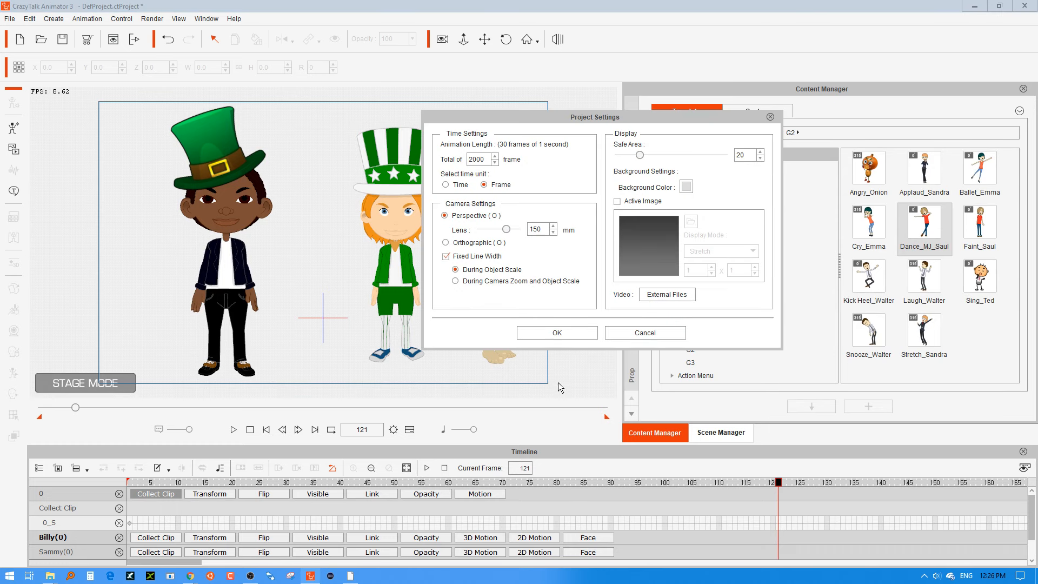
{"action": "left_click_drag", "start_coordinate": [487, 162], "coordinate": [408, 173]}
{"action": "type", "text": "121"}
{"action": "left_click", "coordinate": [582, 335]}
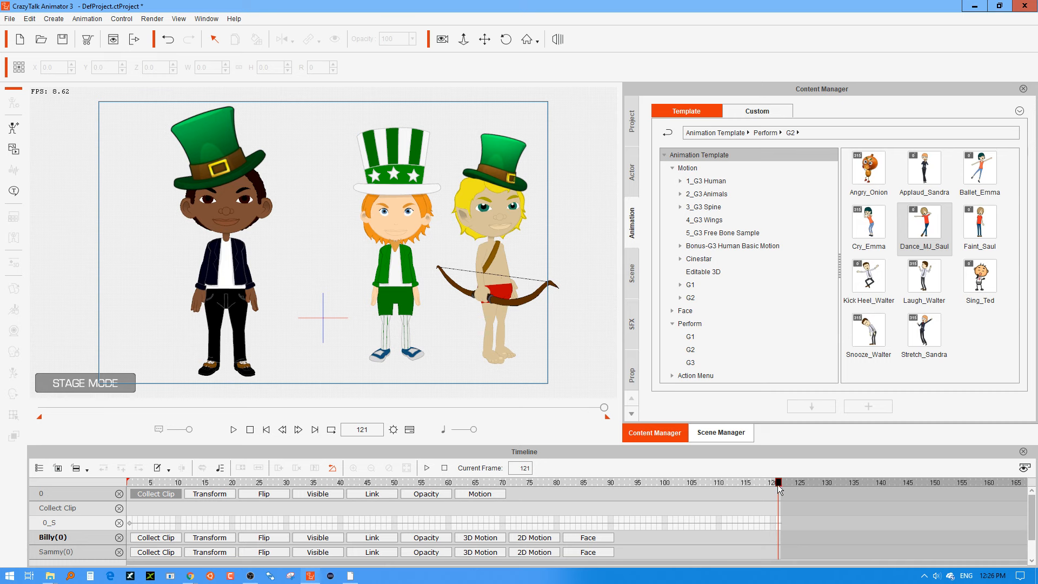
Rewind to frame 1 and step through Billy's dance to frame 31, checking how the hat follows his head.
{"action": "left_click_drag", "start_coordinate": [778, 487], "coordinate": [118, 496]}
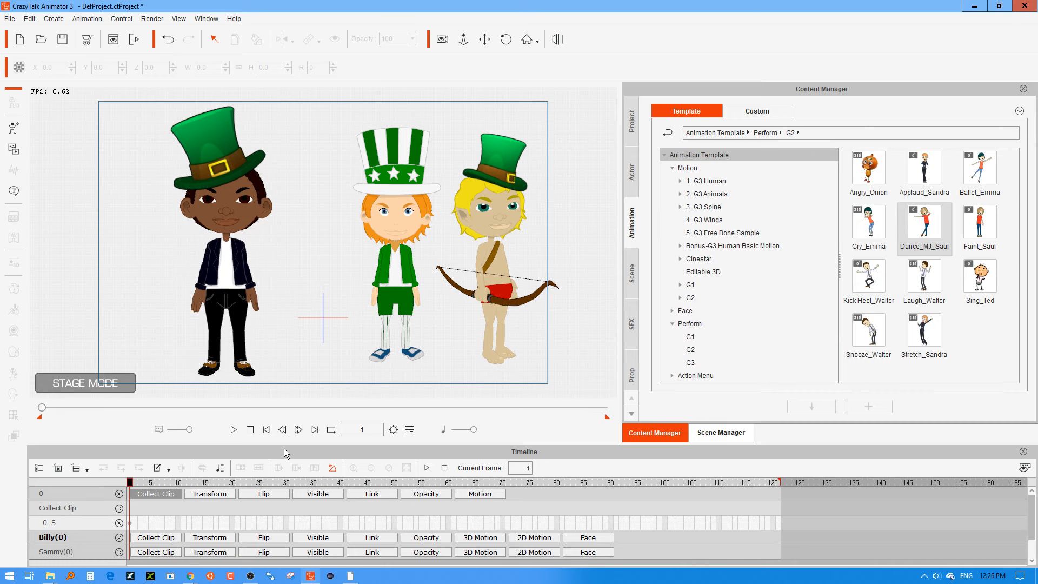
{"action": "left_click", "coordinate": [300, 430]}
{"action": "left_click", "coordinate": [300, 430]}
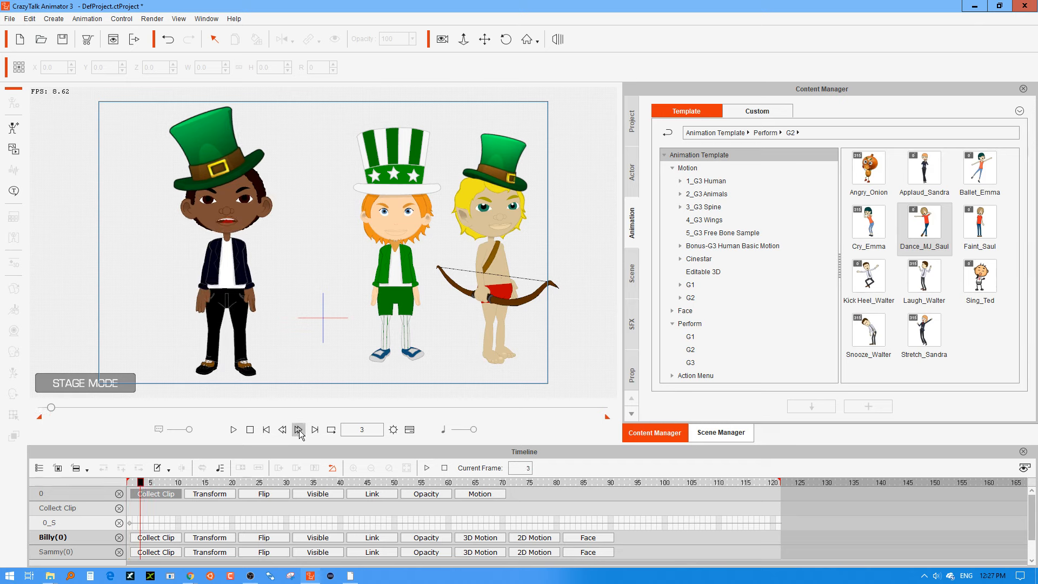
{"action": "left_click", "coordinate": [300, 430]}
{"action": "left_click", "coordinate": [300, 430]}
{"action": "left_click", "coordinate": [300, 430]}
{"action": "left_click", "coordinate": [300, 429]}
{"action": "left_click", "coordinate": [300, 429]}
{"action": "left_click", "coordinate": [300, 429]}
{"action": "left_click", "coordinate": [300, 428]}
{"action": "left_click", "coordinate": [300, 428]}
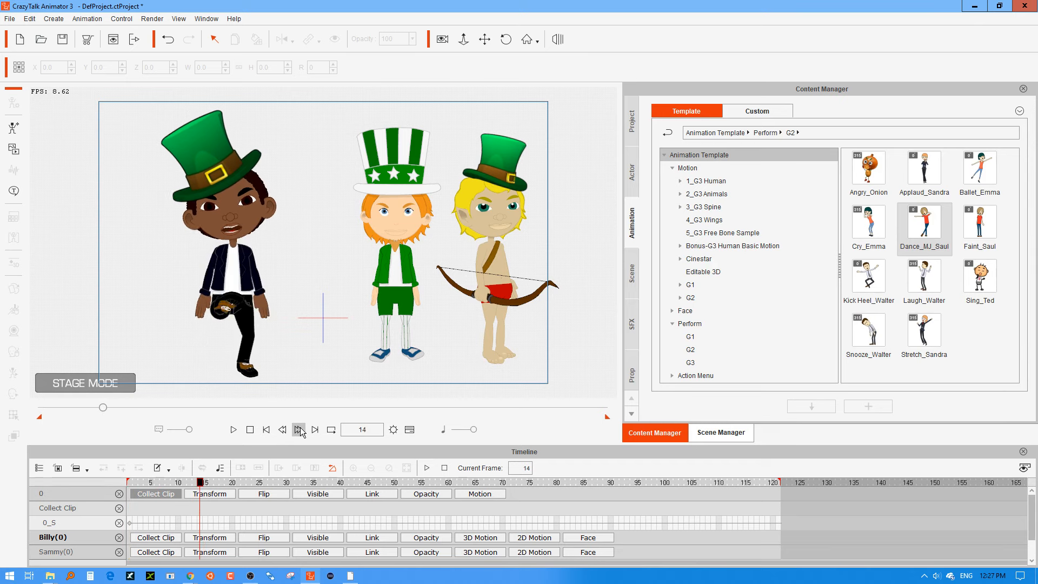
{"action": "left_click", "coordinate": [301, 429]}
{"action": "left_click", "coordinate": [300, 428]}
{"action": "left_click", "coordinate": [300, 429]}
{"action": "left_click", "coordinate": [300, 428]}
{"action": "left_click", "coordinate": [300, 429]}
{"action": "left_click", "coordinate": [300, 428]}
{"action": "left_click", "coordinate": [301, 430]}
{"action": "left_click", "coordinate": [300, 430]}
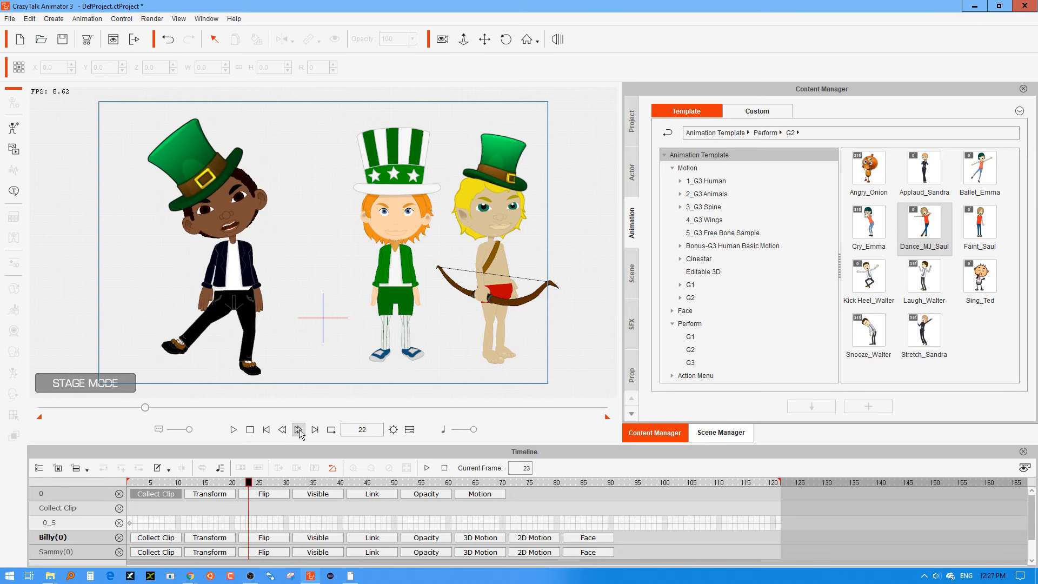
{"action": "left_click", "coordinate": [300, 429]}
{"action": "left_click", "coordinate": [300, 429]}
{"action": "left_click", "coordinate": [301, 430]}
{"action": "left_click", "coordinate": [300, 429]}
{"action": "left_click", "coordinate": [300, 429]}
{"action": "left_click", "coordinate": [300, 430]}
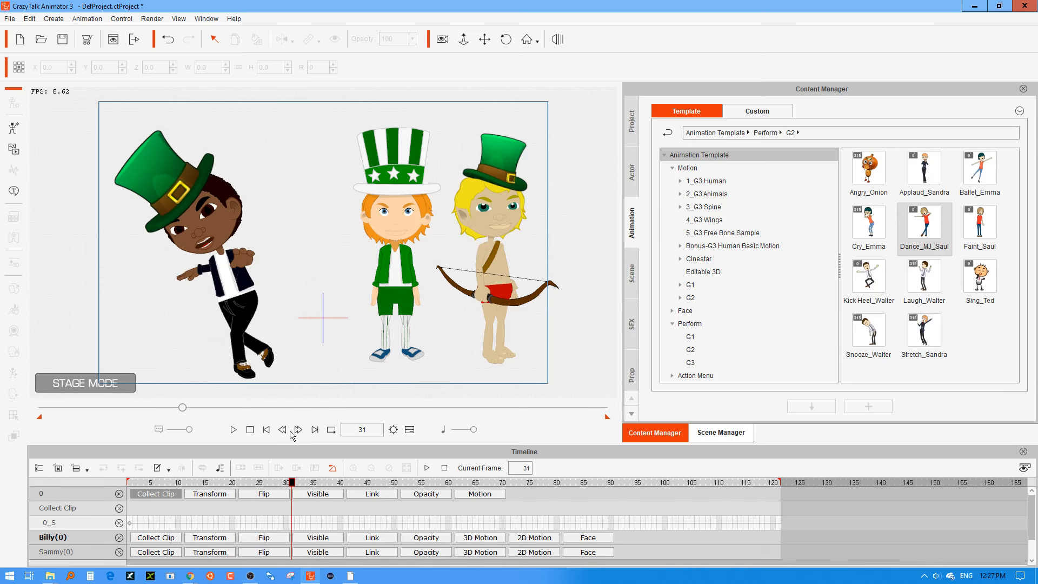
Step back and forth around Billy's head turn and stop at frame 29.
{"action": "left_click", "coordinate": [284, 429]}
{"action": "left_click", "coordinate": [284, 429]}
{"action": "left_click", "coordinate": [284, 429]}
{"action": "left_click", "coordinate": [284, 428]}
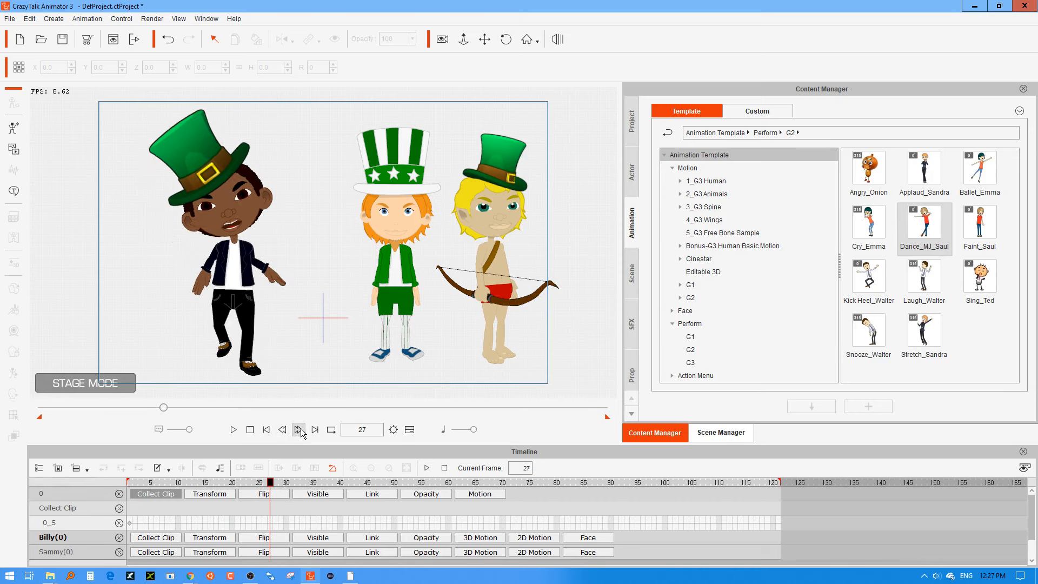
{"action": "left_click", "coordinate": [299, 430]}
{"action": "left_click", "coordinate": [299, 430]}
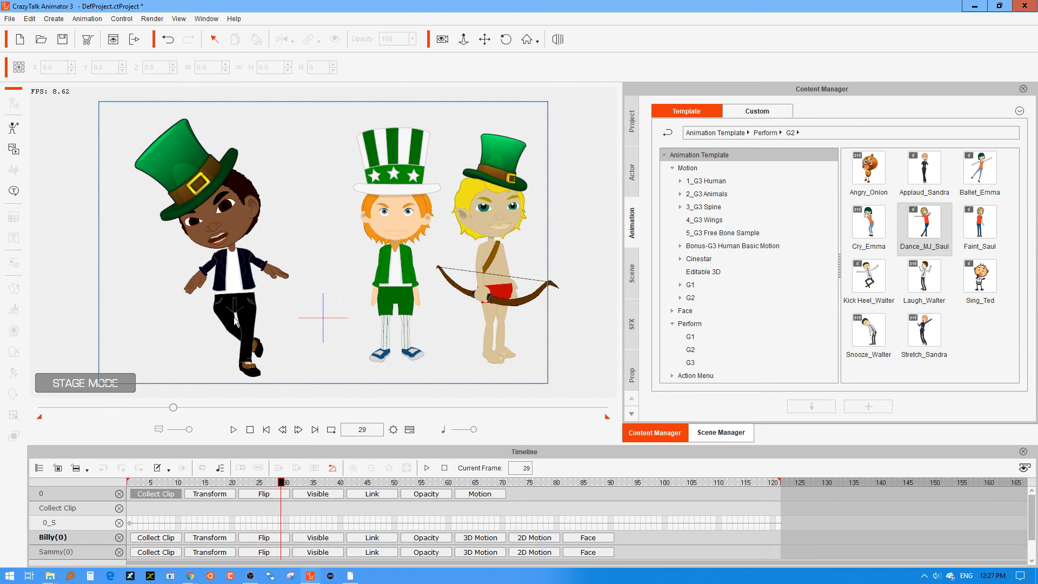
Try the 270 view from the action menu on Billy's hat at frame 29.
{"action": "left_click", "coordinate": [198, 192]}
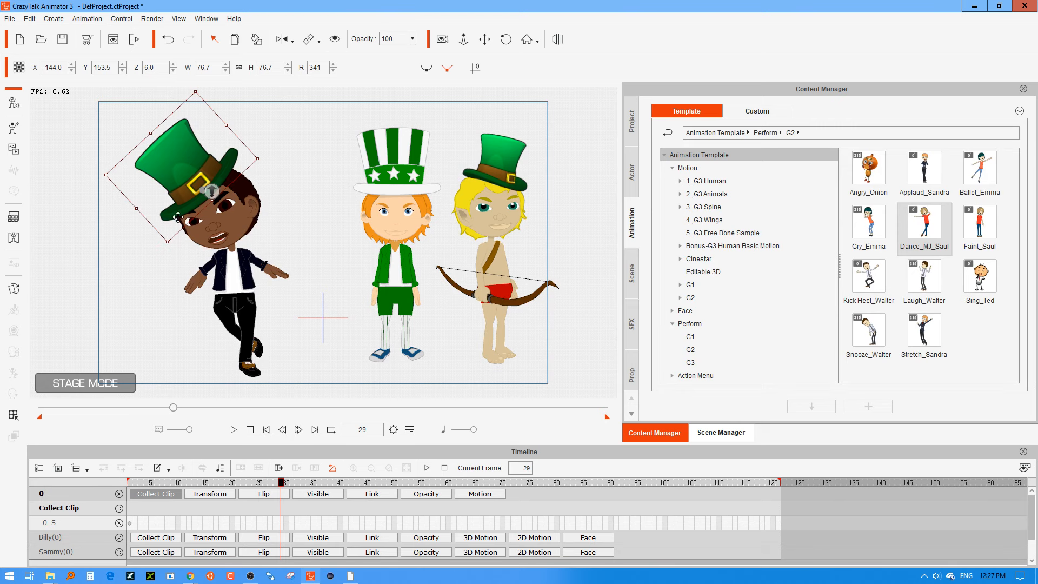
{"action": "right_click", "coordinate": [191, 168]}
{"action": "mouse_move", "coordinate": [287, 179]}
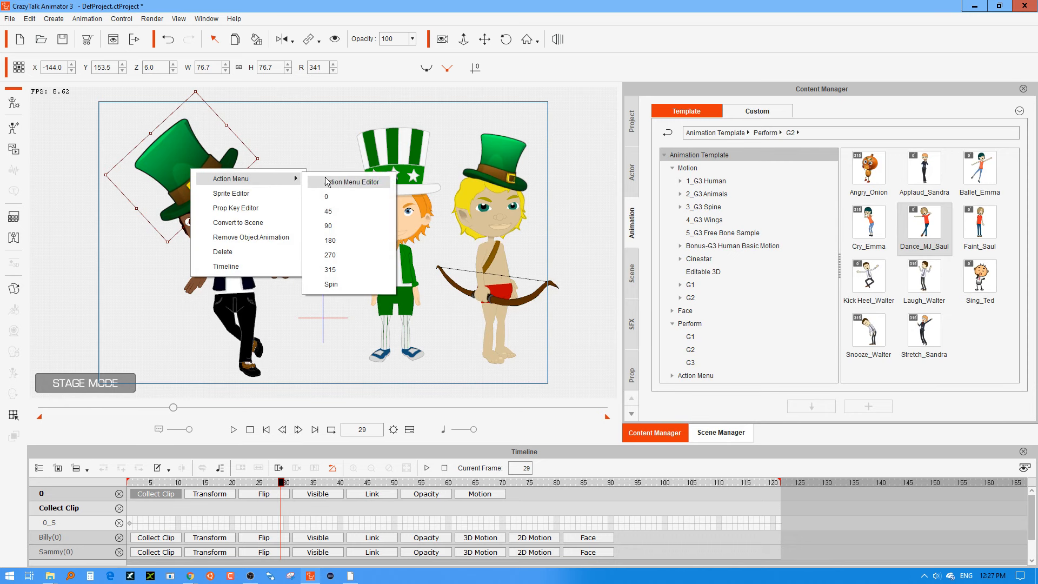
{"action": "left_click", "coordinate": [345, 255]}
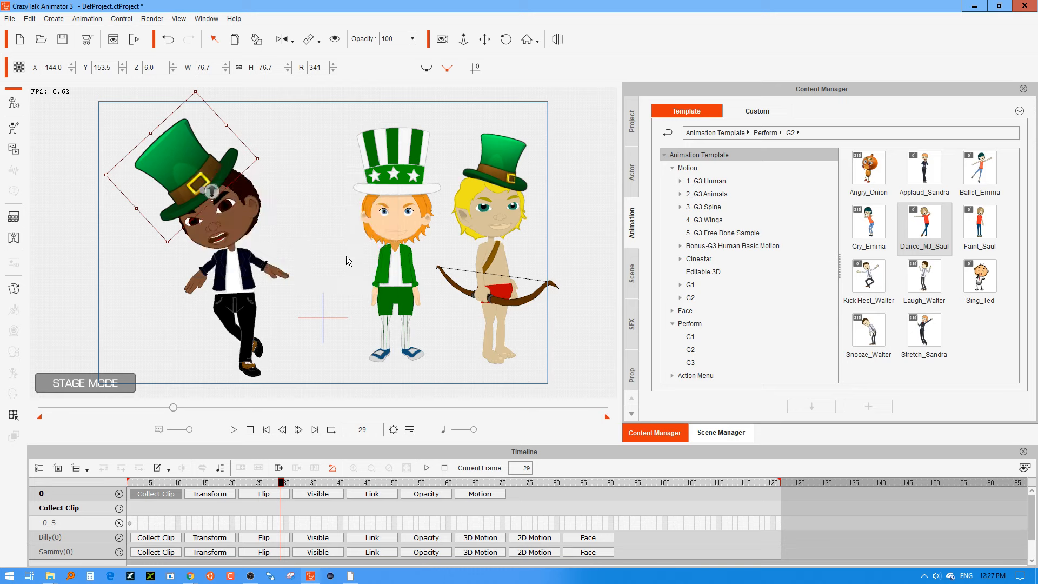
Switch Billy's hat to its 315 view at frame 29 using the hat's action menu.
{"action": "right_click", "coordinate": [191, 159]}
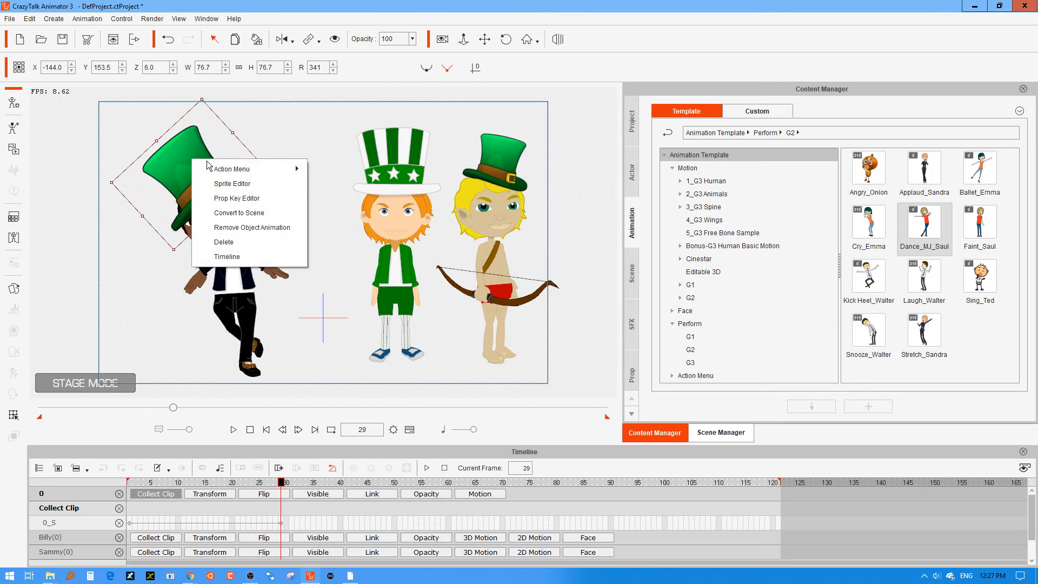
{"action": "mouse_move", "coordinate": [286, 169]}
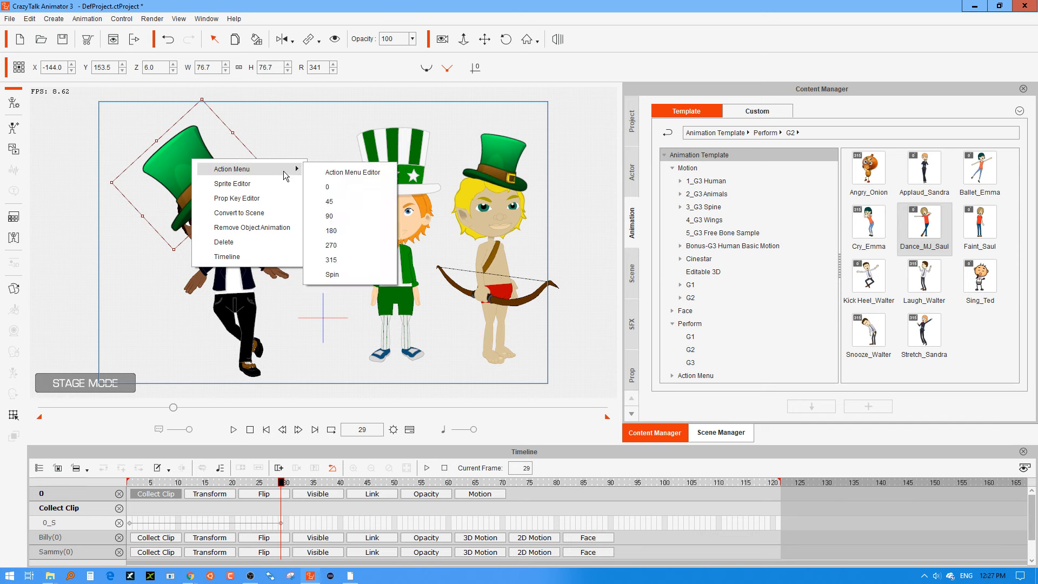
{"action": "left_click", "coordinate": [345, 260]}
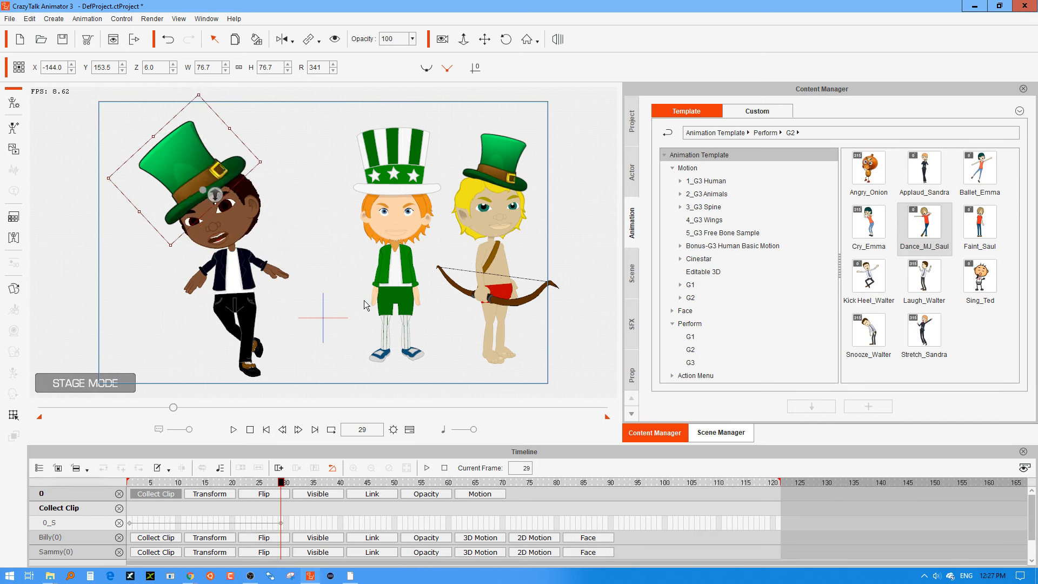
Compare the 45 view of Billy's hat with the 315 view at frame 29 using its action menu.
{"action": "right_click", "coordinate": [211, 168]}
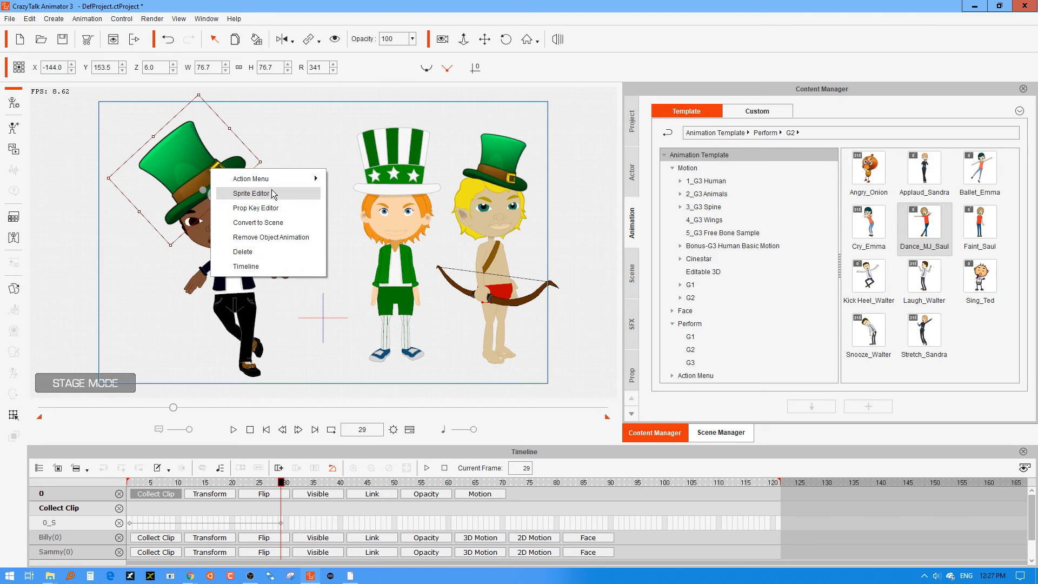
{"action": "mouse_move", "coordinate": [308, 178]}
{"action": "left_click", "coordinate": [359, 209]}
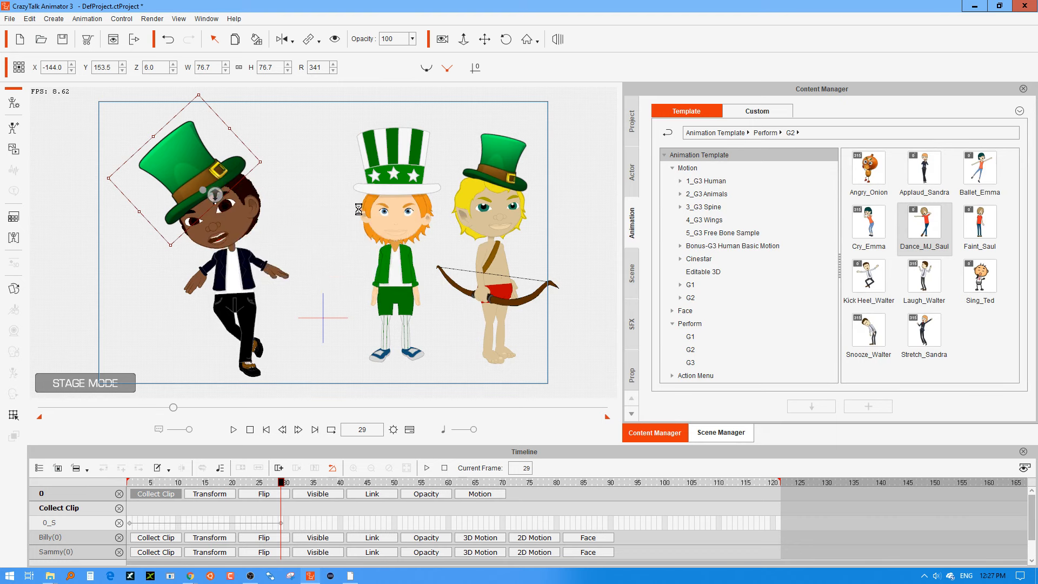
{"action": "right_click", "coordinate": [228, 167]}
{"action": "mouse_move", "coordinate": [301, 179]}
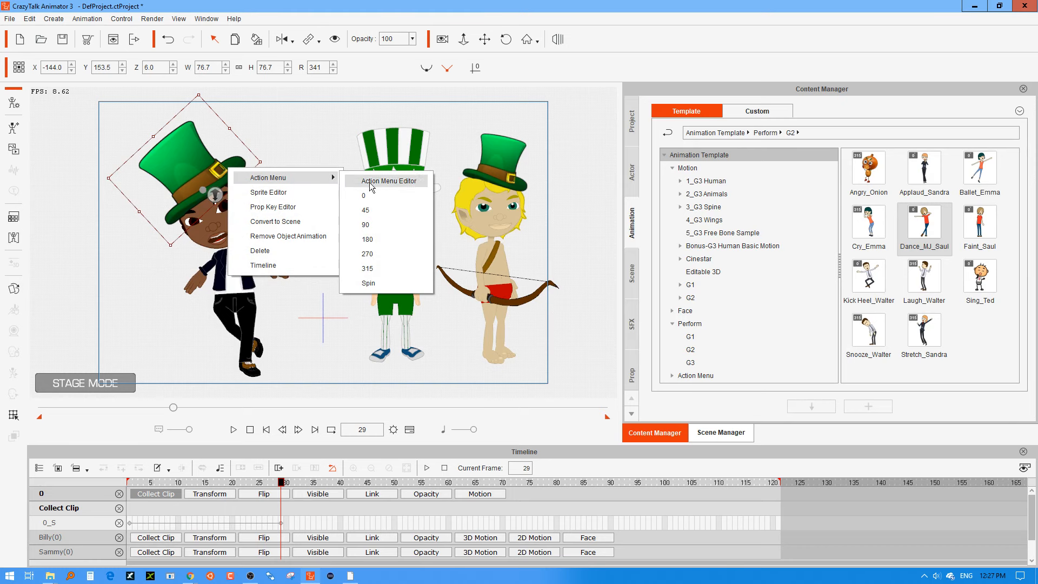
{"action": "left_click", "coordinate": [382, 210]}
{"action": "right_click", "coordinate": [233, 168]}
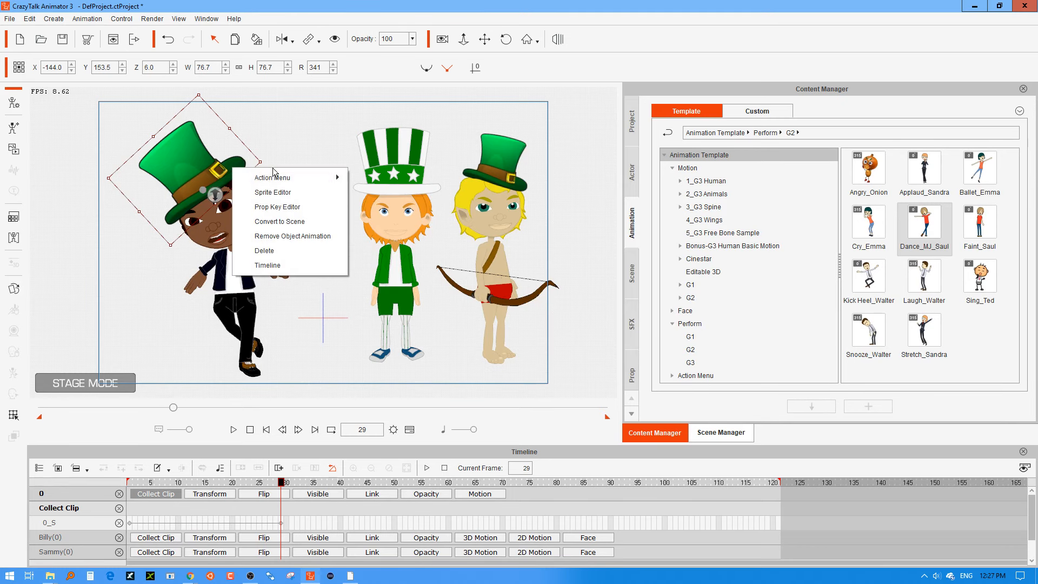
{"action": "mouse_move", "coordinate": [274, 177]}
{"action": "left_click", "coordinate": [381, 210]}
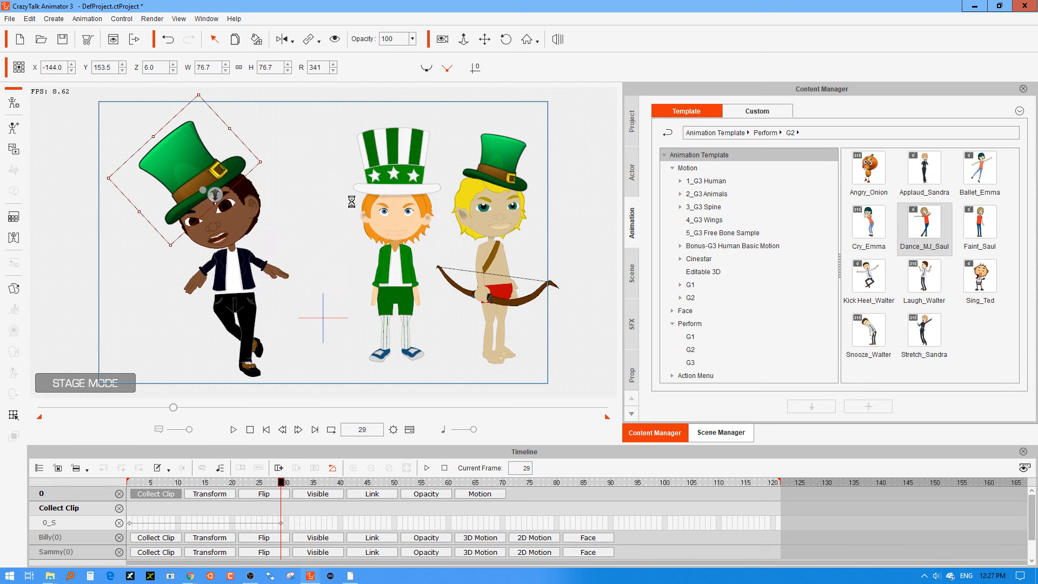
{"action": "right_click", "coordinate": [232, 168]}
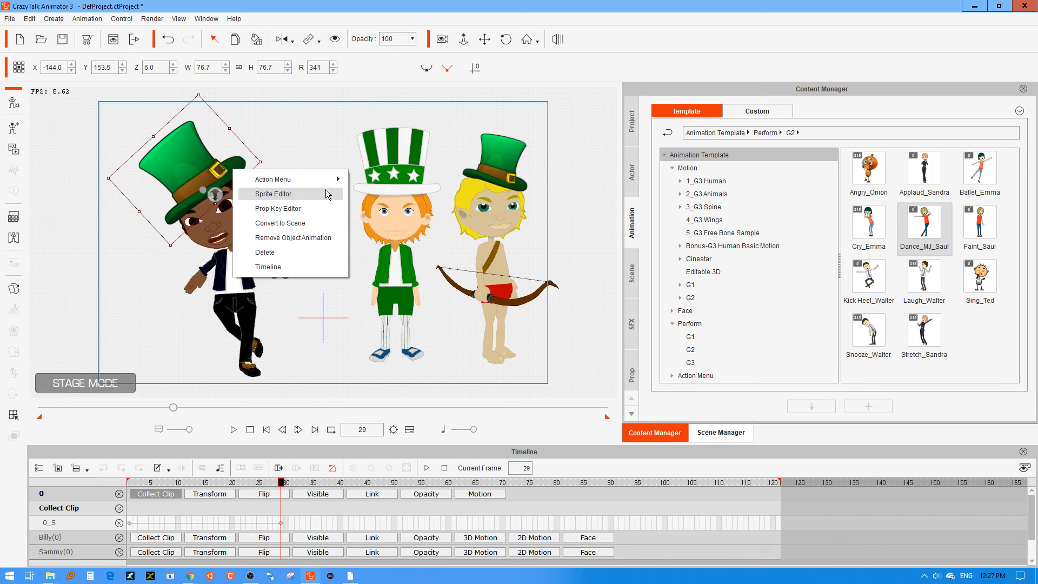
{"action": "mouse_move", "coordinate": [337, 180]}
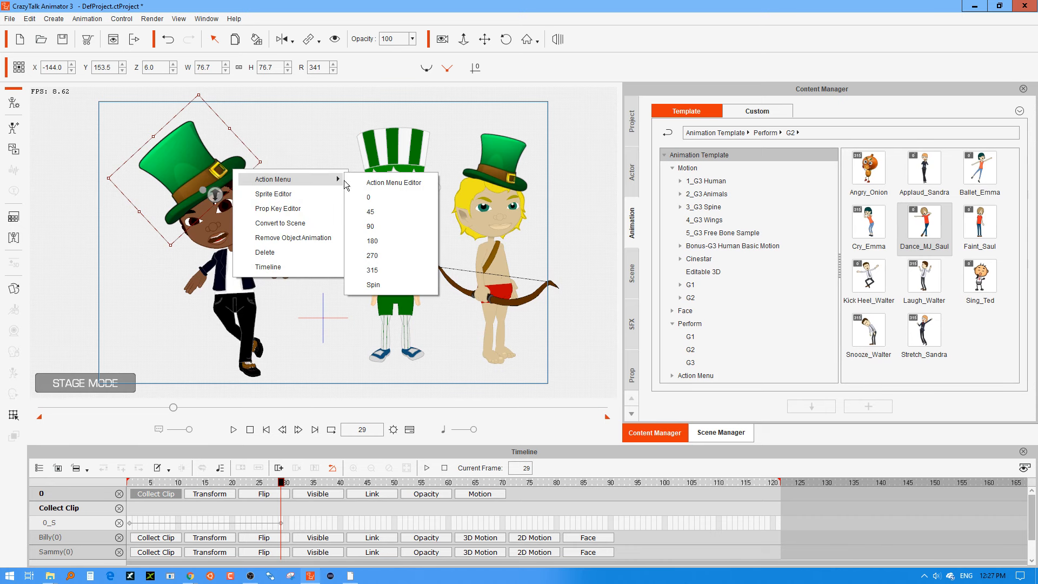
{"action": "left_click", "coordinate": [380, 270]}
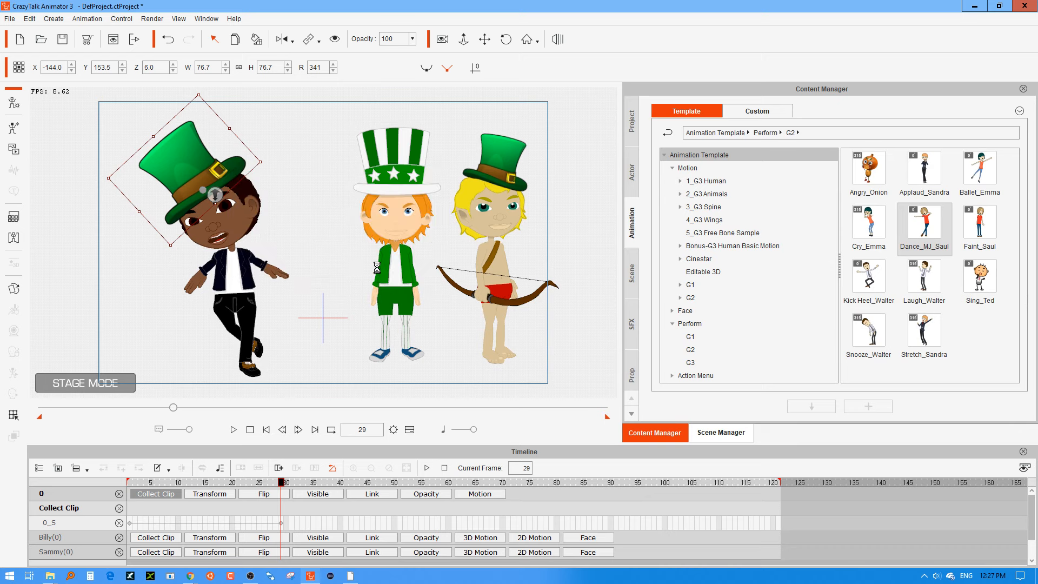
Check the hat's angle sprites in the Sprite Editor and flip Billy's hat horizontally at frame 29.
{"action": "right_click", "coordinate": [233, 166]}
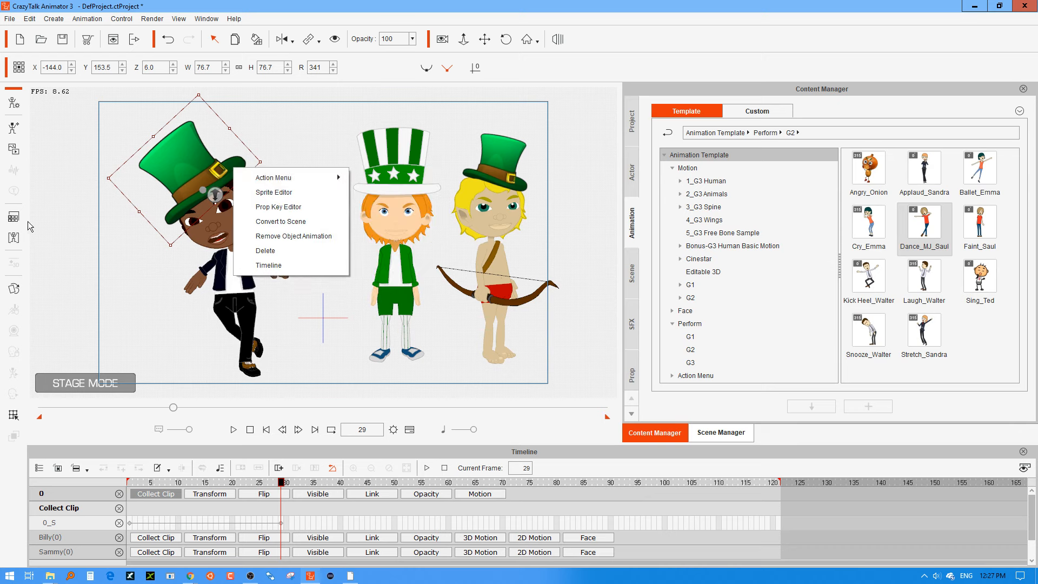
{"action": "left_click", "coordinate": [21, 286]}
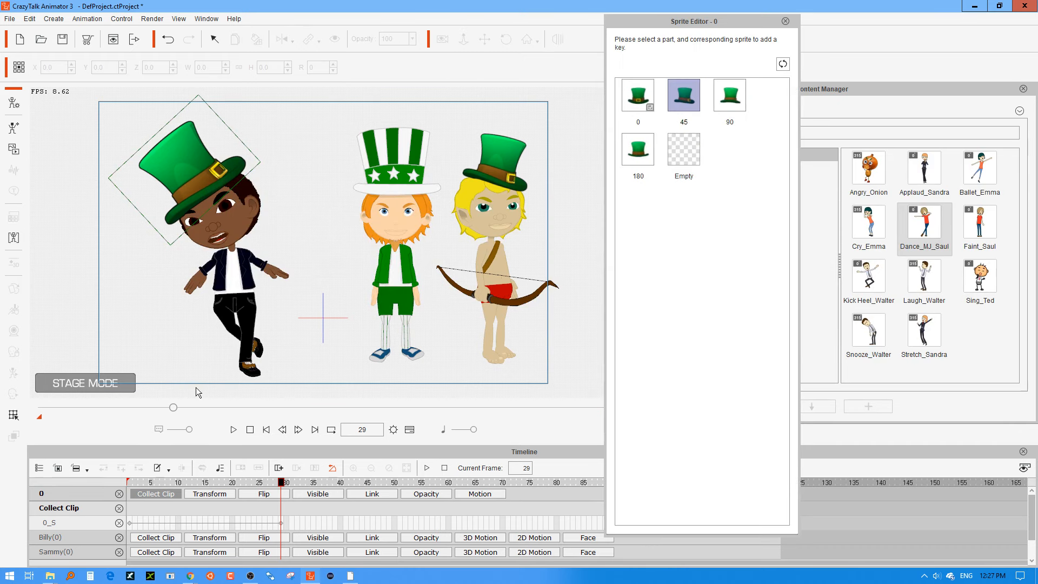
{"action": "left_click", "coordinate": [786, 21]}
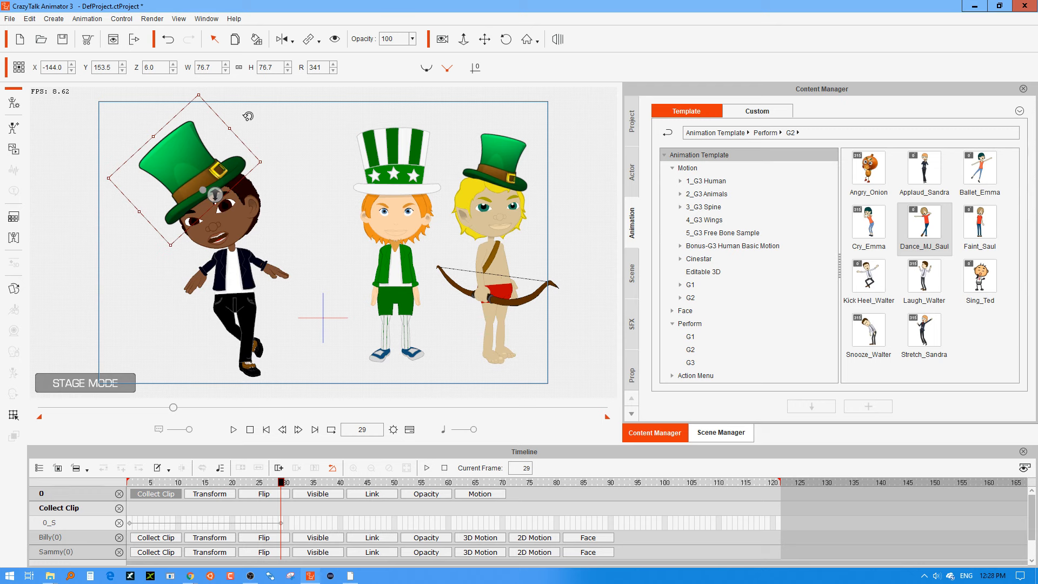
{"action": "left_click", "coordinate": [281, 40]}
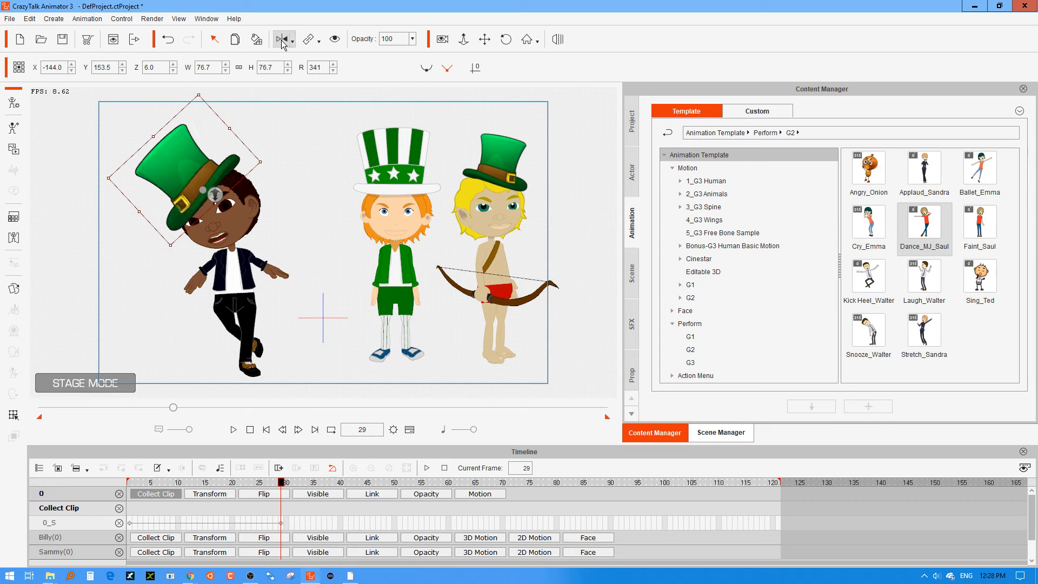
At frame 32, switch Billy's hat to its 90 view and move and rotate it to about 346 degrees to fit his head.
{"action": "left_click_drag", "start_coordinate": [280, 486], "coordinate": [286, 488]}
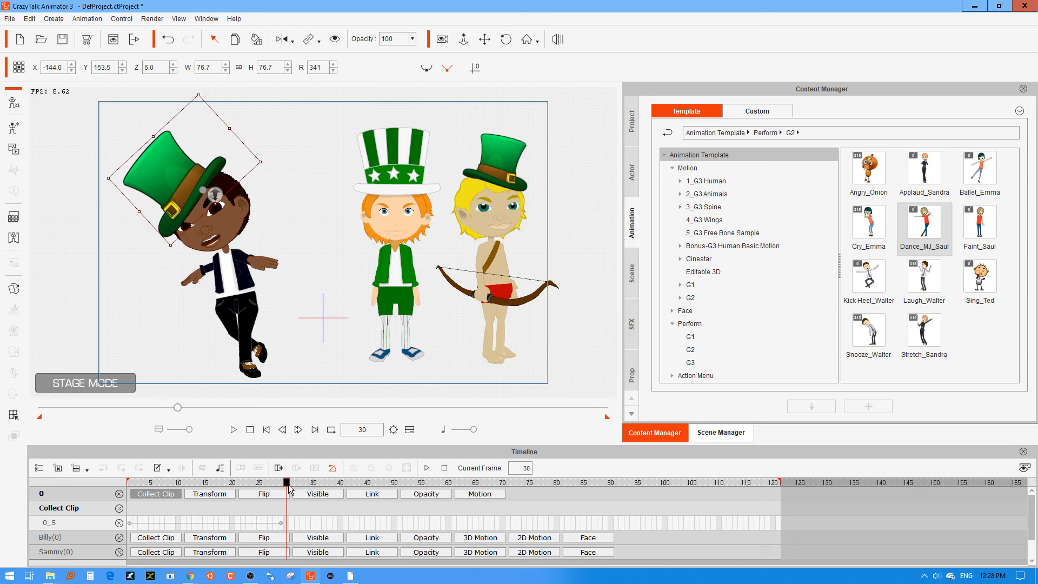
{"action": "left_click", "coordinate": [298, 430]}
{"action": "left_click", "coordinate": [298, 429]}
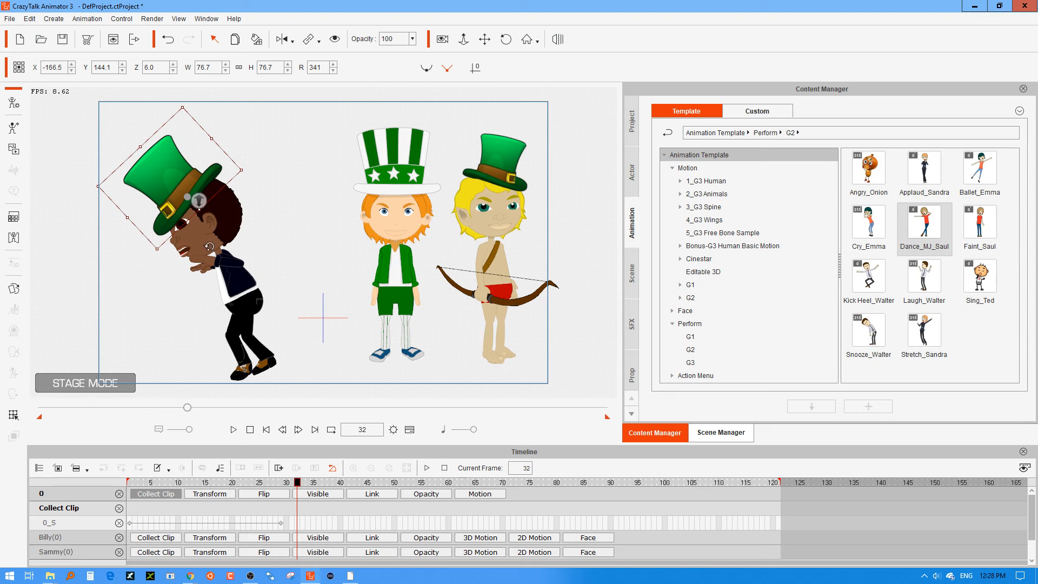
{"action": "right_click", "coordinate": [193, 168]}
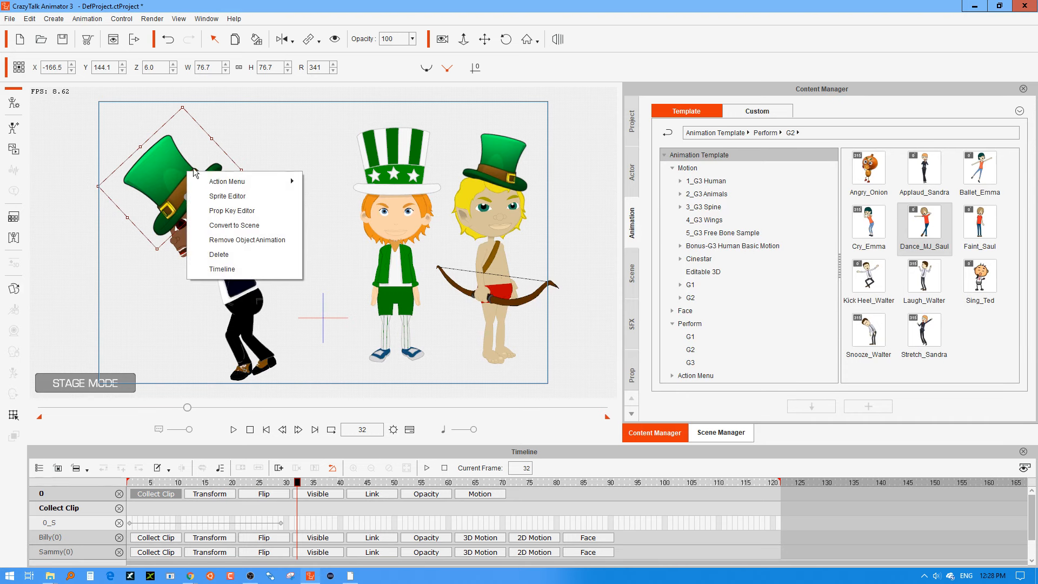
{"action": "mouse_move", "coordinate": [264, 182]}
{"action": "left_click", "coordinate": [336, 228]}
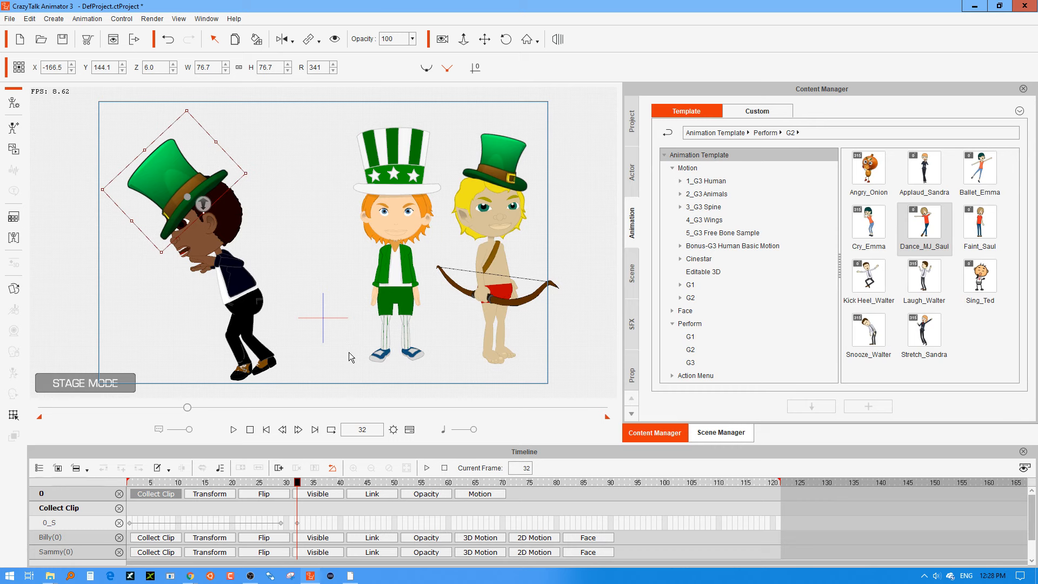
{"action": "left_click_drag", "start_coordinate": [174, 170], "coordinate": [164, 163]}
{"action": "left_click_drag", "start_coordinate": [245, 161], "coordinate": [251, 166]}
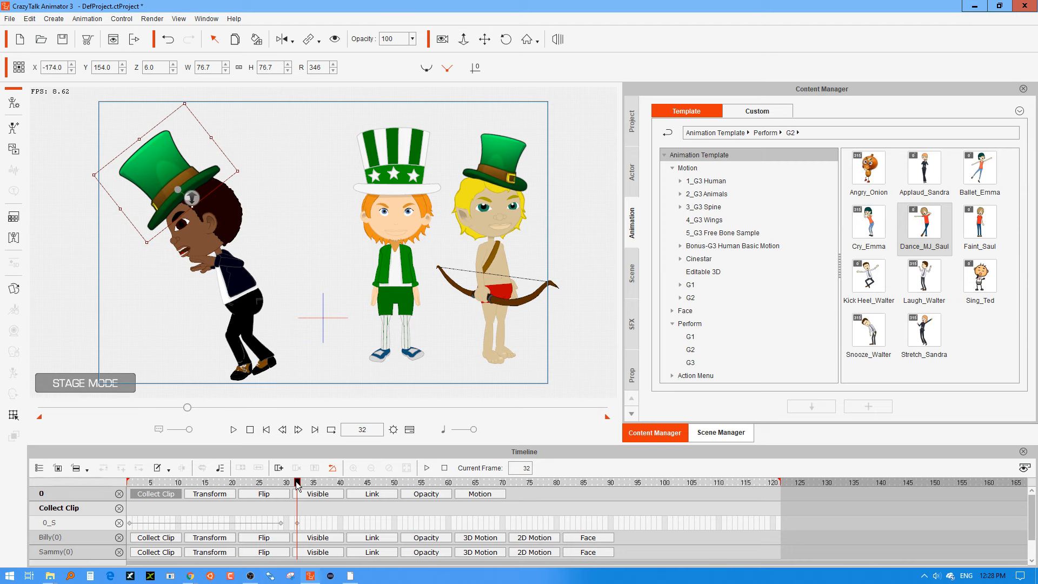
At frame 33, switch Billy's hat to its 180 view and check how it sits on his head through frame 36.
{"action": "mouse_move", "coordinate": [297, 485]}
{"action": "left_mouse_down"}
{"action": "mouse_move", "coordinate": [152, 488]}
{"action": "mouse_move", "coordinate": [326, 487]}
{"action": "mouse_move", "coordinate": [284, 487]}
{"action": "mouse_move", "coordinate": [297, 490]}
{"action": "left_mouse_up"}
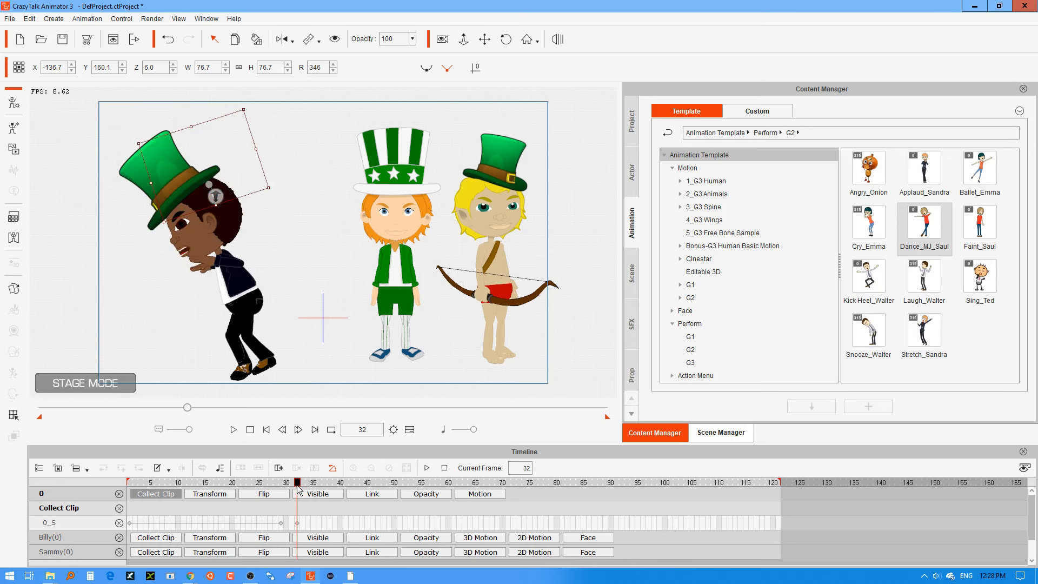
{"action": "left_click", "coordinate": [298, 431]}
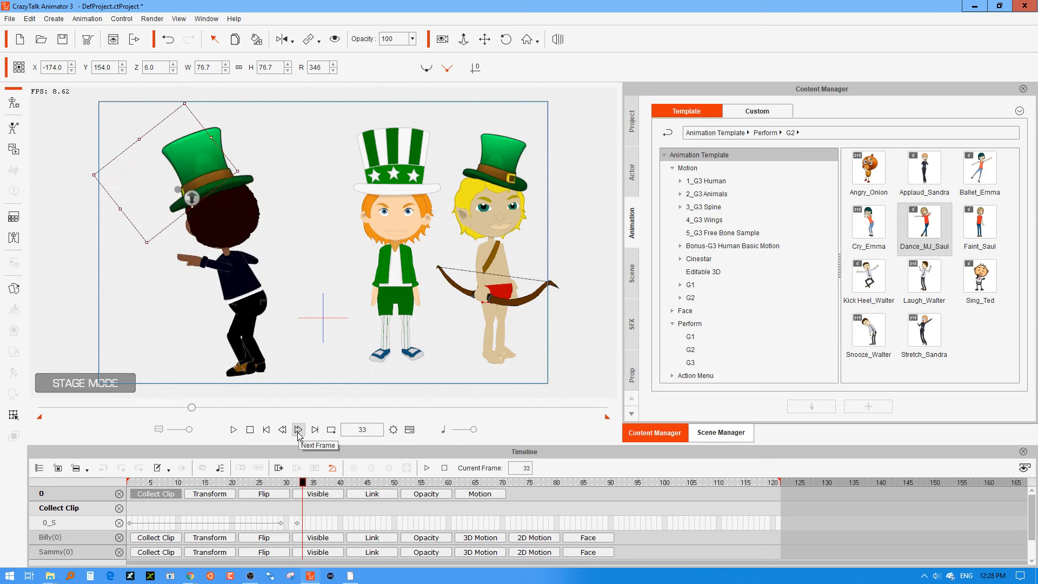
{"action": "right_click", "coordinate": [237, 184]}
{"action": "mouse_move", "coordinate": [338, 193]}
{"action": "left_click", "coordinate": [388, 253]}
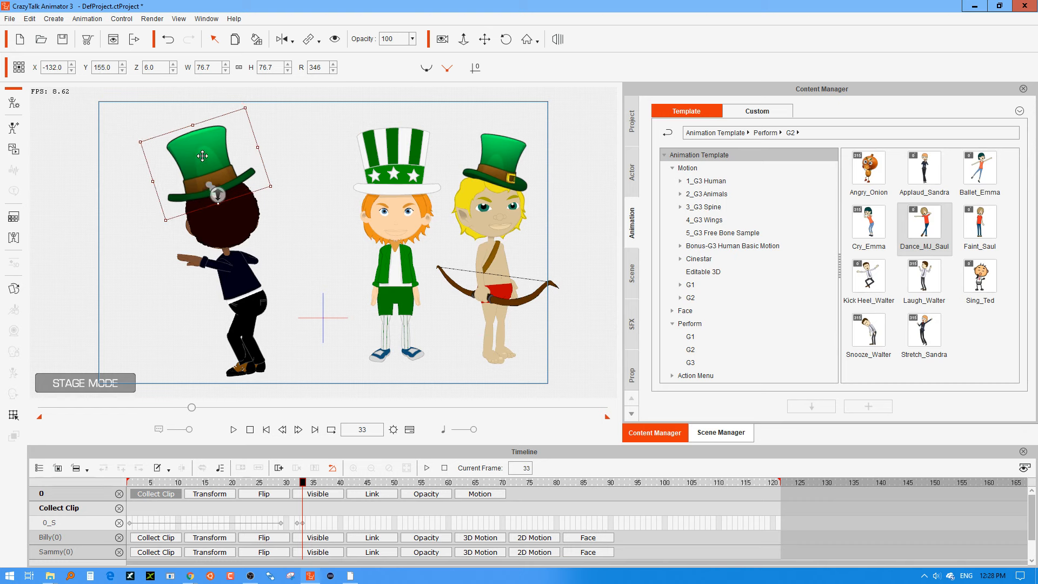
{"action": "left_click", "coordinate": [308, 483]}
{"action": "left_click_drag", "start_coordinate": [311, 486], "coordinate": [319, 487]}
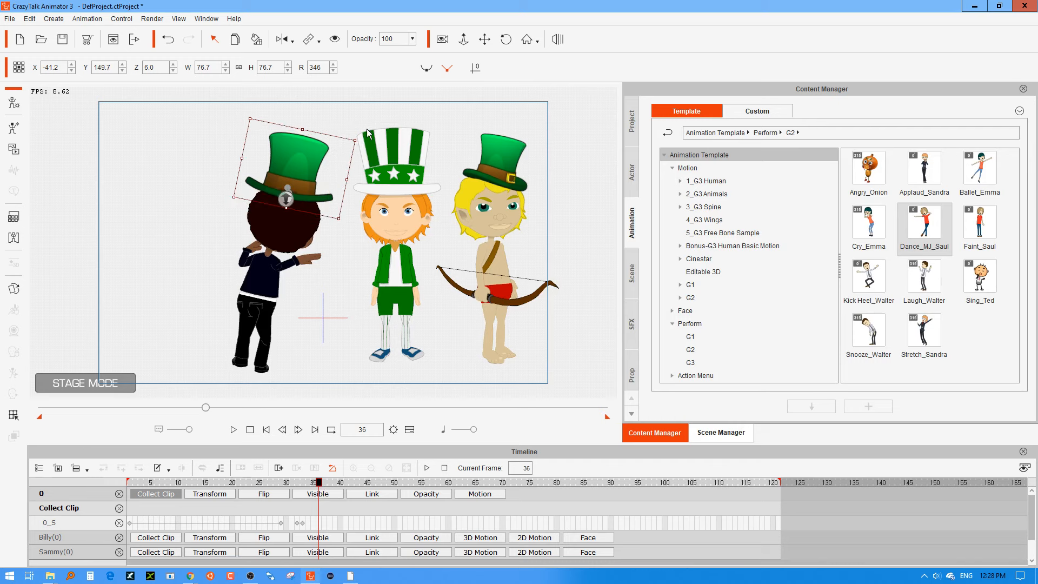
Rotate Billy's hat to 352 degrees at frame 36, then at frame 37 switch it to its 90 view and nudge it onto his head.
{"action": "left_click_drag", "start_coordinate": [364, 135], "coordinate": [326, 171]}
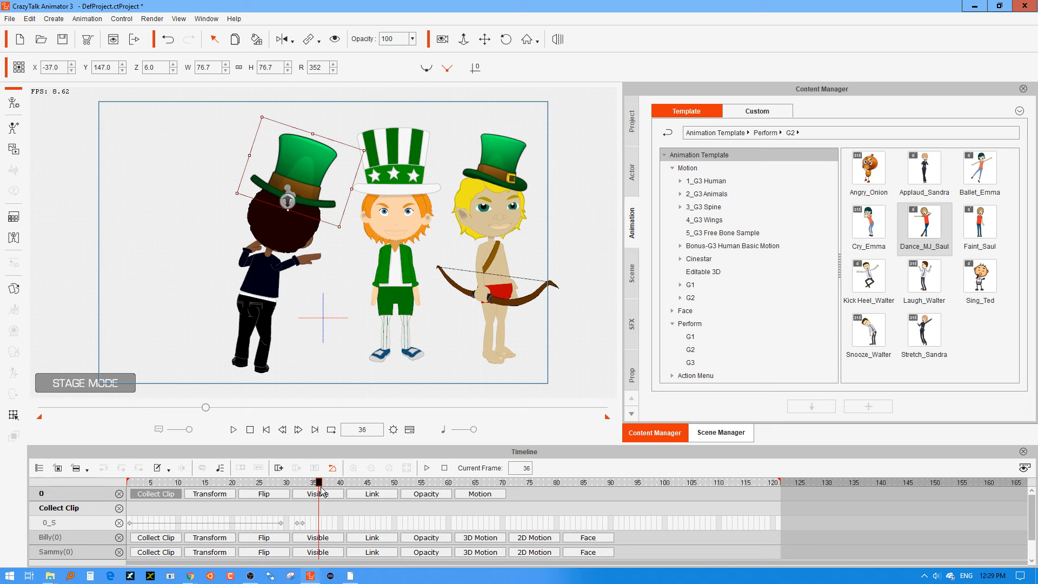
{"action": "mouse_move", "coordinate": [318, 486]}
{"action": "left_mouse_down"}
{"action": "mouse_move", "coordinate": [300, 483]}
{"action": "mouse_move", "coordinate": [345, 483]}
{"action": "mouse_move", "coordinate": [325, 473]}
{"action": "left_mouse_up"}
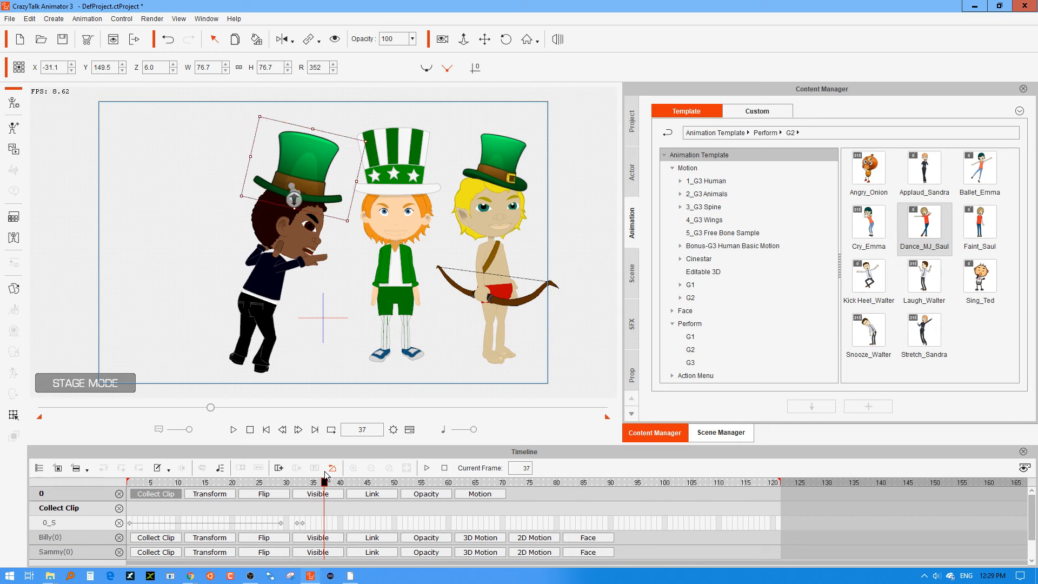
{"action": "right_click", "coordinate": [316, 169]}
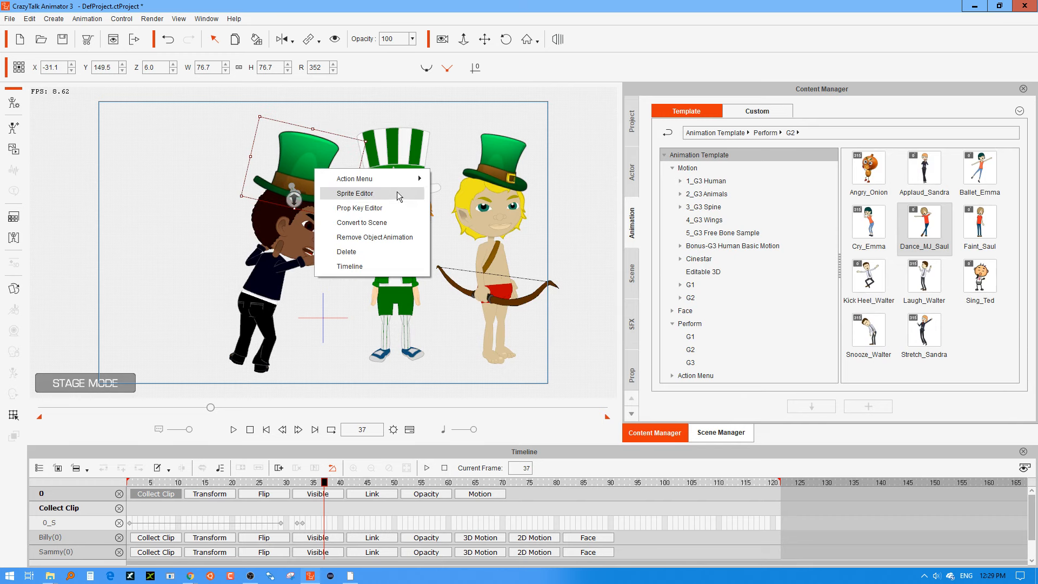
{"action": "mouse_move", "coordinate": [416, 179]}
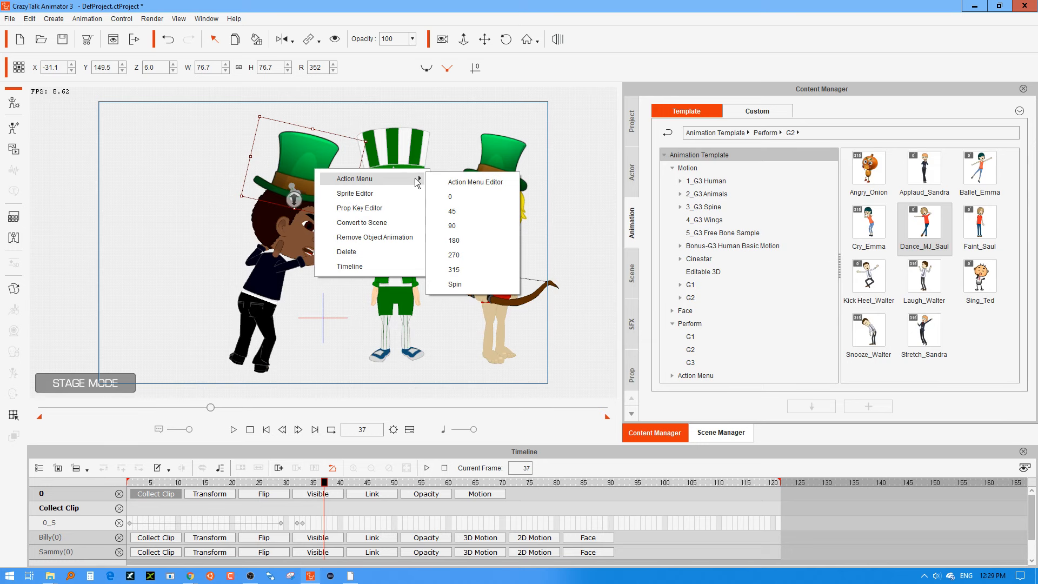
{"action": "left_click", "coordinate": [472, 223]}
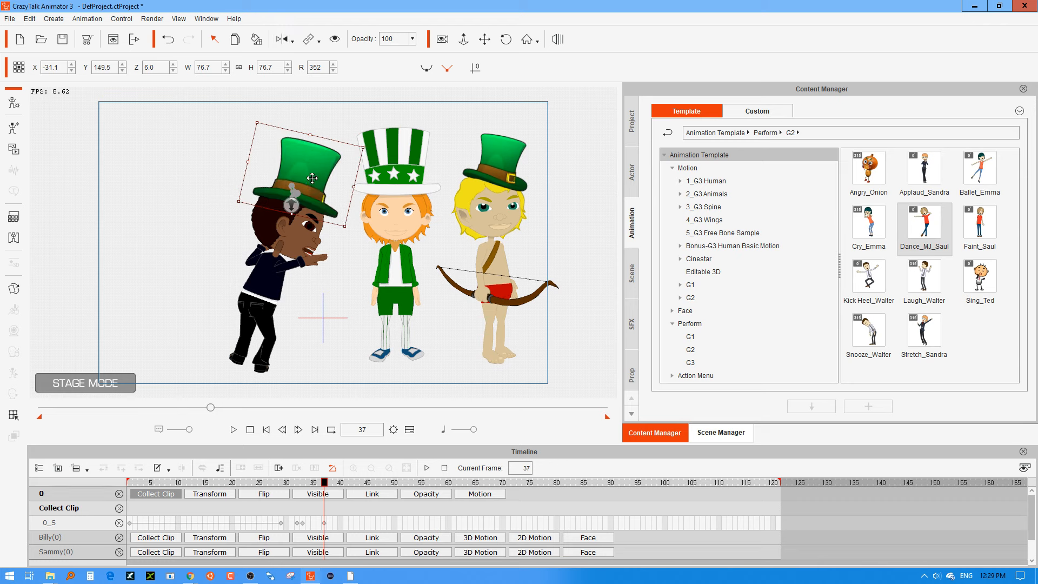
{"action": "left_click_drag", "start_coordinate": [312, 177], "coordinate": [312, 174]}
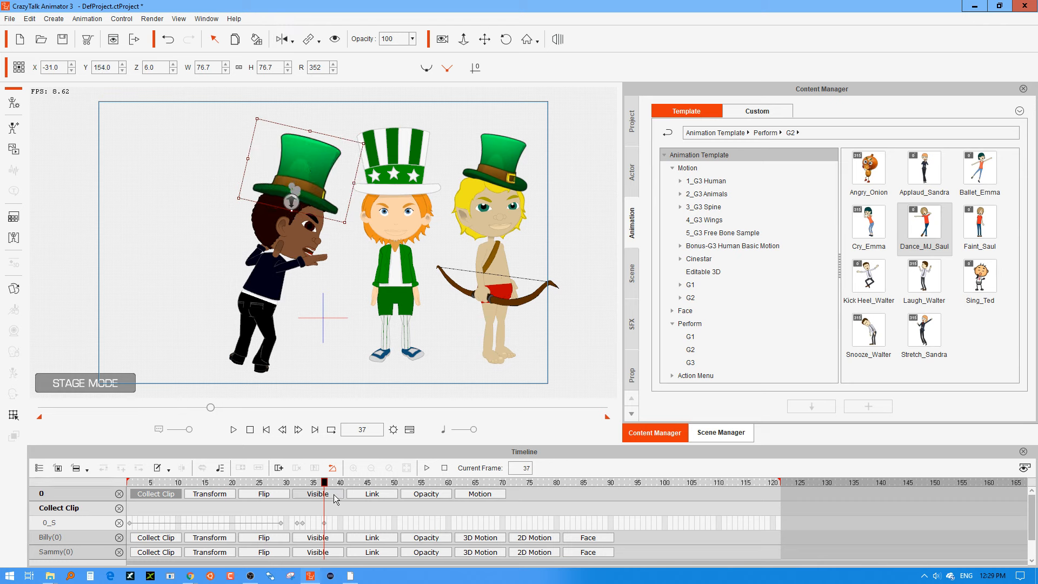
At frame 38, switch Billy's hat to its 45 view.
{"action": "left_click", "coordinate": [328, 483]}
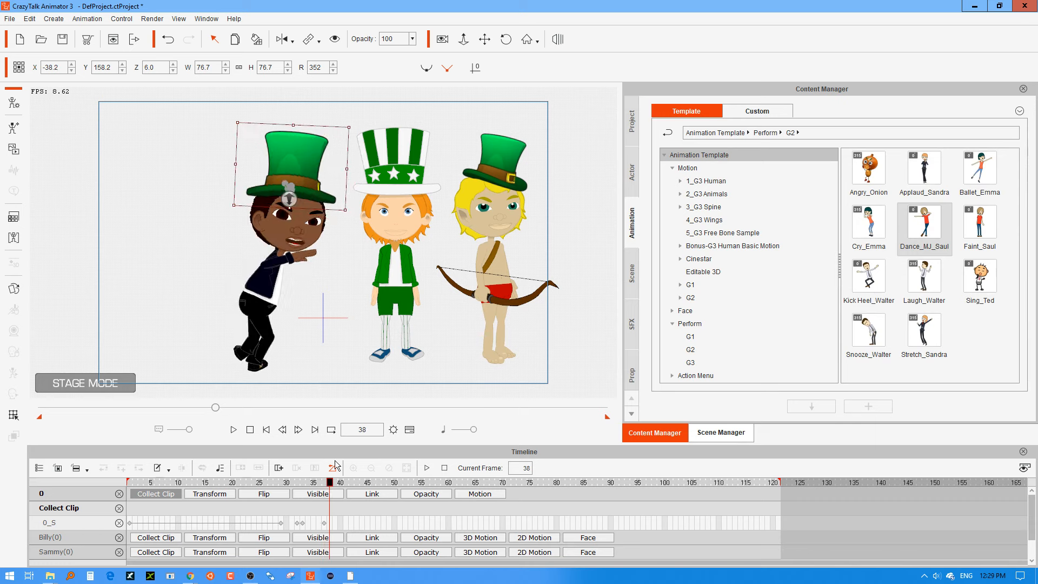
{"action": "right_click", "coordinate": [303, 144]}
{"action": "mouse_move", "coordinate": [360, 155]}
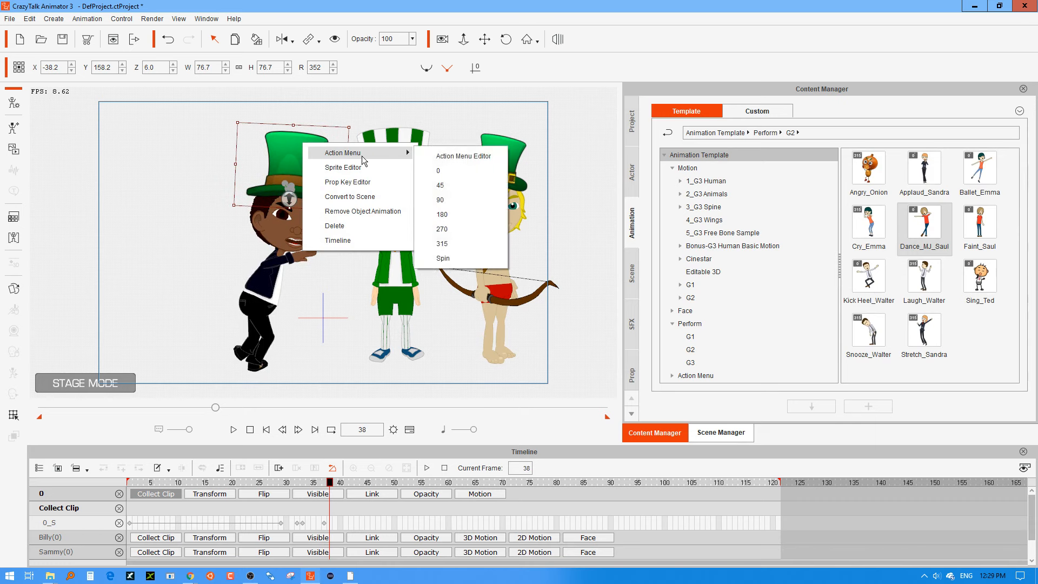
{"action": "left_click", "coordinate": [461, 188]}
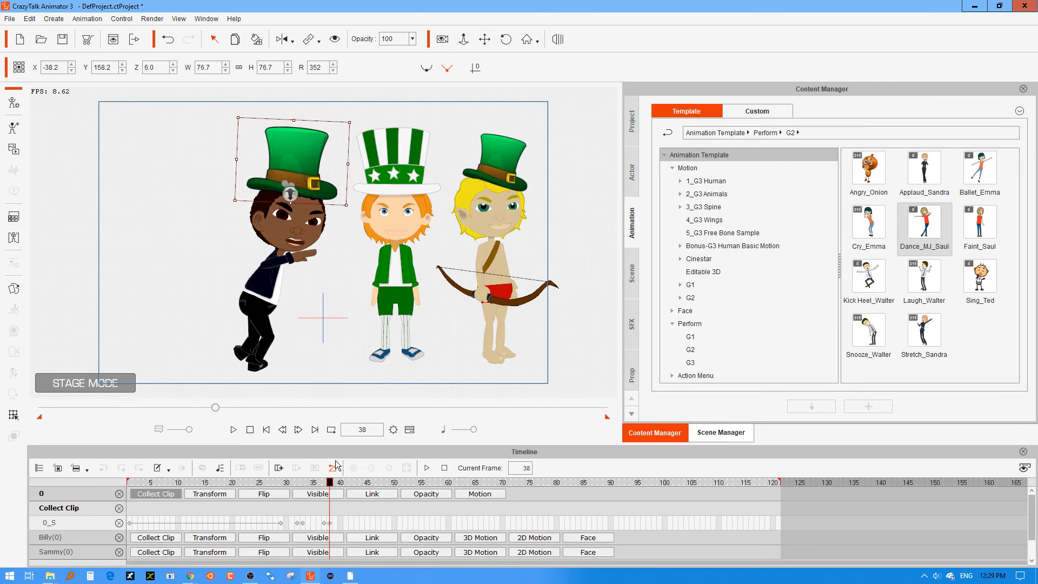
Check the hat against Billy's head through frames 39 to 41 and switch it to its 0 view at frame 40.
{"action": "left_click", "coordinate": [336, 483]}
{"action": "left_click_drag", "start_coordinate": [336, 483], "coordinate": [346, 485]}
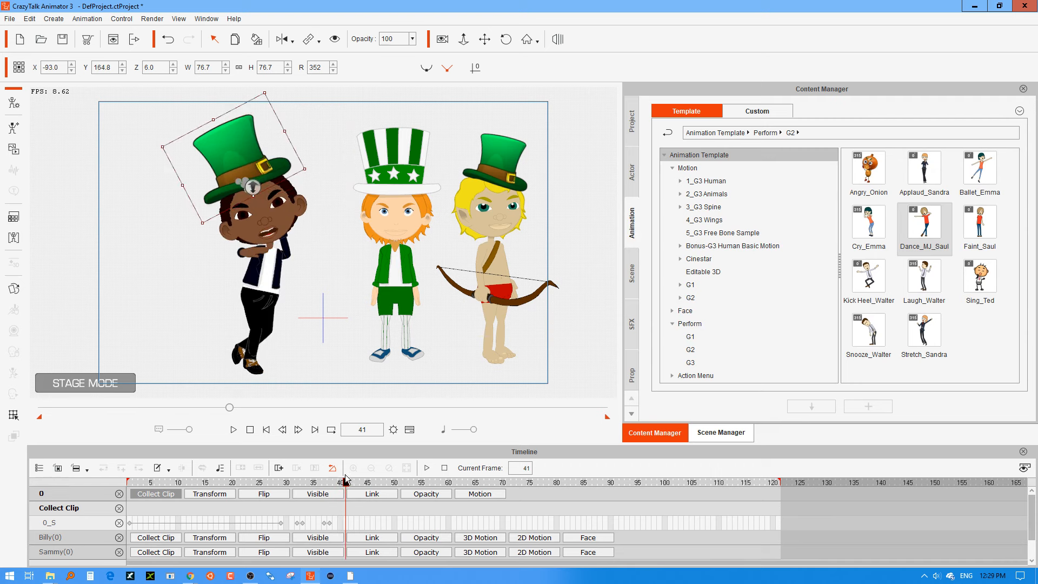
{"action": "left_click_drag", "start_coordinate": [345, 483], "coordinate": [343, 485]}
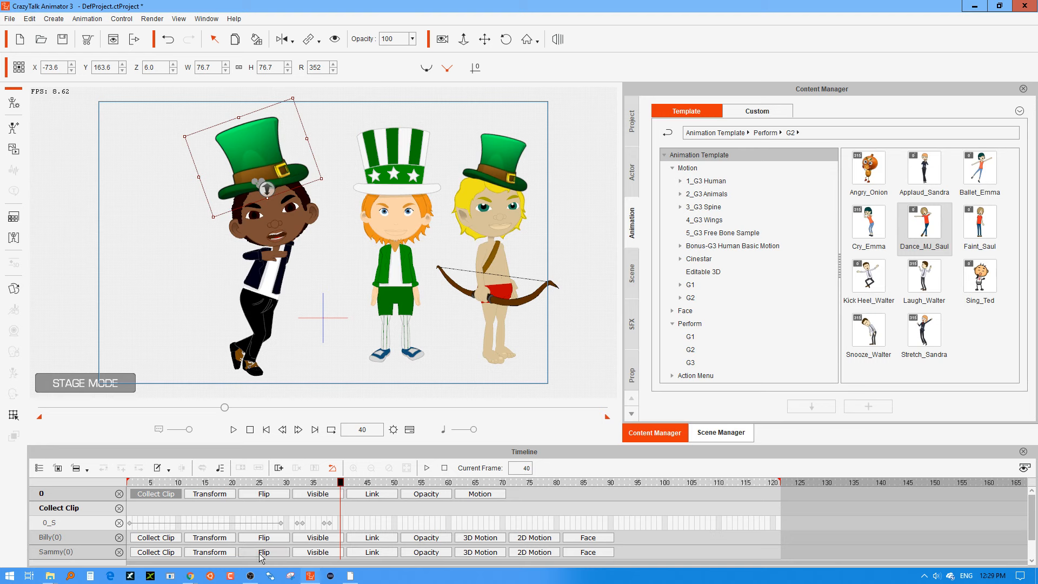
{"action": "left_click", "coordinate": [335, 523]}
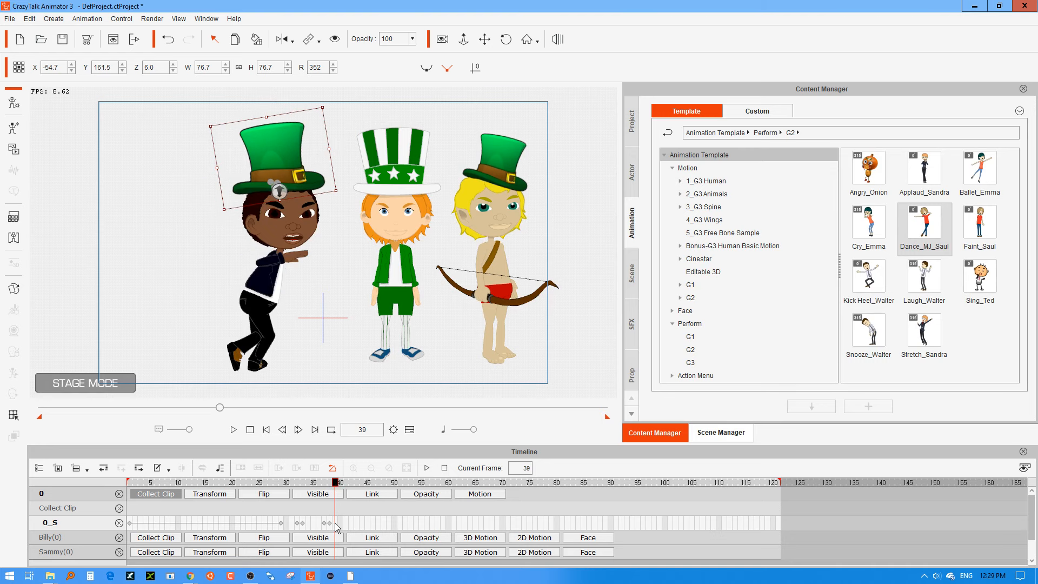
{"action": "left_click", "coordinate": [339, 524]}
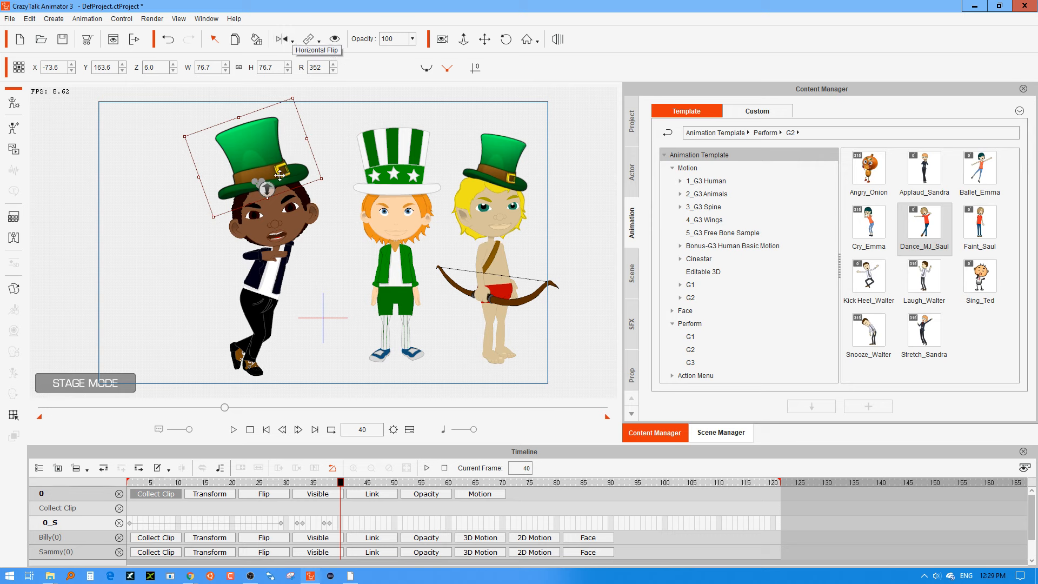
{"action": "right_click", "coordinate": [265, 145]}
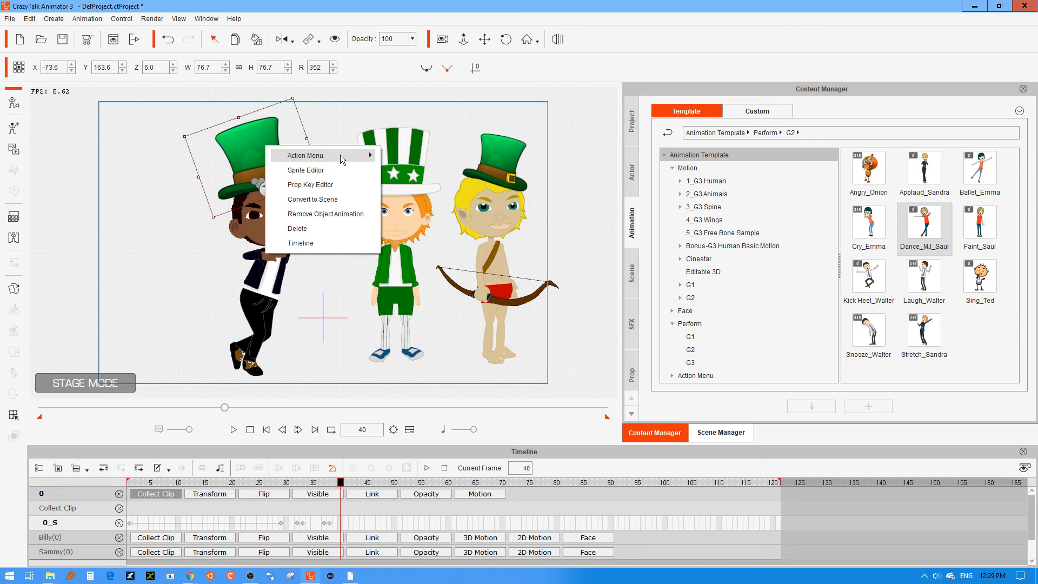
{"action": "mouse_move", "coordinate": [341, 155]}
{"action": "left_click", "coordinate": [417, 188]}
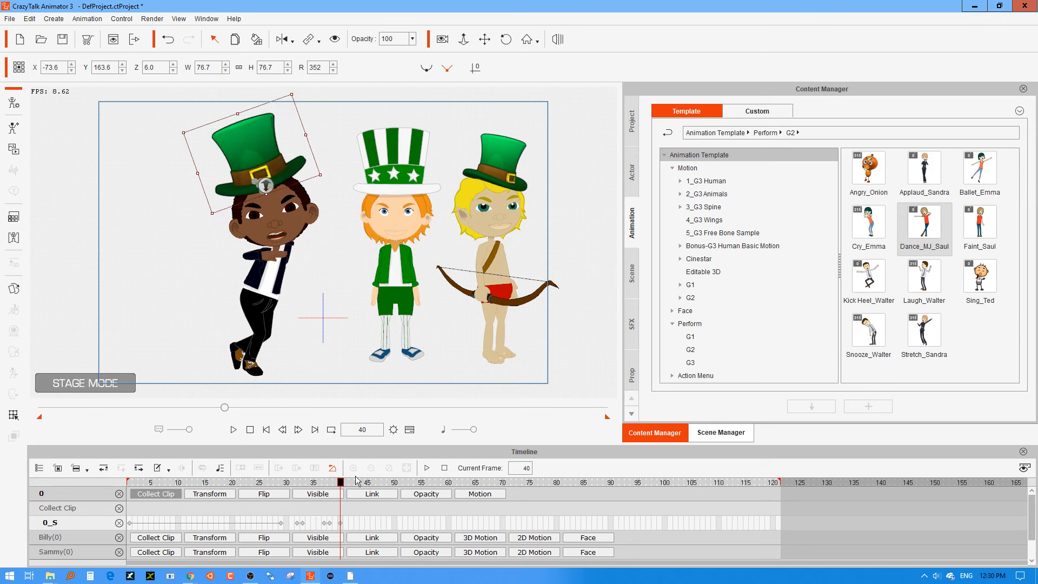
At frame 43, rotate Billy's hat to about 338 degrees to match his tilted head.
{"action": "left_click_drag", "start_coordinate": [344, 484], "coordinate": [360, 484]}
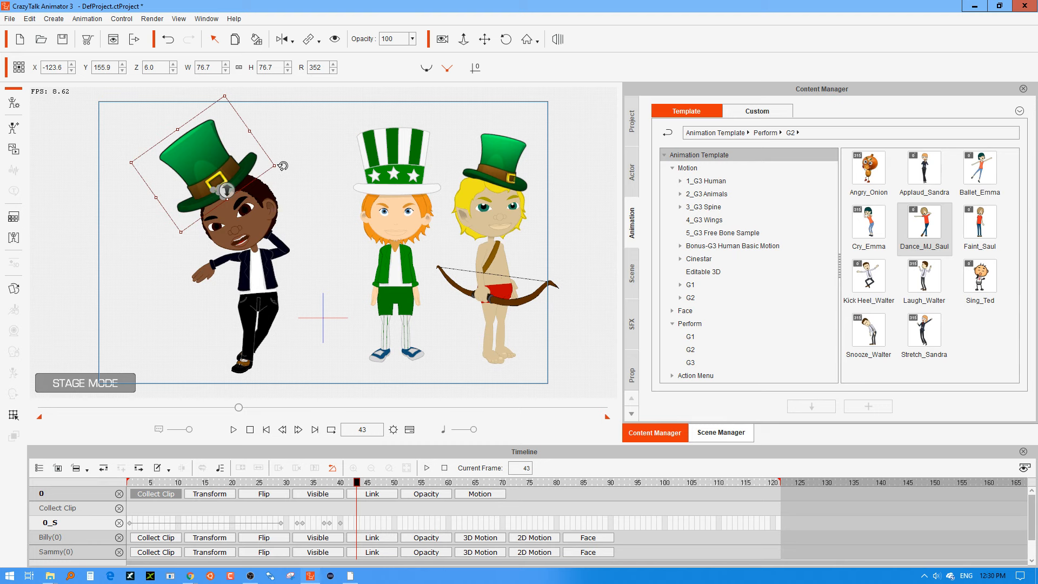
{"action": "left_click_drag", "start_coordinate": [282, 166], "coordinate": [278, 157]}
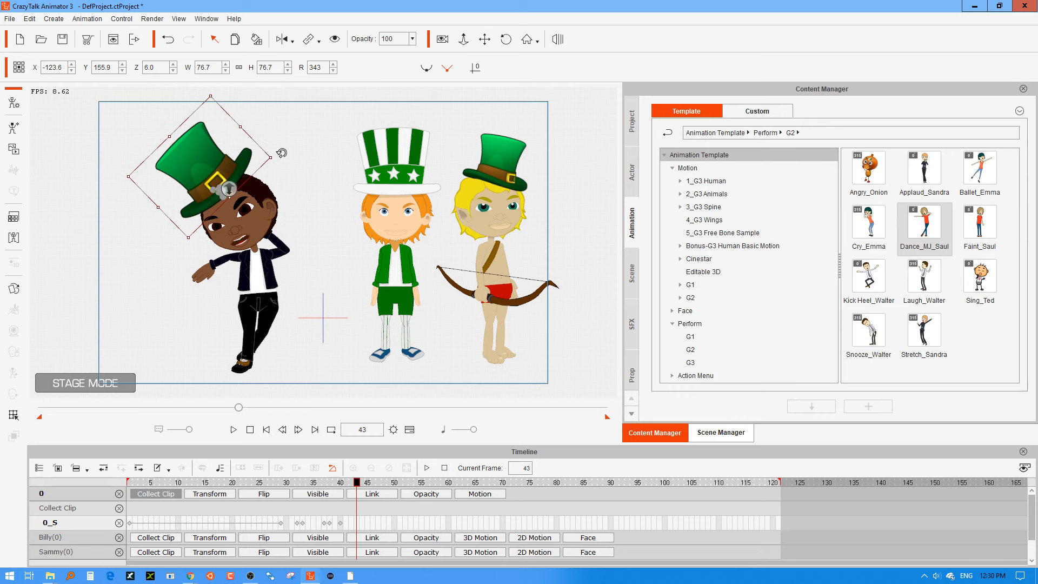
{"action": "left_click_drag", "start_coordinate": [282, 153], "coordinate": [282, 144]}
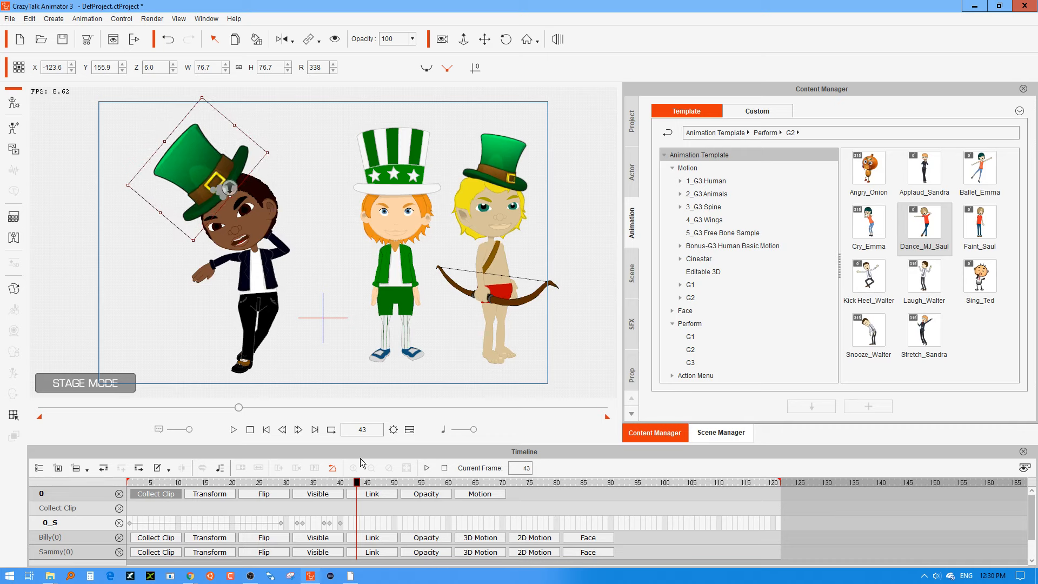
At frame 53, move Billy's hat down to his right hand and give that hand the 04_OK sprite.
{"action": "left_click_drag", "start_coordinate": [357, 489], "coordinate": [410, 485]}
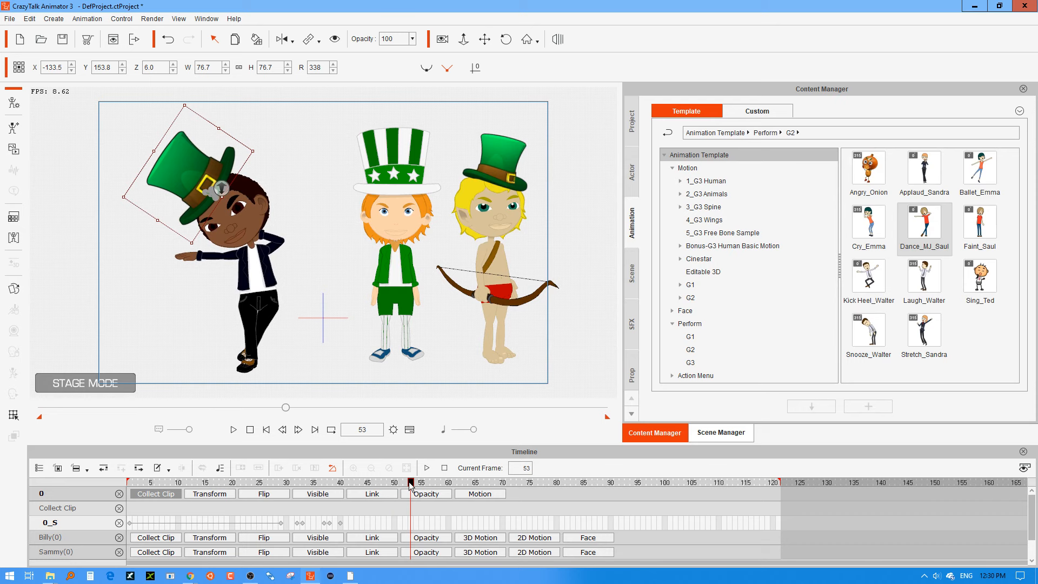
{"action": "left_click_drag", "start_coordinate": [189, 167], "coordinate": [184, 199]}
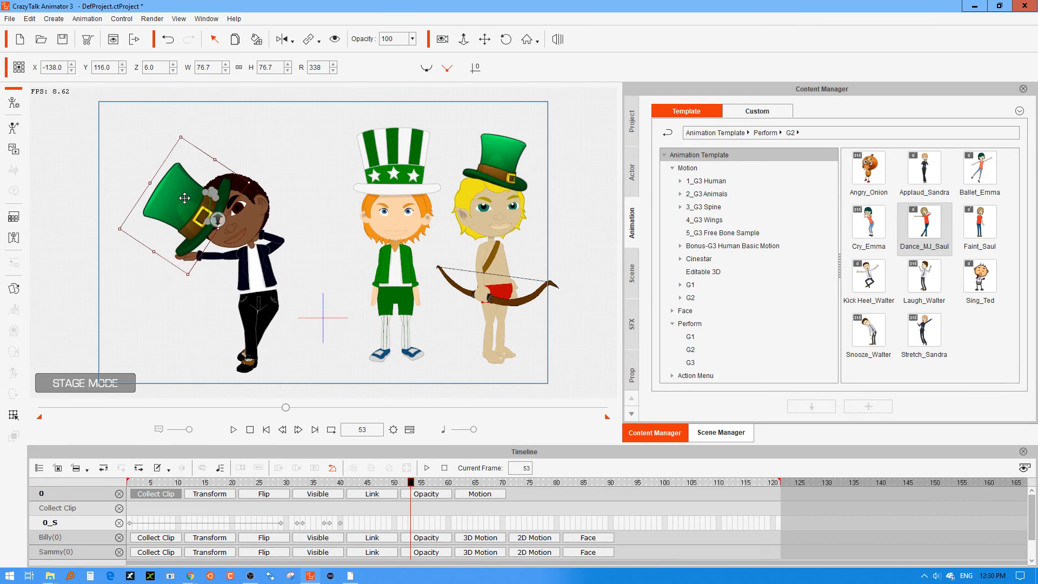
{"action": "left_click", "coordinate": [189, 260]}
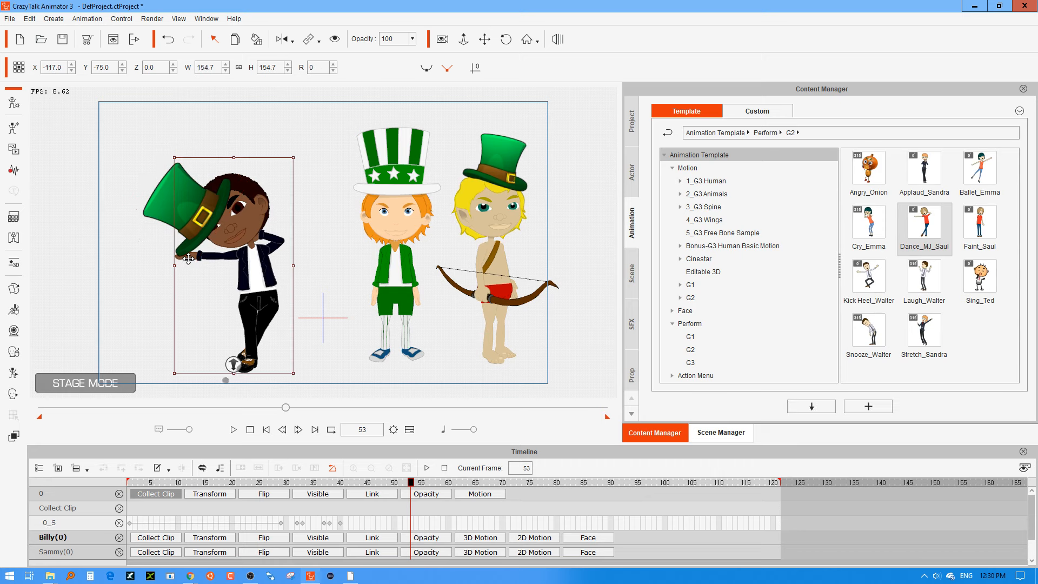
{"action": "left_click", "coordinate": [14, 289]}
{"action": "left_click", "coordinate": [232, 268]}
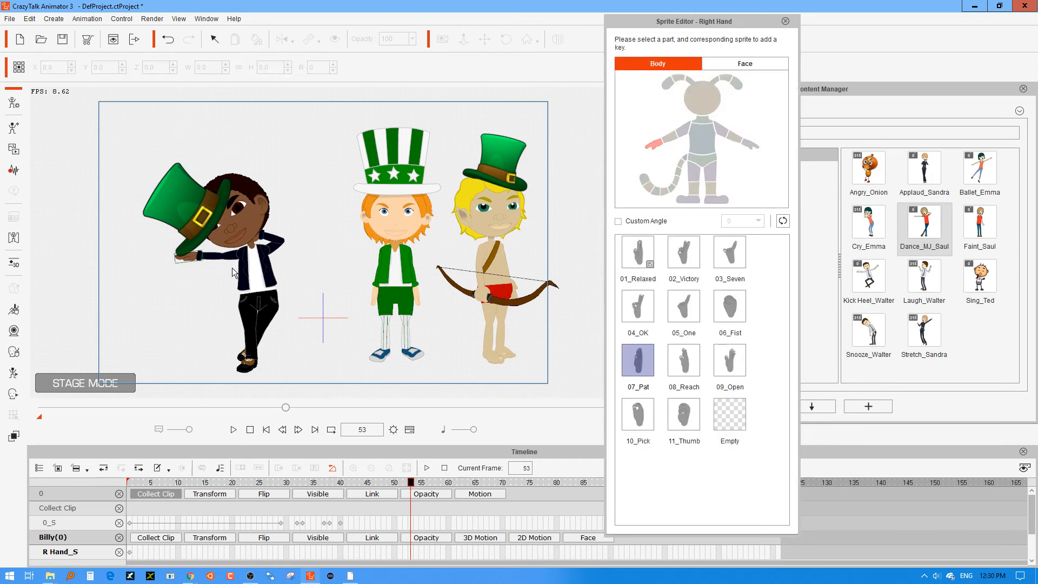
{"action": "left_click", "coordinate": [685, 258]}
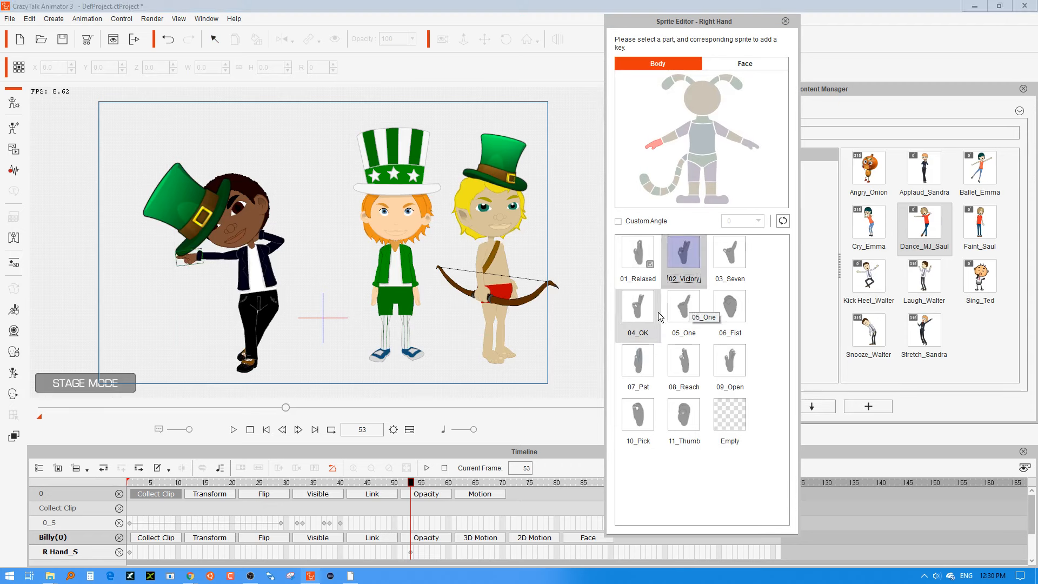
{"action": "left_click", "coordinate": [642, 306]}
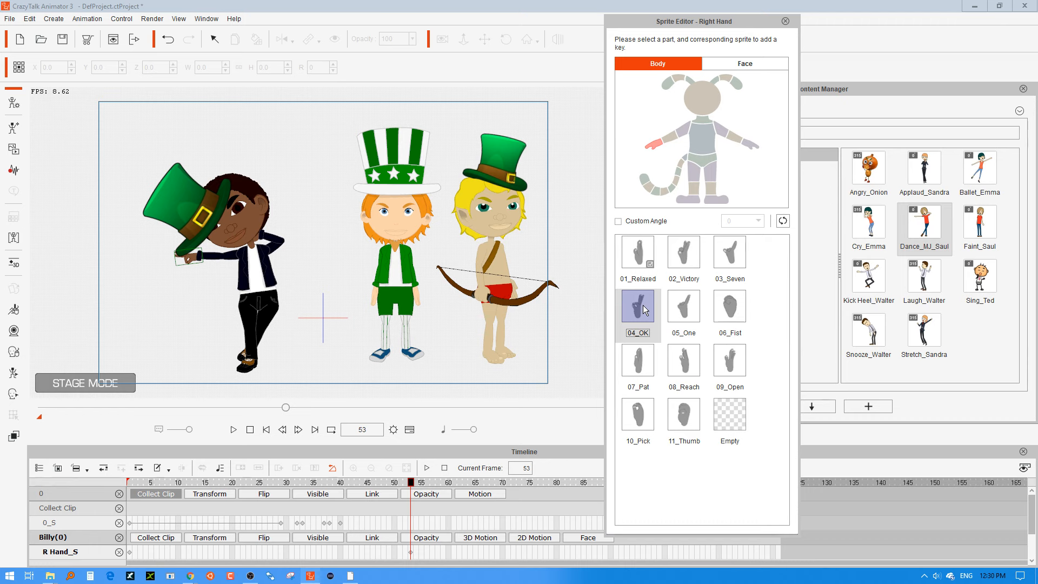
Close the Sprite Editor and nudge the hat in Billy's hand to about X -132, Y 110 at frame 53.
{"action": "left_click", "coordinate": [171, 204]}
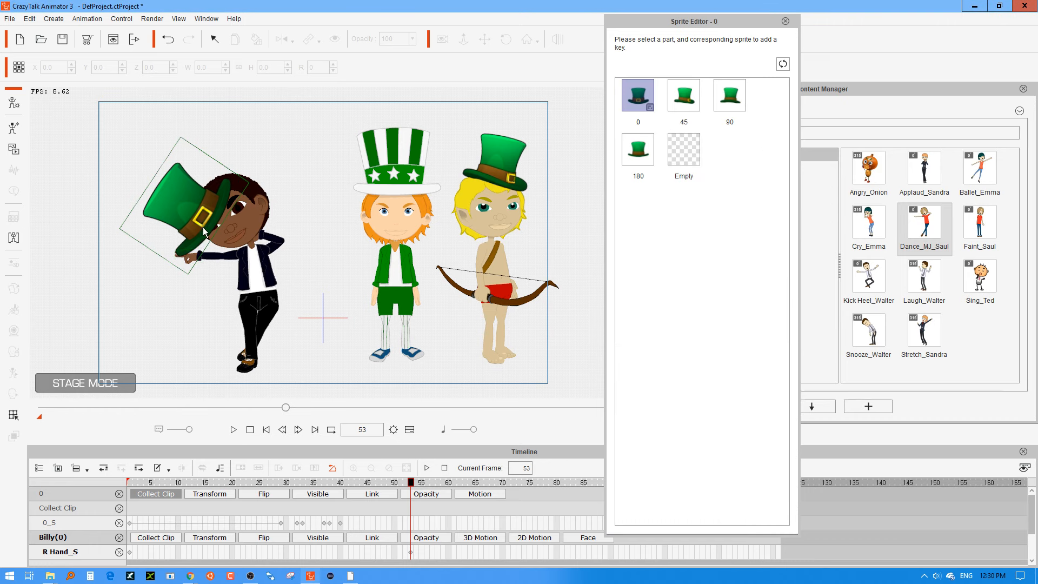
{"action": "left_click", "coordinate": [785, 21]}
{"action": "left_click_drag", "start_coordinate": [196, 191], "coordinate": [199, 193]}
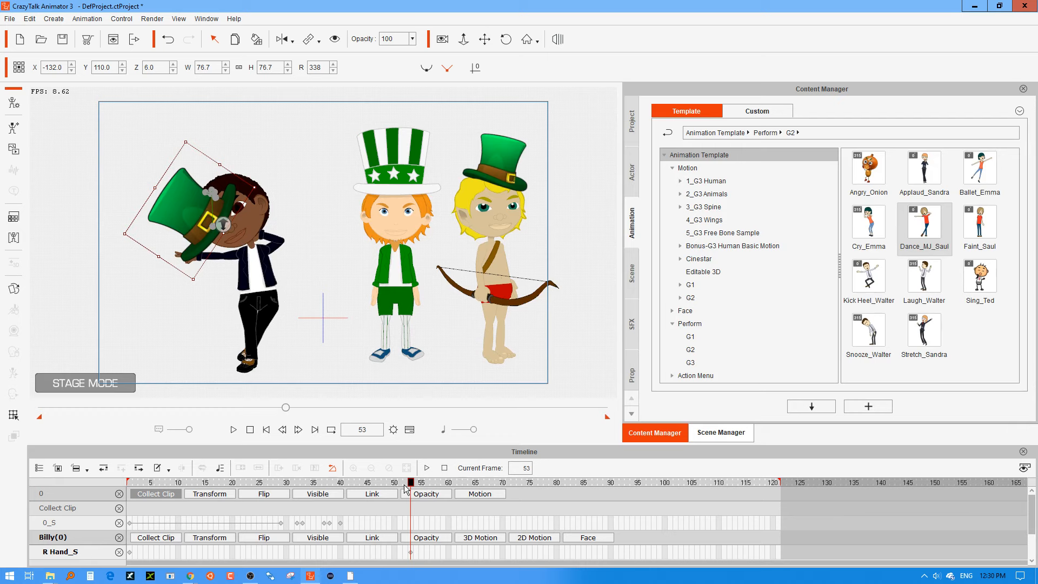
At frame 47, use a curved motion path and place Billy's hat by his hand at about X -157, Y 119, rotated to 319 degrees.
{"action": "left_click_drag", "start_coordinate": [411, 486], "coordinate": [378, 482]}
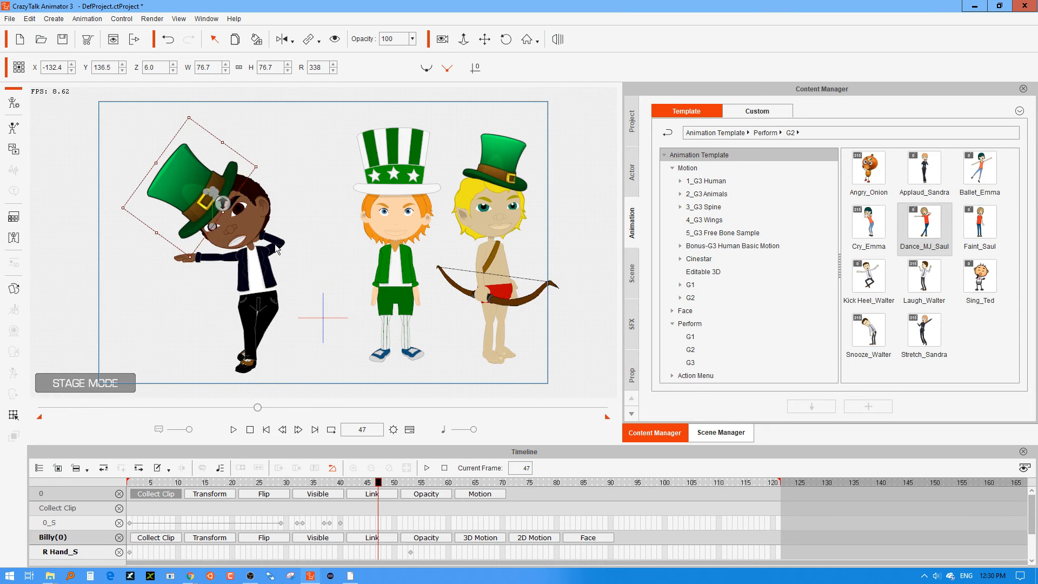
{"action": "left_click_drag", "start_coordinate": [266, 162], "coordinate": [254, 151]}
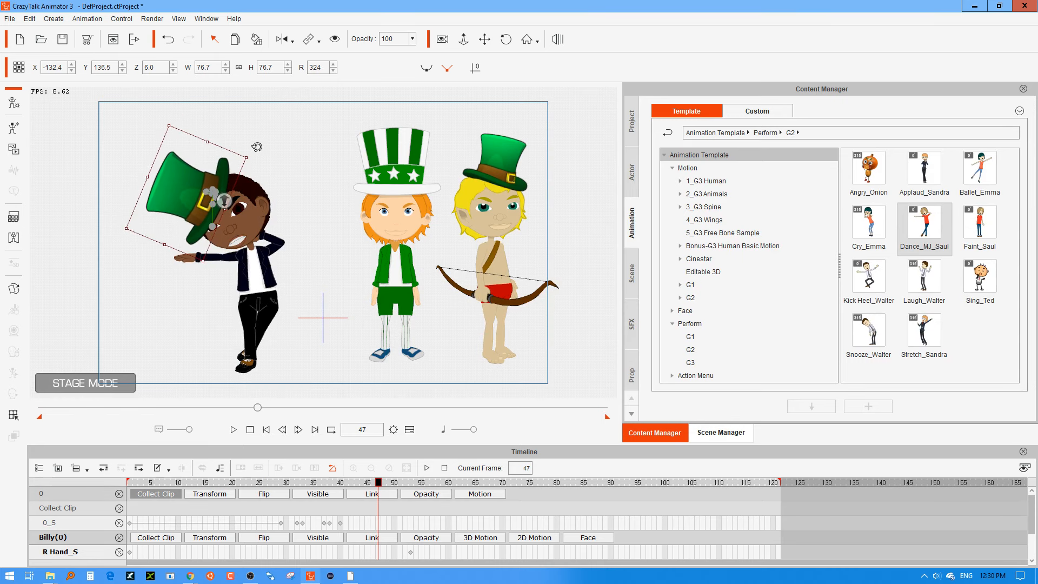
{"action": "left_click_drag", "start_coordinate": [175, 181], "coordinate": [161, 185]}
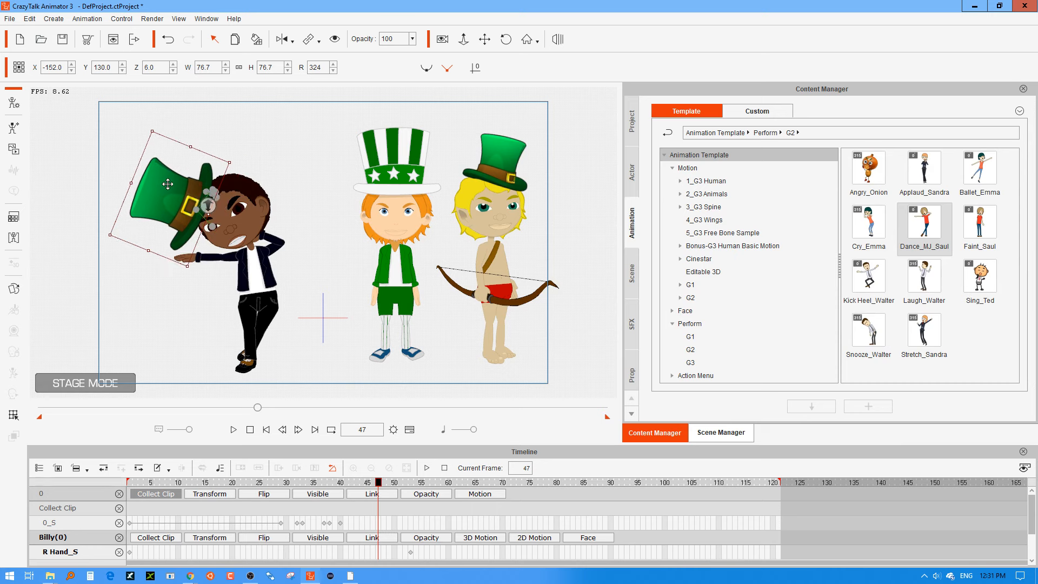
{"action": "left_click", "coordinate": [427, 68]}
{"action": "left_click_drag", "start_coordinate": [238, 158], "coordinate": [235, 151]}
{"action": "left_click_drag", "start_coordinate": [169, 196], "coordinate": [167, 204]}
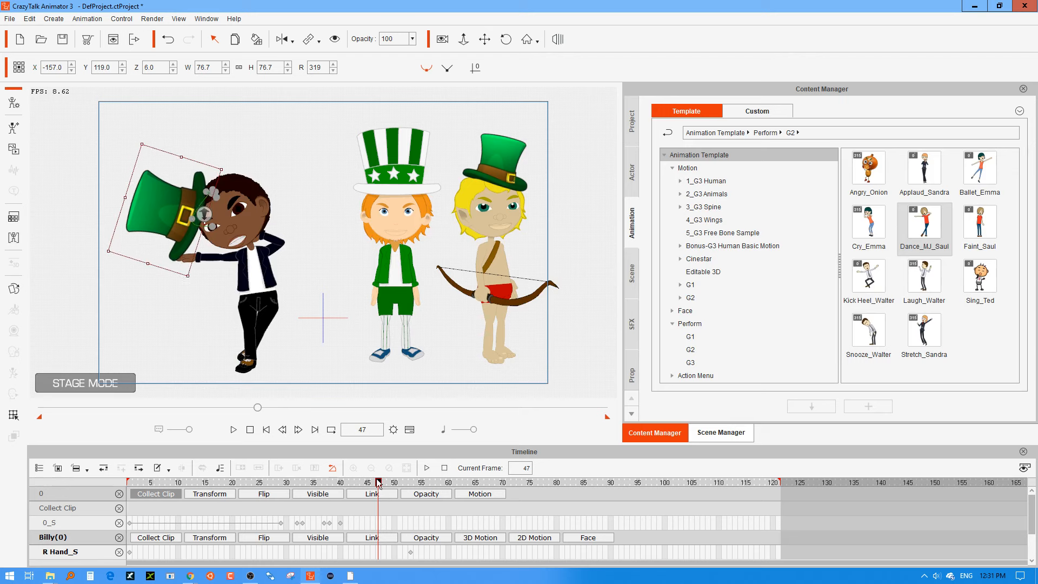
At frame 59, swing Billy's hat below his hand to about X -193, Y 22, rotated to about 157 degrees.
{"action": "left_click_drag", "start_coordinate": [378, 483], "coordinate": [443, 485]}
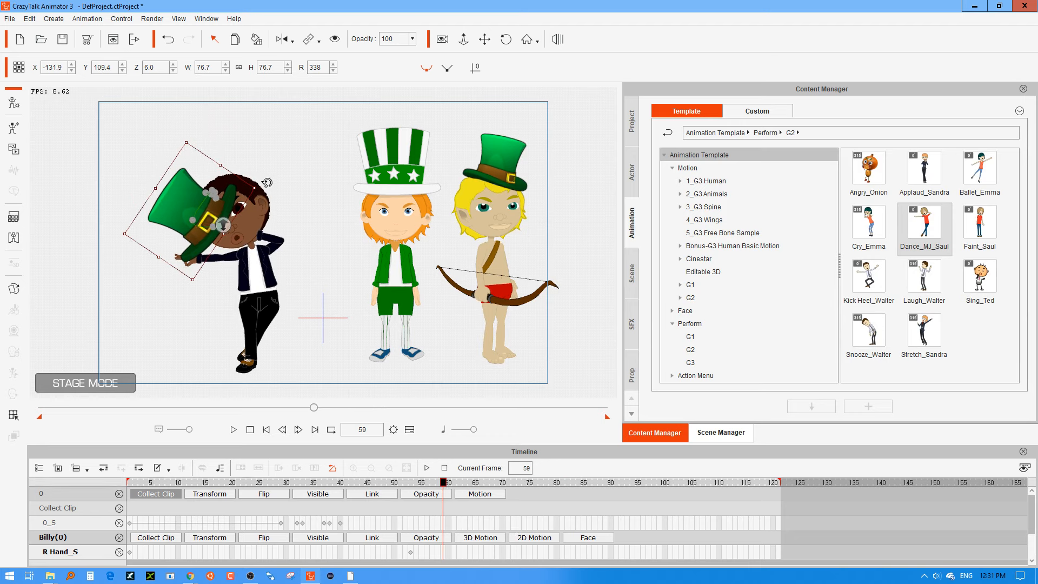
{"action": "left_click_drag", "start_coordinate": [267, 182], "coordinate": [204, 372]}
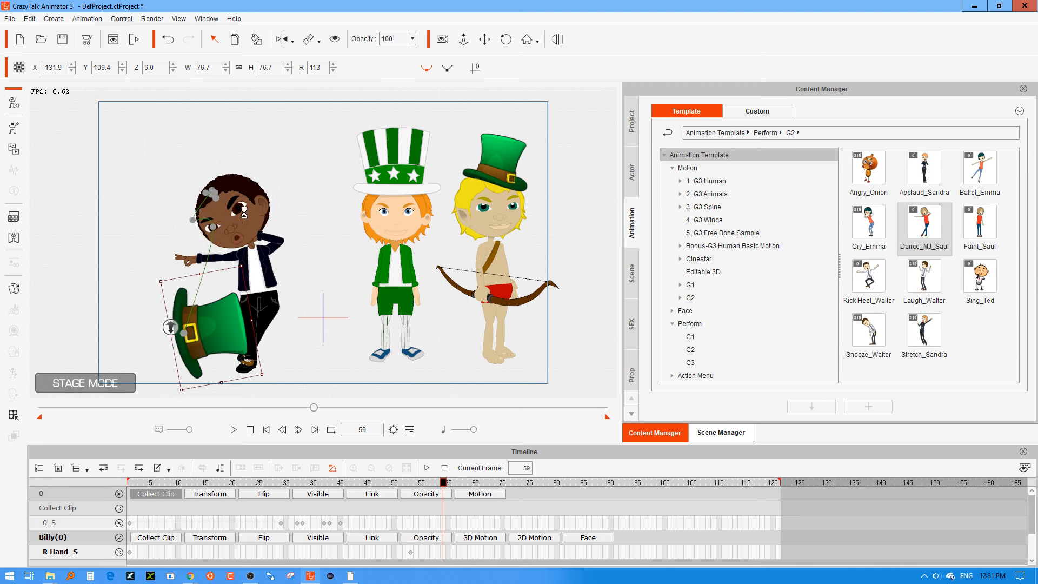
{"action": "left_click_drag", "start_coordinate": [210, 339], "coordinate": [217, 308]}
{"action": "left_click_drag", "start_coordinate": [275, 352], "coordinate": [222, 386]}
{"action": "left_click_drag", "start_coordinate": [237, 327], "coordinate": [208, 318]}
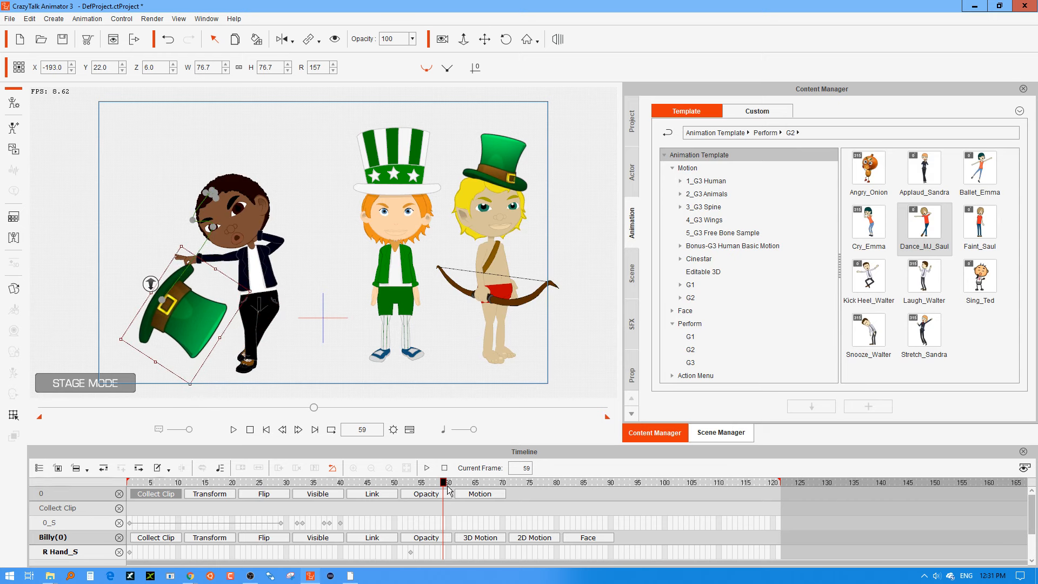
At frame 56, move Billy's hat in front of his waist to about X -121, Y 31.
{"action": "mouse_move", "coordinate": [443, 486]}
{"action": "left_mouse_down"}
{"action": "mouse_move", "coordinate": [411, 489]}
{"action": "mouse_move", "coordinate": [427, 485]}
{"action": "left_mouse_up"}
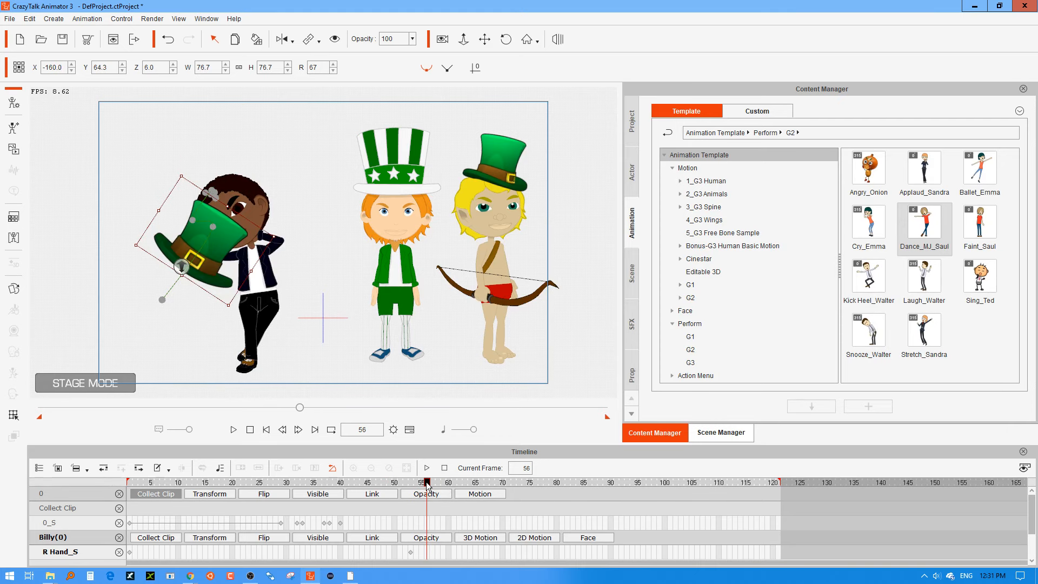
{"action": "left_click_drag", "start_coordinate": [233, 280], "coordinate": [248, 283]}
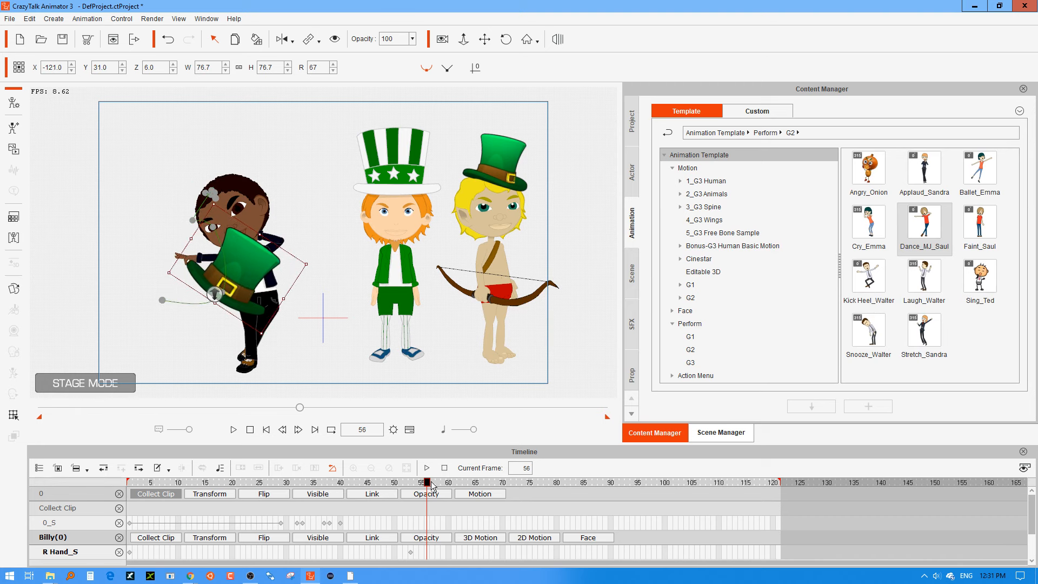
At frame 103, place Billy's hat below his hand at about X -181, Y -15, rotated to 112 degrees.
{"action": "left_click_drag", "start_coordinate": [428, 485], "coordinate": [682, 435]}
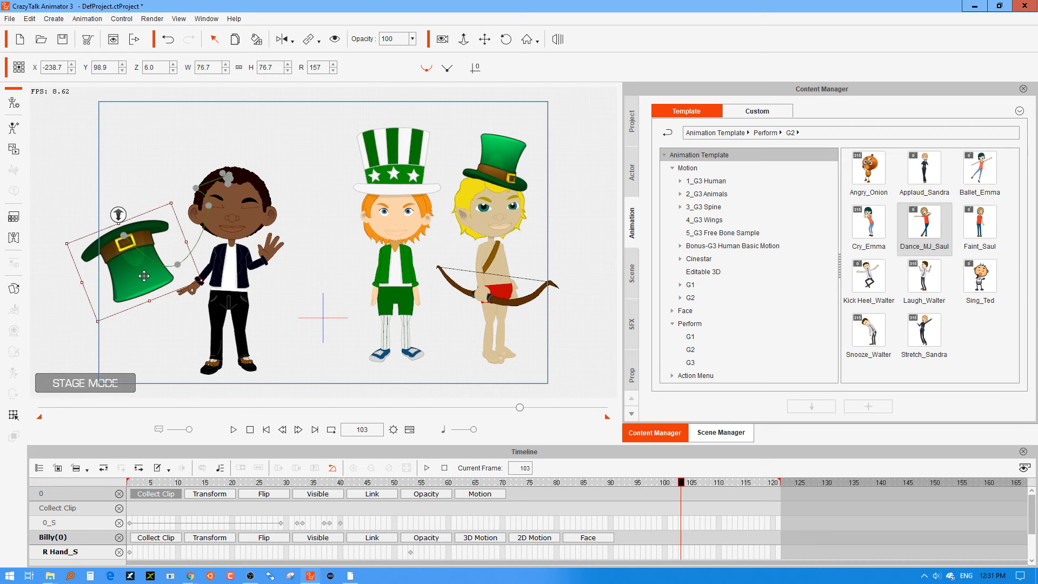
{"action": "left_click_drag", "start_coordinate": [91, 327], "coordinate": [177, 377]}
{"action": "left_click_drag", "start_coordinate": [157, 246], "coordinate": [206, 343]}
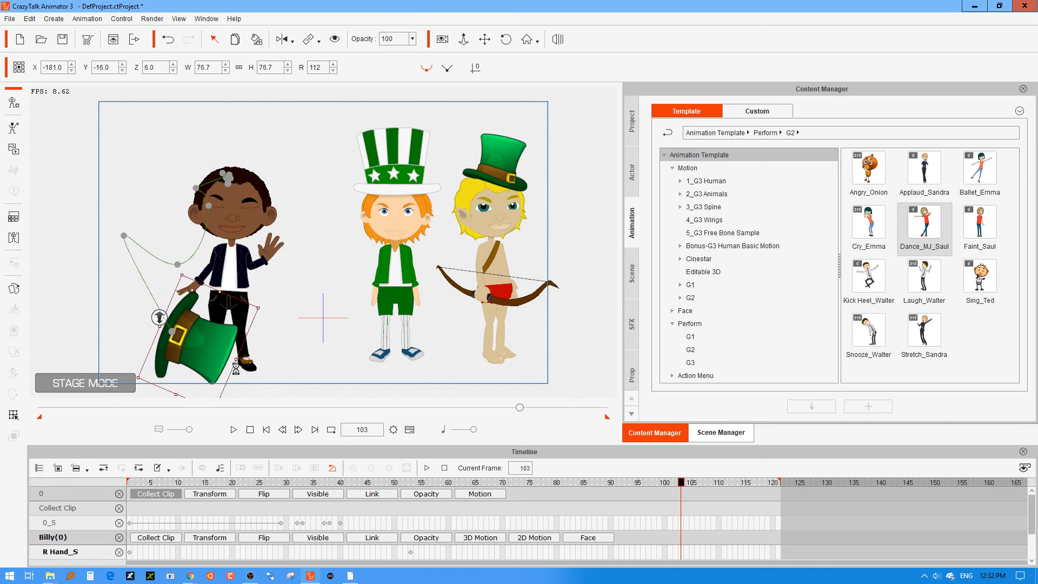
Nudge Billy's hat under his hand to about X -193, Y 24 at frame 61 and X -195, Y 23 at frame 60.
{"action": "left_click_drag", "start_coordinate": [685, 486], "coordinate": [453, 492]}
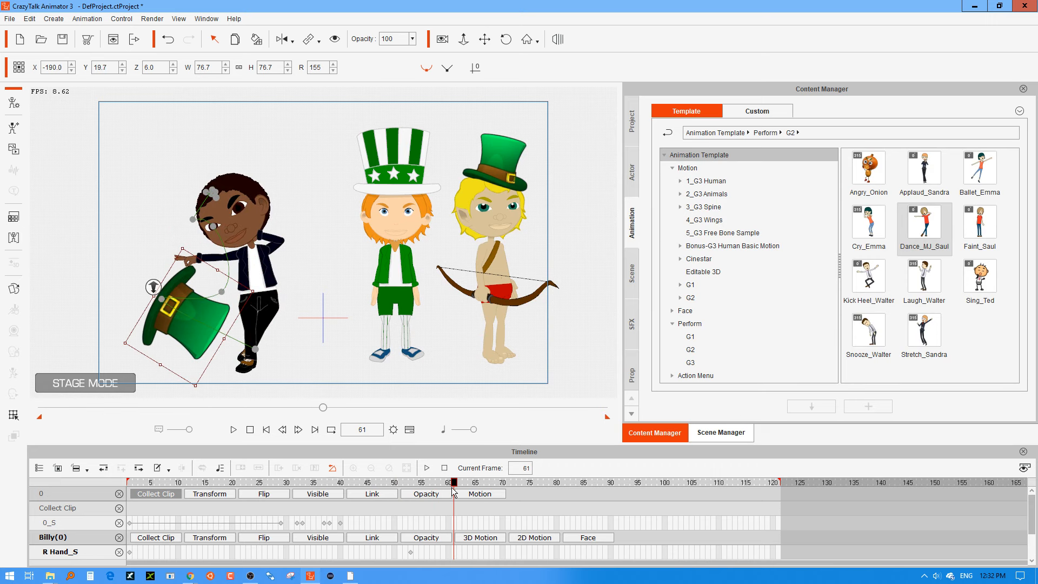
{"action": "left_click_drag", "start_coordinate": [203, 316], "coordinate": [199, 312]}
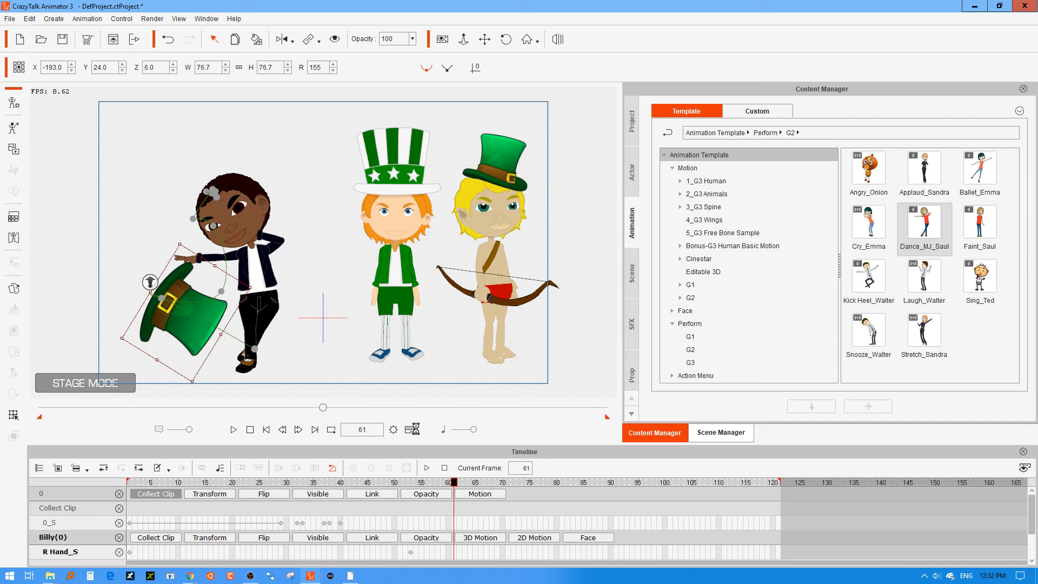
{"action": "mouse_move", "coordinate": [454, 482]}
{"action": "left_mouse_down"}
{"action": "mouse_move", "coordinate": [432, 487]}
{"action": "mouse_move", "coordinate": [448, 490]}
{"action": "left_mouse_up"}
{"action": "left_click_drag", "start_coordinate": [202, 304], "coordinate": [258, 292]}
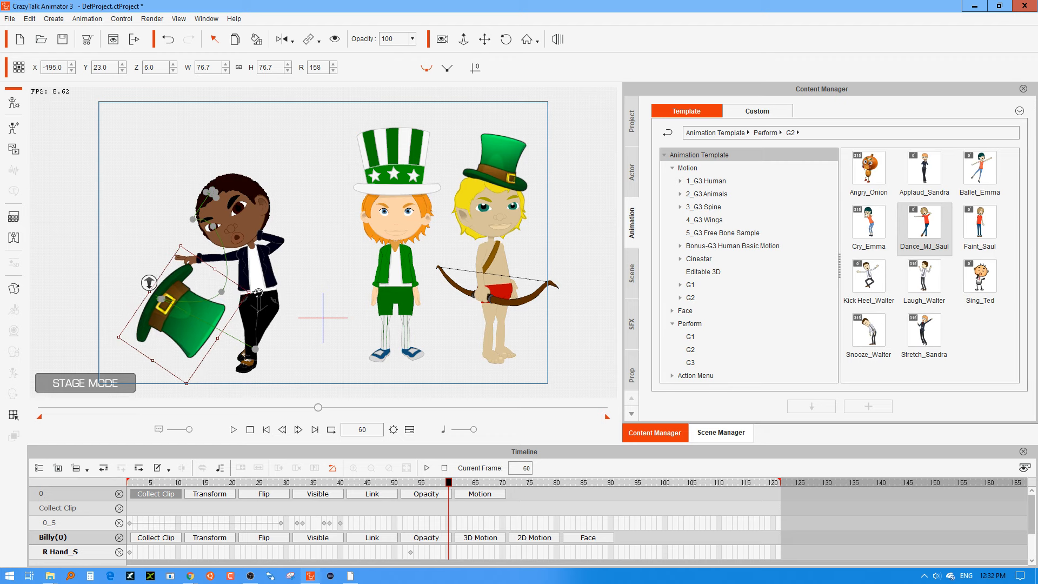
Align Billy's hat with his hand at about X -167, Y -22 at frame 121 and X -196, Y 18 at frame 95.
{"action": "left_click_drag", "start_coordinate": [448, 482], "coordinate": [817, 483]}
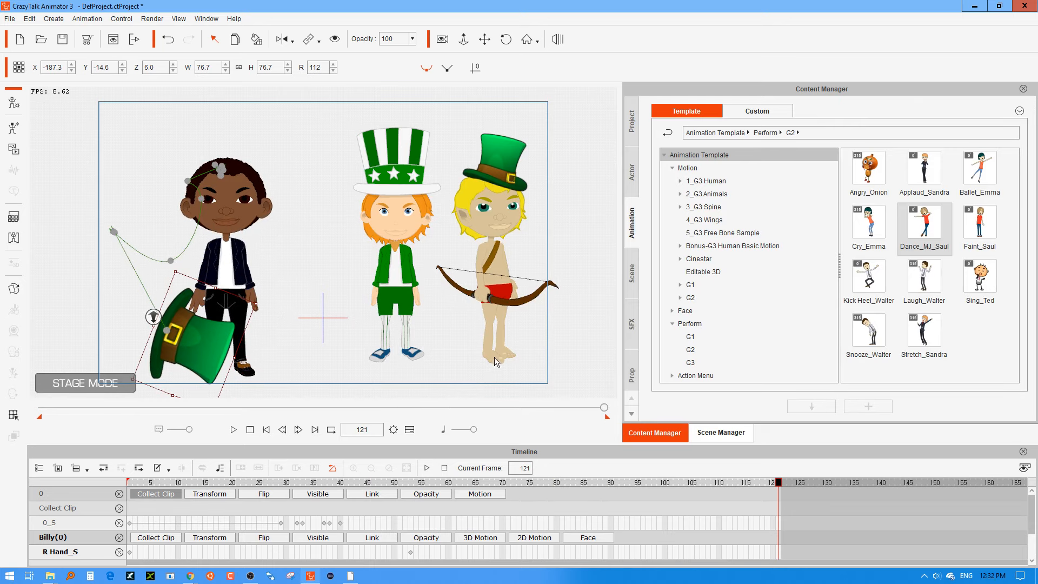
{"action": "left_click_drag", "start_coordinate": [237, 329], "coordinate": [217, 346]}
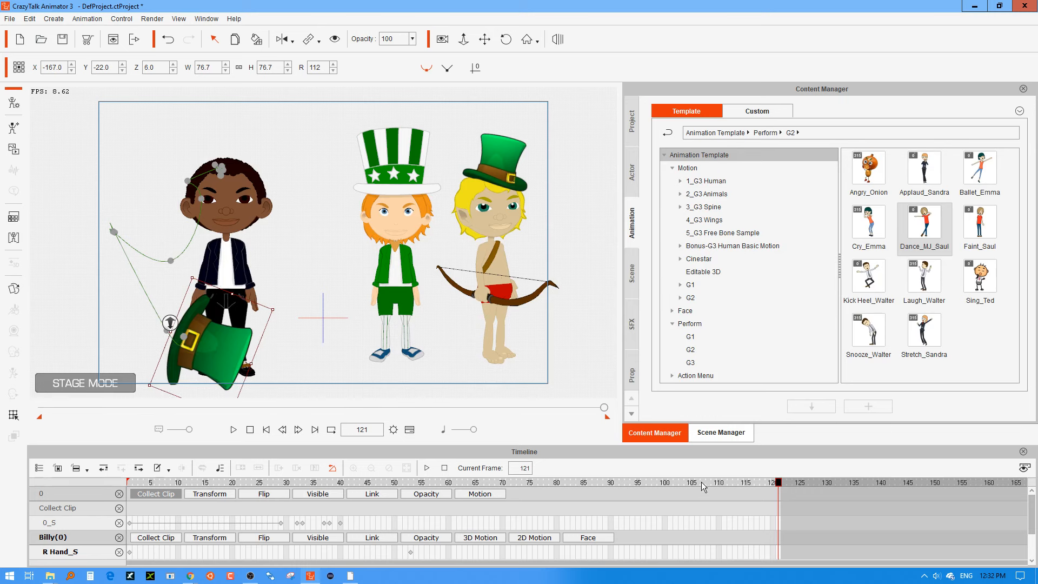
{"action": "left_click_drag", "start_coordinate": [605, 407], "coordinate": [482, 407]}
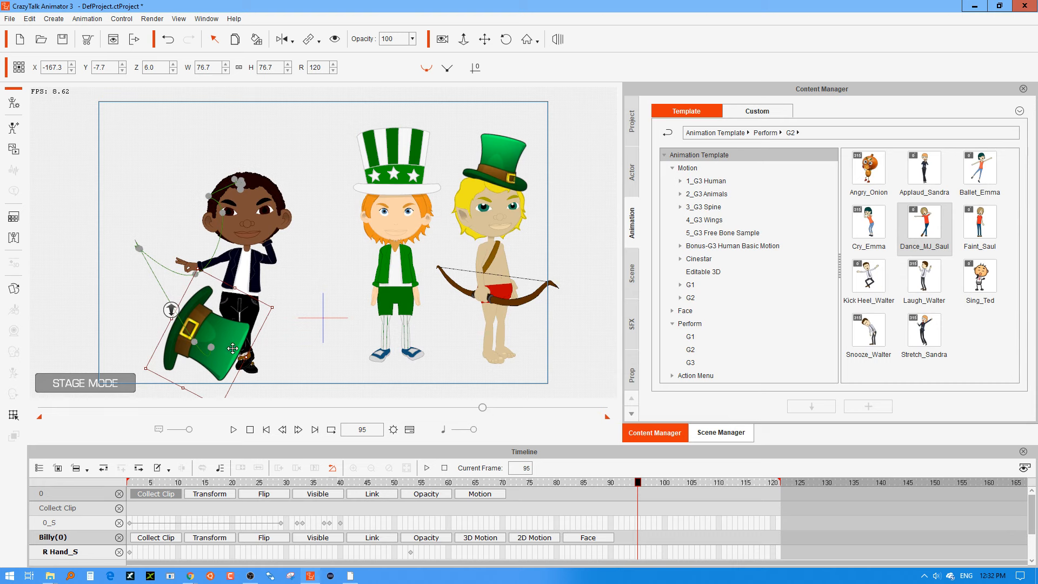
{"action": "left_click_drag", "start_coordinate": [233, 348], "coordinate": [211, 326]}
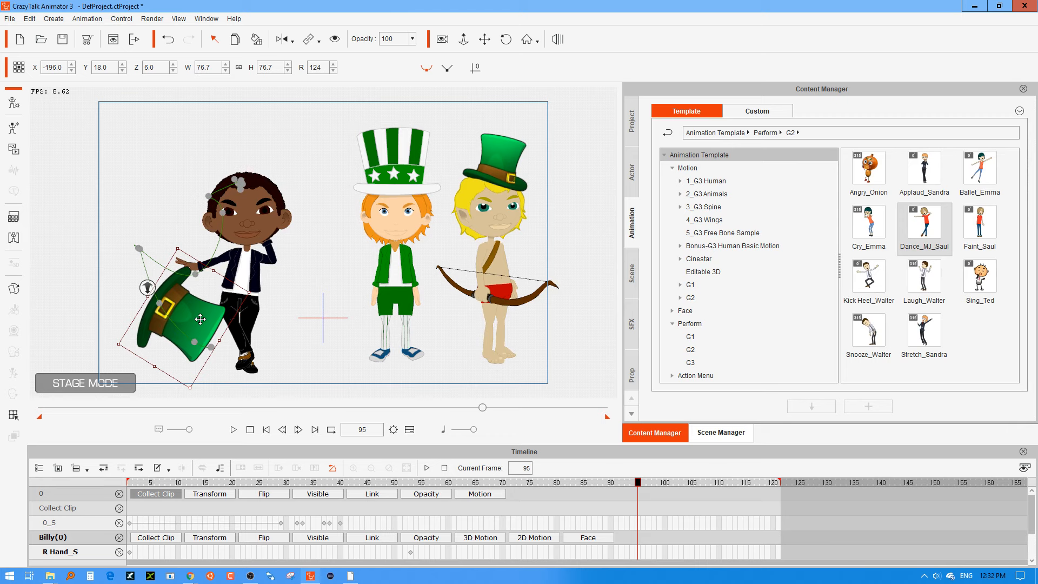
Match Billy's hat to his hand at about X -171, Y -23 at frame 106 and X -187, Y 24 at frame 77.
{"action": "left_click_drag", "start_coordinate": [642, 492], "coordinate": [697, 483]}
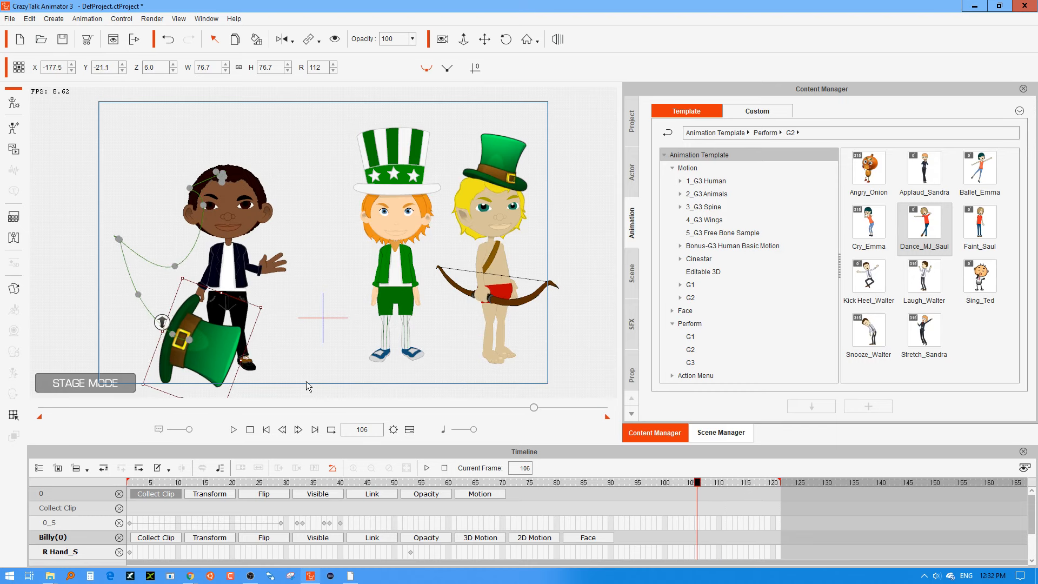
{"action": "left_click_drag", "start_coordinate": [217, 341], "coordinate": [221, 343]}
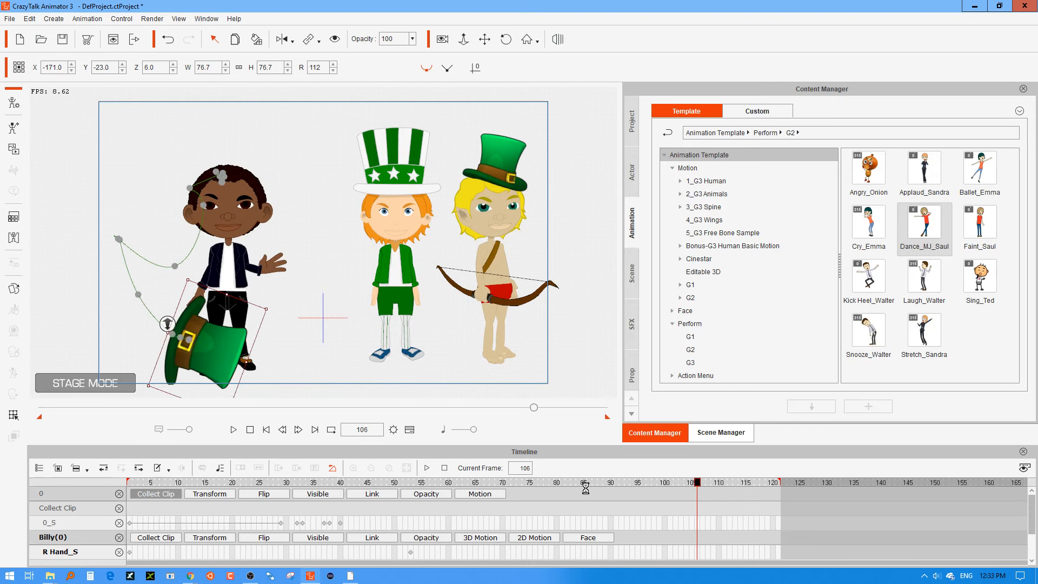
{"action": "left_click_drag", "start_coordinate": [692, 489], "coordinate": [540, 485]}
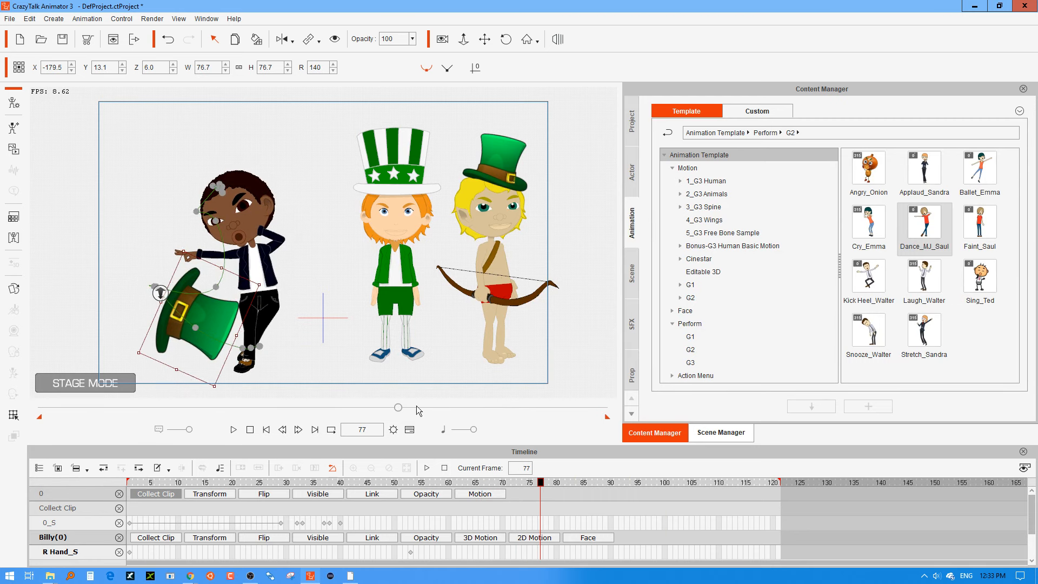
{"action": "left_click_drag", "start_coordinate": [223, 323], "coordinate": [211, 309]}
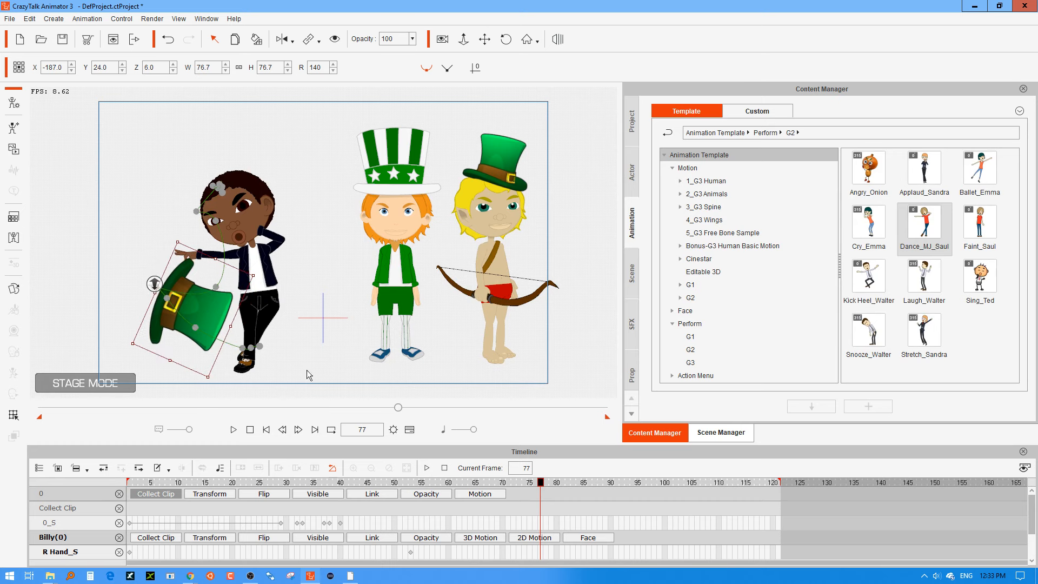
Show the hat's Transform track and delete its keys from frame 77 through frame 121.
{"action": "left_click_drag", "start_coordinate": [540, 481], "coordinate": [419, 483]}
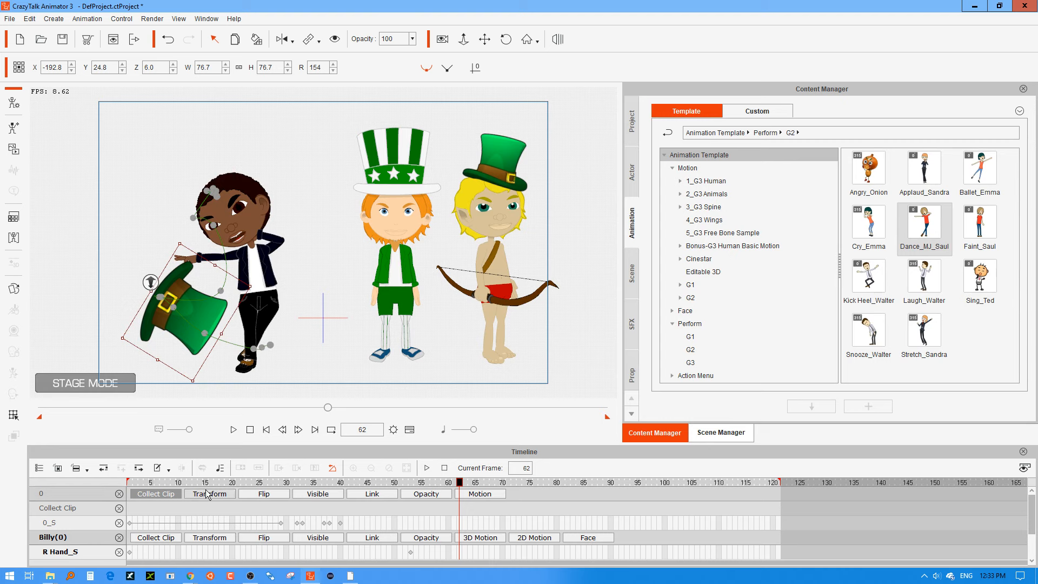
{"action": "left_click", "coordinate": [231, 493]}
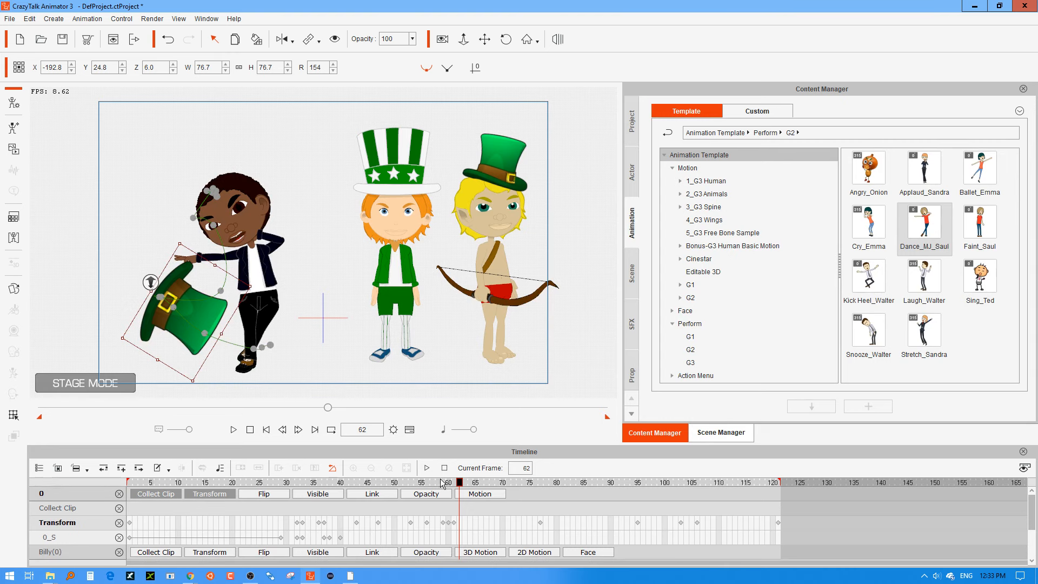
{"action": "left_click_drag", "start_coordinate": [440, 481], "coordinate": [783, 535]}
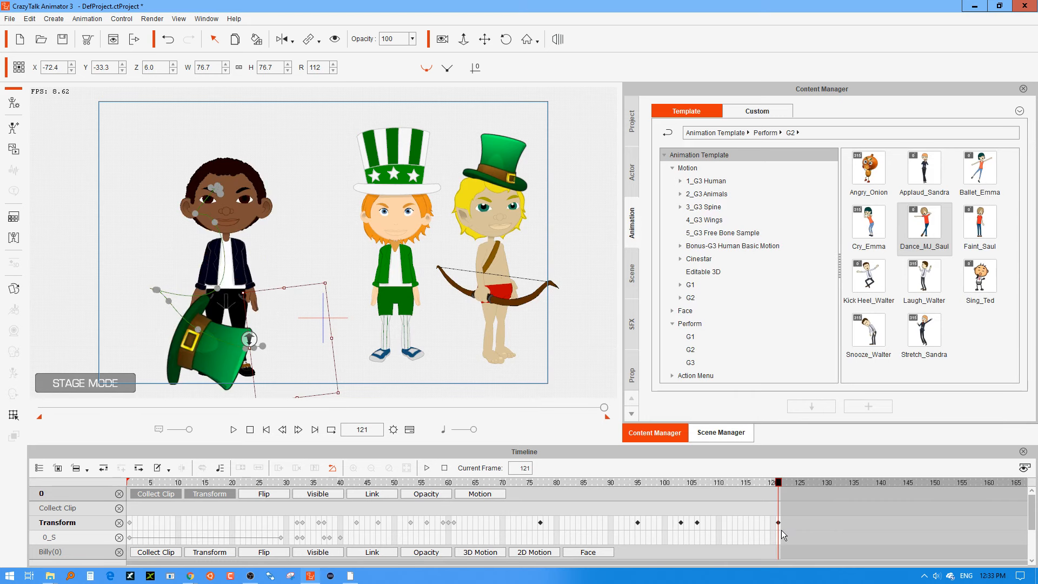
{"action": "key", "text": "Delete"}
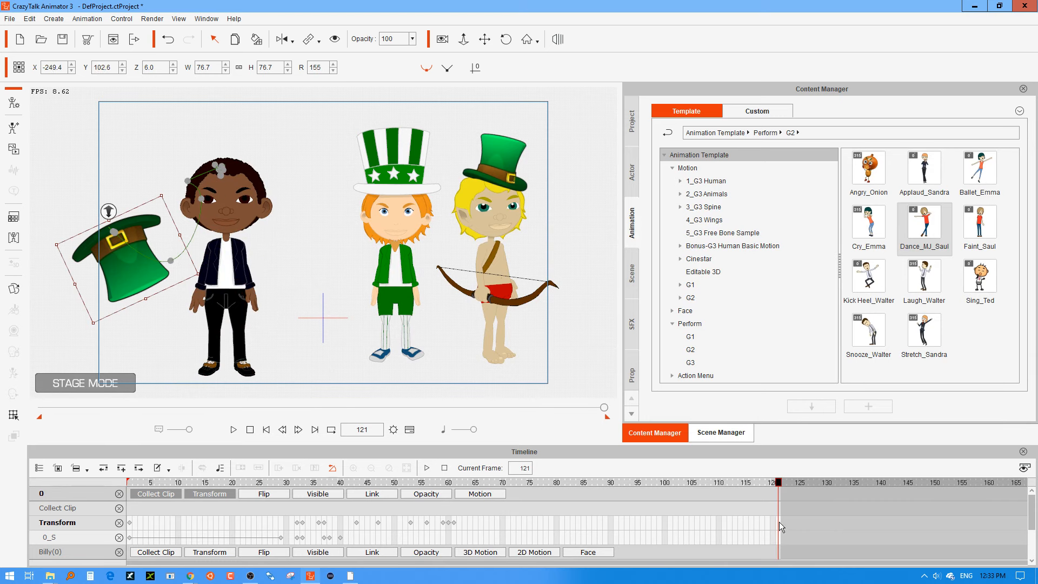
At frame 109, throw the hat off the stage's edge to about X -366, Y 122, rotated to 272 degrees.
{"action": "left_click", "coordinate": [472, 483]}
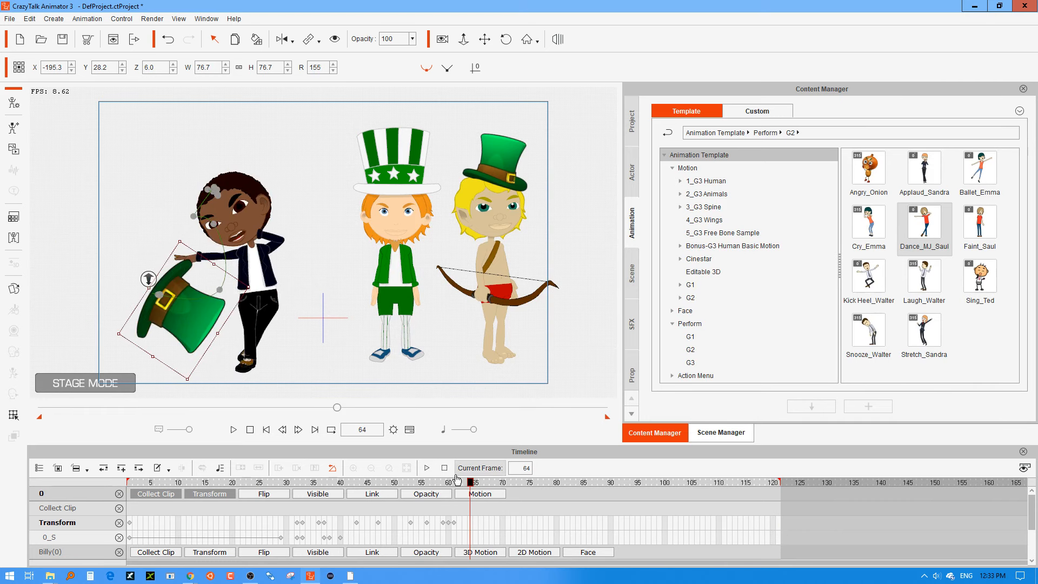
{"action": "left_click_drag", "start_coordinate": [456, 482], "coordinate": [713, 482]}
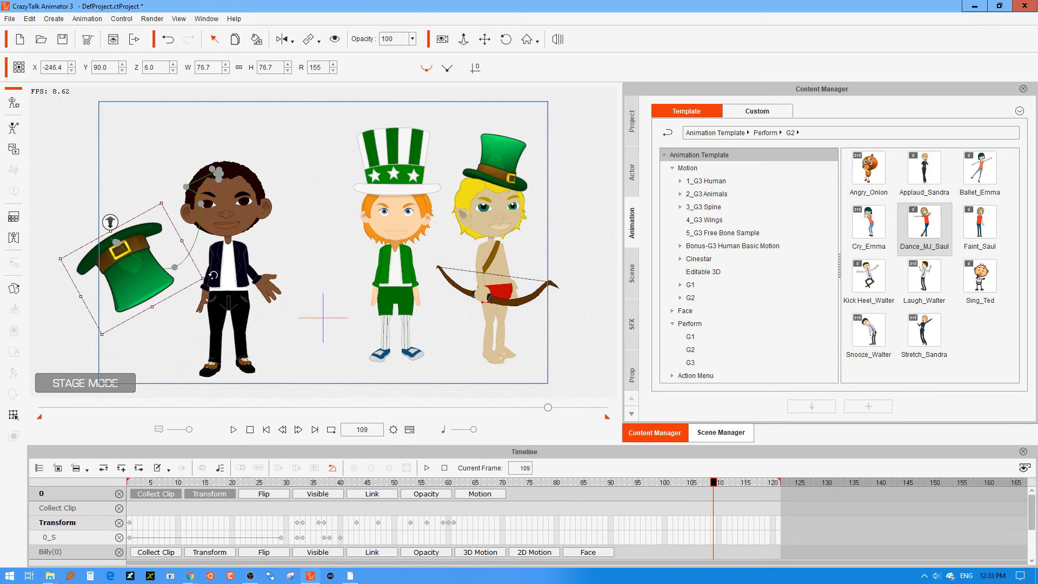
{"action": "left_click_drag", "start_coordinate": [213, 275], "coordinate": [45, 312]}
{"action": "left_click_drag", "start_coordinate": [101, 265], "coordinate": [19, 235]}
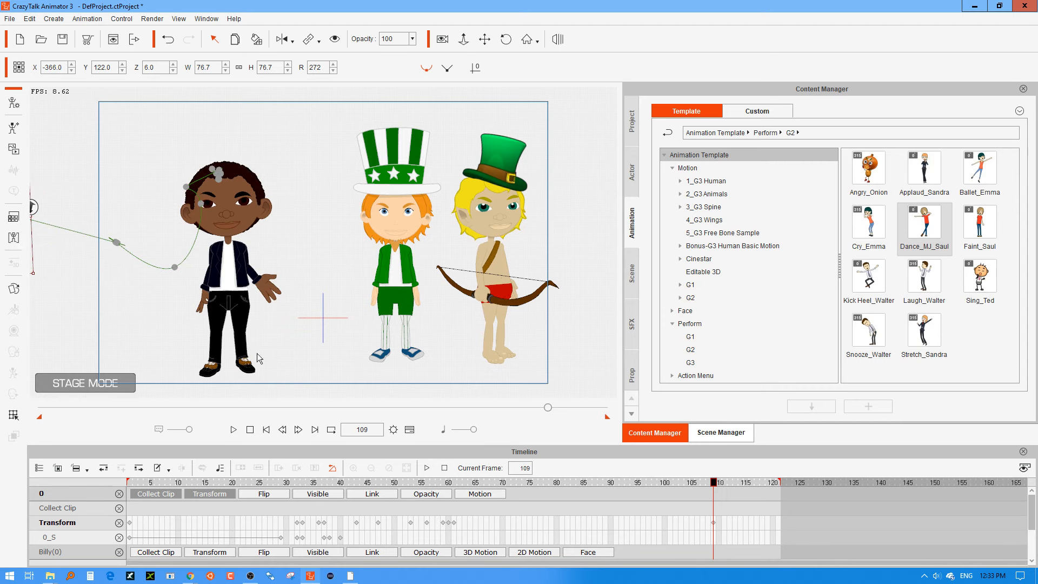
At frame 96, shift the stage view to reveal the thrown hat and move it farther out to about X -527, Y 136.
{"action": "left_click_drag", "start_coordinate": [453, 482], "coordinate": [669, 462]}
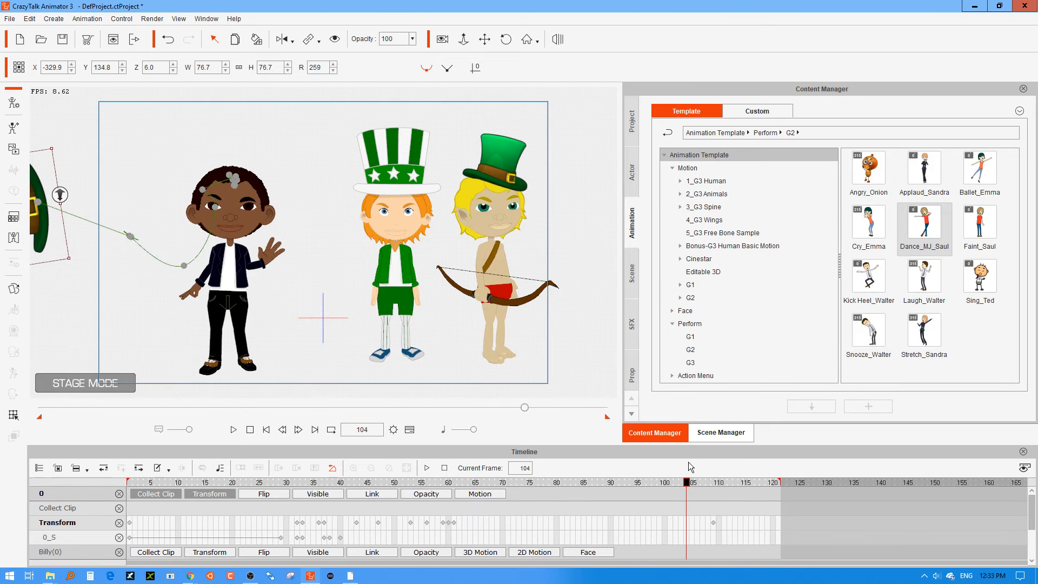
{"action": "left_click", "coordinate": [643, 482]}
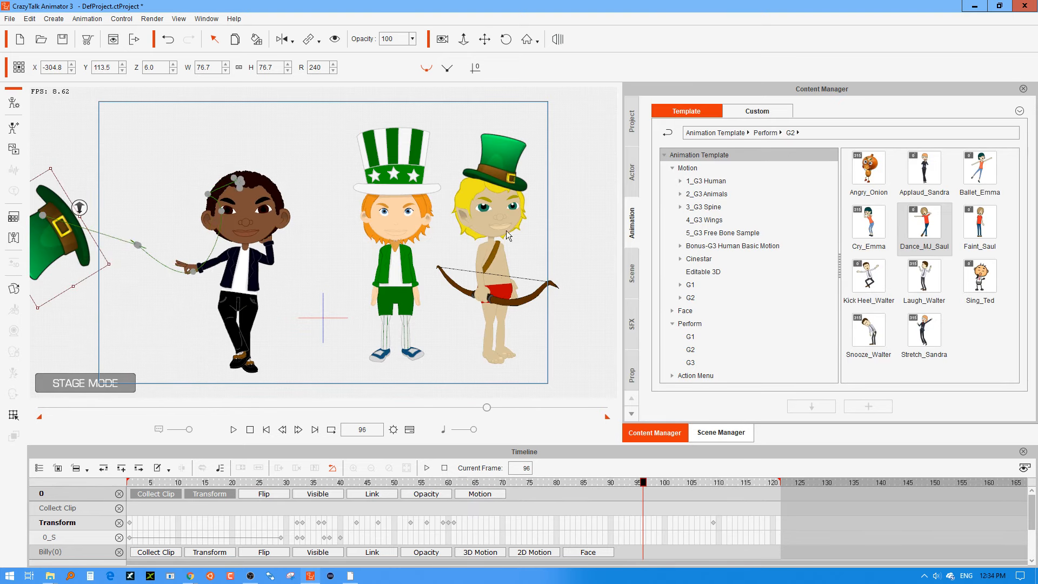
{"action": "left_click", "coordinate": [484, 39]}
{"action": "left_click_drag", "start_coordinate": [104, 201], "coordinate": [292, 212]}
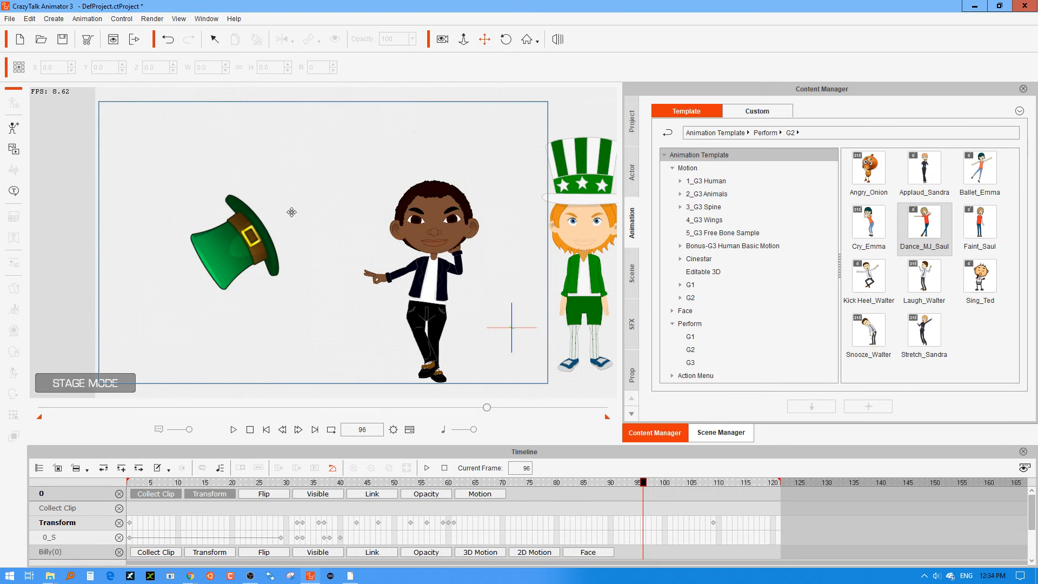
{"action": "left_click_drag", "start_coordinate": [249, 246], "coordinate": [70, 233]}
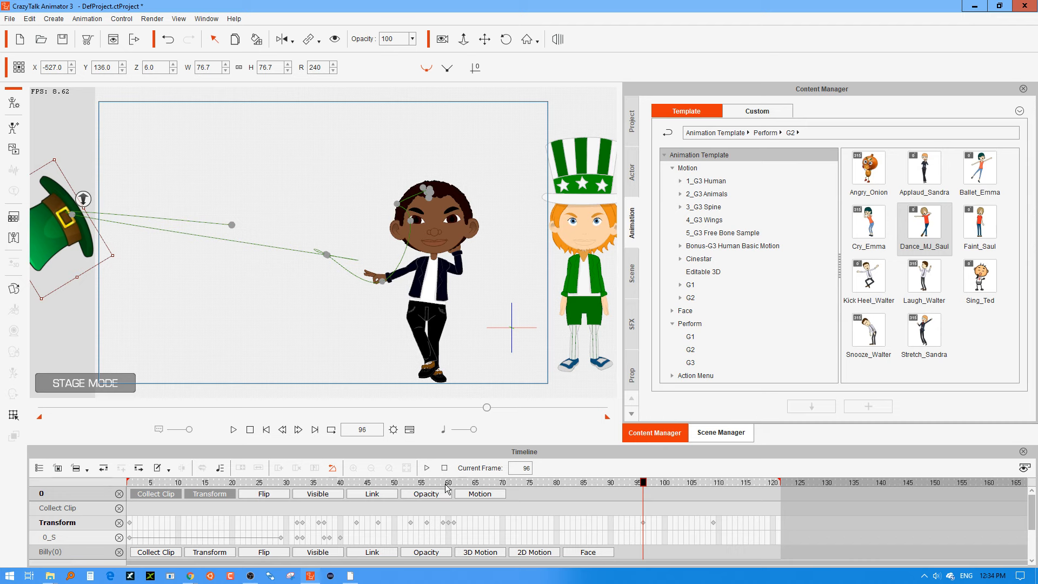
At frame 71, raise the flying hat to about X -383, Y 109 to arc its path.
{"action": "left_click_drag", "start_coordinate": [445, 484], "coordinate": [611, 485]}
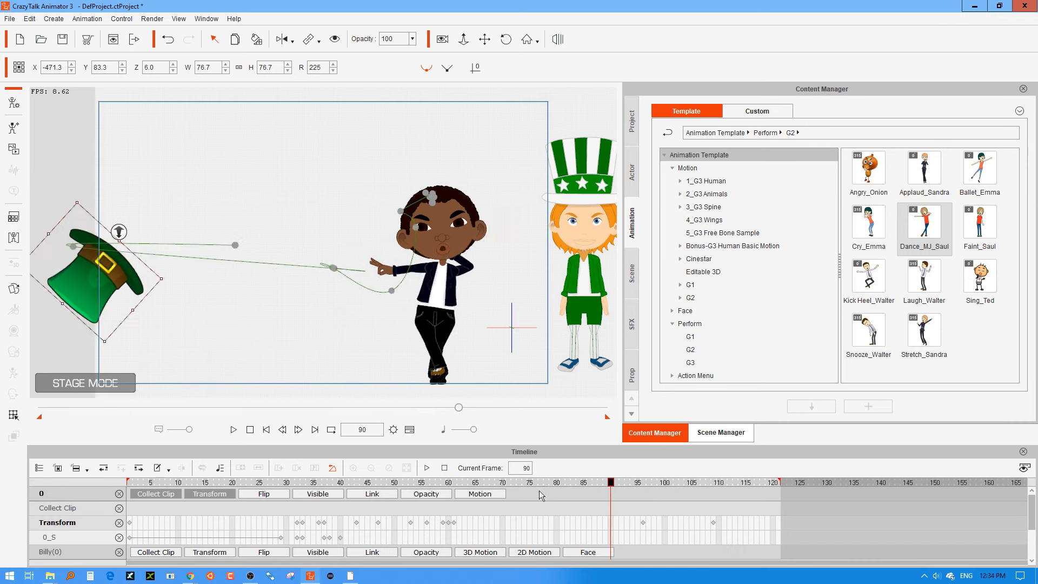
{"action": "left_click_drag", "start_coordinate": [541, 495], "coordinate": [510, 491]}
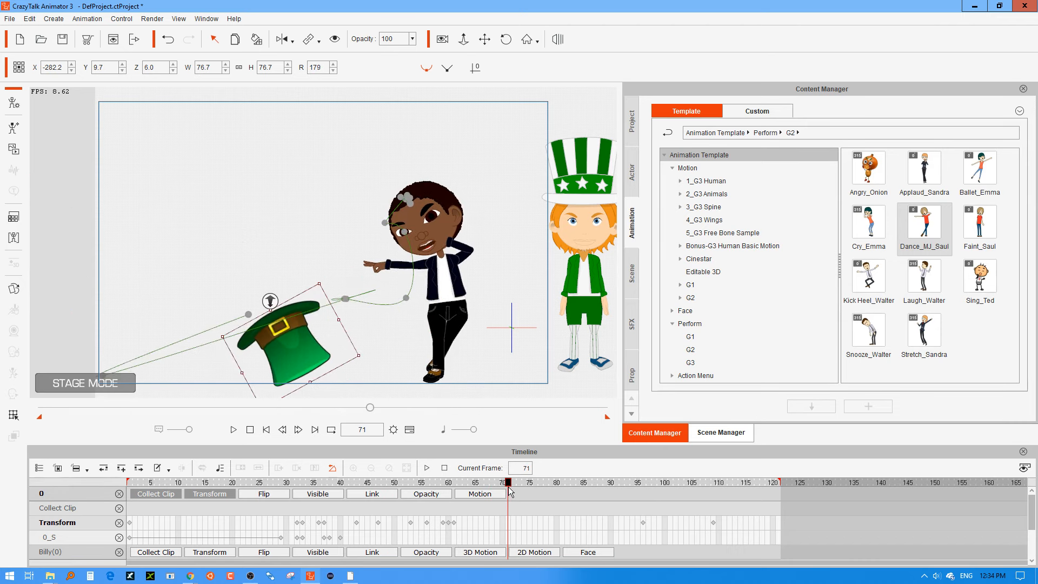
{"action": "left_click_drag", "start_coordinate": [292, 346], "coordinate": [207, 261]}
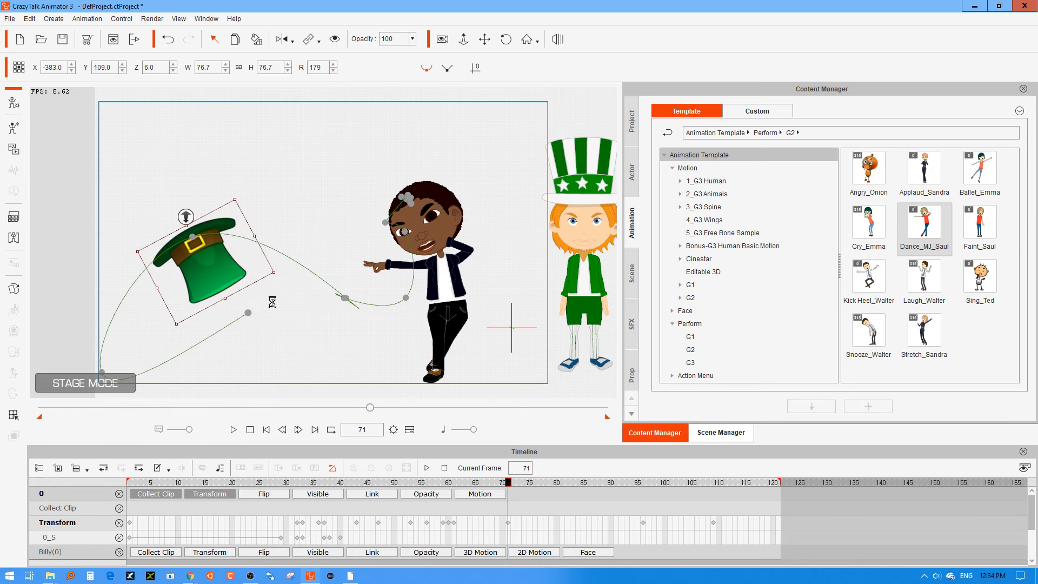
At frame 96, move the thrown hat higher and farther out to about X -554, Y 211.
{"action": "left_click_drag", "start_coordinate": [418, 483], "coordinate": [643, 494]}
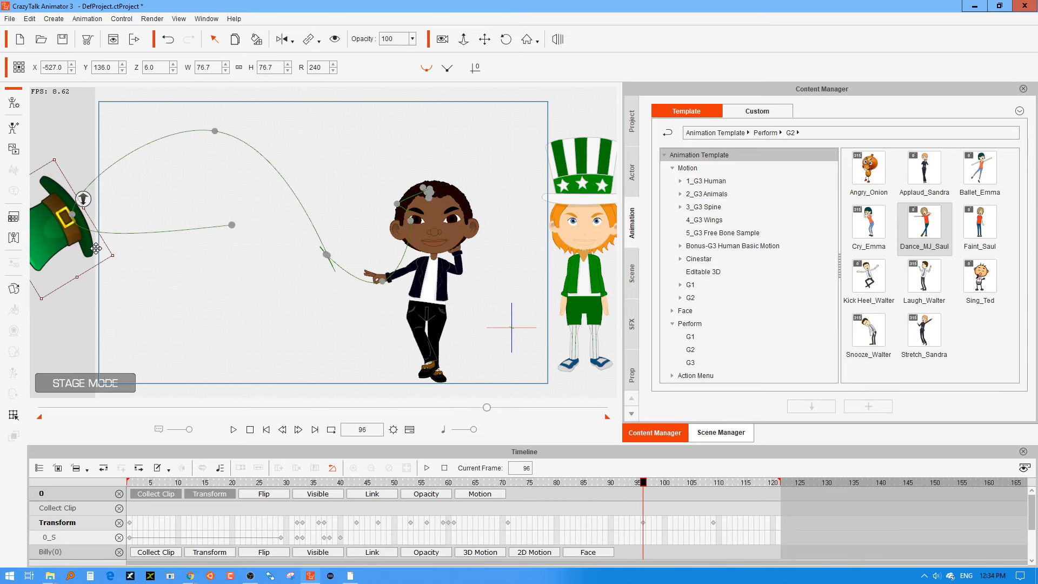
{"action": "left_click_drag", "start_coordinate": [96, 248], "coordinate": [100, 205]}
{"action": "left_click_drag", "start_coordinate": [233, 227], "coordinate": [40, 85]}
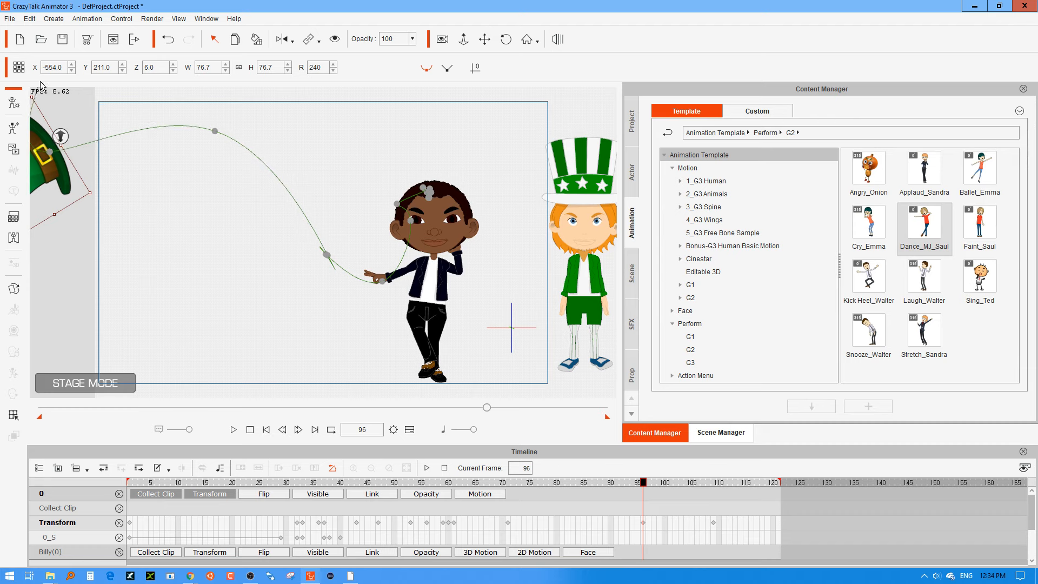
Apply the Spin action to Billy's hat at frame 53.
{"action": "left_click_drag", "start_coordinate": [354, 484], "coordinate": [617, 492]}
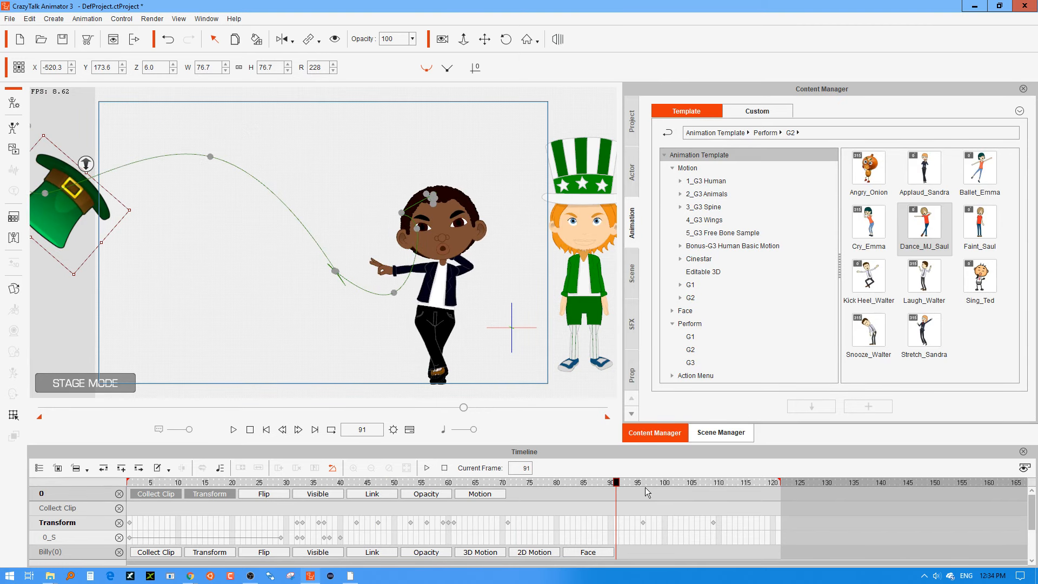
{"action": "left_click_drag", "start_coordinate": [622, 487], "coordinate": [412, 503]}
{"action": "right_click", "coordinate": [359, 215]}
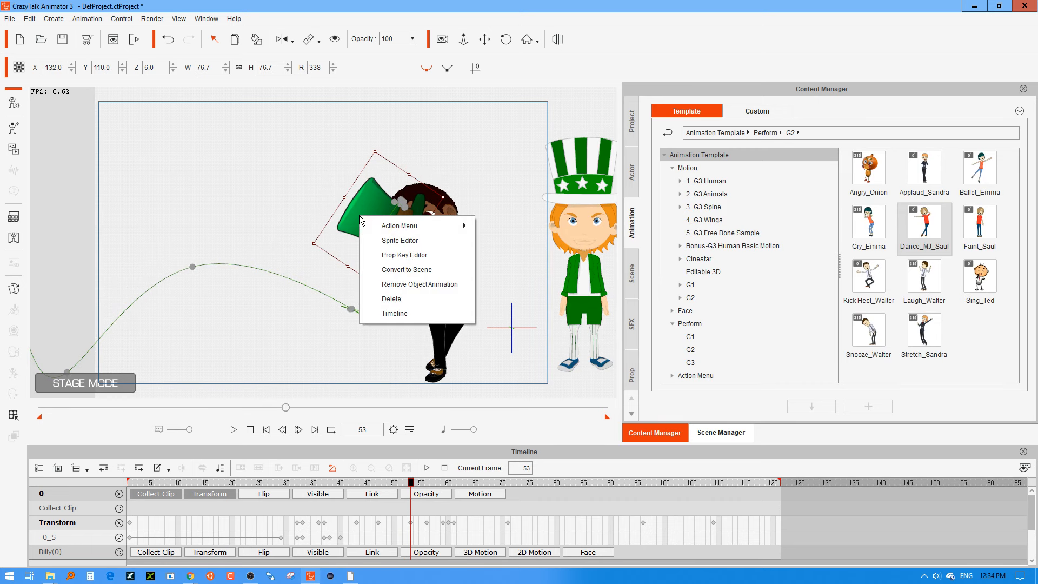
{"action": "mouse_move", "coordinate": [436, 227]}
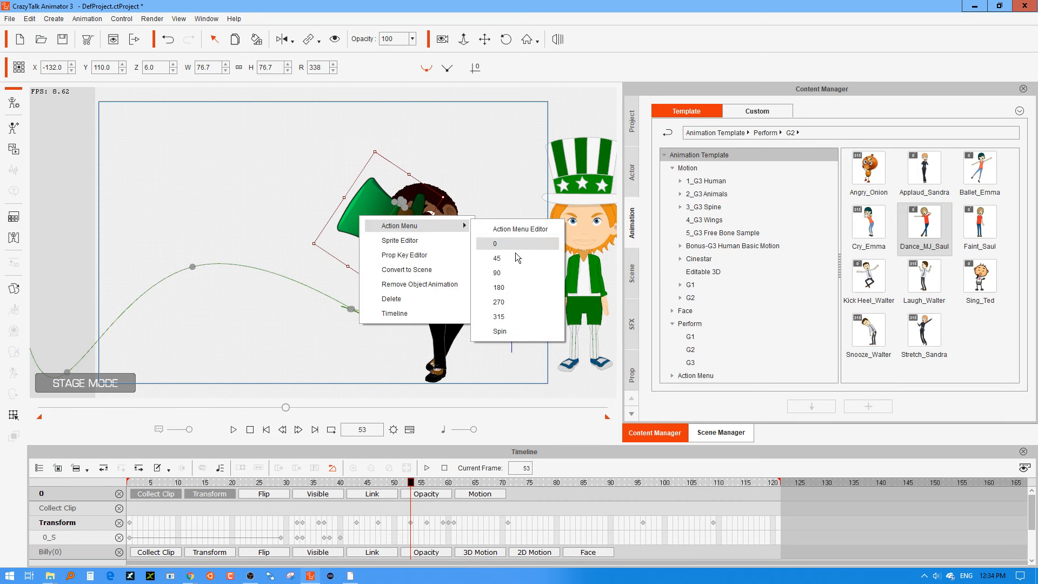
{"action": "left_click", "coordinate": [507, 332]}
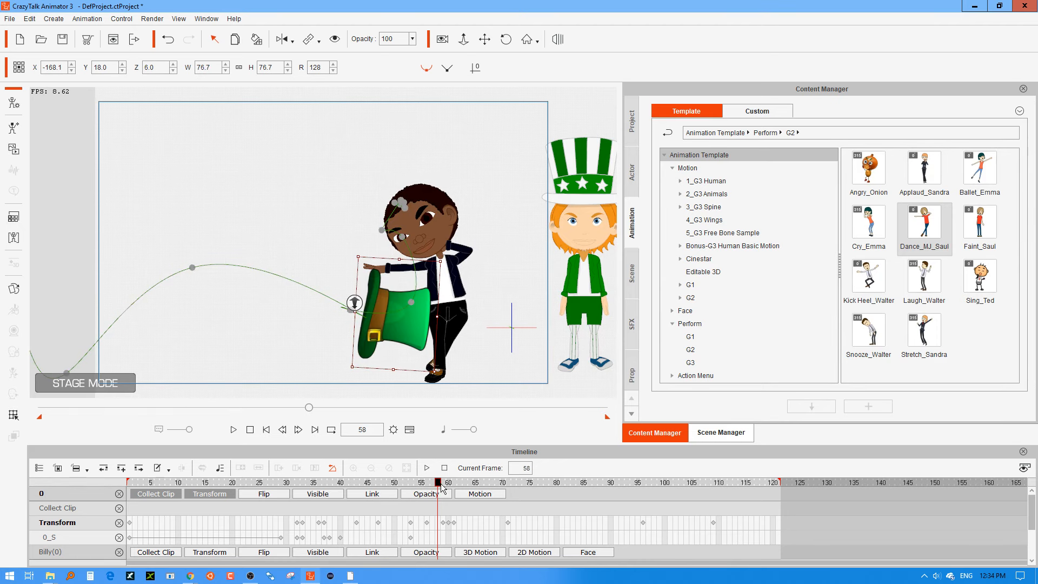
{"action": "mouse_move", "coordinate": [438, 482]}
{"action": "left_mouse_down"}
{"action": "mouse_move", "coordinate": [411, 483]}
{"action": "mouse_move", "coordinate": [452, 474]}
{"action": "left_mouse_up"}
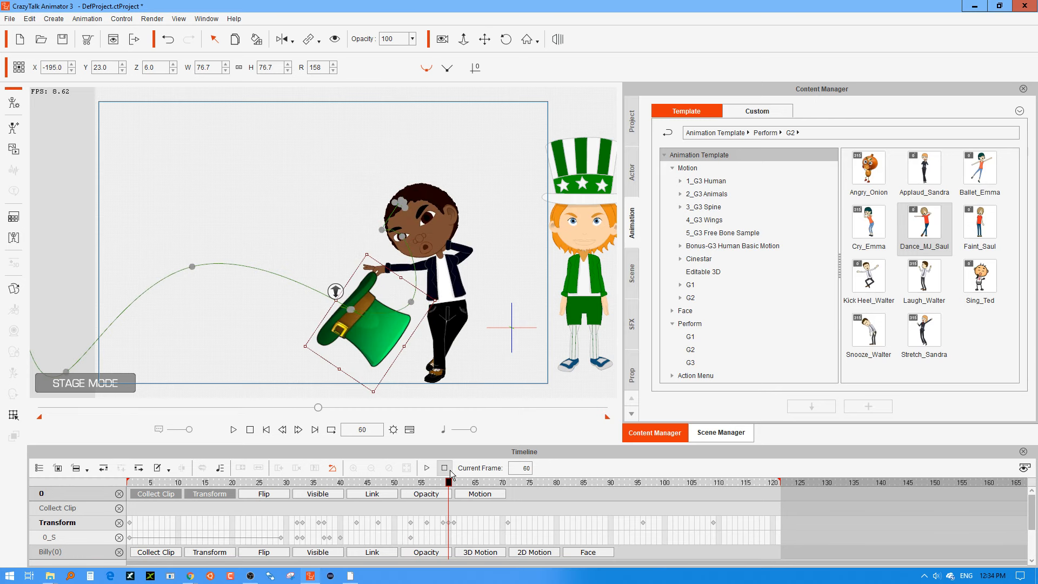
{"action": "left_click_drag", "start_coordinate": [373, 334], "coordinate": [373, 333]}
{"action": "right_click", "coordinate": [372, 333]}
{"action": "mouse_move", "coordinate": [422, 344]}
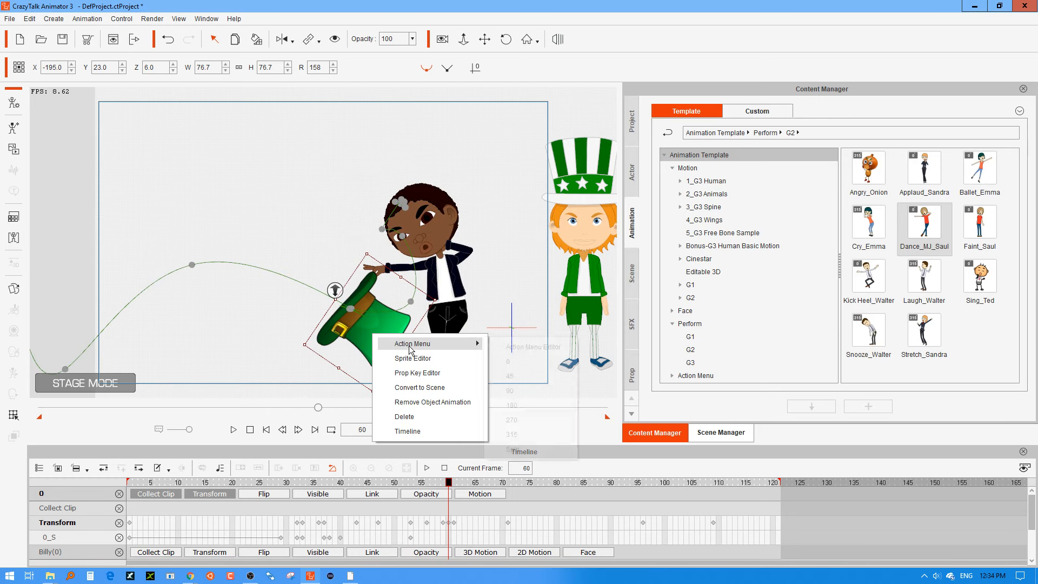
{"action": "left_click", "coordinate": [666, 564]}
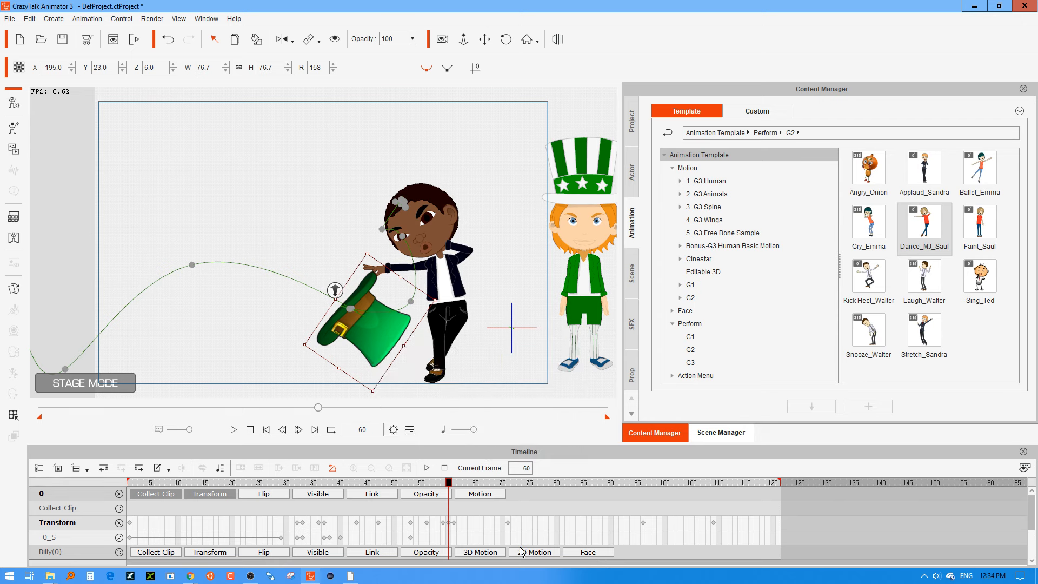
Limit the timeline to the selected hat, hide its Collect Clip track and show its Motion track.
{"action": "scroll", "coordinate": [492, 528], "scroll_direction": "down", "scroll_amount": 1}
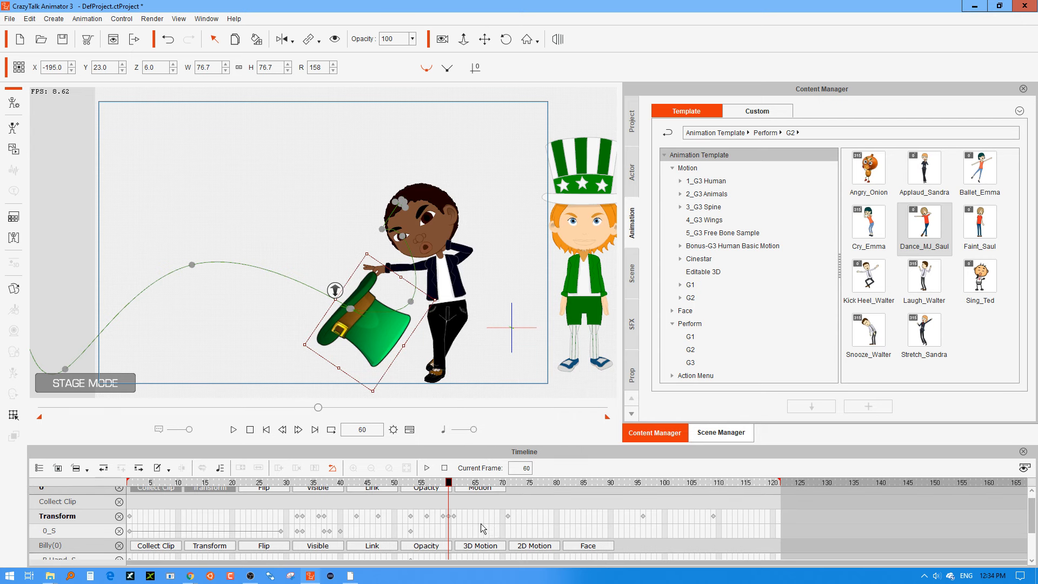
{"action": "scroll", "coordinate": [494, 507], "scroll_direction": "down", "scroll_amount": 5}
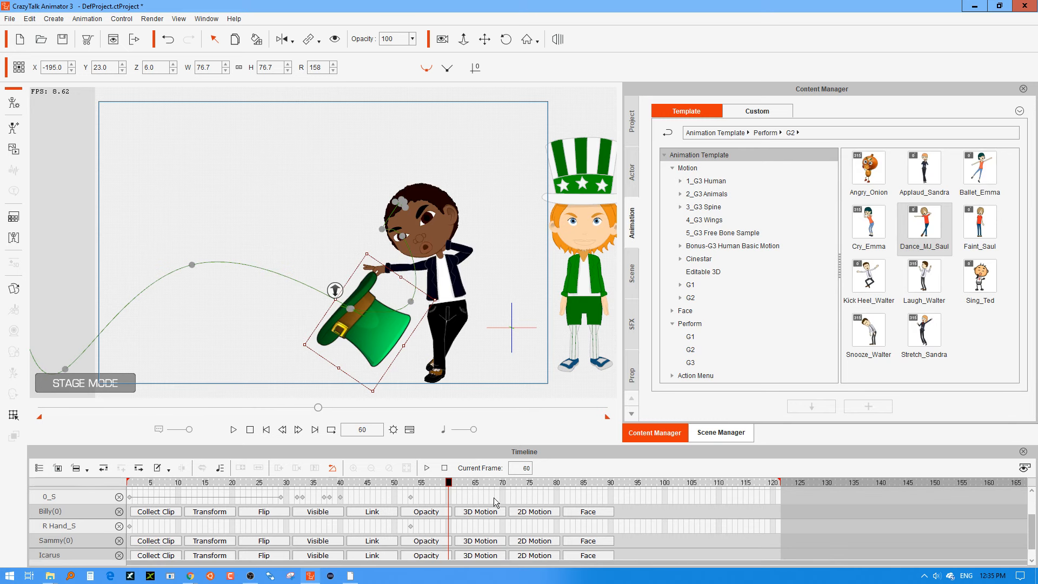
{"action": "left_click", "coordinate": [58, 468]}
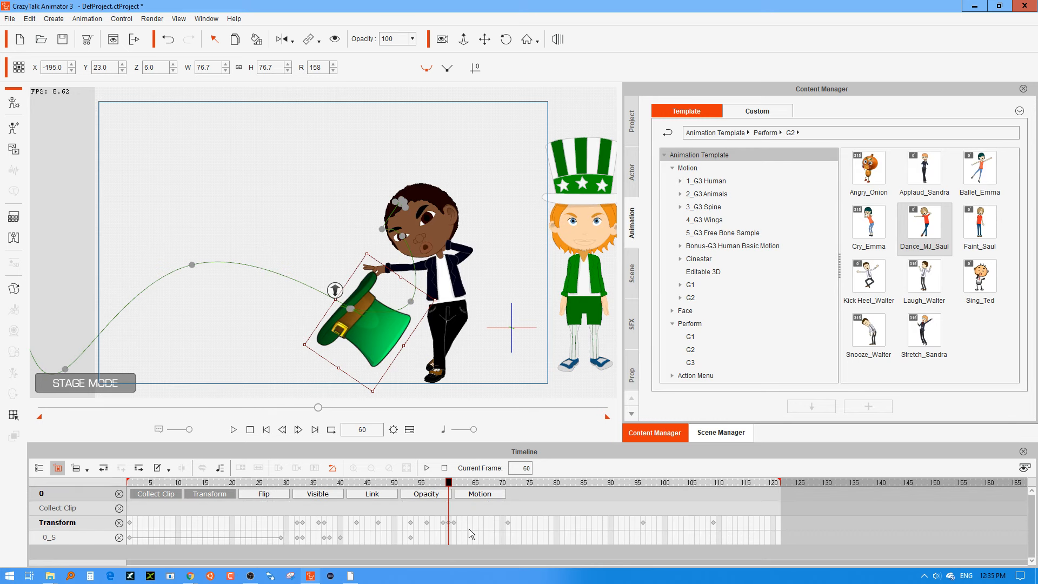
{"action": "left_click", "coordinate": [156, 494]}
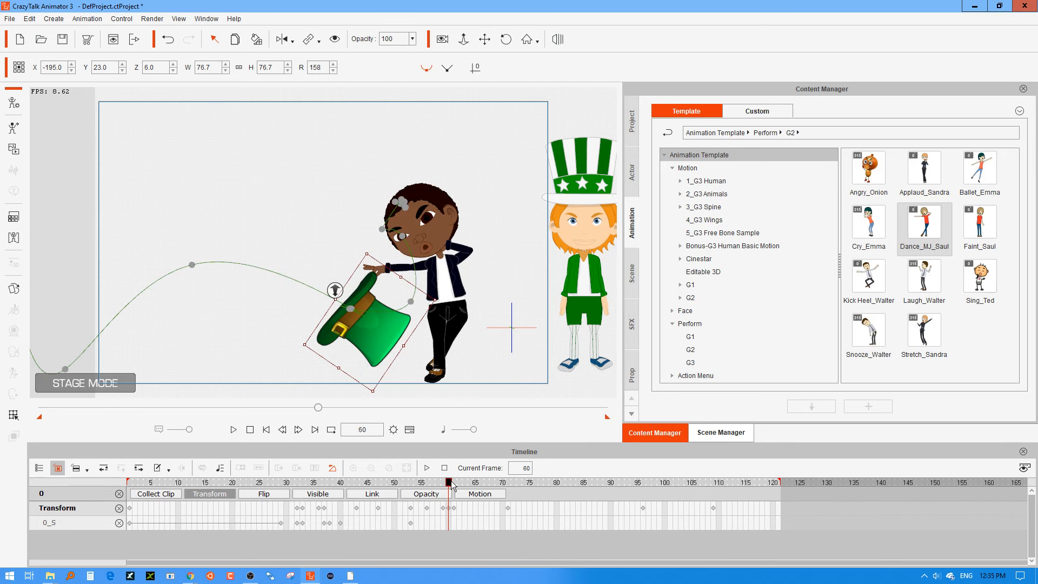
{"action": "left_click_drag", "start_coordinate": [451, 485], "coordinate": [432, 487]}
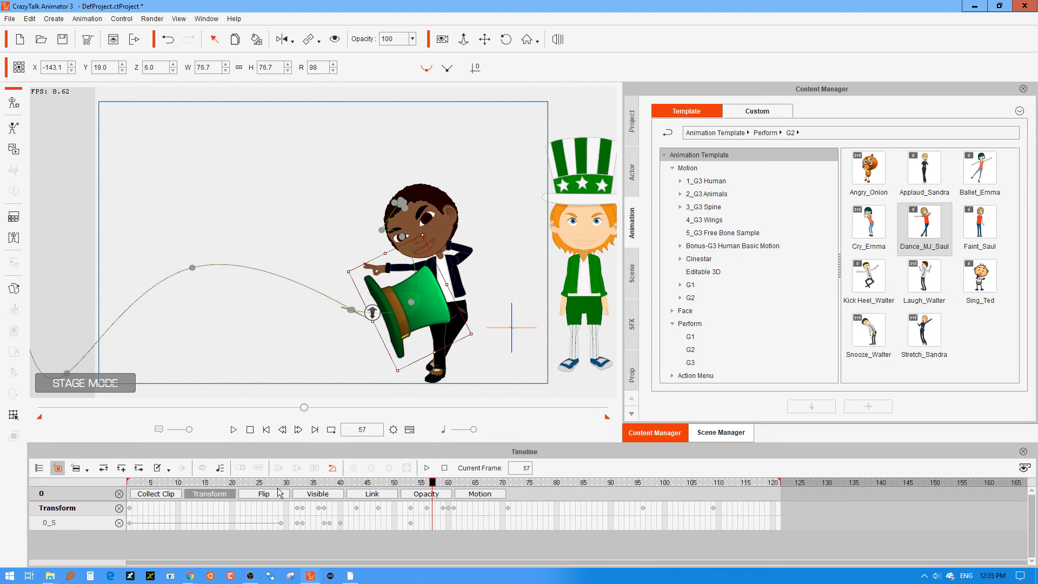
{"action": "left_click", "coordinate": [479, 493]}
Extend the hat's Spin motion clip to about frame 98 and scrub through the throw to check it.
{"action": "left_click", "coordinate": [441, 523]}
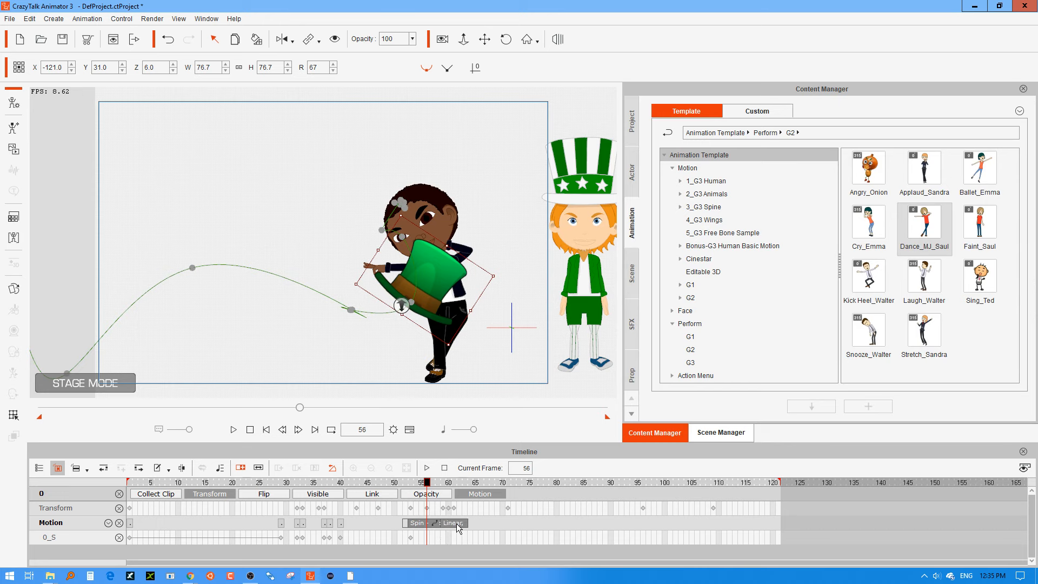
{"action": "left_click_drag", "start_coordinate": [456, 524], "coordinate": [579, 526]}
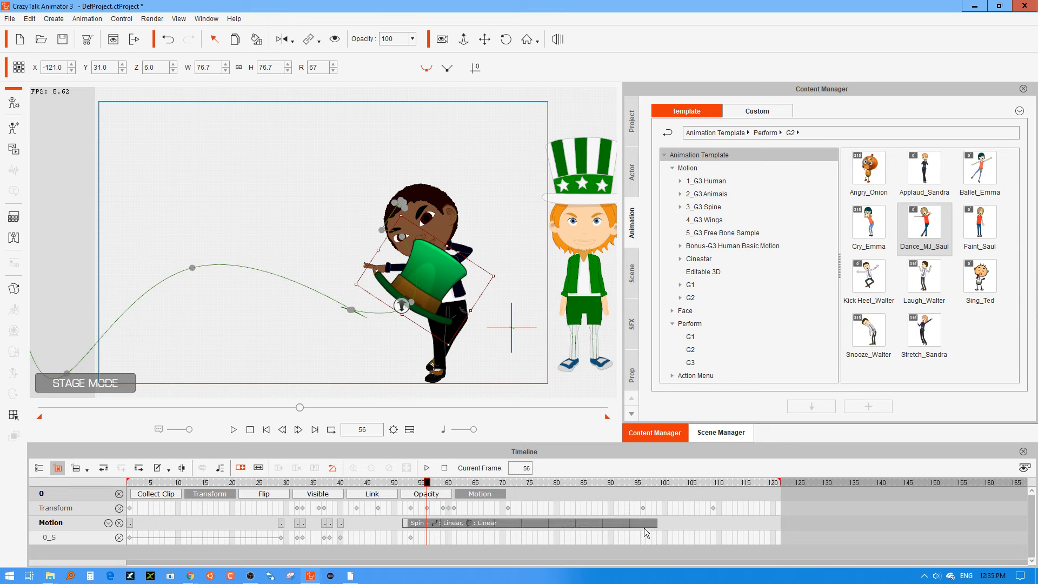
{"action": "left_click_drag", "start_coordinate": [401, 490], "coordinate": [656, 478]}
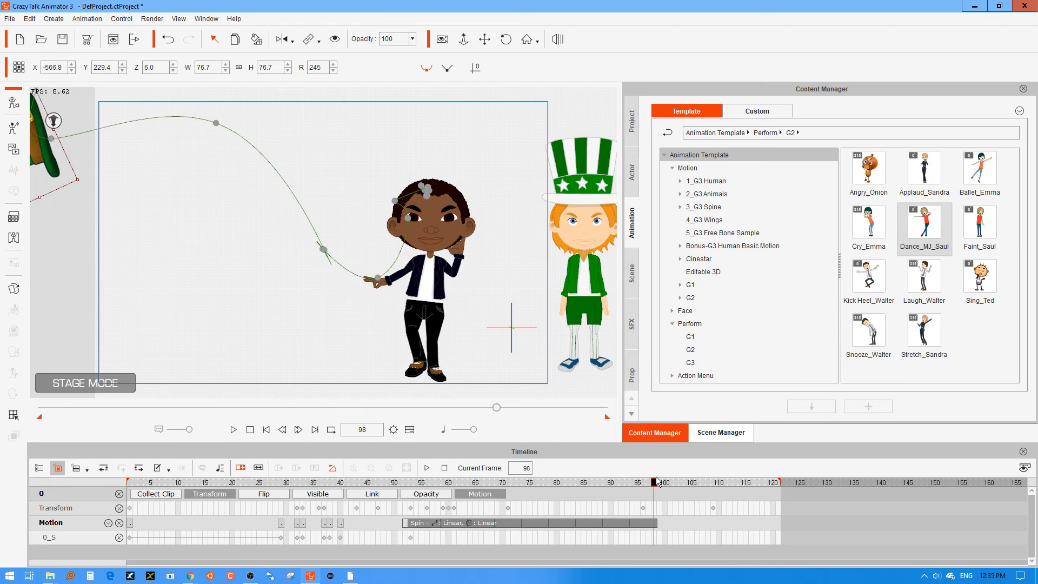
{"action": "left_click_drag", "start_coordinate": [411, 482], "coordinate": [656, 491]}
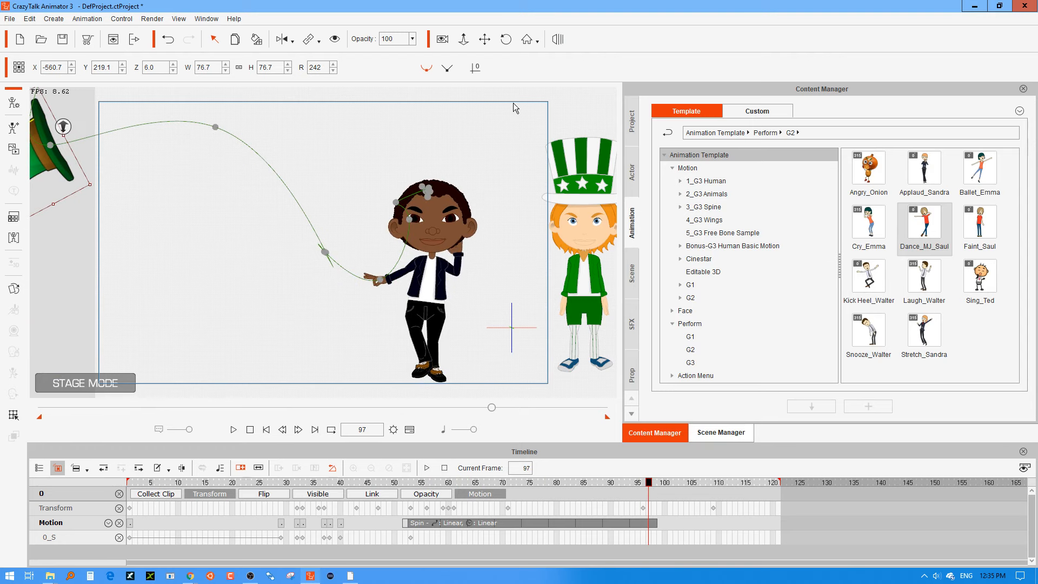
Delete the characters Sammy and Icarus from the stage, along with the green hat left where Icarus stood.
{"action": "left_click", "coordinate": [593, 282]}
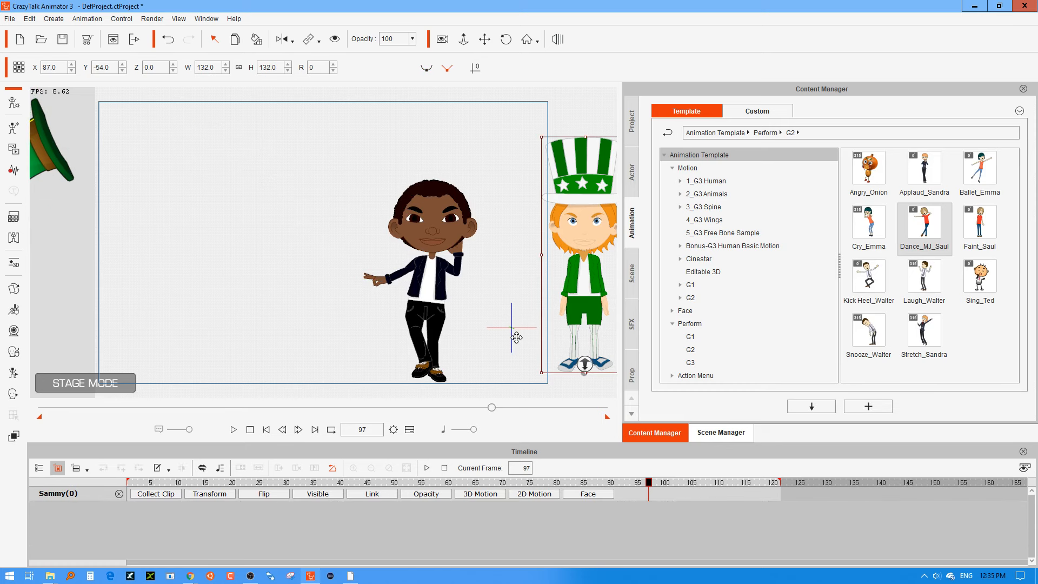
{"action": "key", "text": "Delete"}
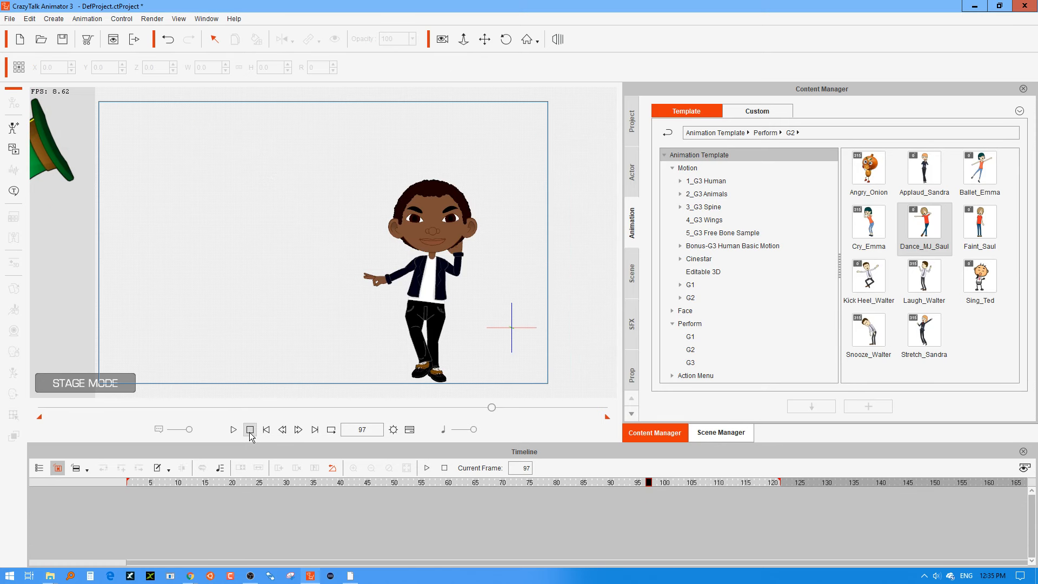
{"action": "left_click", "coordinate": [484, 39]}
{"action": "left_click_drag", "start_coordinate": [538, 243], "coordinate": [325, 214]}
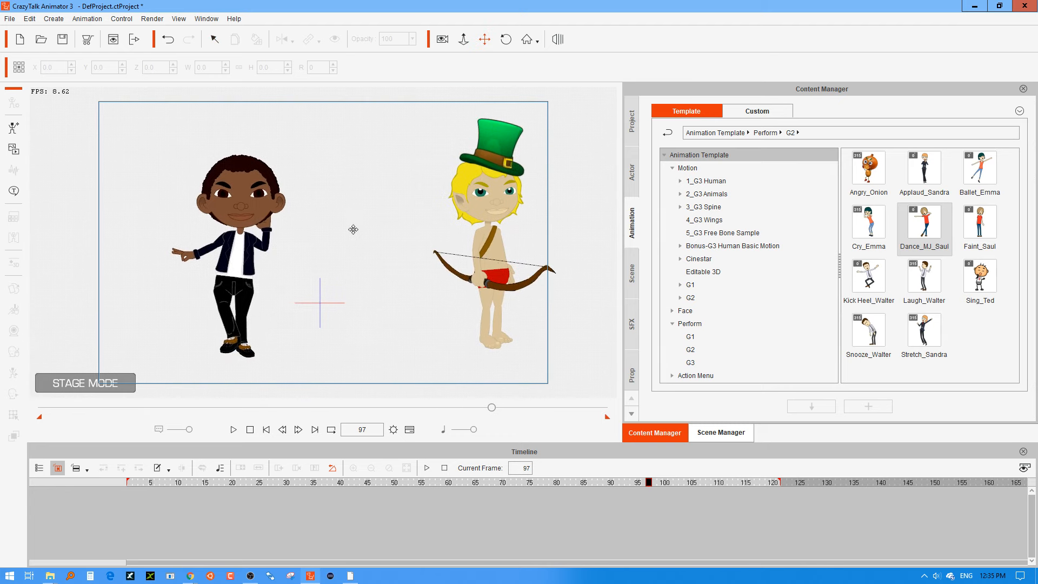
{"action": "left_click", "coordinate": [494, 299]}
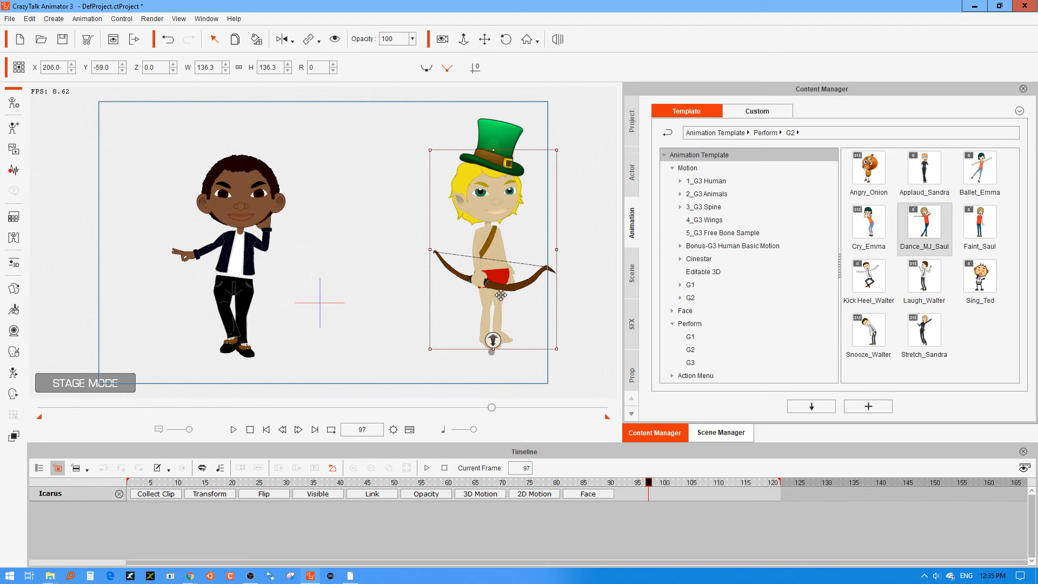
{"action": "left_click", "coordinate": [498, 135]}
{"action": "key", "text": "Delete"}
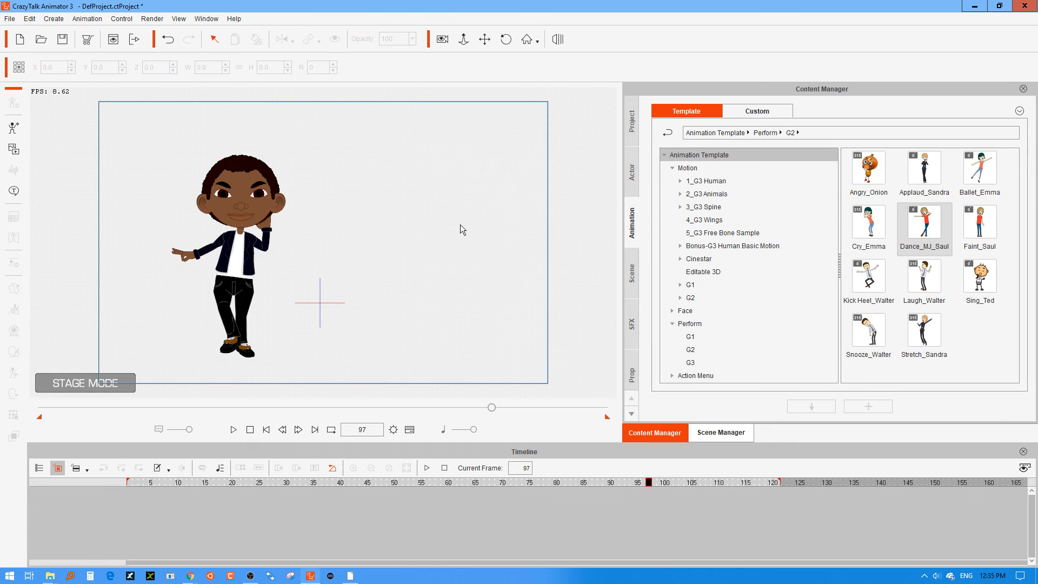
Turn on camera recording and reframe Billy at frame 97 with the camera at about X -145.1, Y 58.4, Z 1710.0.
{"action": "left_click_drag", "start_coordinate": [427, 209], "coordinate": [580, 225]}
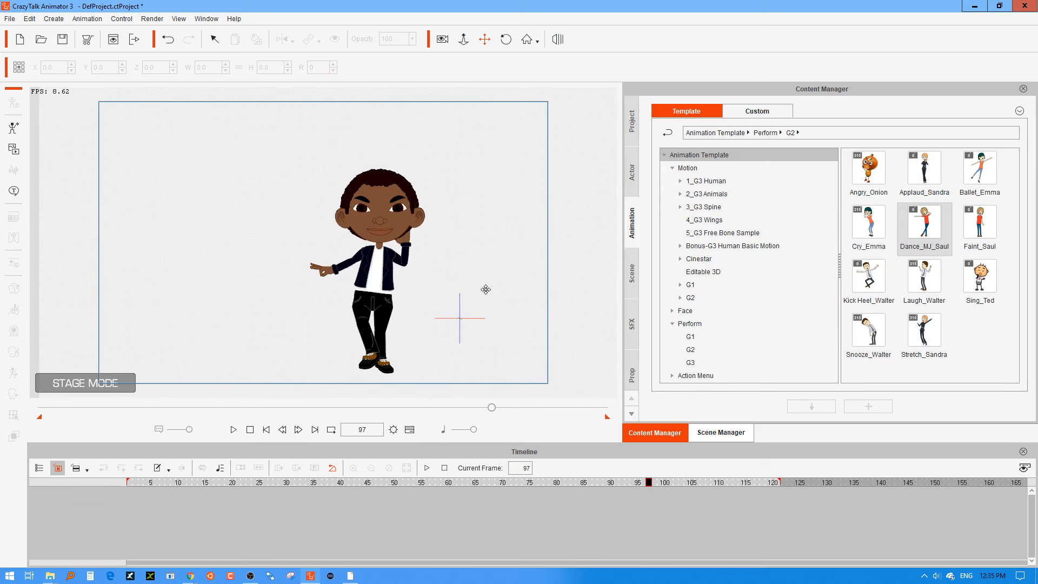
{"action": "left_click", "coordinate": [485, 39]}
{"action": "left_click", "coordinate": [446, 42]}
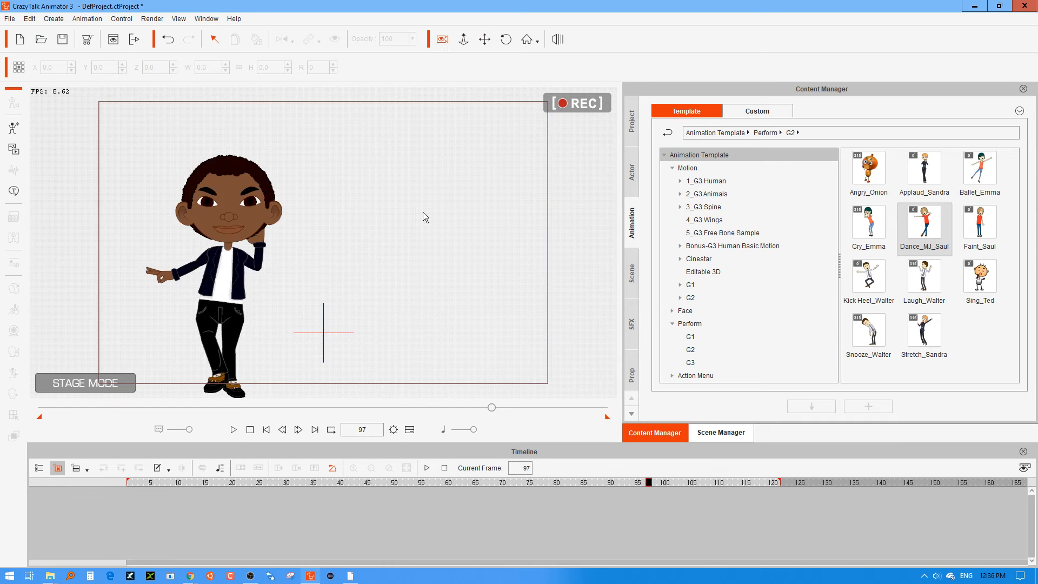
{"action": "left_click", "coordinate": [485, 39]}
{"action": "left_click_drag", "start_coordinate": [408, 159], "coordinate": [540, 193]}
{"action": "scroll", "coordinate": [492, 242], "scroll_direction": "up", "scroll_amount": 2}
{"action": "left_click_drag", "start_coordinate": [461, 259], "coordinate": [456, 240]}
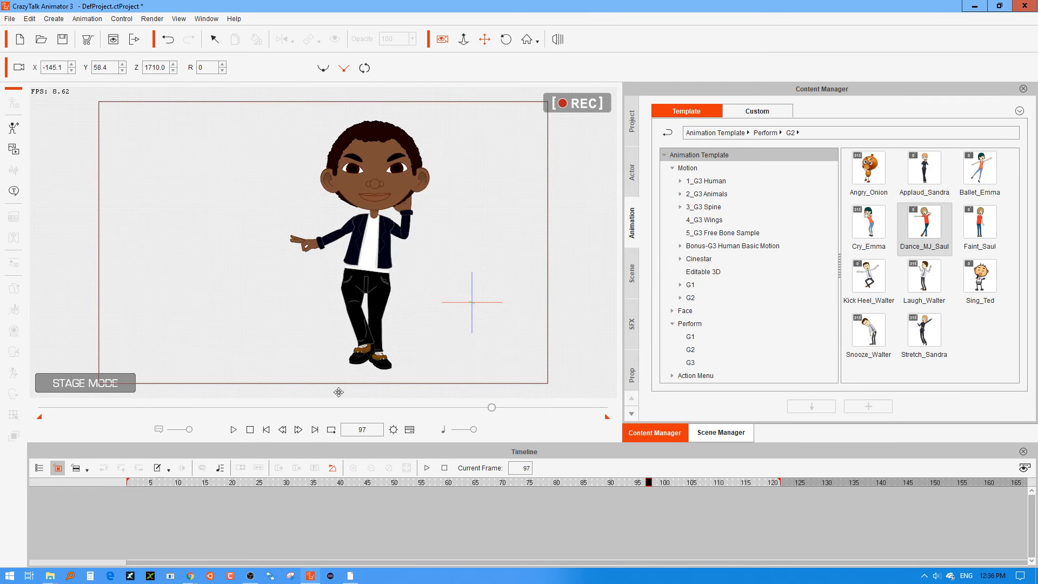
At frame 1, pull the camera back to about Z 2233.7 and pan it to about X -101.3, Y 90.5.
{"action": "left_click", "coordinate": [255, 430]}
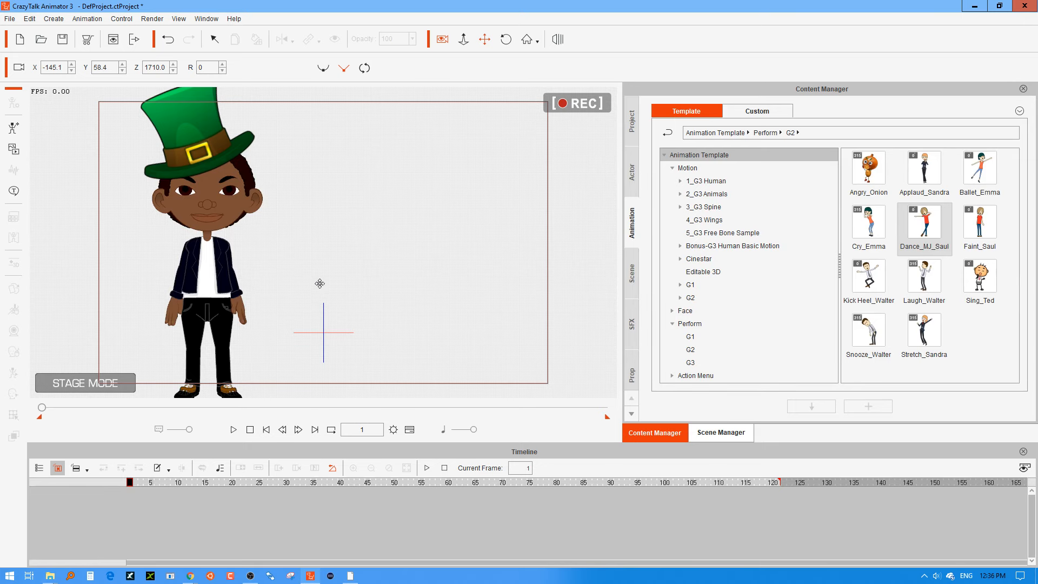
{"action": "left_click", "coordinate": [465, 40]}
{"action": "left_click_drag", "start_coordinate": [407, 169], "coordinate": [374, 381]}
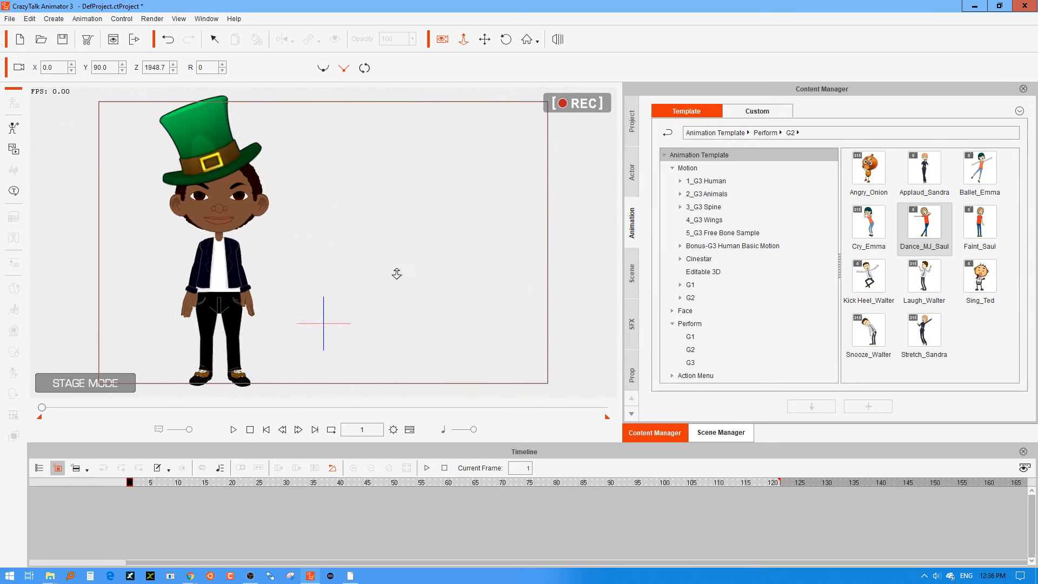
{"action": "left_click_drag", "start_coordinate": [340, 279], "coordinate": [445, 284]}
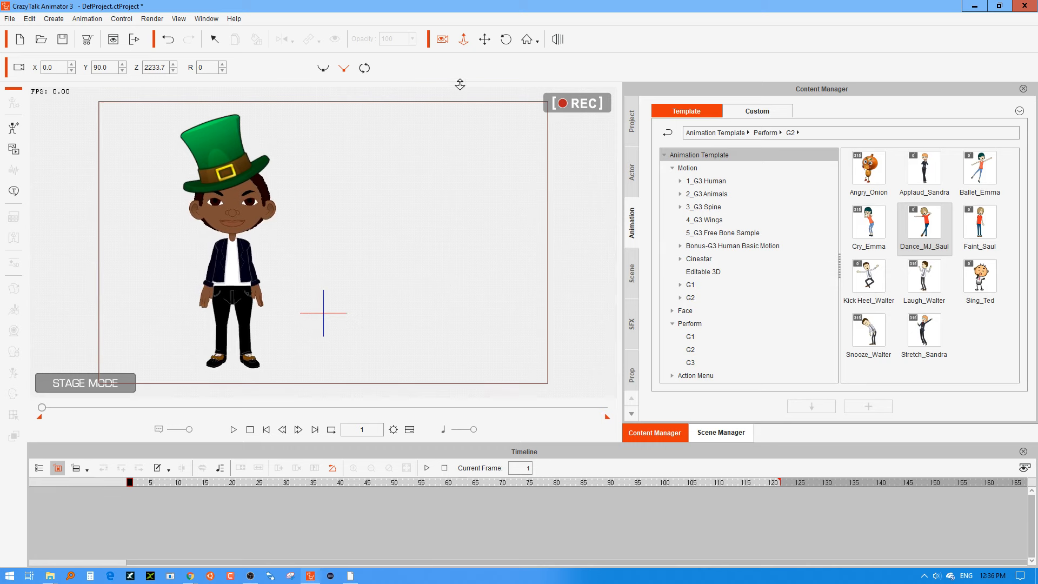
{"action": "left_click", "coordinate": [484, 40]}
{"action": "left_click_drag", "start_coordinate": [398, 197], "coordinate": [489, 198]}
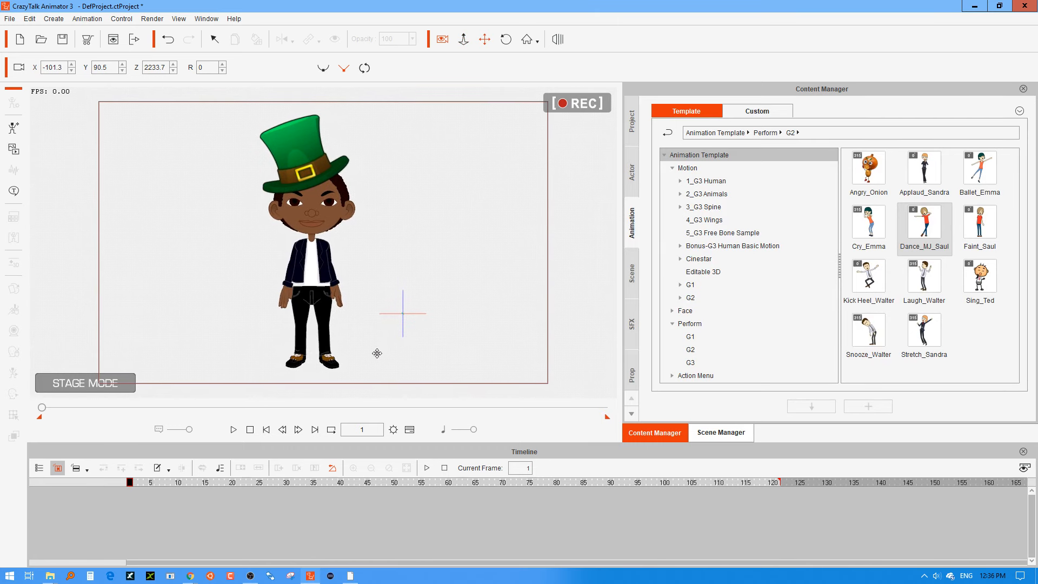
Show the project's Camera track in the timeline.
{"action": "left_click", "coordinate": [409, 429]}
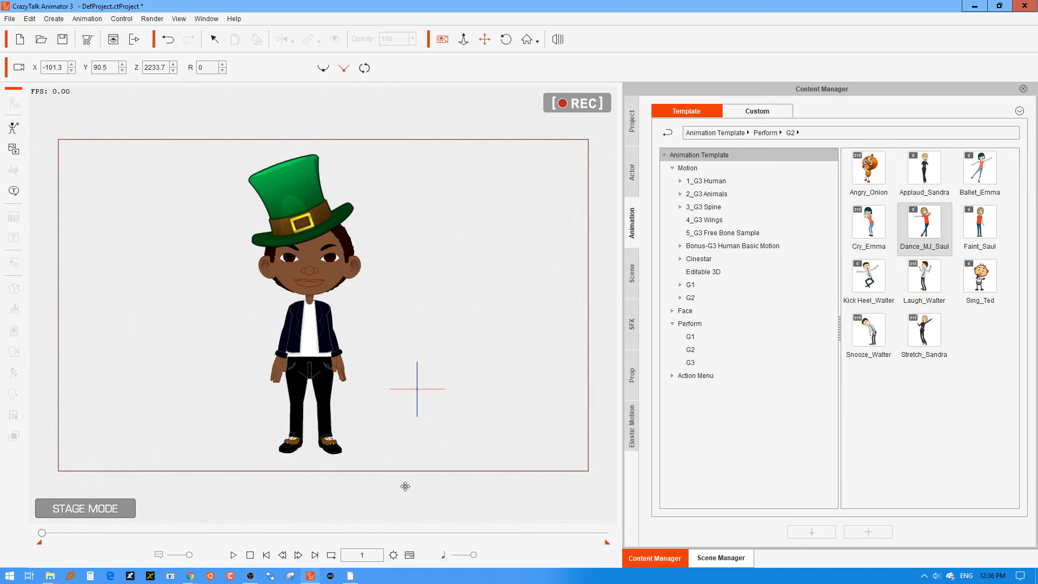
{"action": "left_click", "coordinate": [408, 556]}
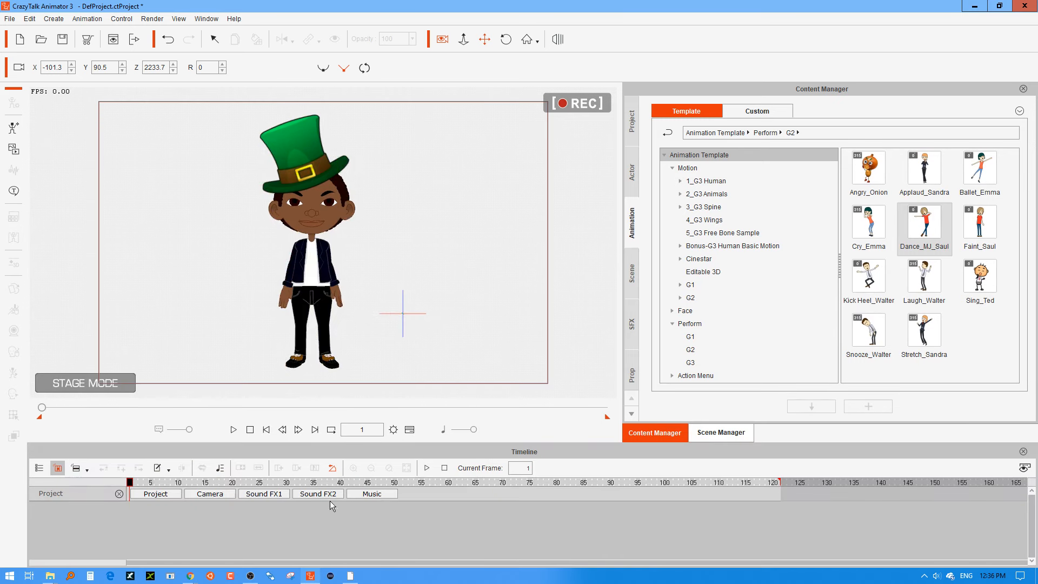
{"action": "left_click", "coordinate": [153, 494]}
{"action": "left_click", "coordinate": [140, 495]}
{"action": "left_click", "coordinate": [87, 470]}
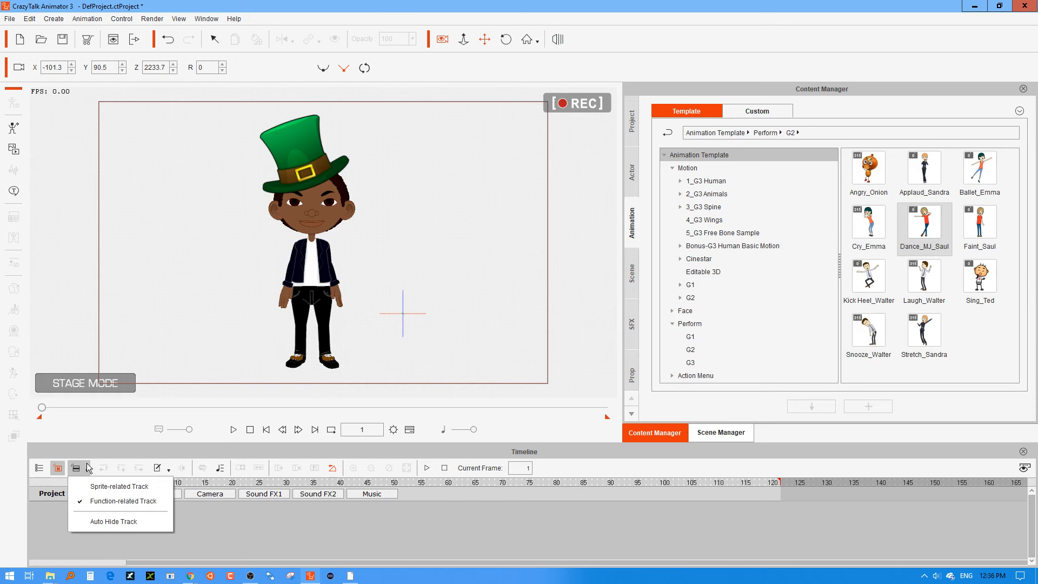
{"action": "left_click", "coordinate": [88, 468]}
{"action": "left_click", "coordinate": [89, 471]}
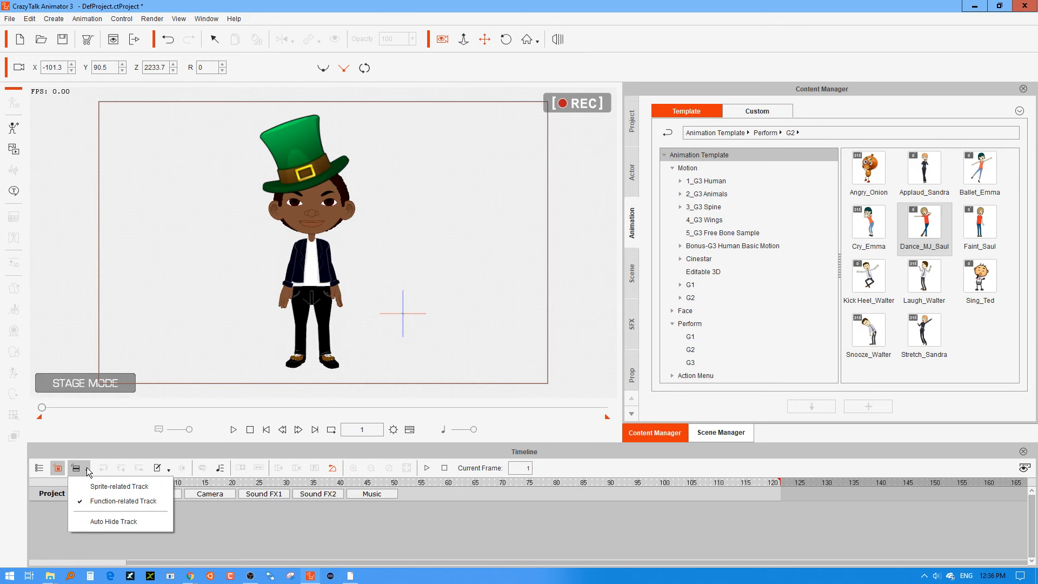
{"action": "left_click", "coordinate": [39, 468]}
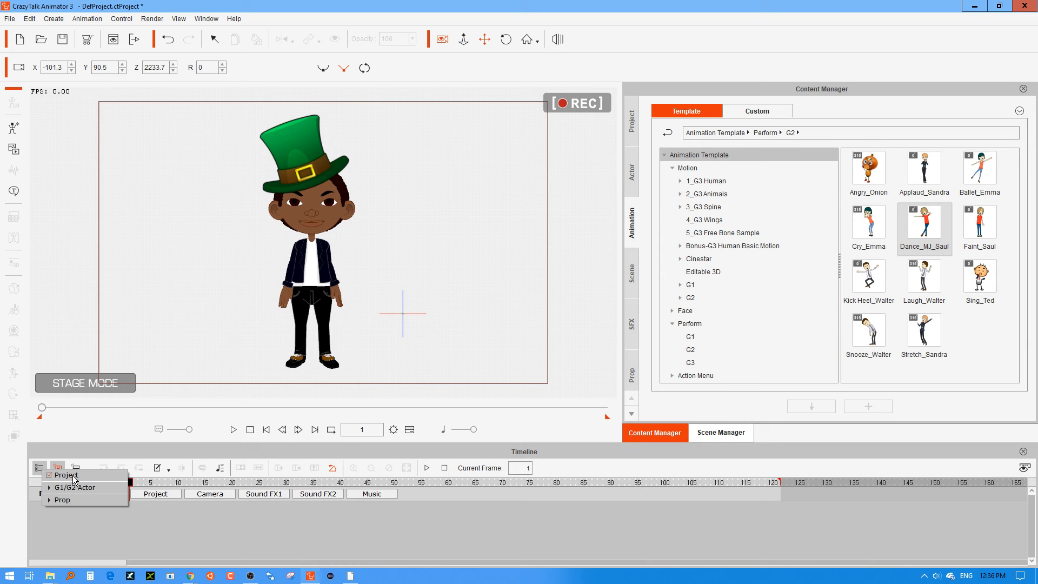
{"action": "left_click", "coordinate": [73, 476]}
{"action": "left_click", "coordinate": [73, 476]}
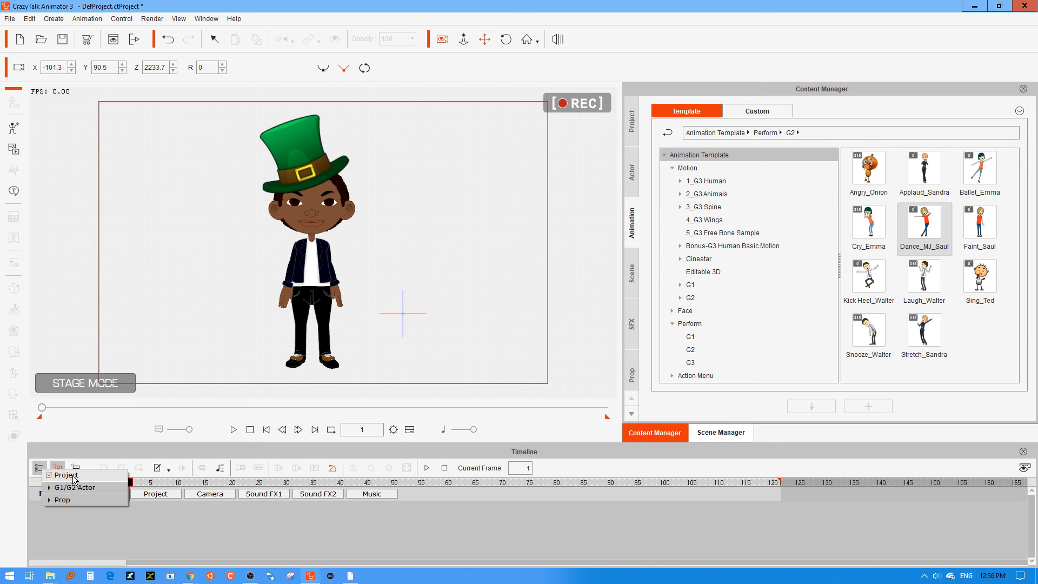
{"action": "left_click", "coordinate": [96, 536]}
{"action": "left_click", "coordinate": [218, 494]}
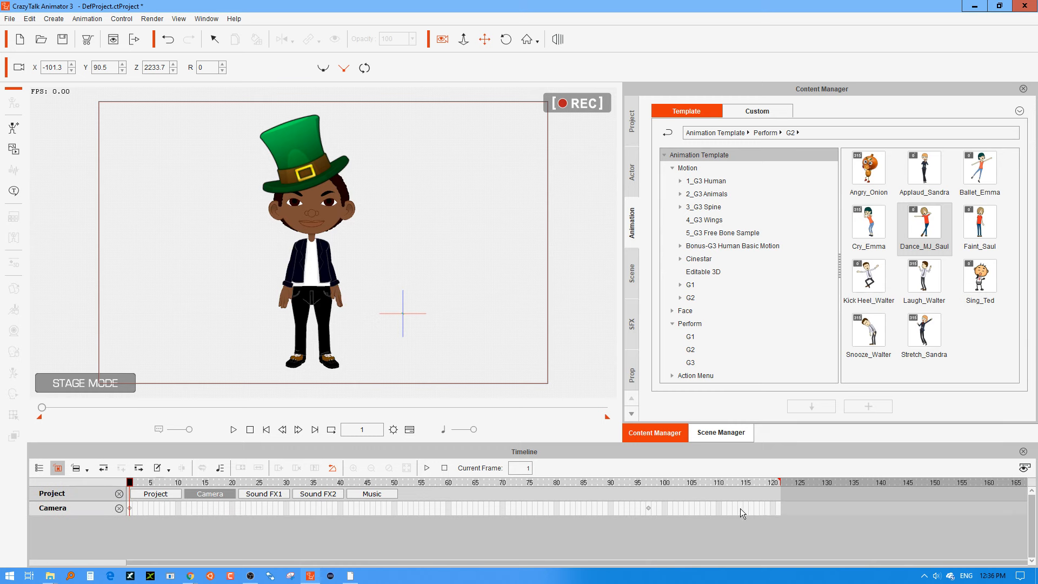
Delete the camera key at frame 97 and play the animation from the first frame.
{"action": "left_click", "coordinate": [626, 511]}
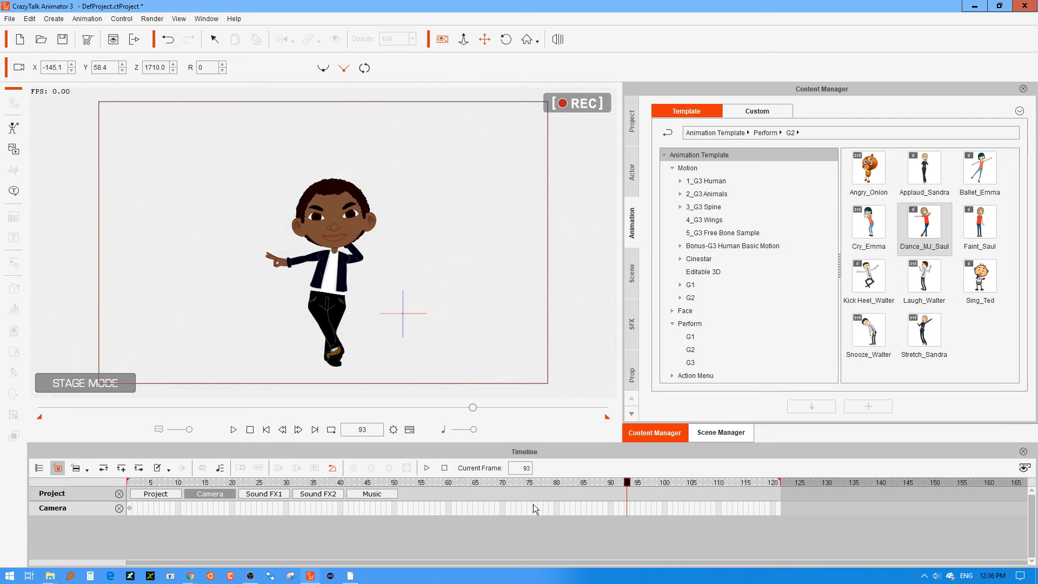
{"action": "left_click", "coordinate": [250, 429]}
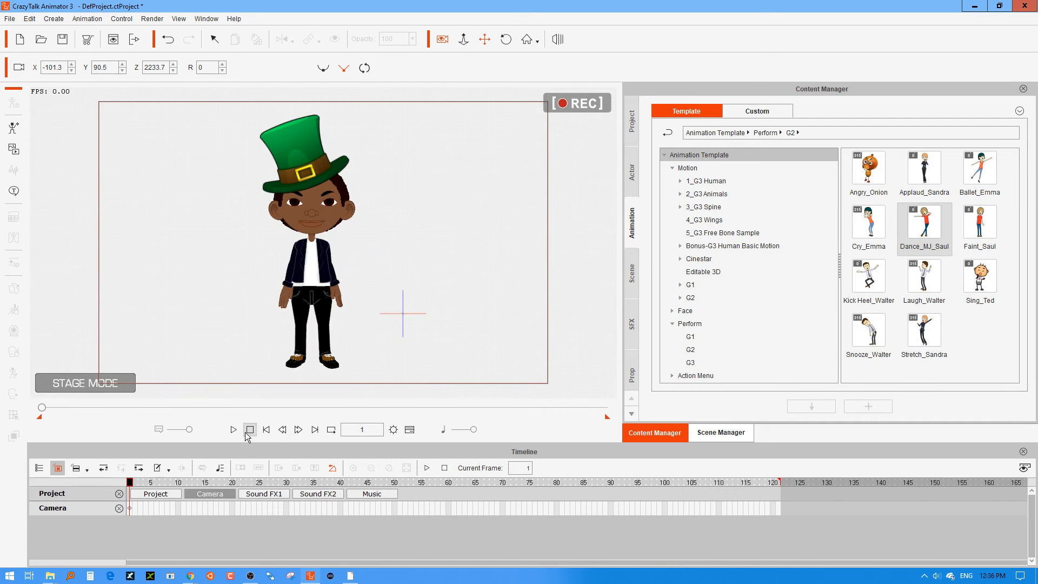
{"action": "left_click", "coordinate": [234, 430]}
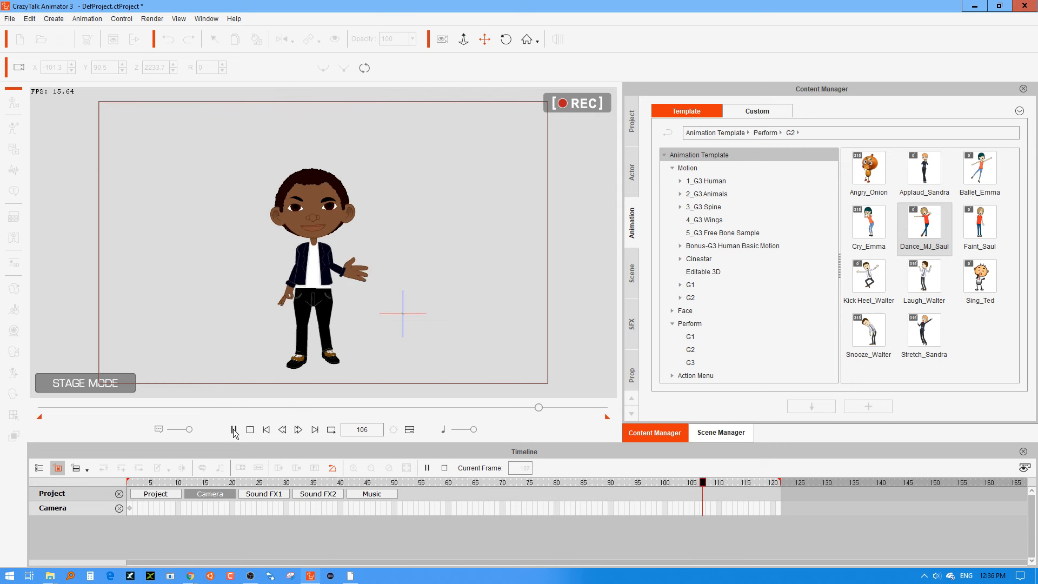
{"action": "left_click", "coordinate": [266, 430]}
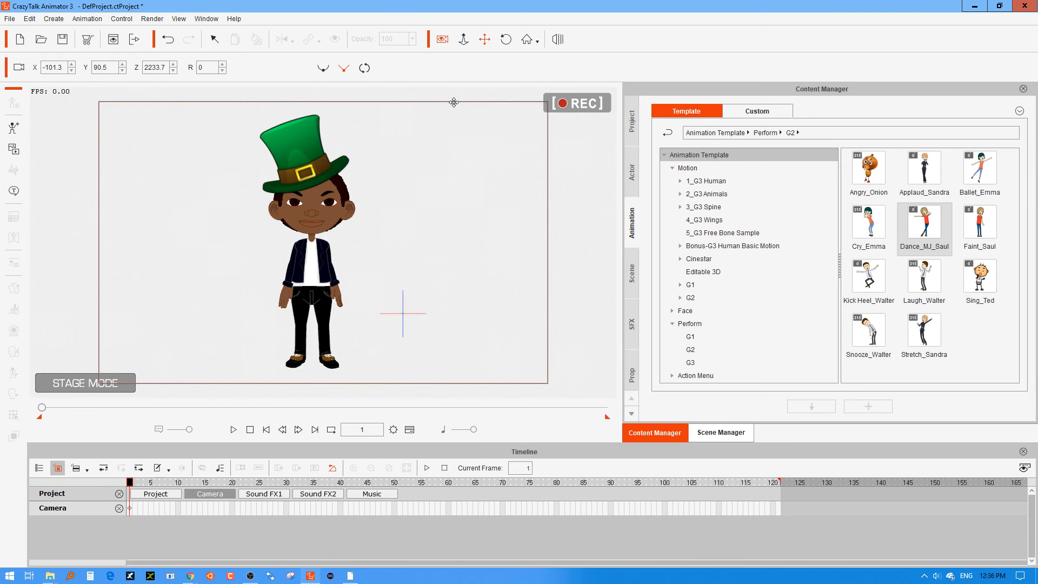
At frame 1, pan the camera to about X -196.1, Y 89.1 and play the whole animation.
{"action": "left_click_drag", "start_coordinate": [428, 183], "coordinate": [515, 170]}
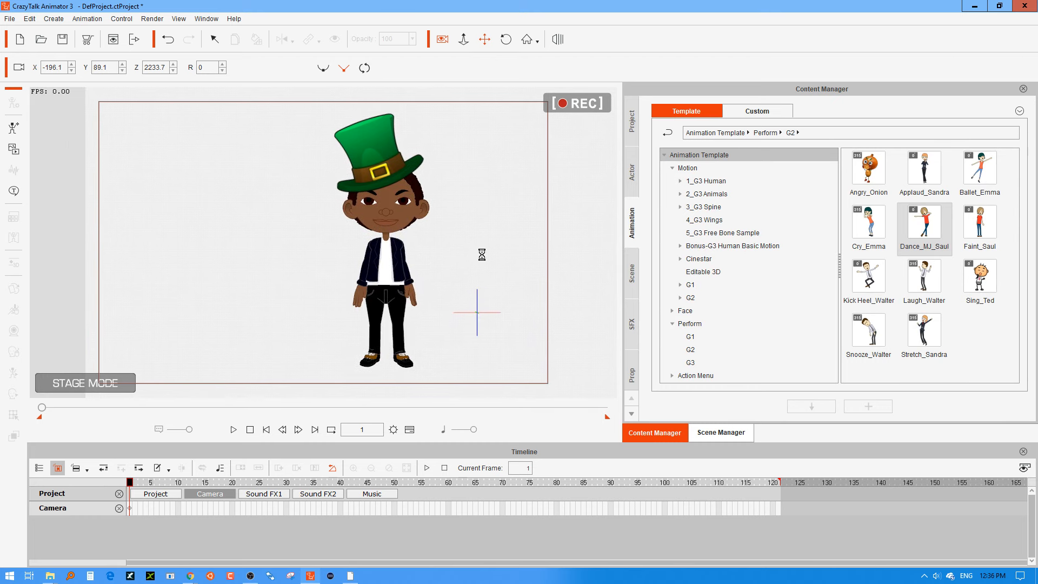
{"action": "left_click", "coordinate": [234, 430]}
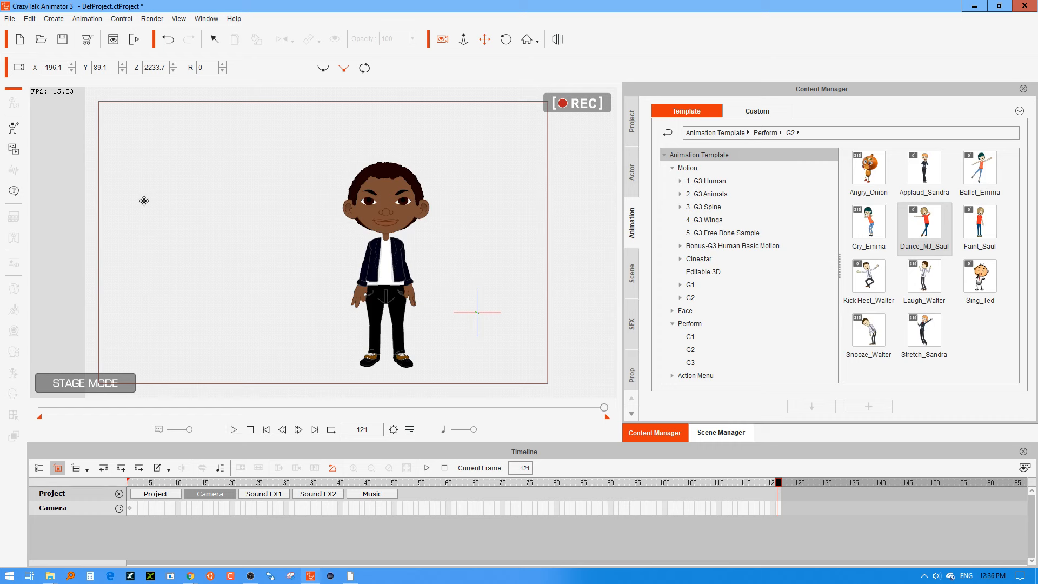
{"action": "left_click", "coordinate": [250, 578]}
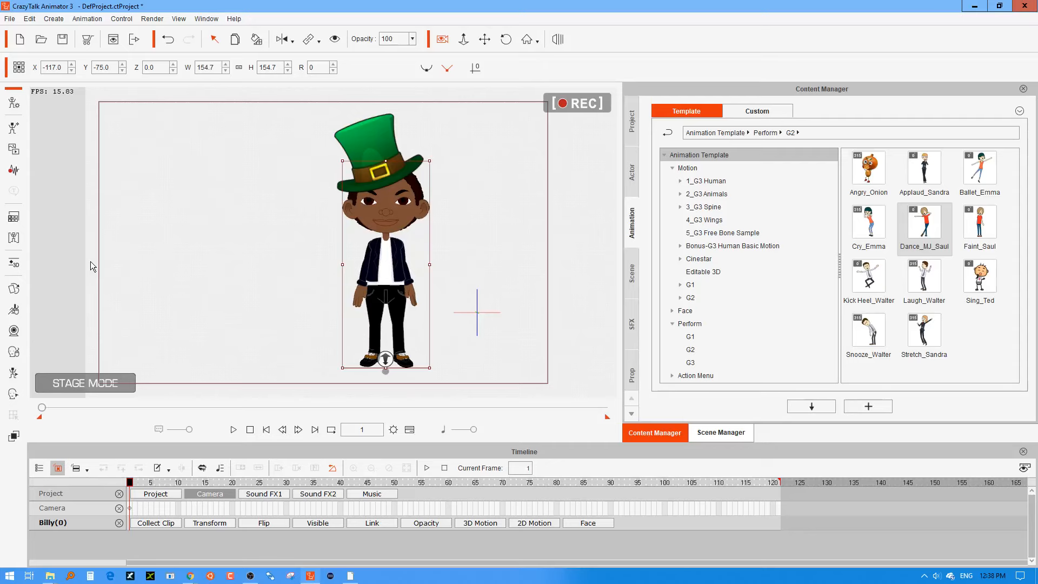
Add the custom character Sammy Irish from the Sammy folder to the stage, on the open side opposite the origin marker from Billy.
{"action": "left_click", "coordinate": [482, 235]}
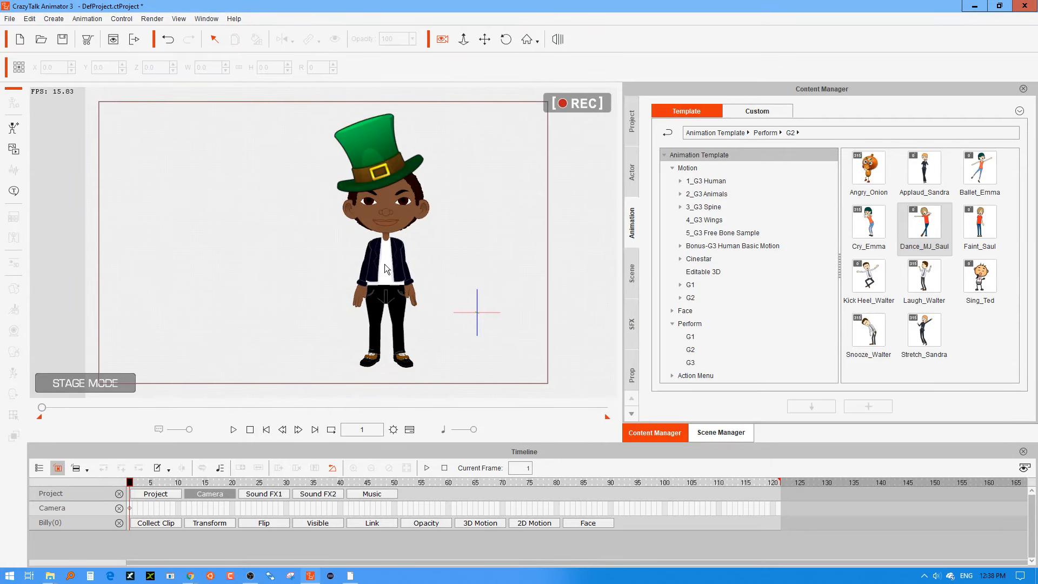
{"action": "left_click", "coordinate": [385, 263]}
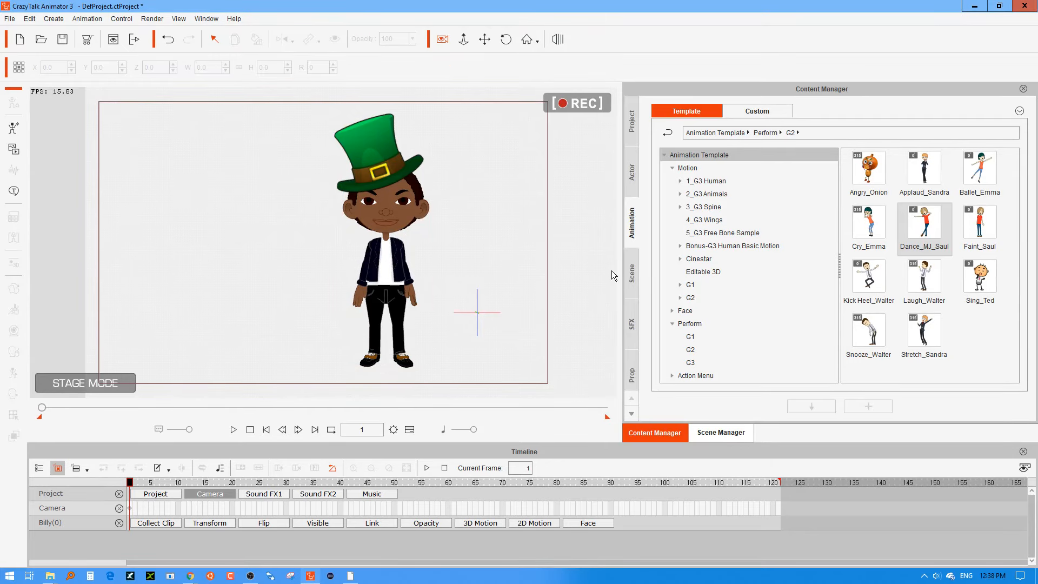
{"action": "left_click", "coordinate": [634, 178]}
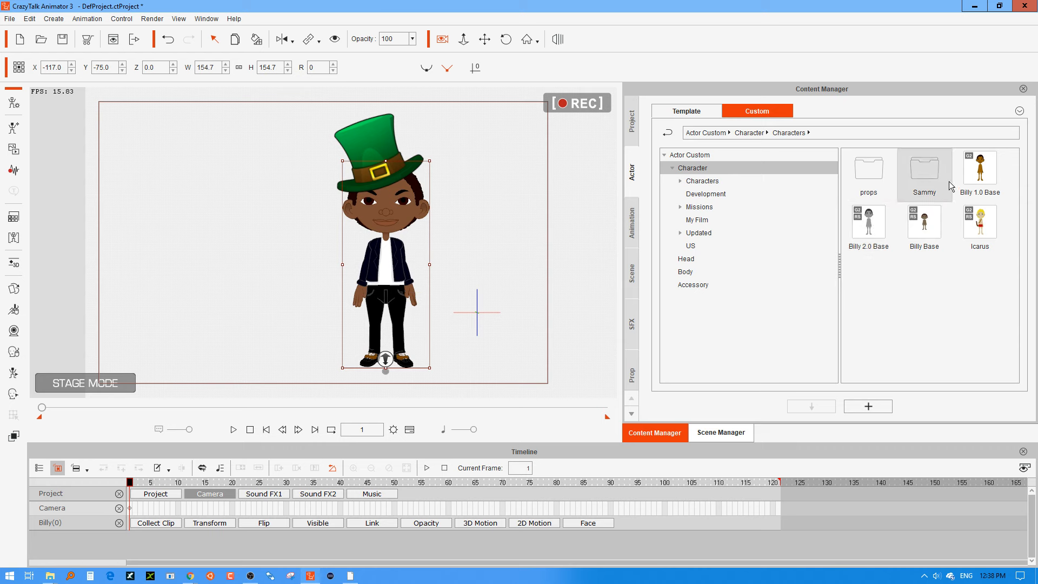
{"action": "double_click", "coordinate": [930, 174]}
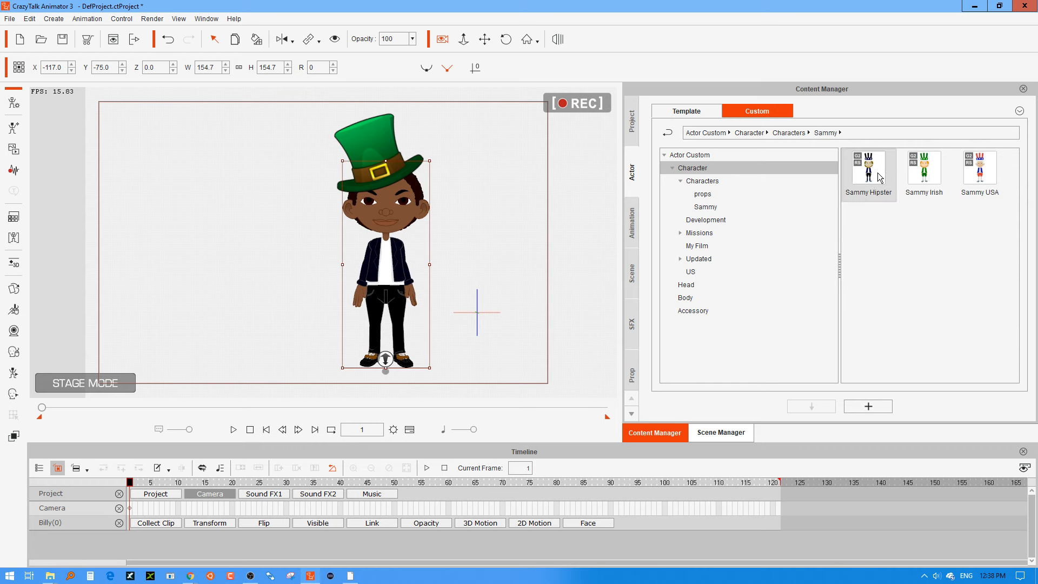
{"action": "left_click_drag", "start_coordinate": [909, 179], "coordinate": [251, 274]}
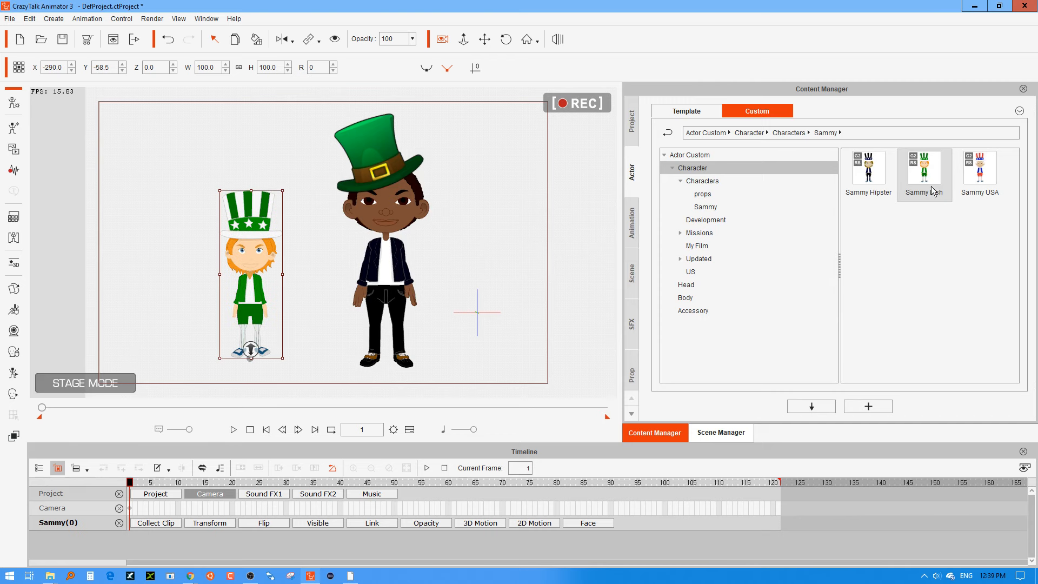
{"action": "left_click_drag", "start_coordinate": [966, 178], "coordinate": [473, 265]}
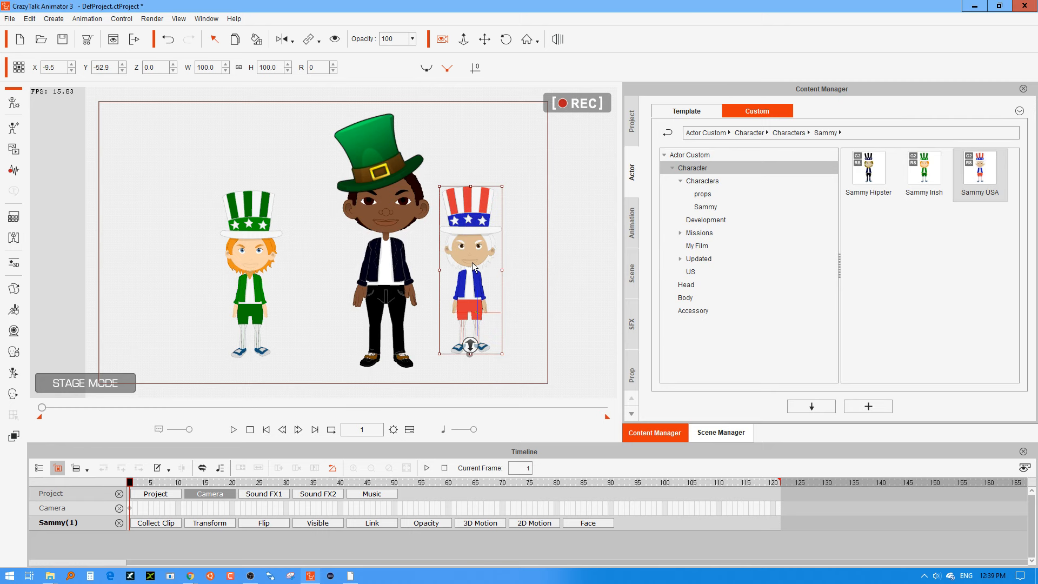
{"action": "left_click_drag", "start_coordinate": [477, 234], "coordinate": [499, 233]}
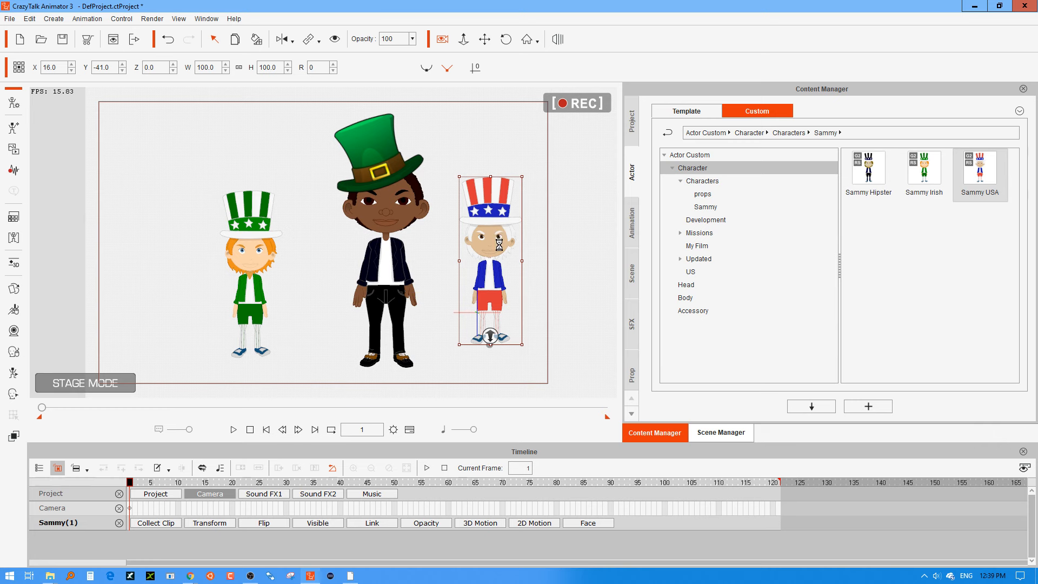
{"action": "key", "text": "Delete"}
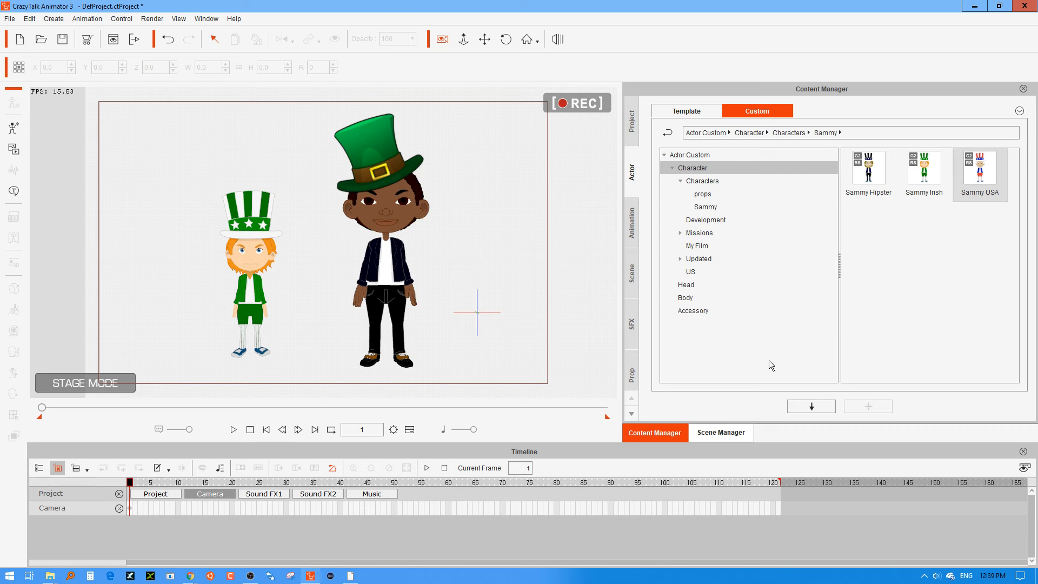
Scale the Sammy Irish character up proportionally to about 131.1 so it is closer to Billy's height.
{"action": "left_click", "coordinate": [925, 293]}
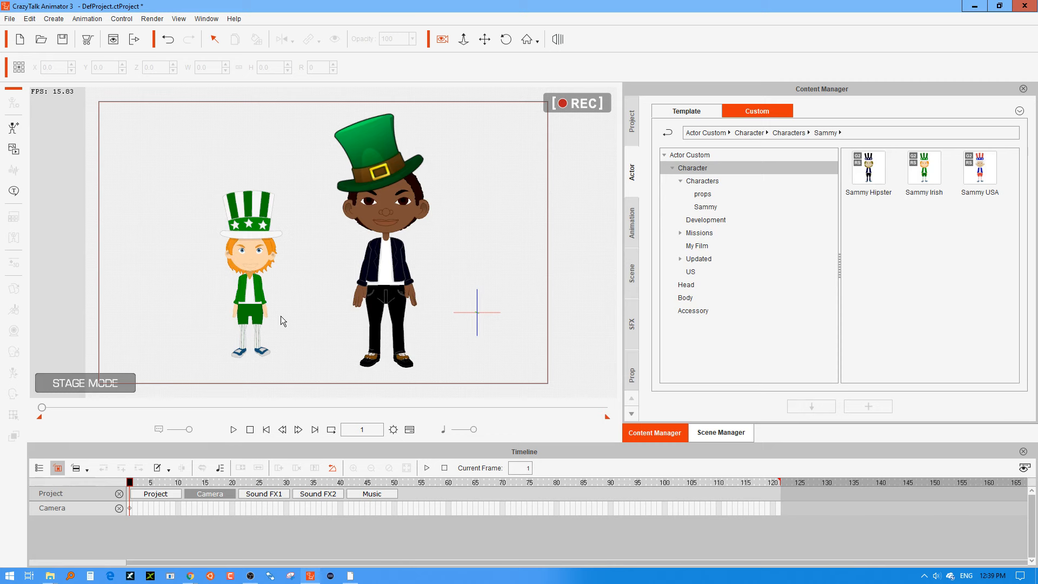
{"action": "left_click", "coordinate": [241, 297]}
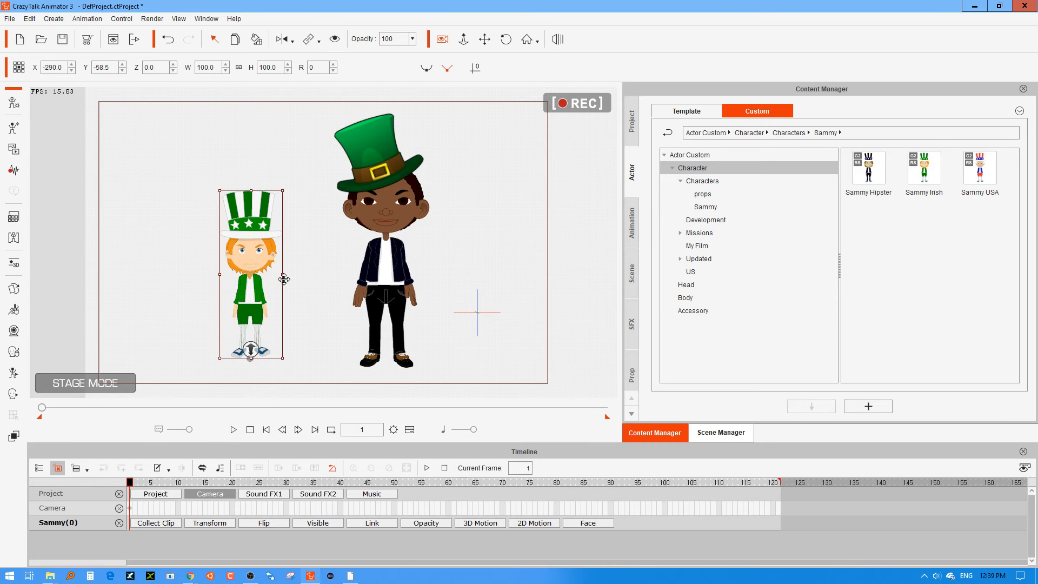
{"action": "left_click_drag", "start_coordinate": [289, 182], "coordinate": [298, 133]}
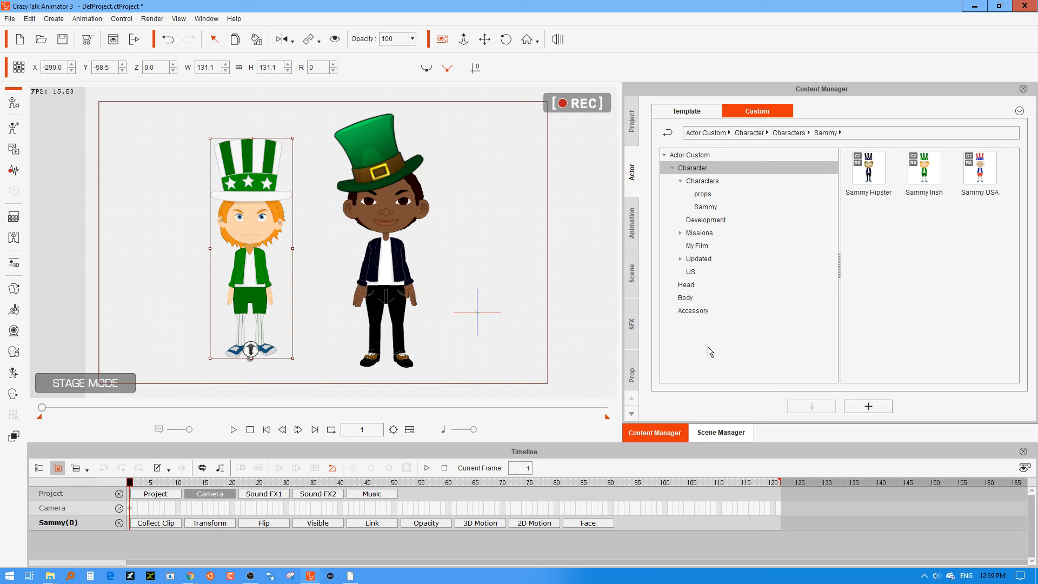
Add the custom character Icarus on Billy's other side, scale it to about 131.7 and place it at about X 20, Y -60.
{"action": "left_click", "coordinate": [633, 221]}
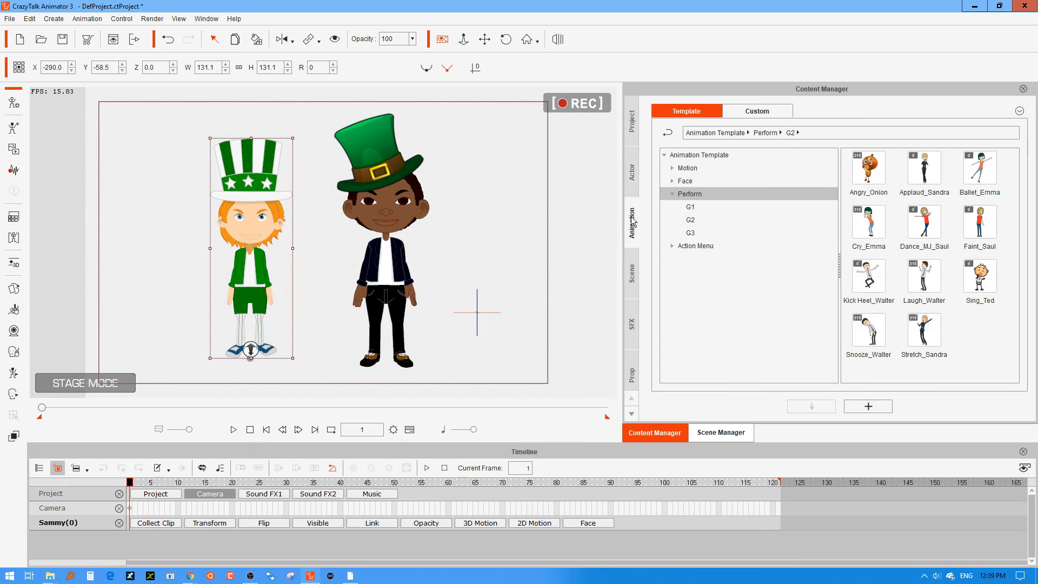
{"action": "left_click", "coordinate": [635, 183]}
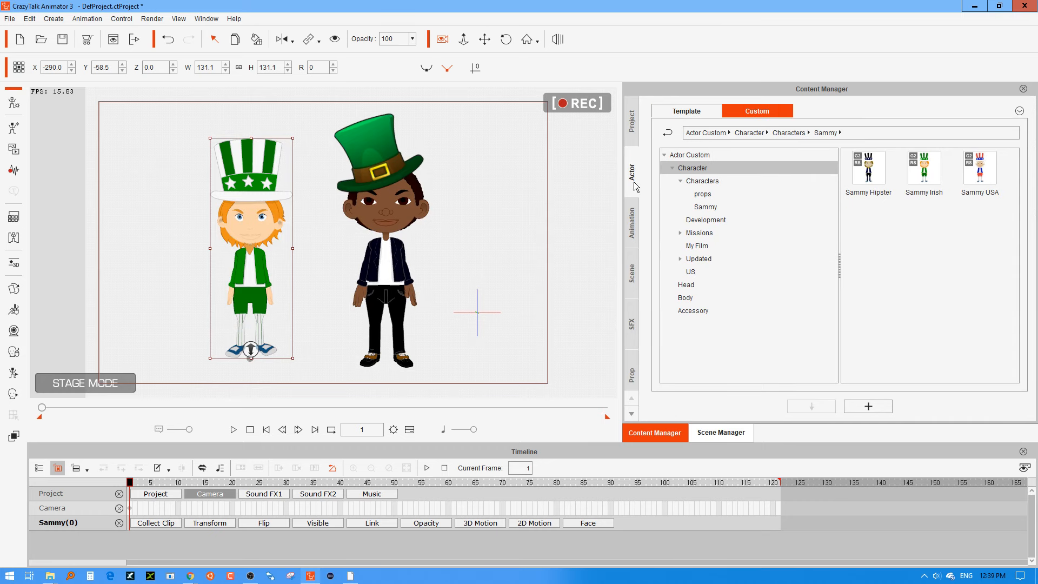
{"action": "left_click", "coordinate": [634, 136]}
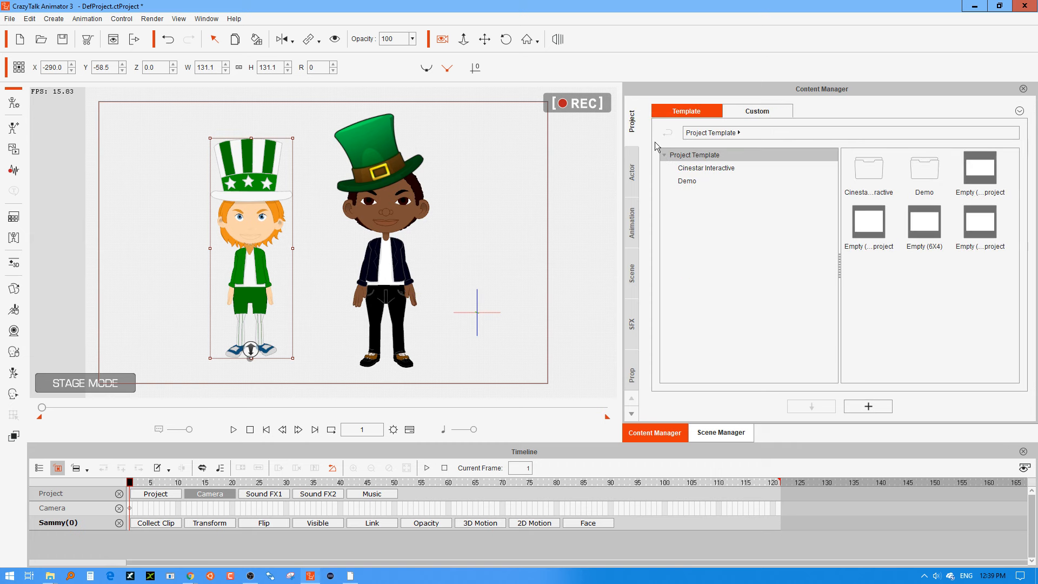
{"action": "left_click", "coordinate": [641, 171]}
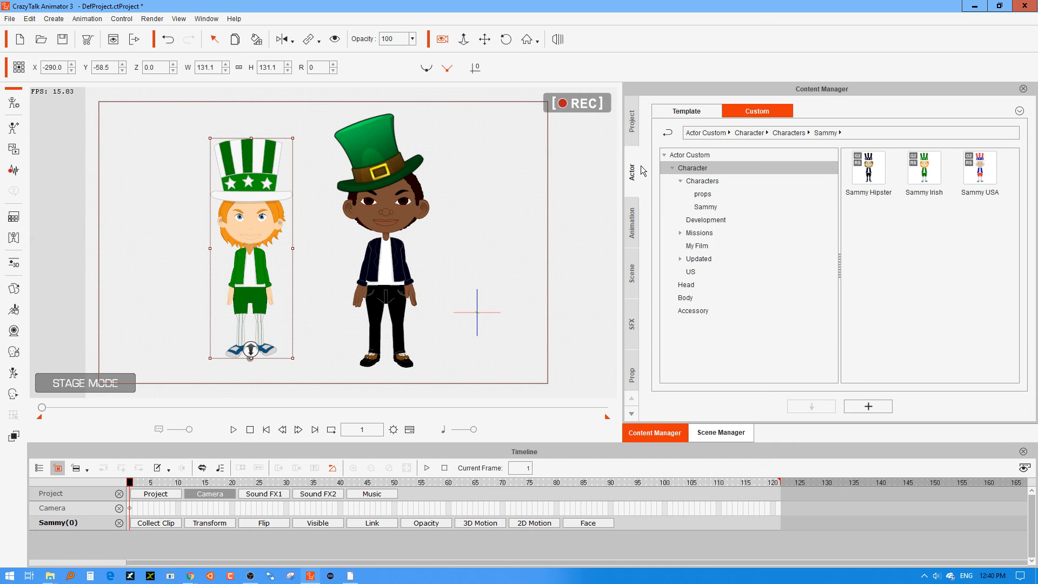
{"action": "left_click", "coordinate": [788, 132]}
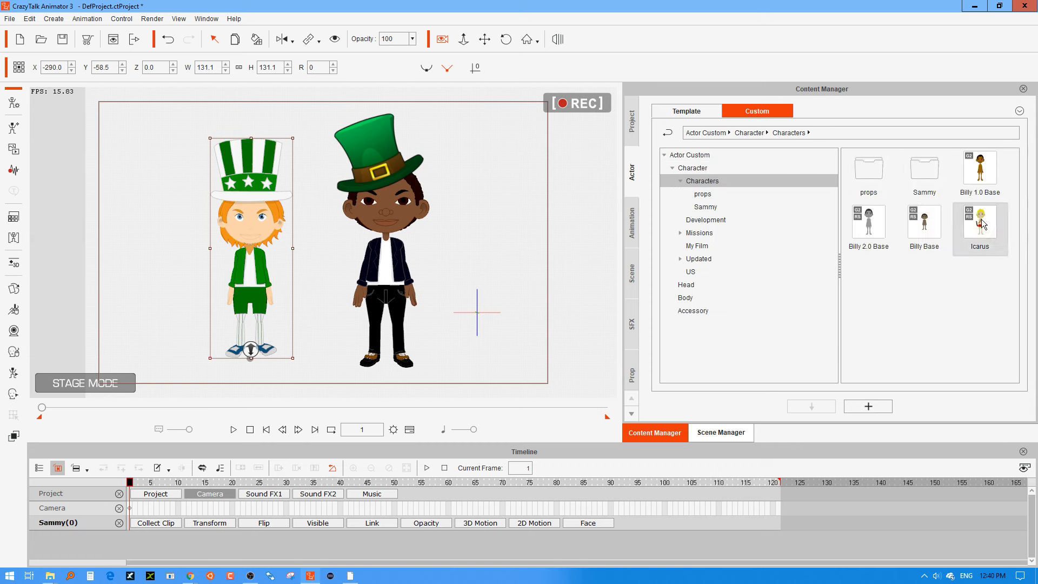
{"action": "left_click_drag", "start_coordinate": [983, 224], "coordinate": [492, 237]}
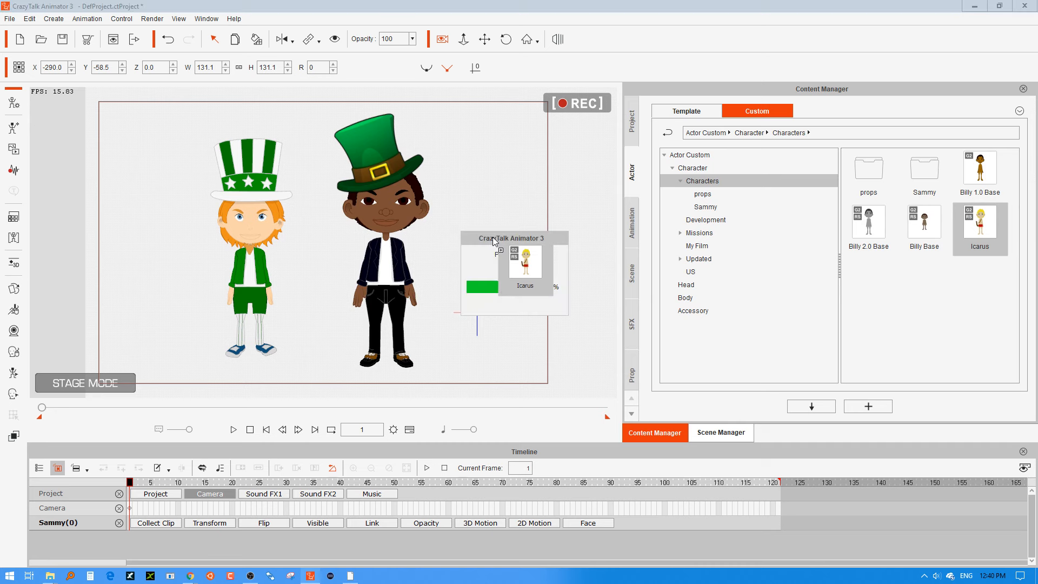
{"action": "left_click_drag", "start_coordinate": [492, 237], "coordinate": [492, 237]}
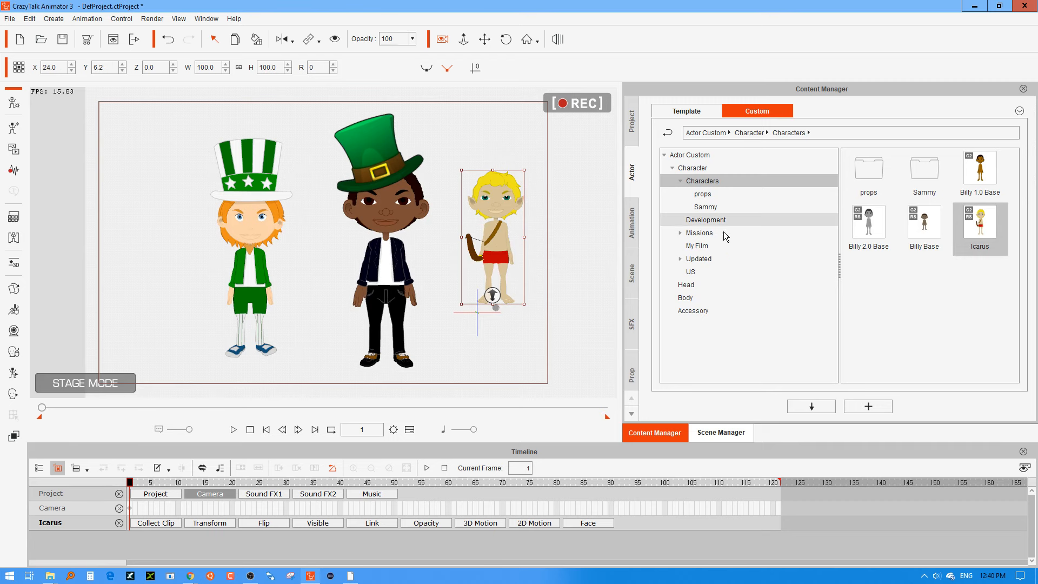
{"action": "left_click_drag", "start_coordinate": [524, 170], "coordinate": [545, 122]}
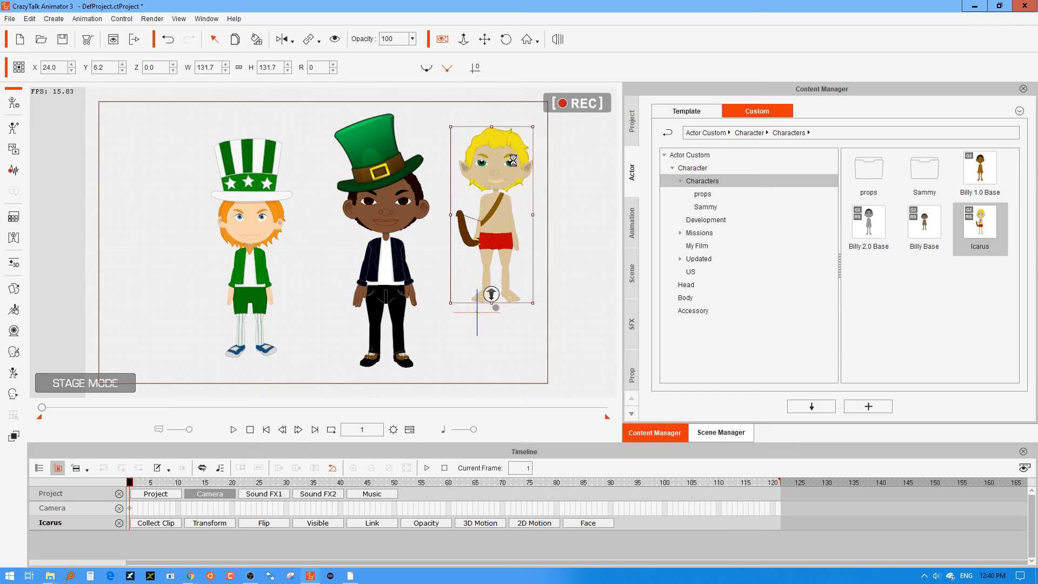
{"action": "left_click_drag", "start_coordinate": [512, 182], "coordinate": [509, 214]}
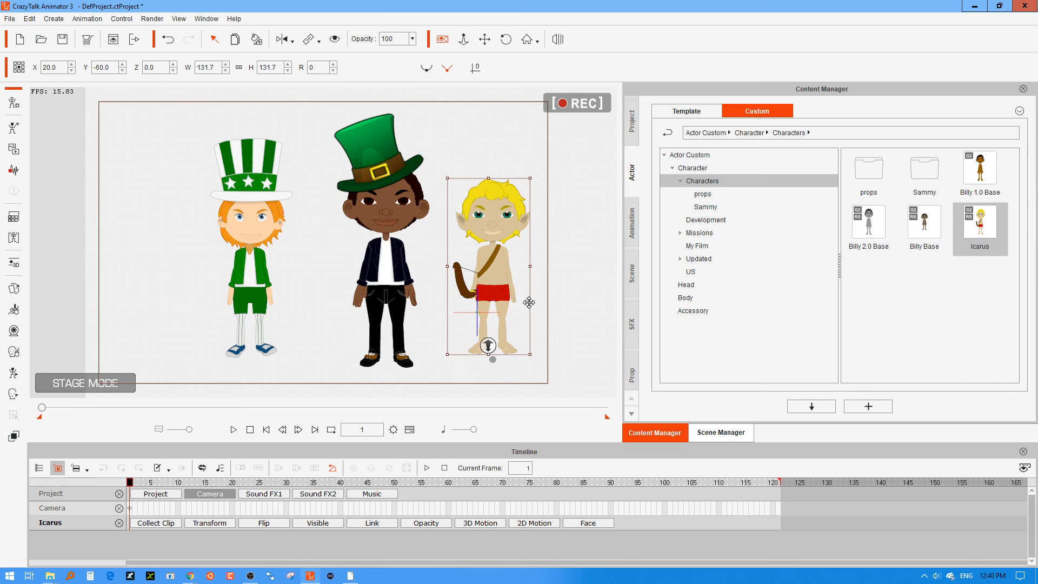
Open Icarus in Composer mode and save his ears to the custom Ear library as "B2 Ears Pointy".
{"action": "left_click", "coordinate": [13, 103]}
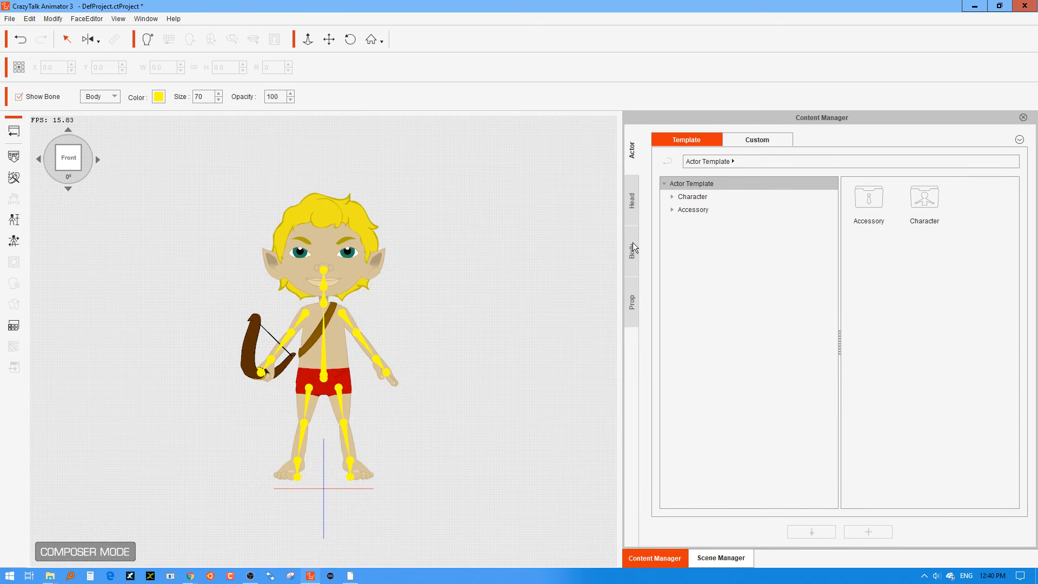
{"action": "left_click", "coordinate": [634, 250]}
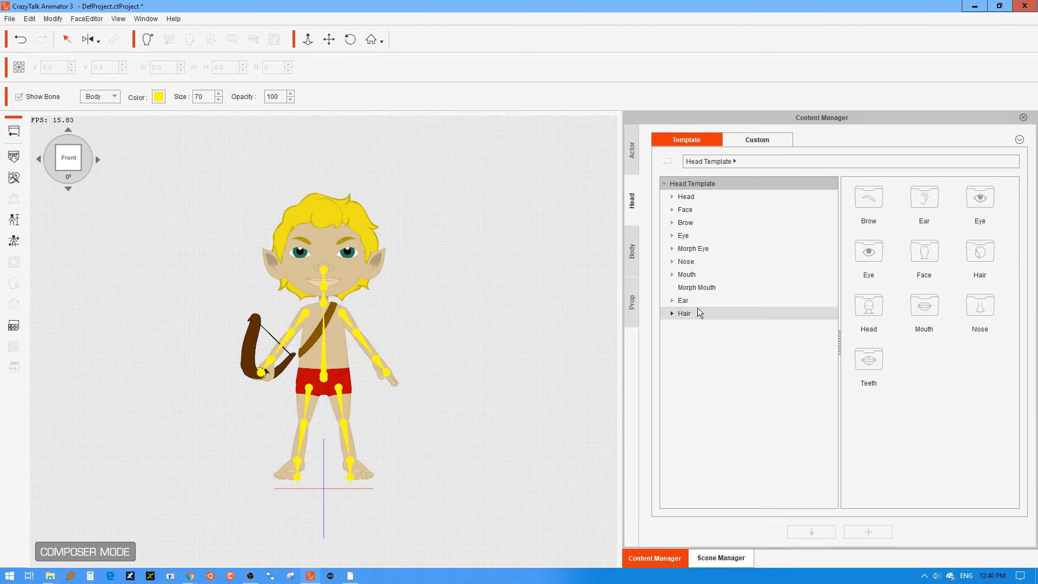
{"action": "left_click", "coordinate": [696, 301]}
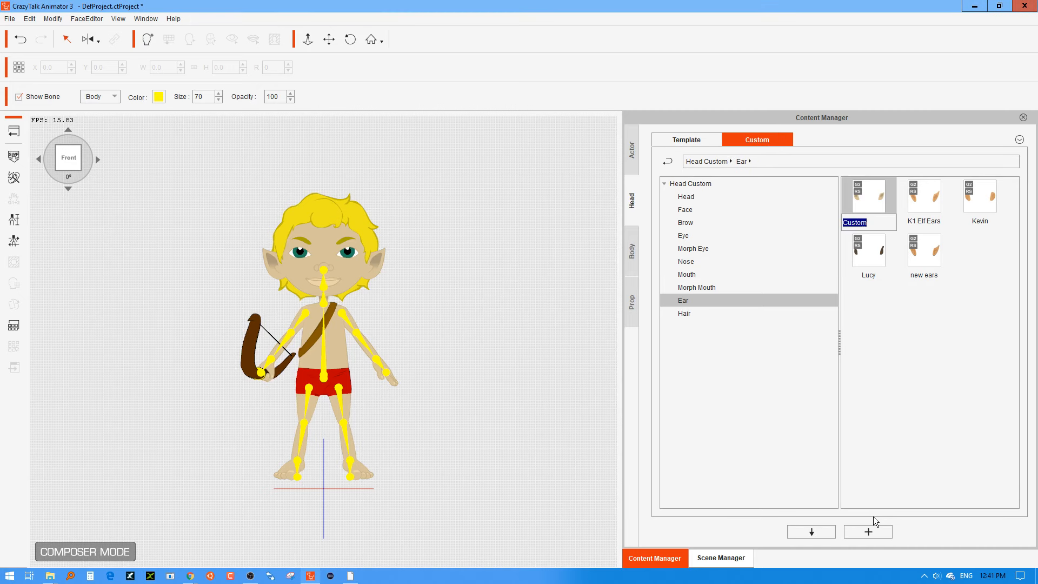
{"action": "type", "text": "B2 Ears Pointy"}
{"action": "key", "text": "Return"}
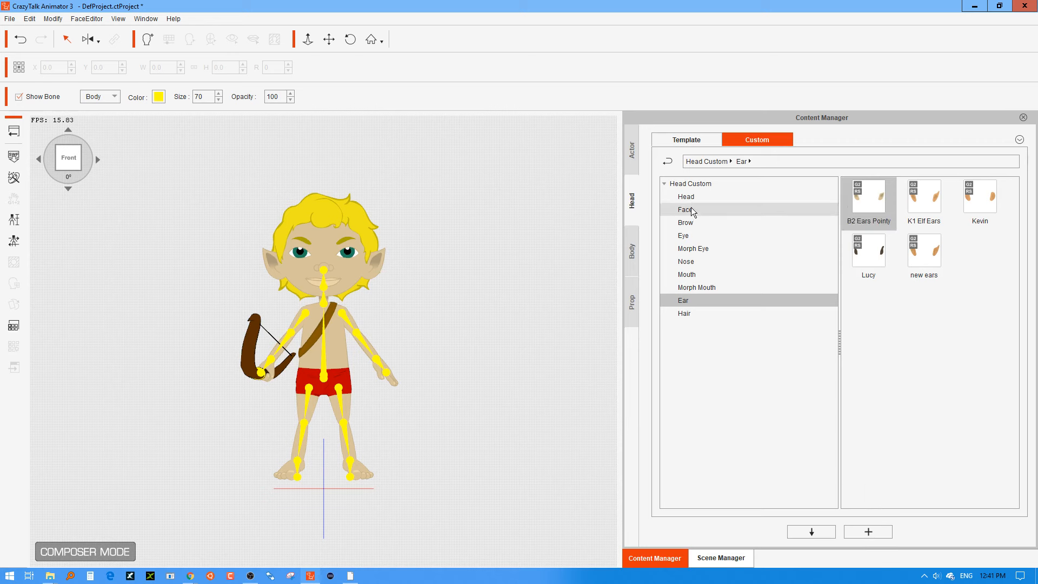
Save Icarus's hair to the custom Hair library as "Icarus" and return to the stage.
{"action": "left_click", "coordinate": [690, 314]}
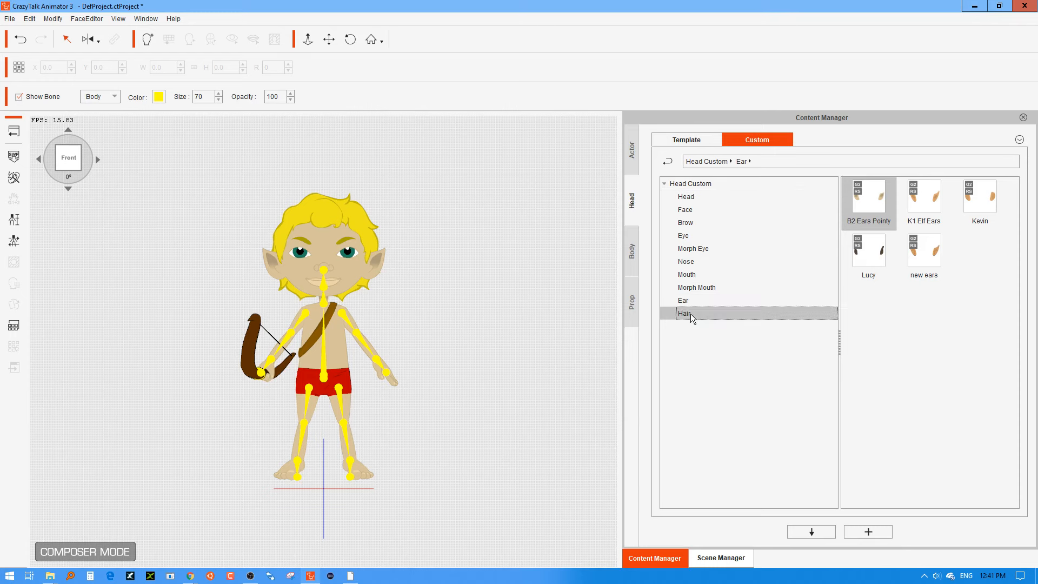
{"action": "left_click", "coordinate": [864, 532]}
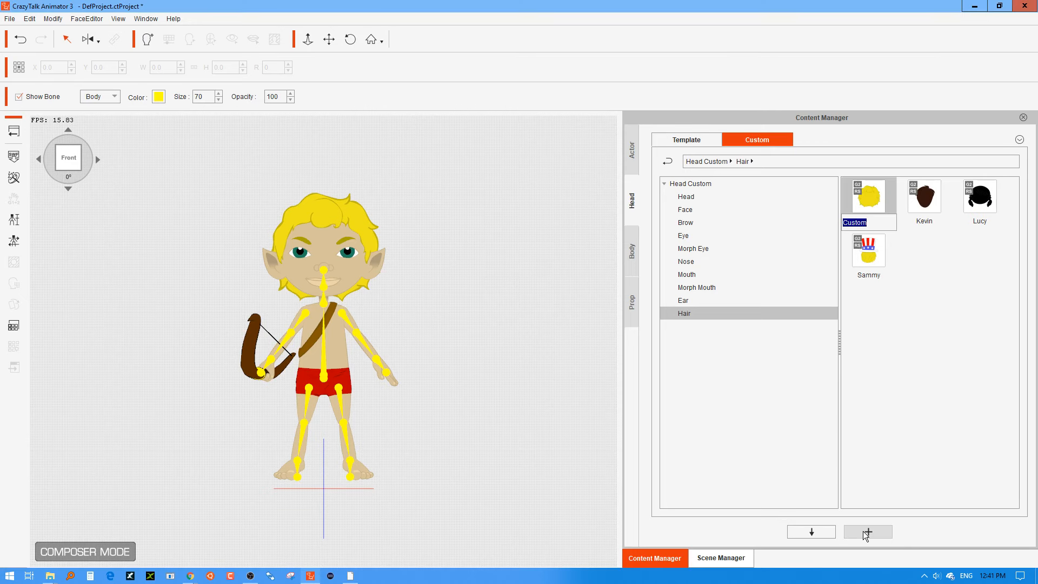
{"action": "type", "text": "Icarus"}
{"action": "key", "text": "Return"}
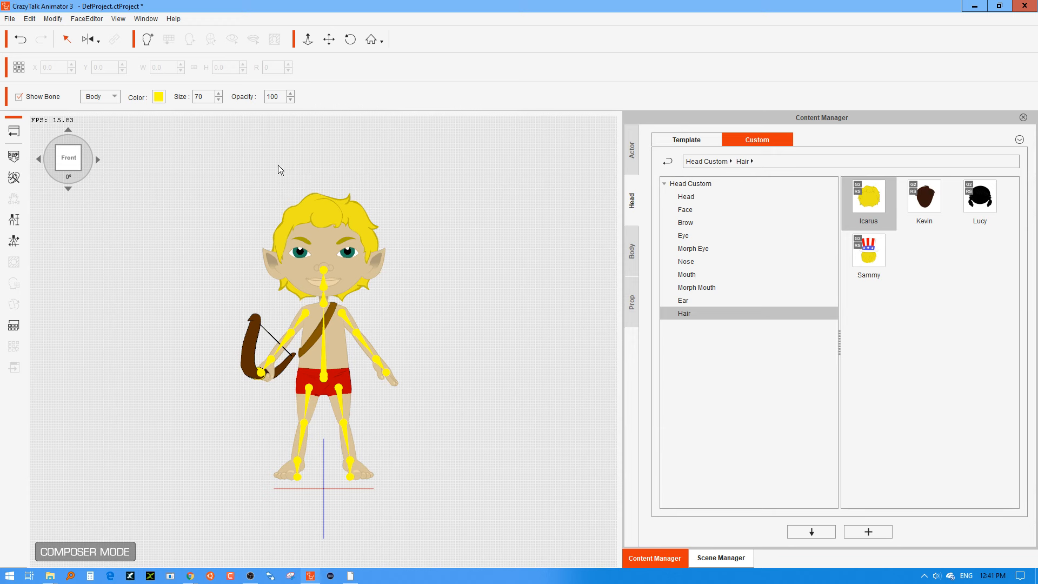
{"action": "left_click", "coordinate": [19, 129]}
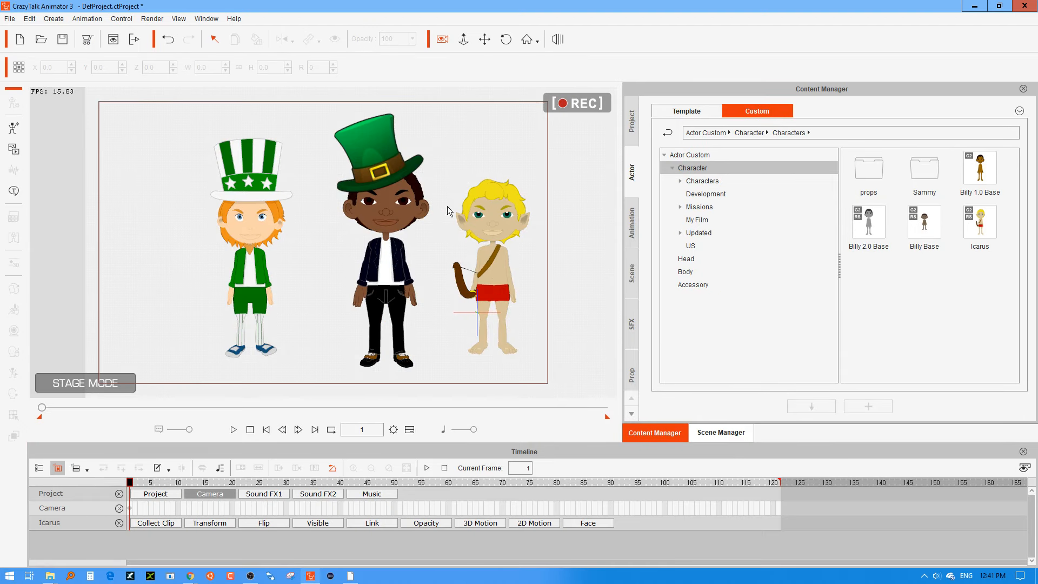
Save the green hat on Billy's head to the custom Hat prop library as "Leprechaun hat".
{"action": "left_click", "coordinate": [394, 141]}
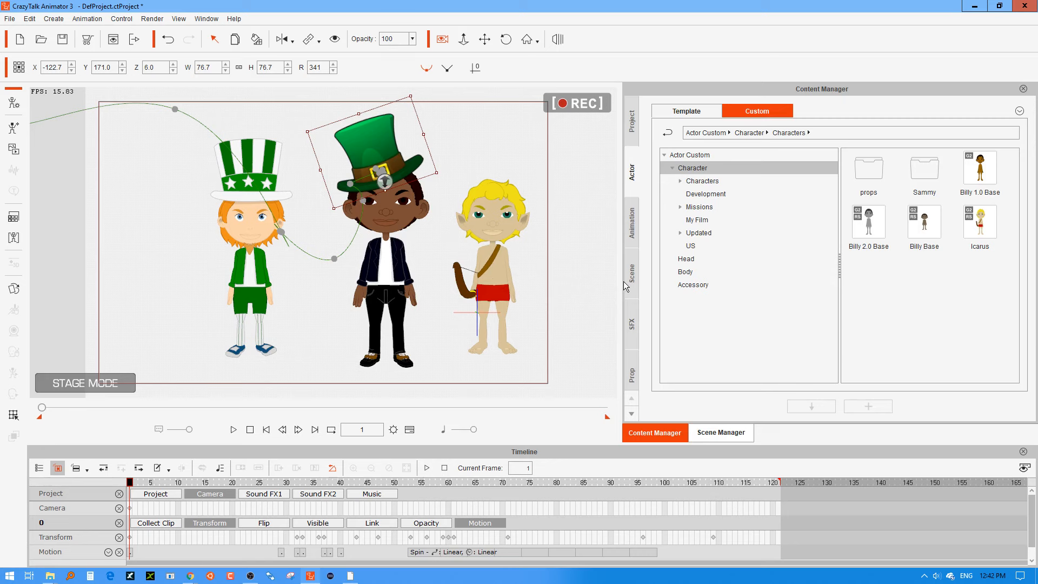
{"action": "left_click", "coordinate": [638, 363]}
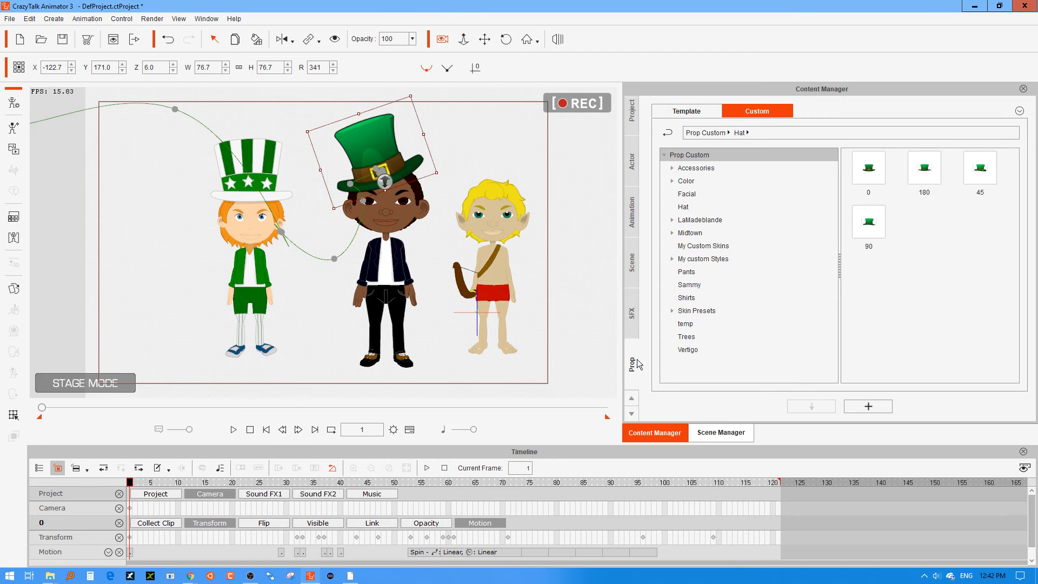
{"action": "left_click", "coordinate": [879, 407]}
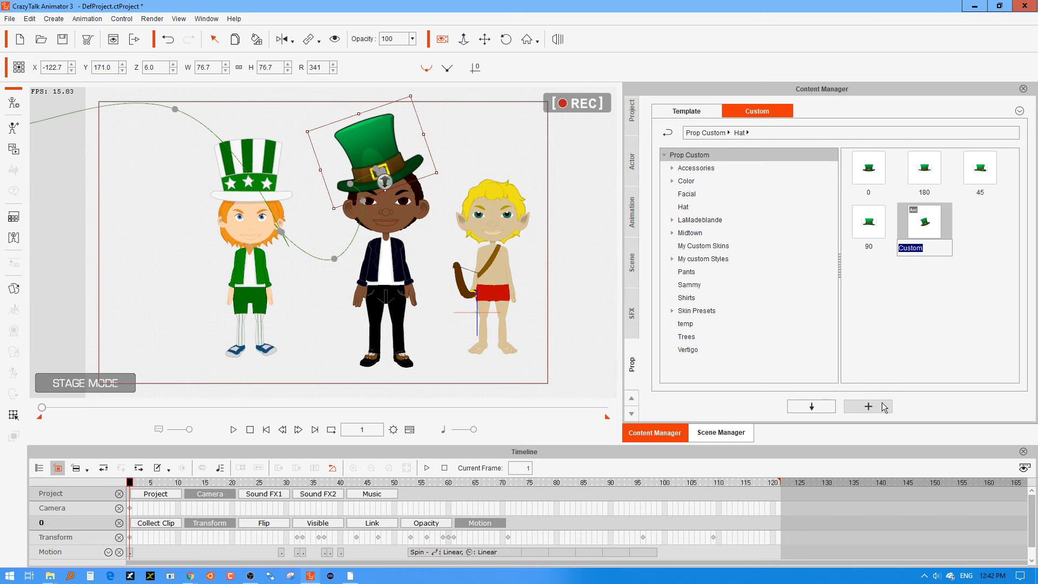
{"action": "type", "text": "Leprechaun hat"}
{"action": "key", "text": "Return"}
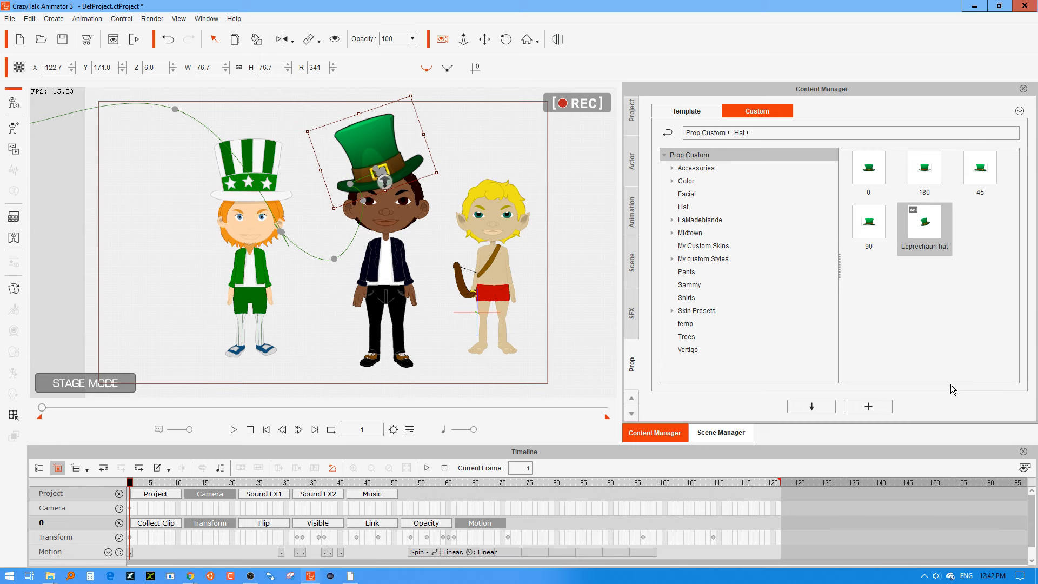
{"action": "left_click", "coordinate": [959, 318]}
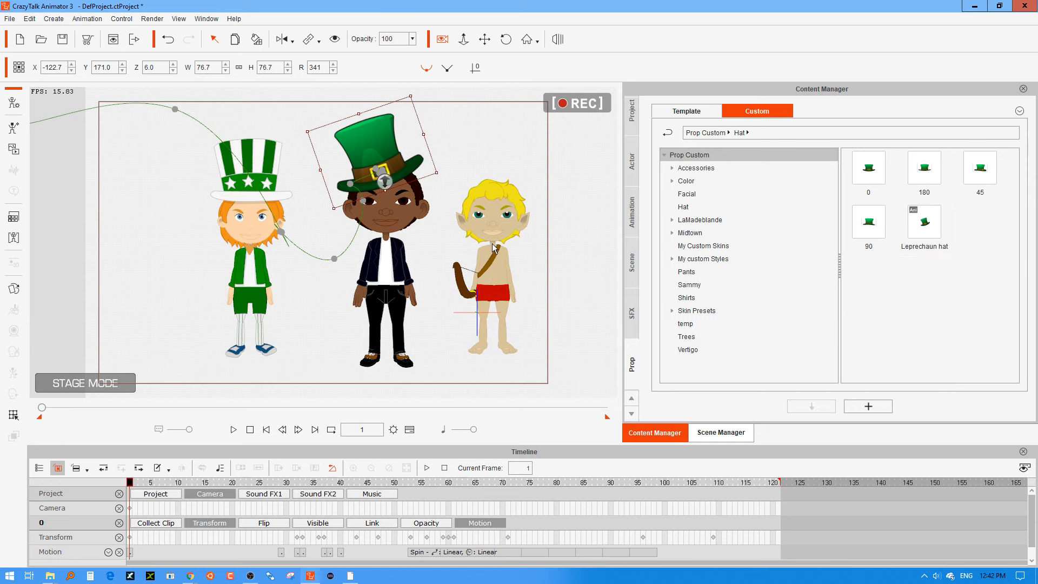
Open Sammy in Composer mode and replace his hair with "Icarus" from the custom Hair library.
{"action": "left_click", "coordinate": [264, 230]}
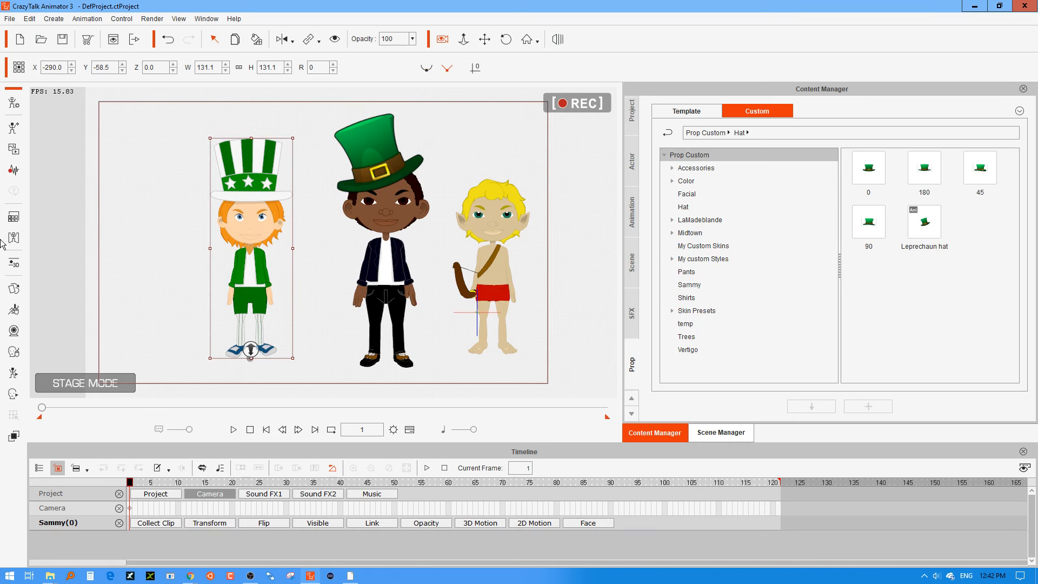
{"action": "left_click", "coordinate": [19, 110]}
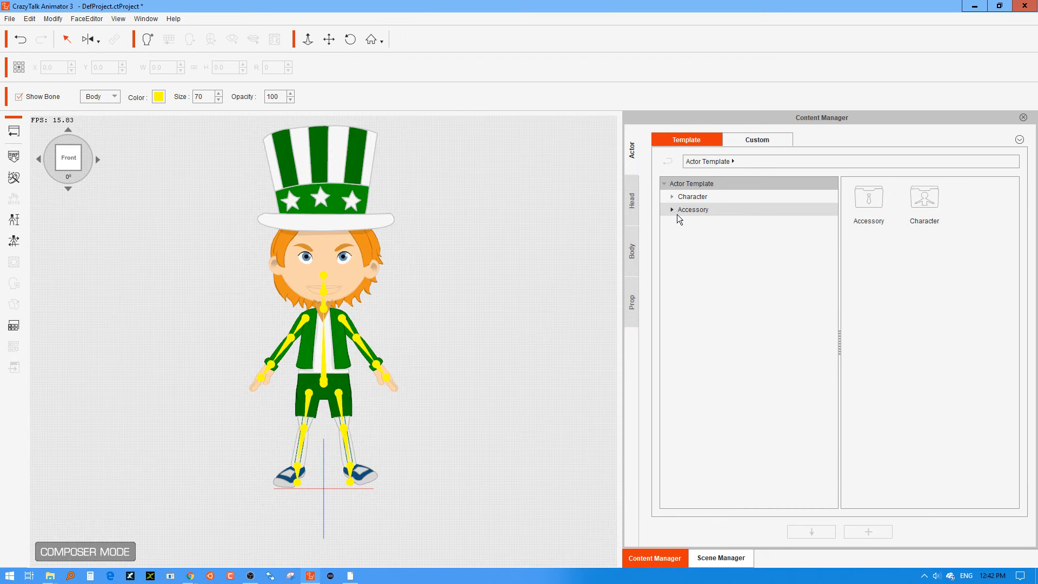
{"action": "left_click", "coordinate": [631, 208]}
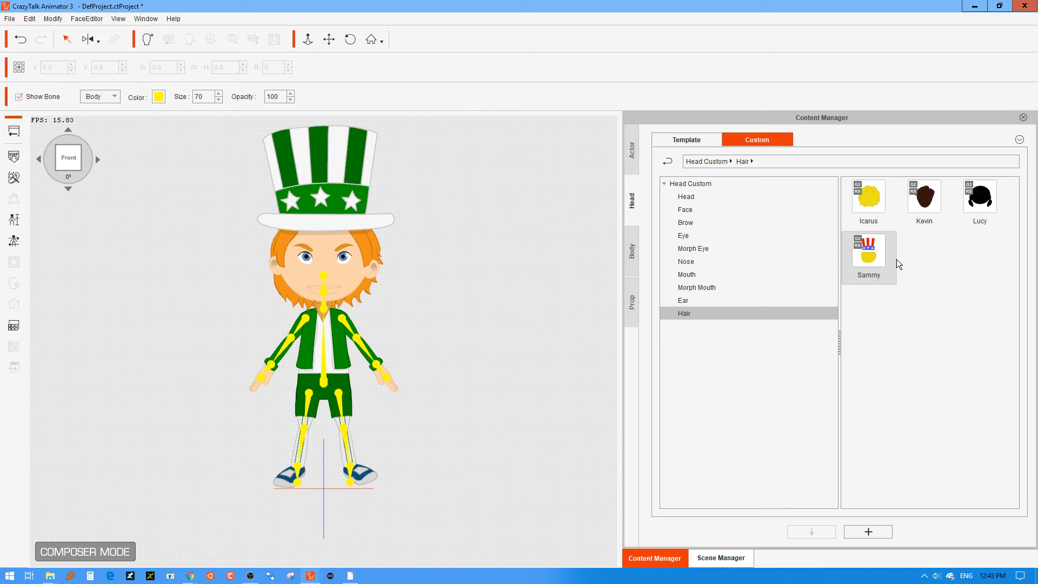
{"action": "left_click", "coordinate": [875, 208]}
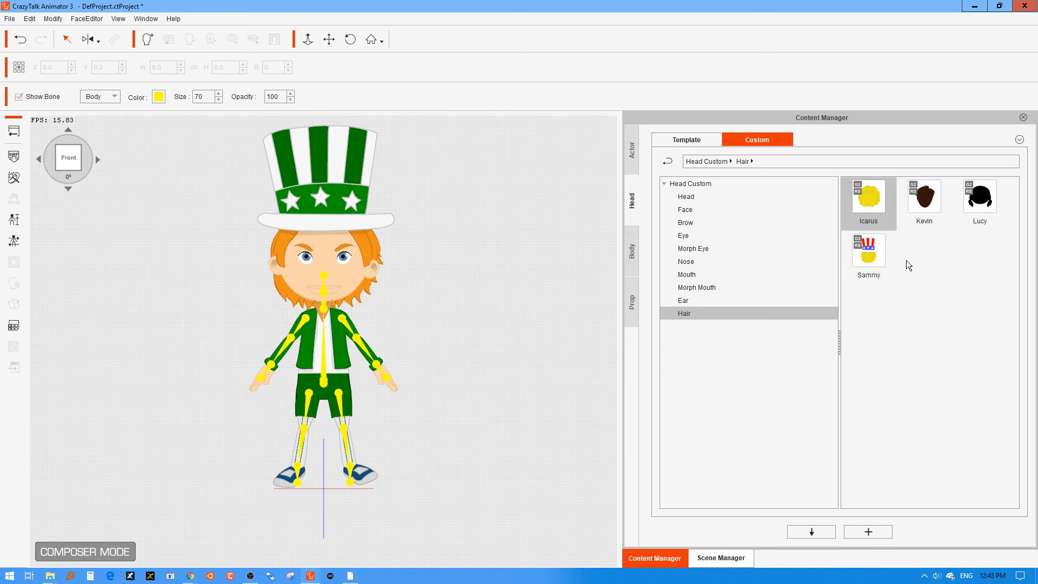
{"action": "left_click", "coordinate": [936, 269]}
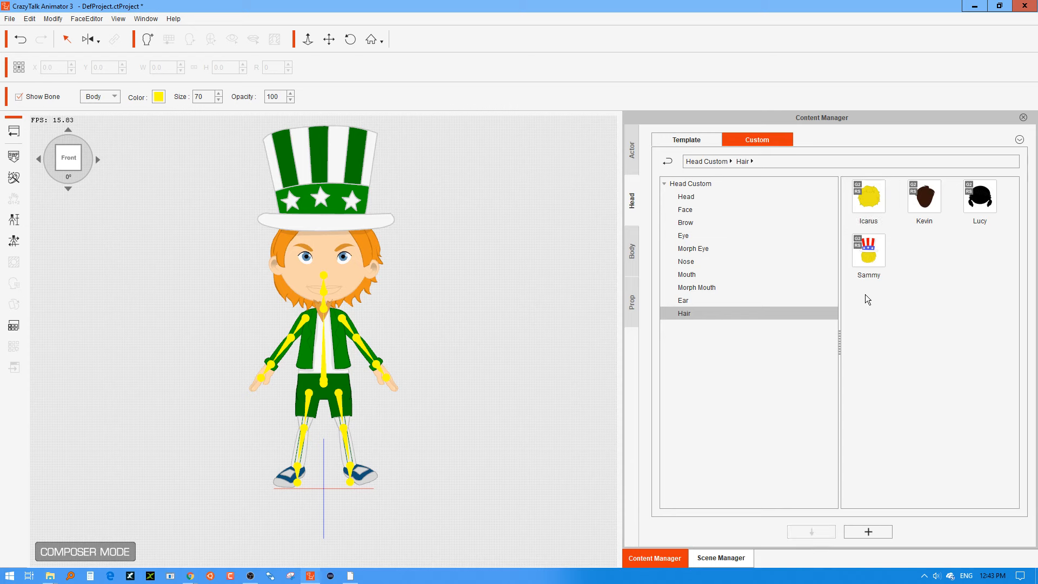
{"action": "left_click", "coordinate": [871, 209]}
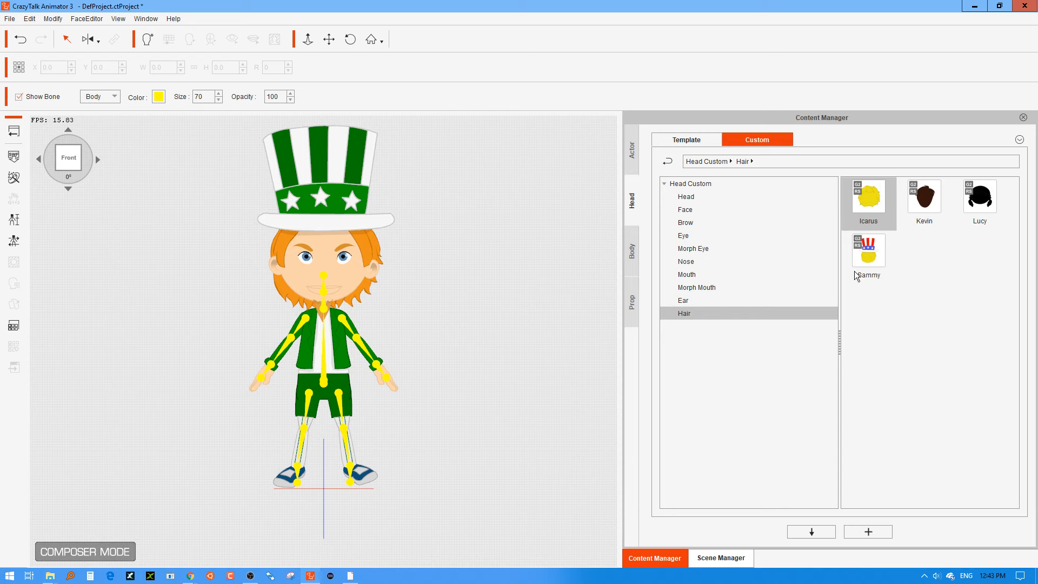
{"action": "left_click", "coordinate": [820, 530]}
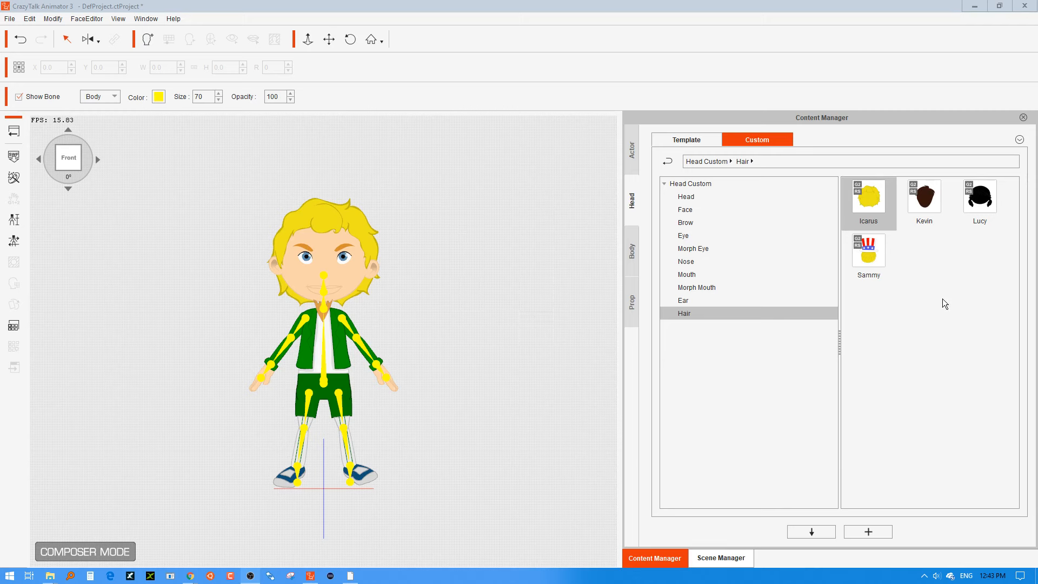
{"action": "left_click", "coordinate": [963, 296]}
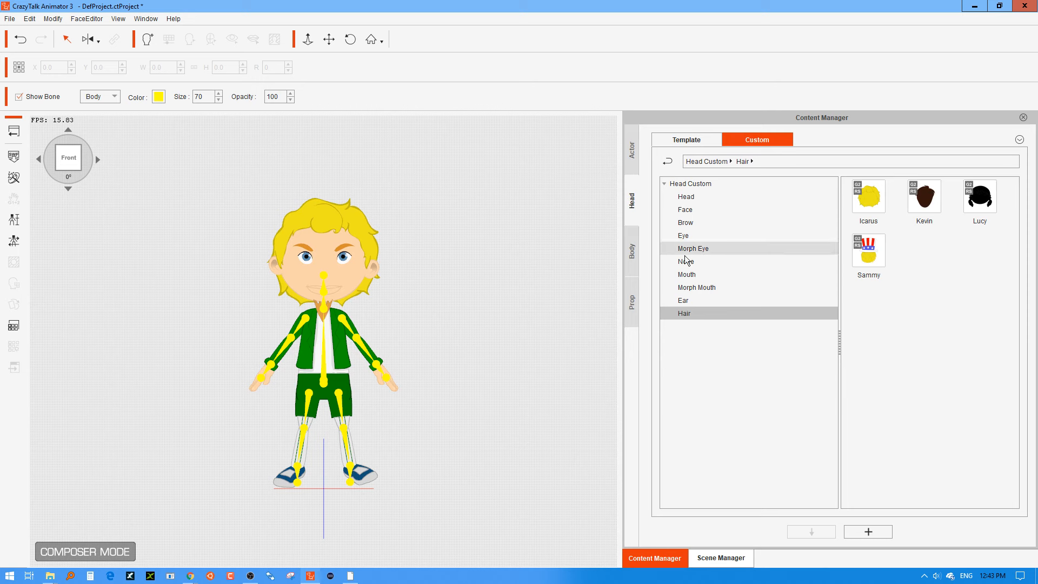
Add the "Leprechaun hat" prop from the custom Hat library to Sammy's head.
{"action": "left_click", "coordinate": [631, 298]}
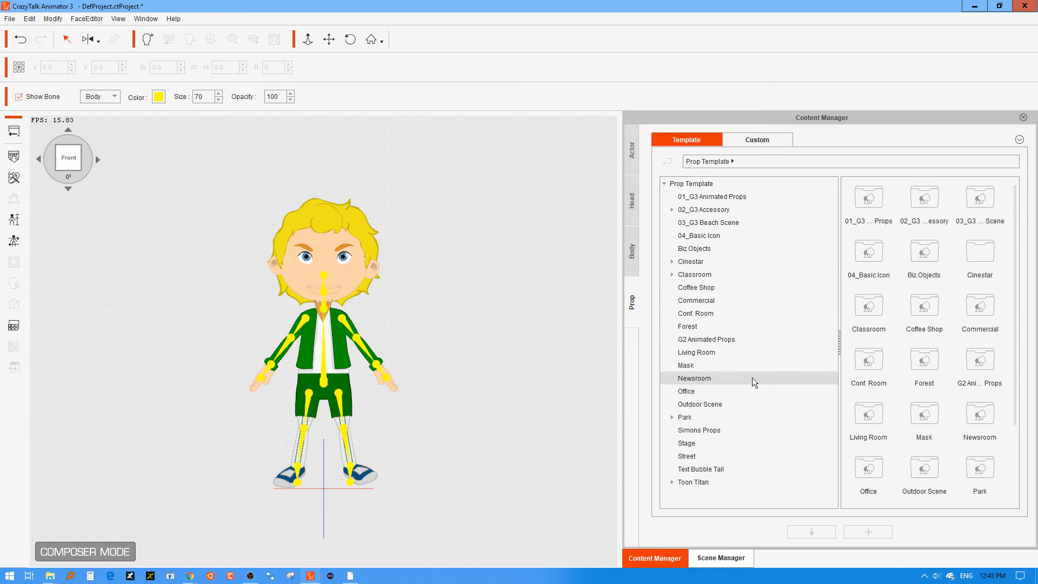
{"action": "left_click", "coordinate": [758, 140]}
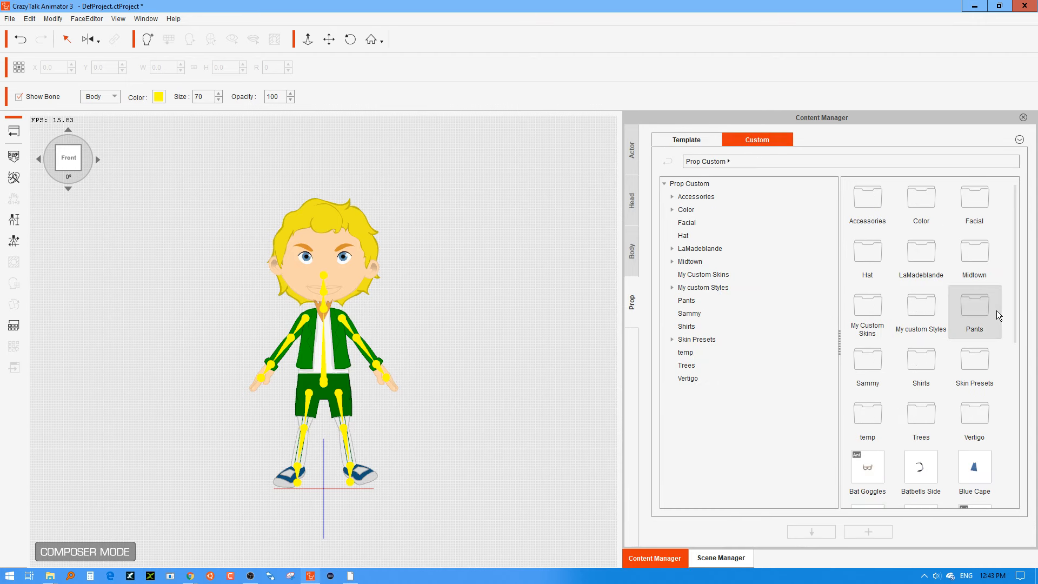
{"action": "scroll", "coordinate": [998, 310], "scroll_direction": "down", "scroll_amount": 5}
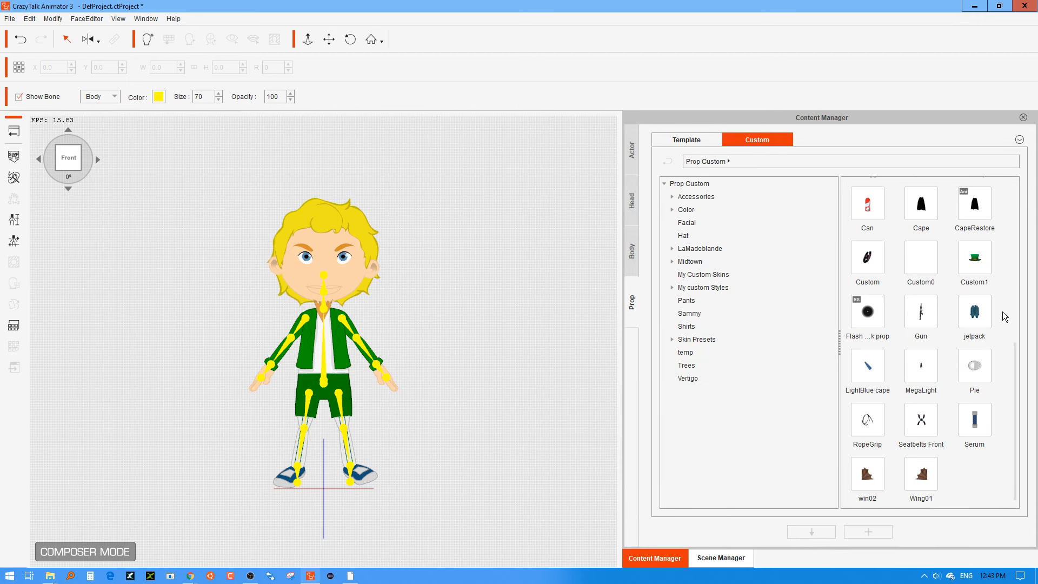
{"action": "scroll", "coordinate": [1003, 313], "scroll_direction": "up", "scroll_amount": 5}
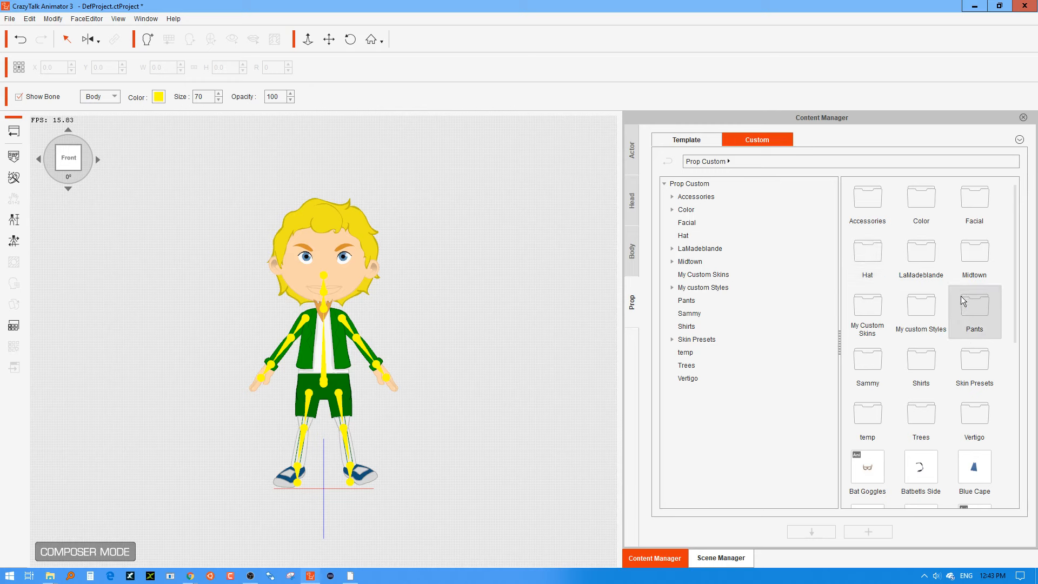
{"action": "double_click", "coordinate": [878, 256]}
{"action": "left_click_drag", "start_coordinate": [926, 252], "coordinate": [313, 221]}
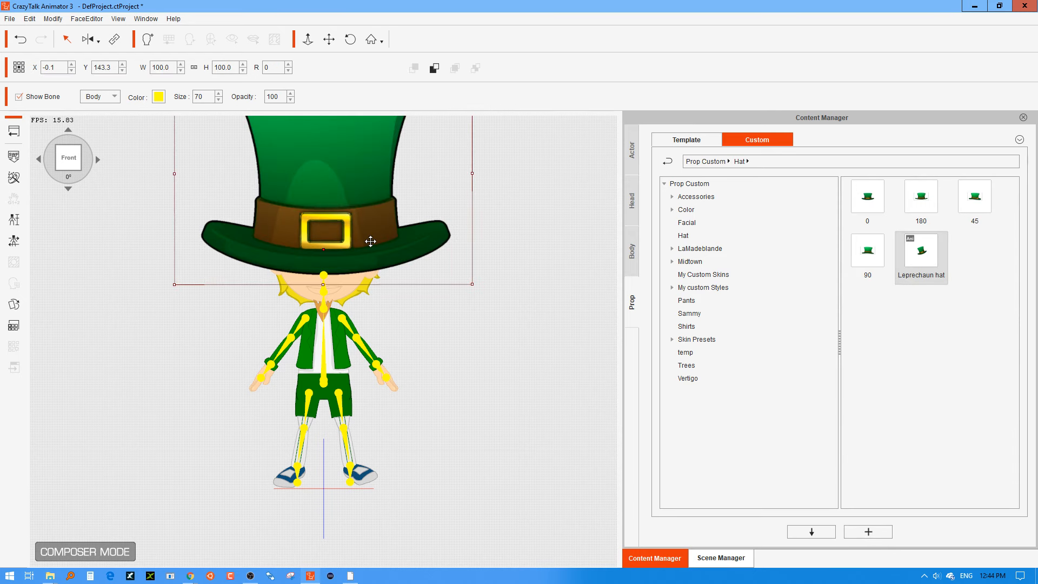
Scale the leprechaun hat to 46 and seat it on Sammy's head at about X 0.9, Y 161.9.
{"action": "left_click_drag", "start_coordinate": [476, 285], "coordinate": [341, 172]}
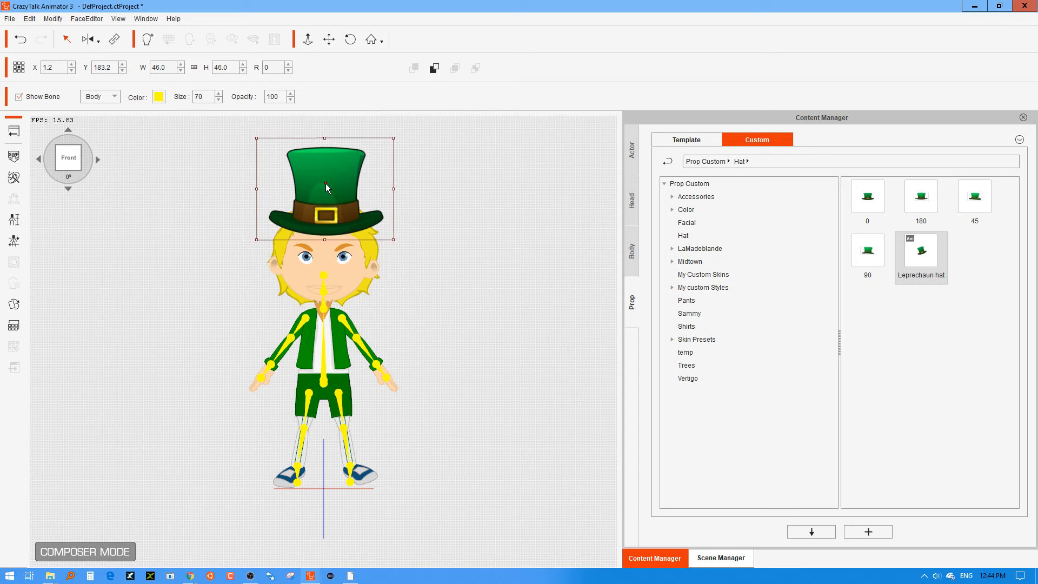
{"action": "left_click_drag", "start_coordinate": [331, 223], "coordinate": [326, 223]}
{"action": "left_click_drag", "start_coordinate": [334, 175], "coordinate": [334, 171]}
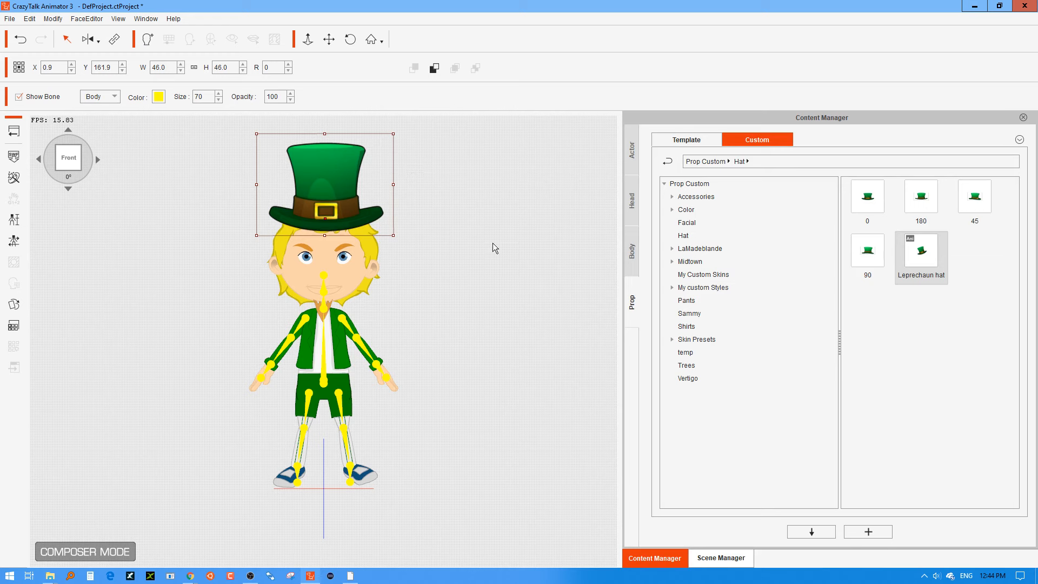
{"action": "left_click", "coordinate": [460, 278]}
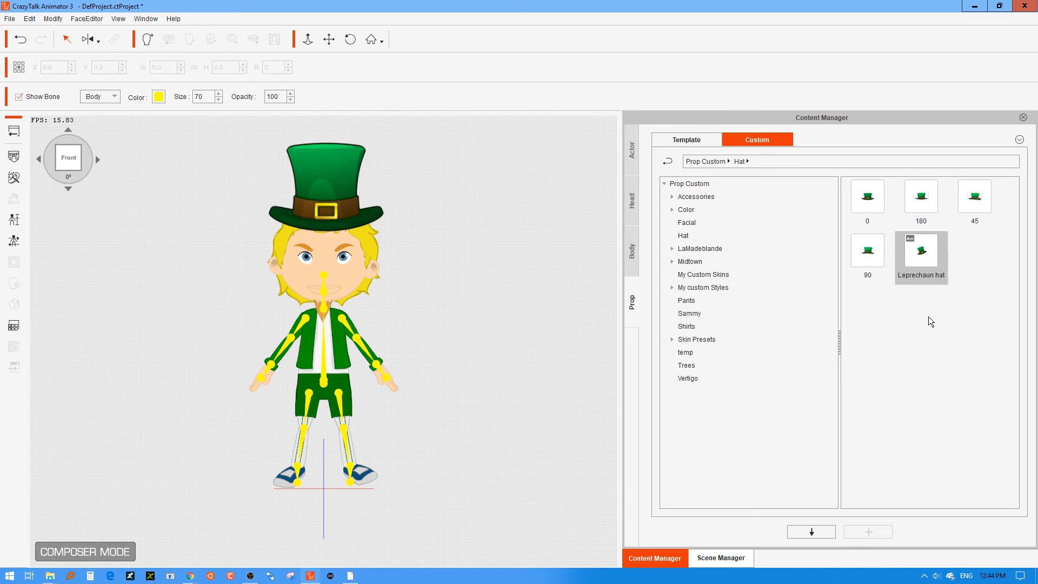
Replace Sammy's ears with "B2 Ears Pointy" from the custom Ear library and return to the stage.
{"action": "left_click", "coordinate": [938, 352]}
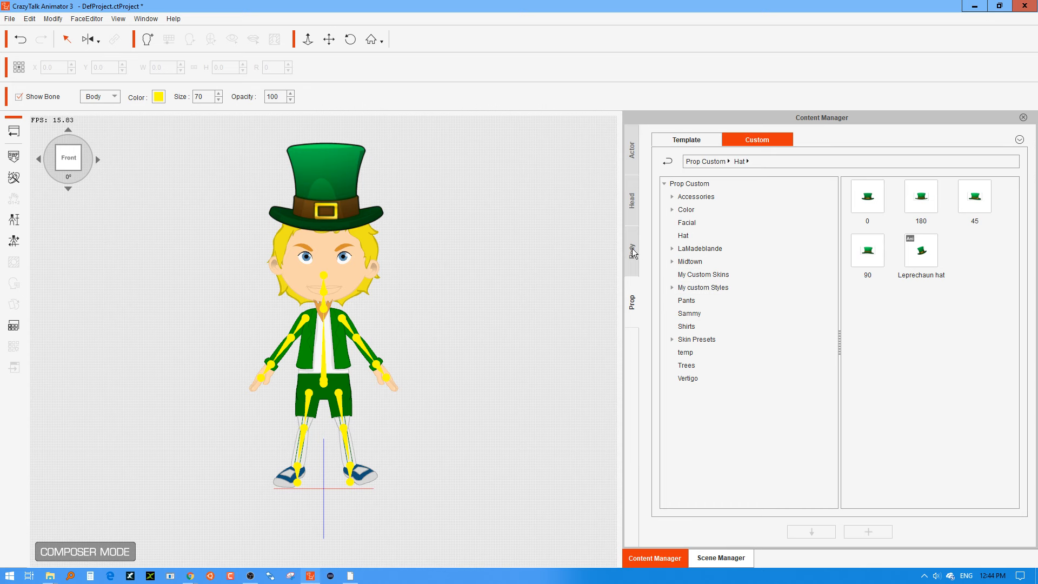
{"action": "left_click", "coordinate": [633, 205]}
{"action": "left_click", "coordinate": [689, 300]}
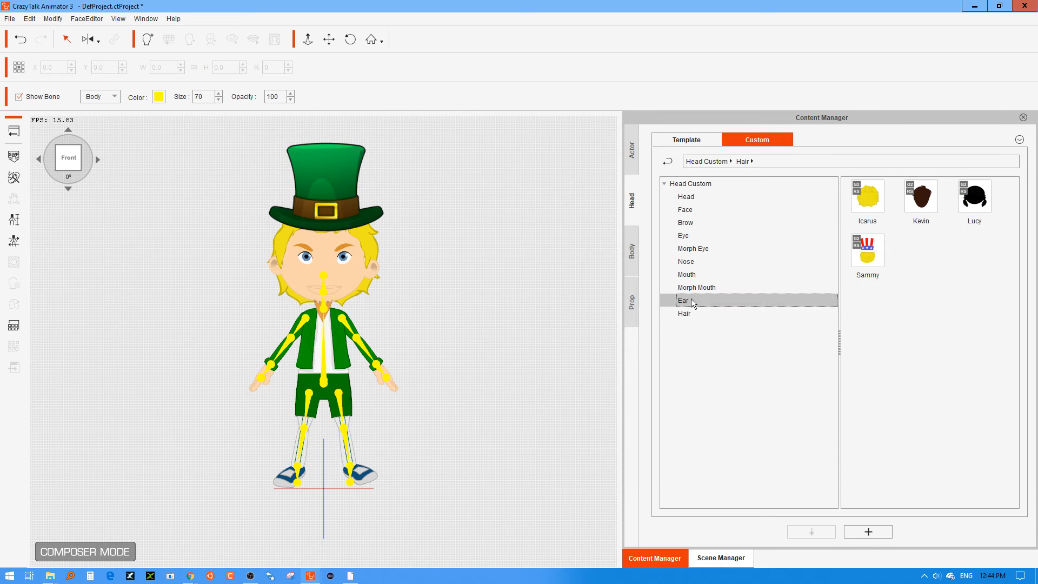
{"action": "left_click", "coordinate": [864, 199]}
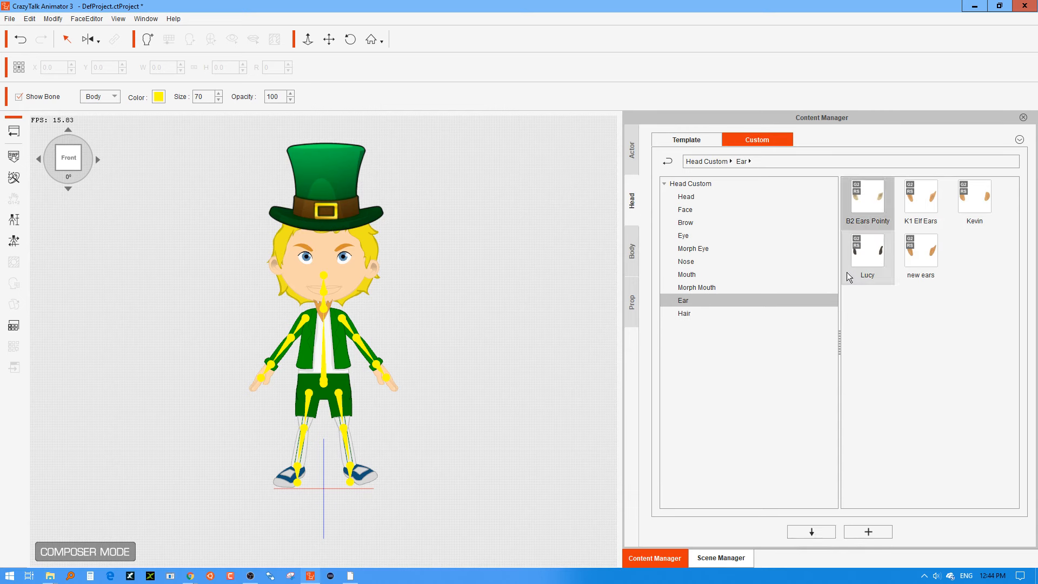
{"action": "left_click", "coordinate": [812, 531]}
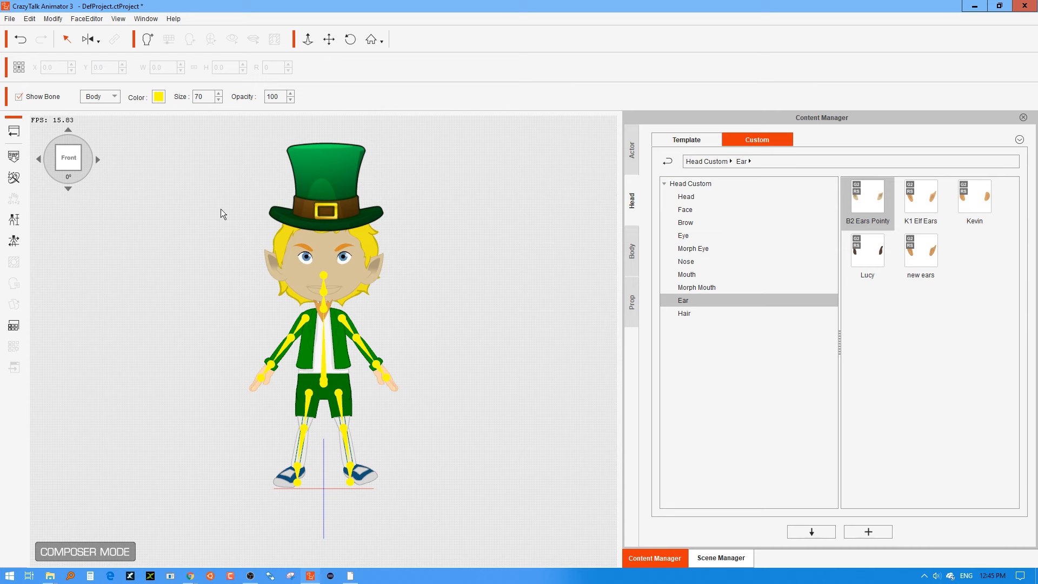
{"action": "left_click", "coordinate": [13, 132]}
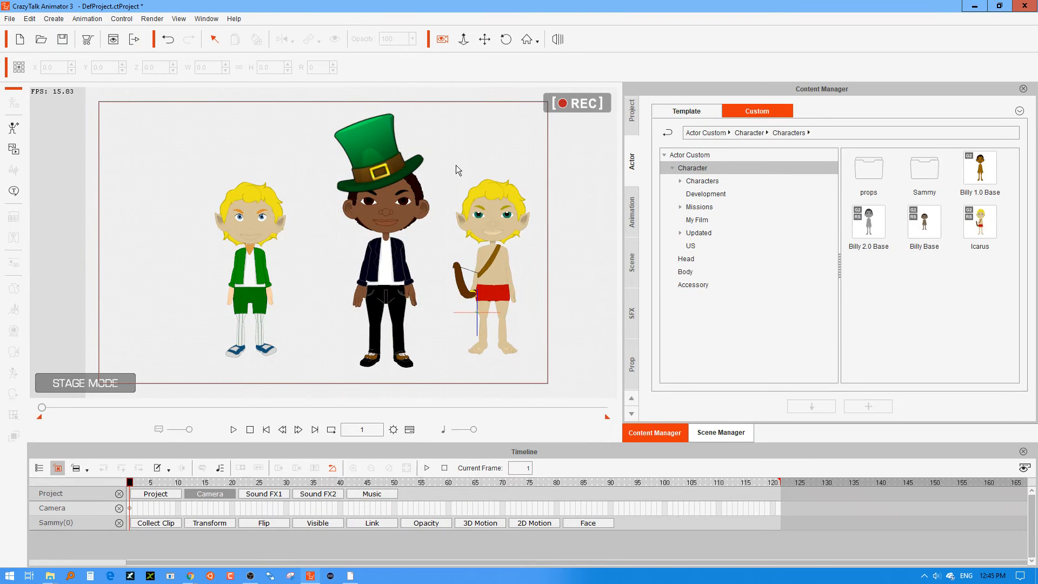
{"action": "key", "text": "alt+Tab"}
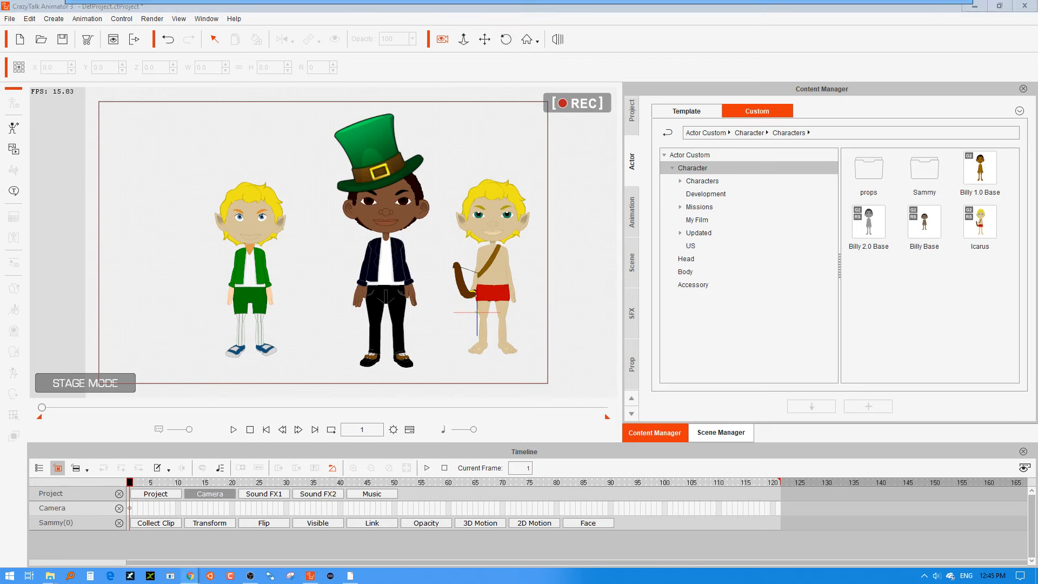
{"action": "key", "text": "alt+Tab"}
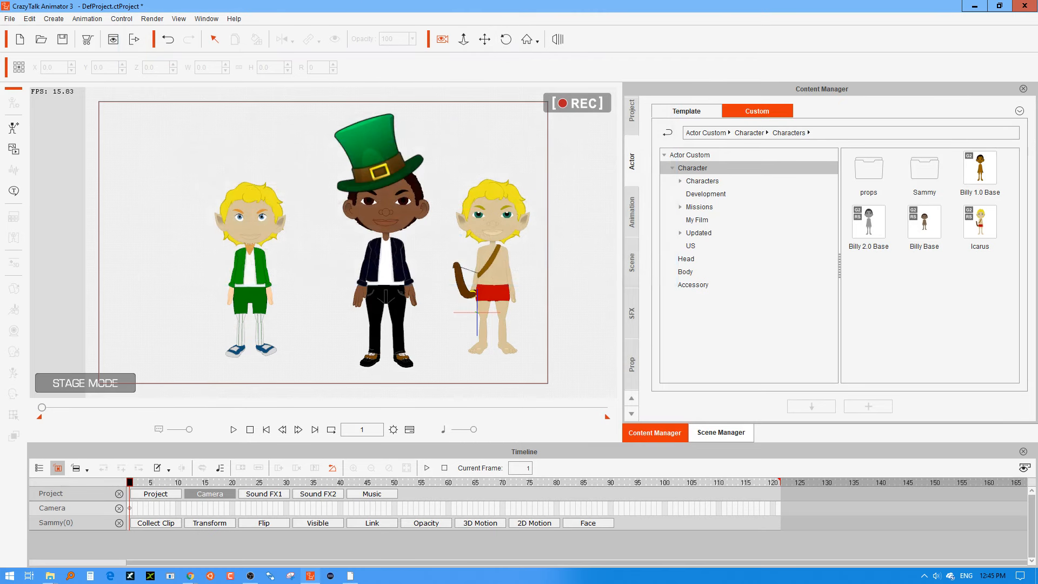
{"action": "key", "text": "alt+Tab"}
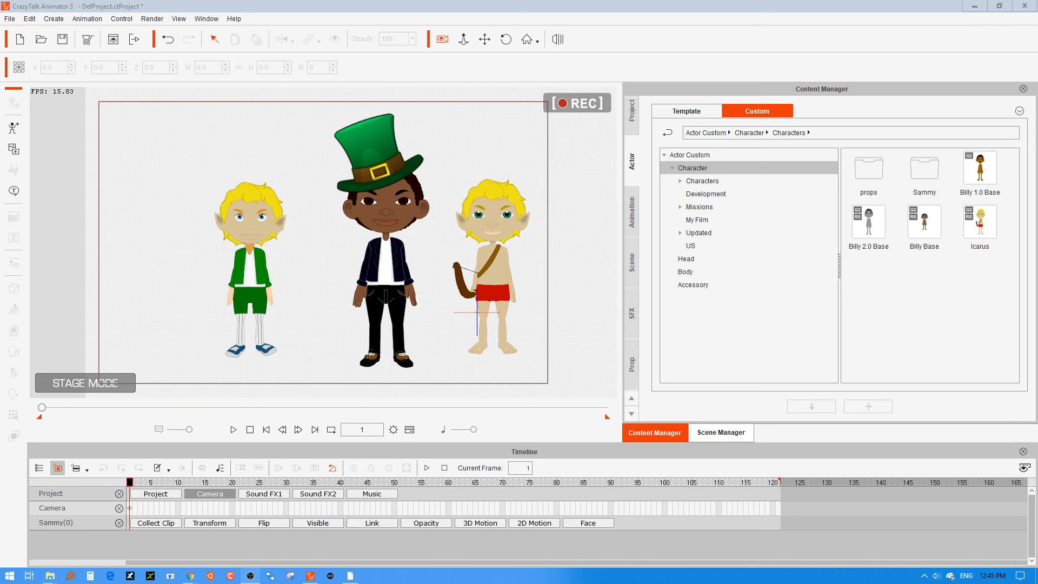
{"action": "left_click", "coordinate": [397, 12]}
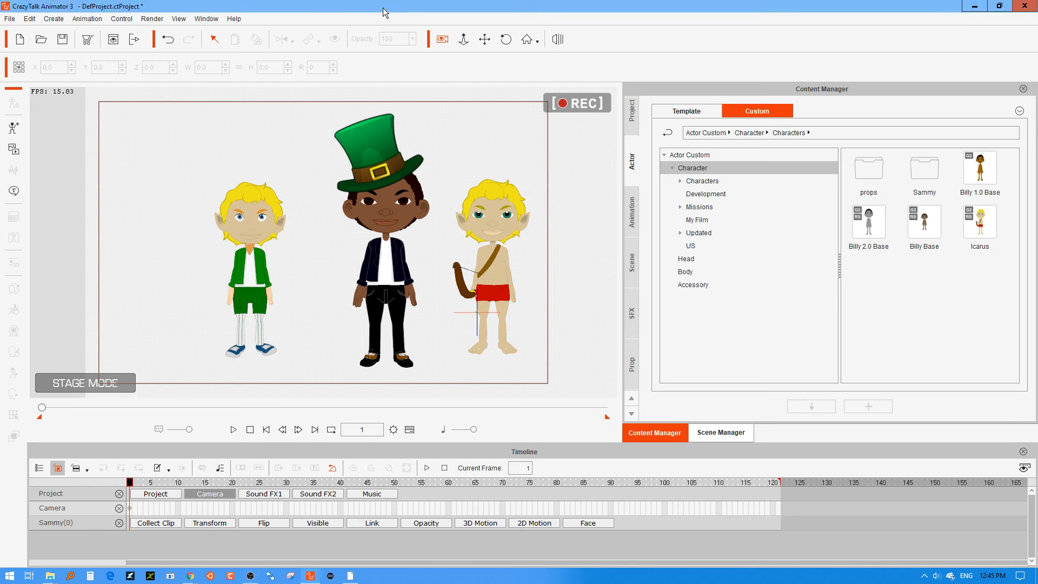
Restore the animator window to a smaller size, dismiss the hat folder window and move the animator aside to expose the desktop.
{"action": "double_click", "coordinate": [382, 7]}
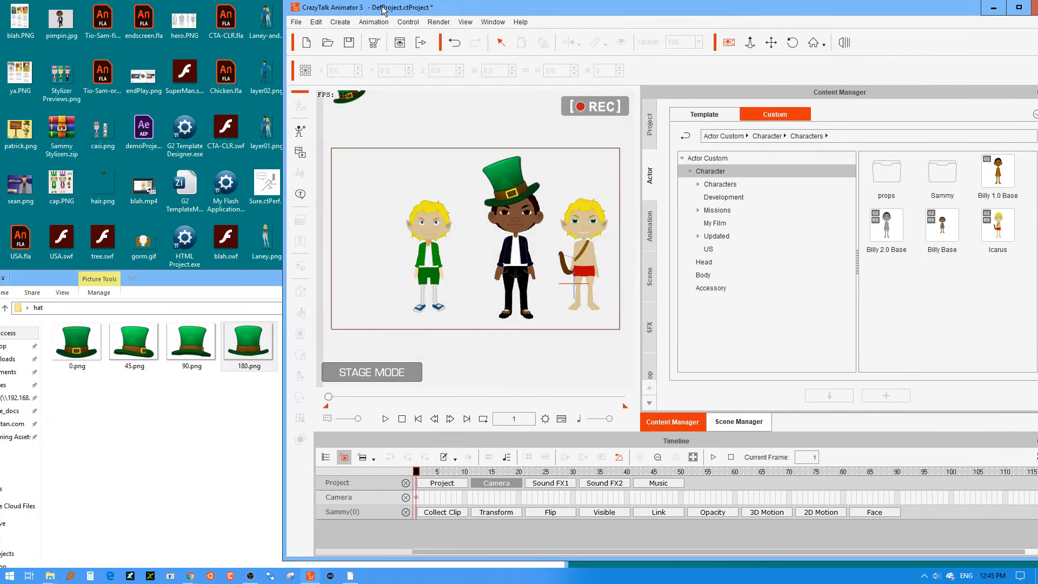
{"action": "left_click_drag", "start_coordinate": [601, 1], "coordinate": [583, 15]}
{"action": "left_click", "coordinate": [280, 303]}
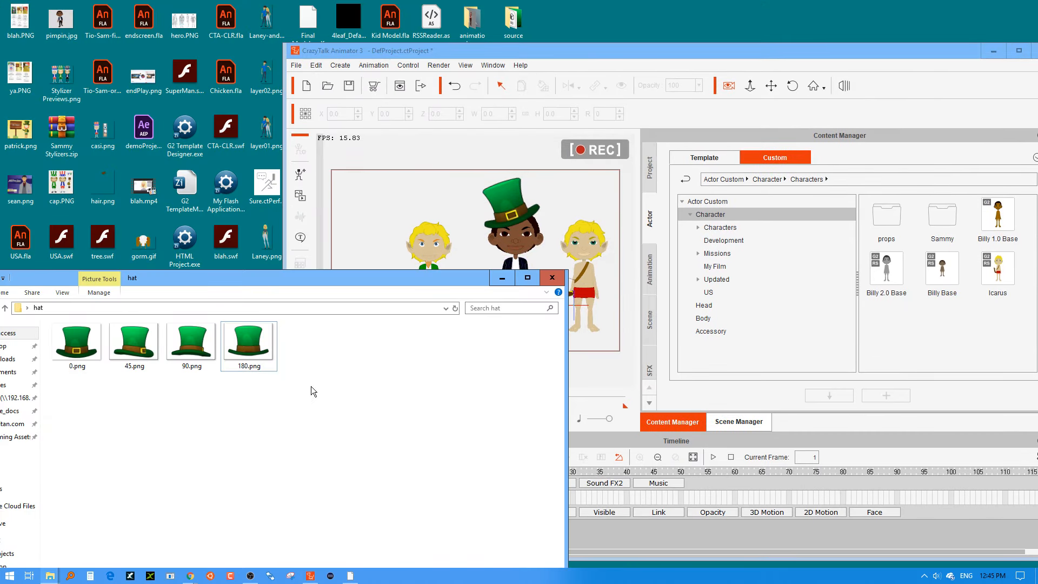
{"action": "left_click", "coordinate": [541, 282]}
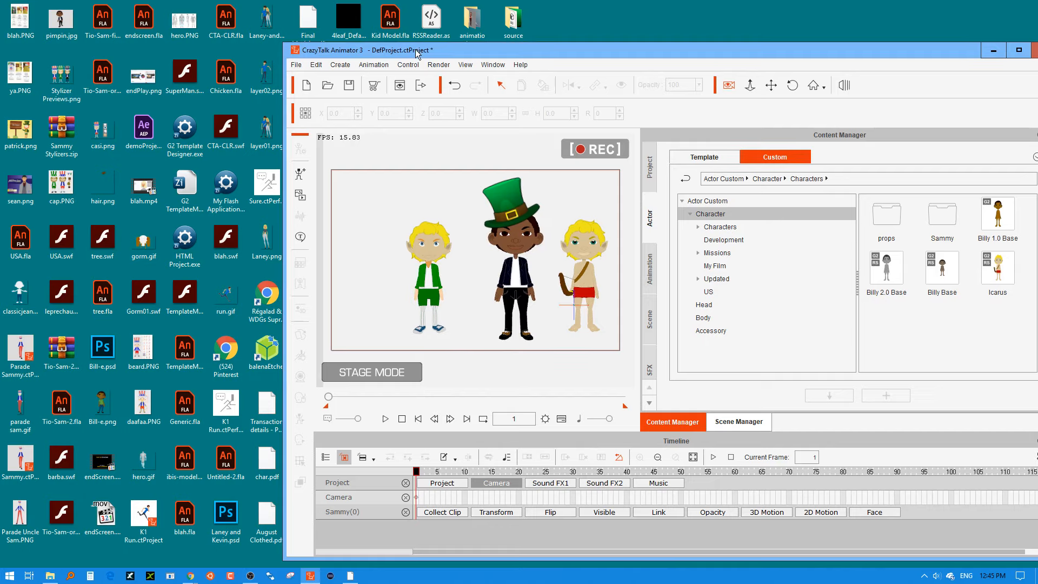
{"action": "left_click_drag", "start_coordinate": [417, 54], "coordinate": [713, 33]}
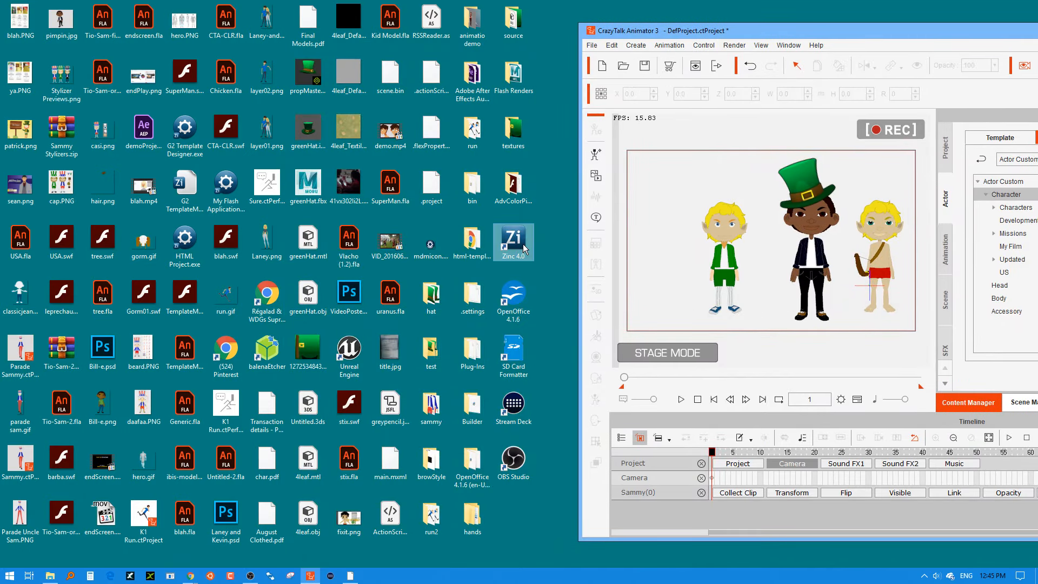
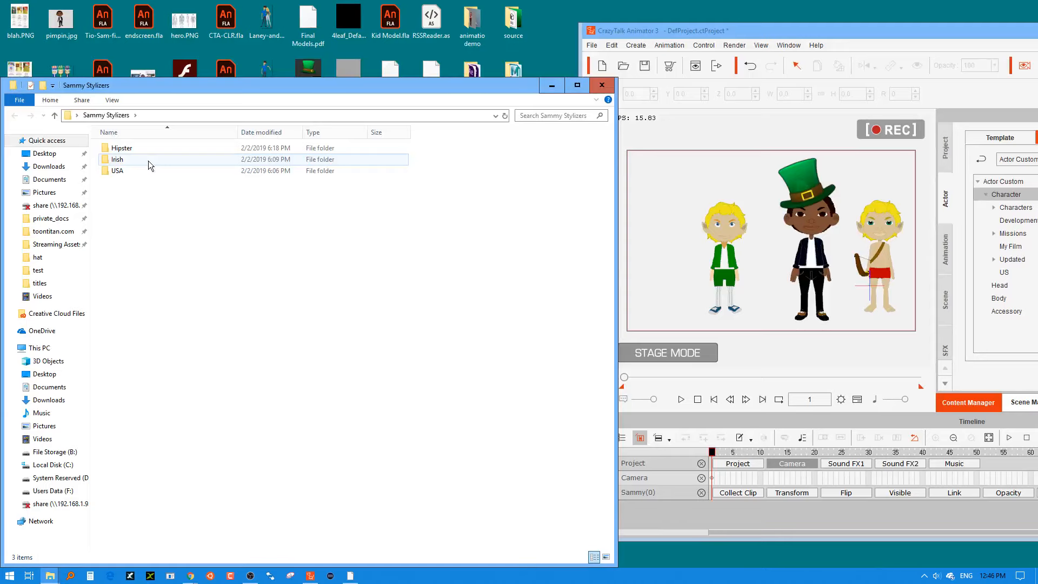
Open the Irish folder of Sammy Stylizers, show its files as large icons and move the animator window closer to it.
{"action": "double_click", "coordinate": [148, 161]}
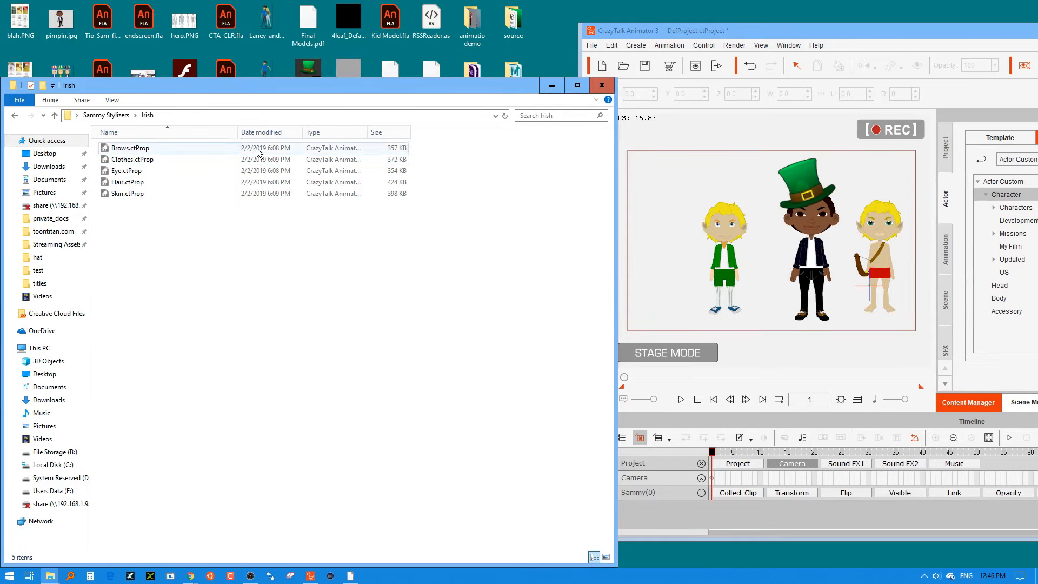
{"action": "right_click", "coordinate": [203, 261]}
{"action": "mouse_move", "coordinate": [190, 267]}
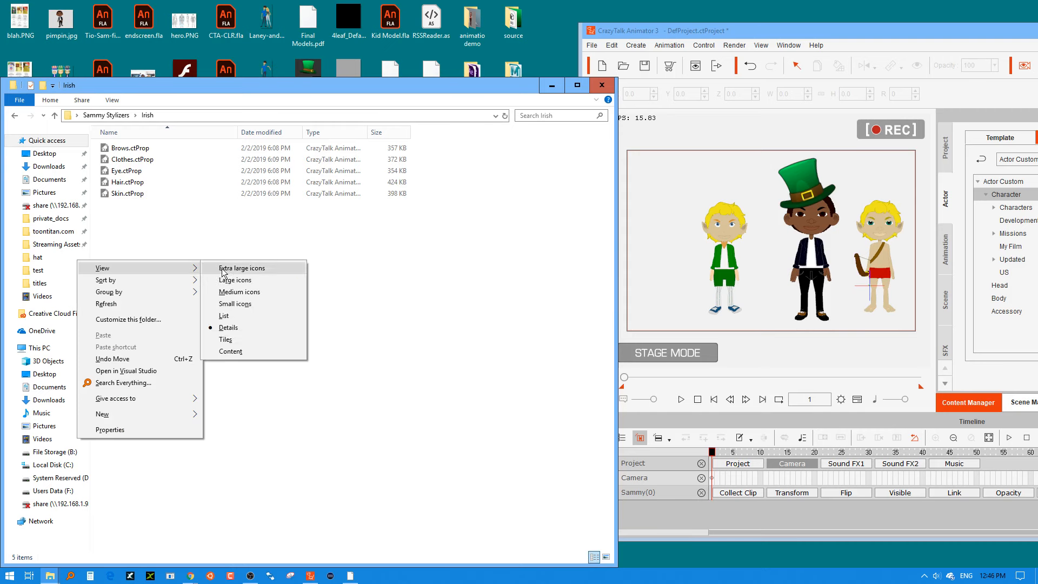
{"action": "left_click", "coordinate": [237, 284]}
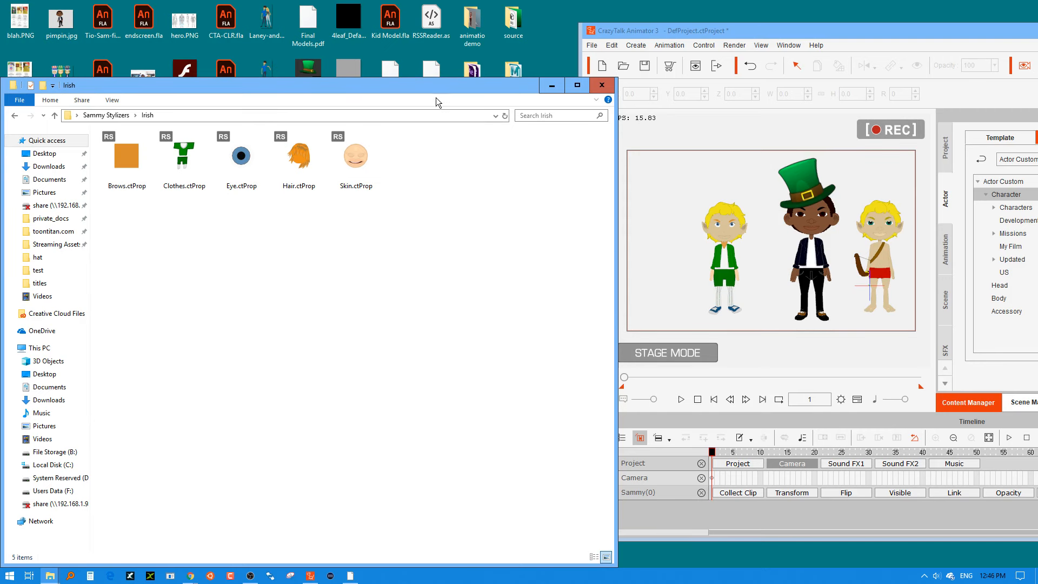
{"action": "left_click_drag", "start_coordinate": [734, 33], "coordinate": [586, 29]}
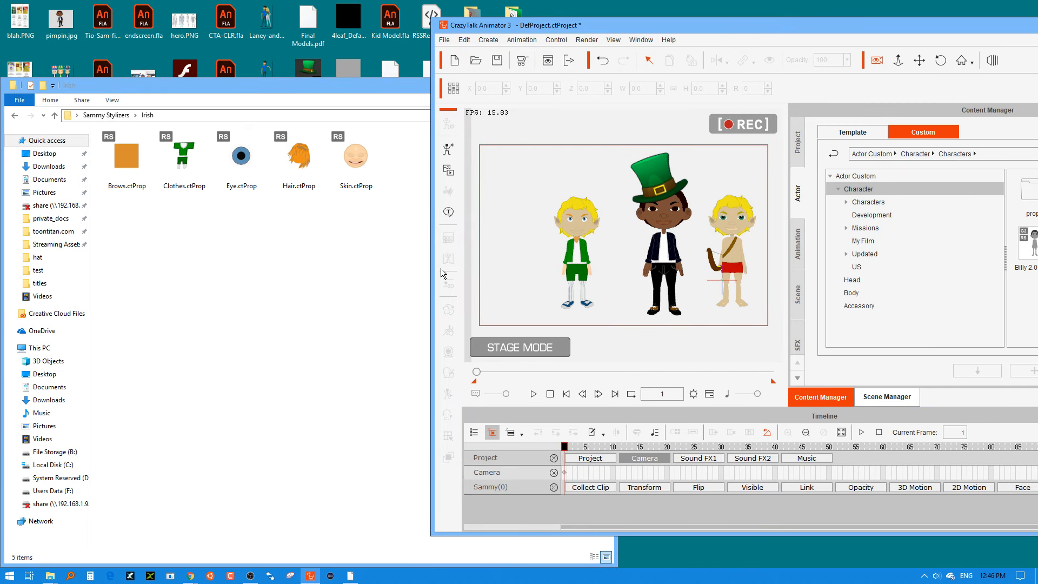
Bring Hair.ctProp from the Irish folder onto the stage and apply its render style to Sammy.
{"action": "left_click_drag", "start_coordinate": [299, 156], "coordinate": [519, 189]}
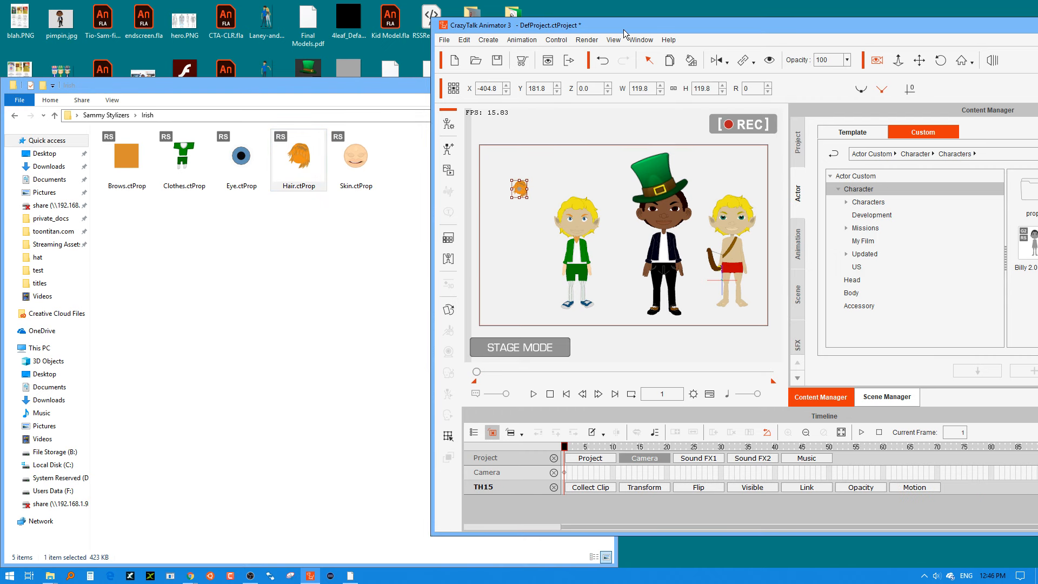
{"action": "left_click_drag", "start_coordinate": [712, 18], "coordinate": [712, 0]}
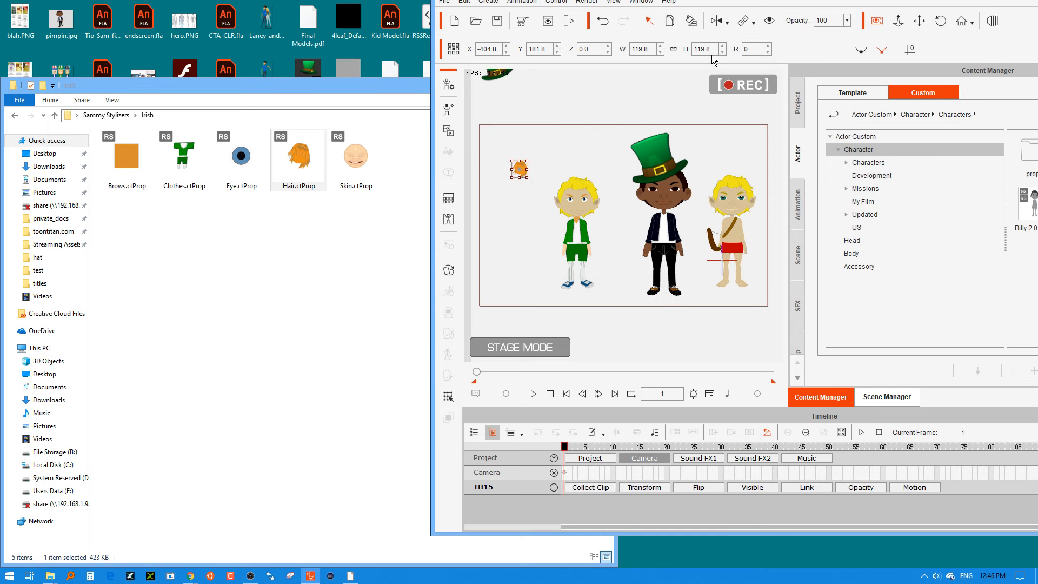
{"action": "left_click", "coordinate": [691, 22]}
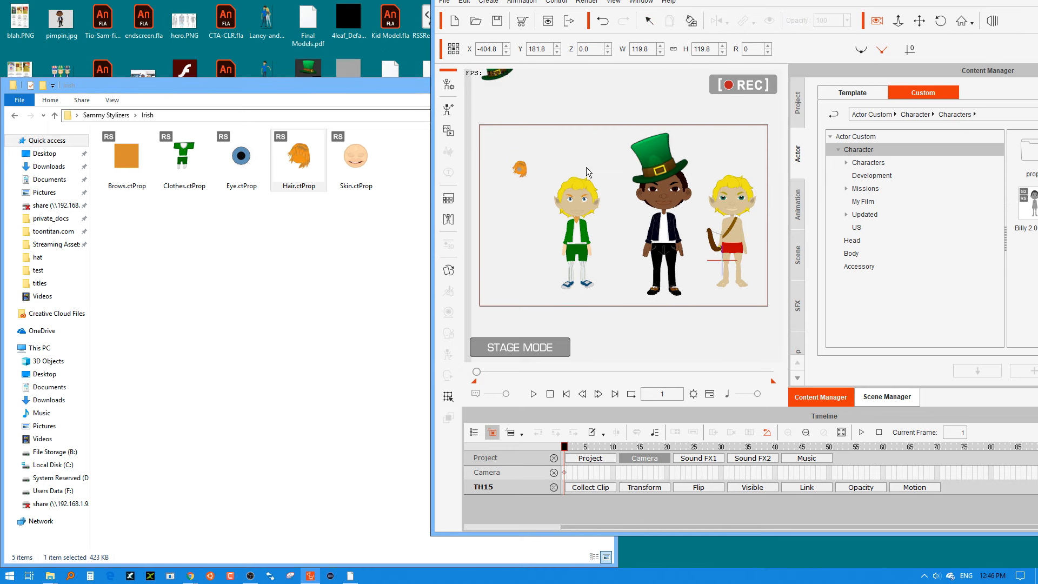
{"action": "left_click", "coordinate": [580, 202]}
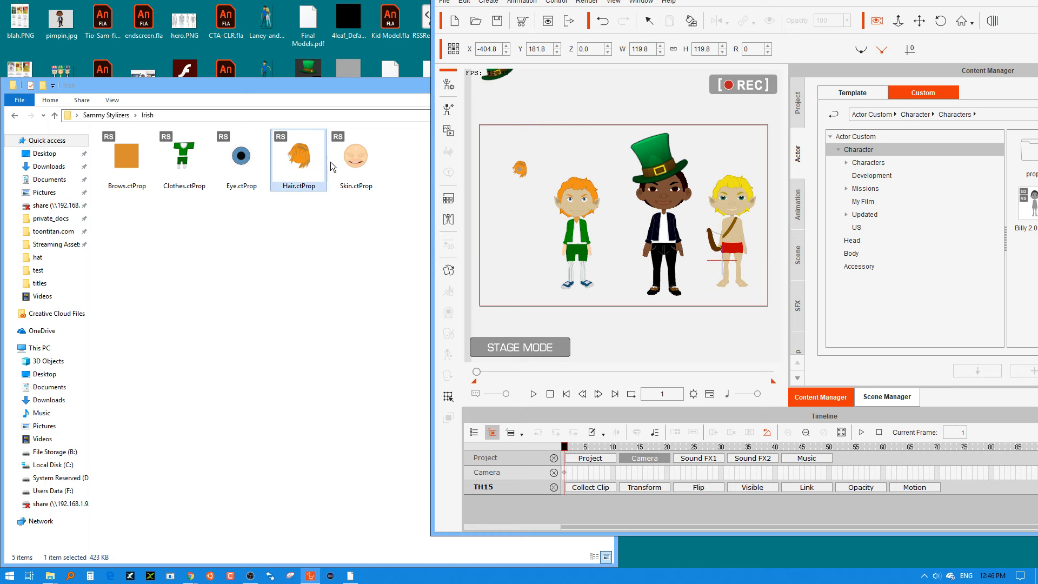
Bring Skin.ctProp from the Irish folder onto the stage and apply its render style to Sammy.
{"action": "left_click_drag", "start_coordinate": [330, 161], "coordinate": [512, 193]}
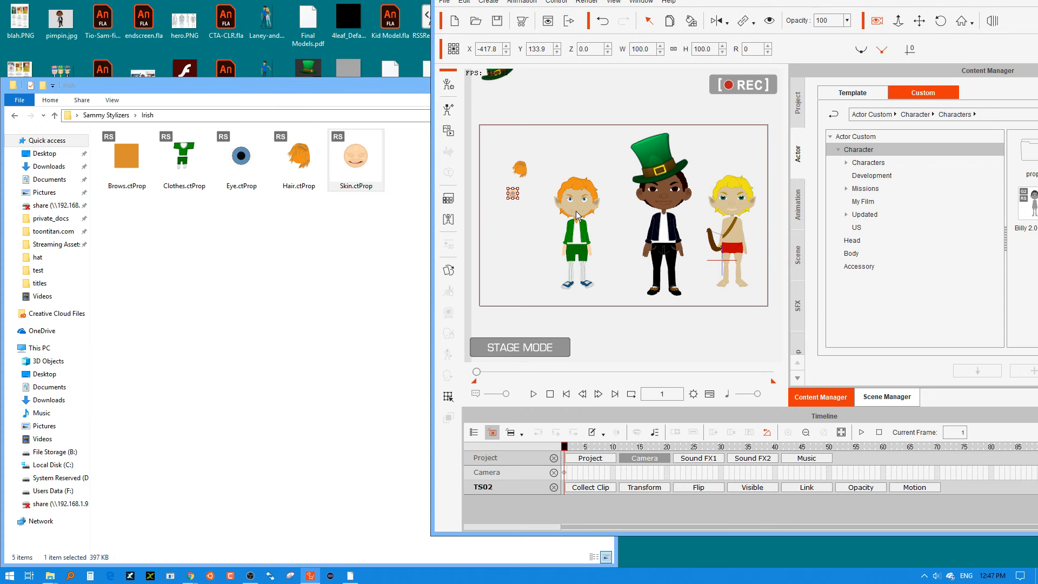
{"action": "left_click", "coordinate": [691, 21]}
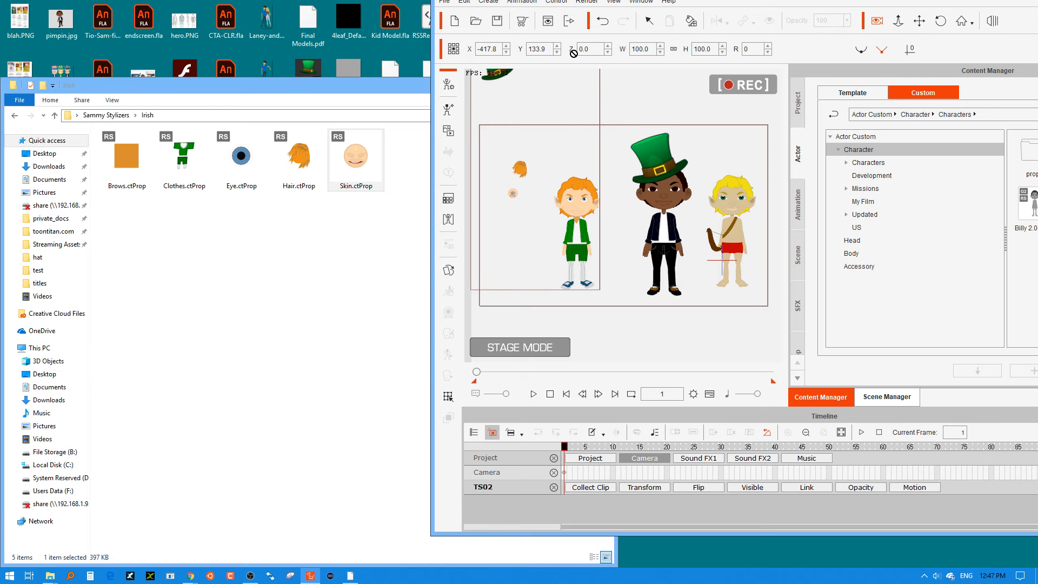
{"action": "left_click", "coordinate": [649, 21]}
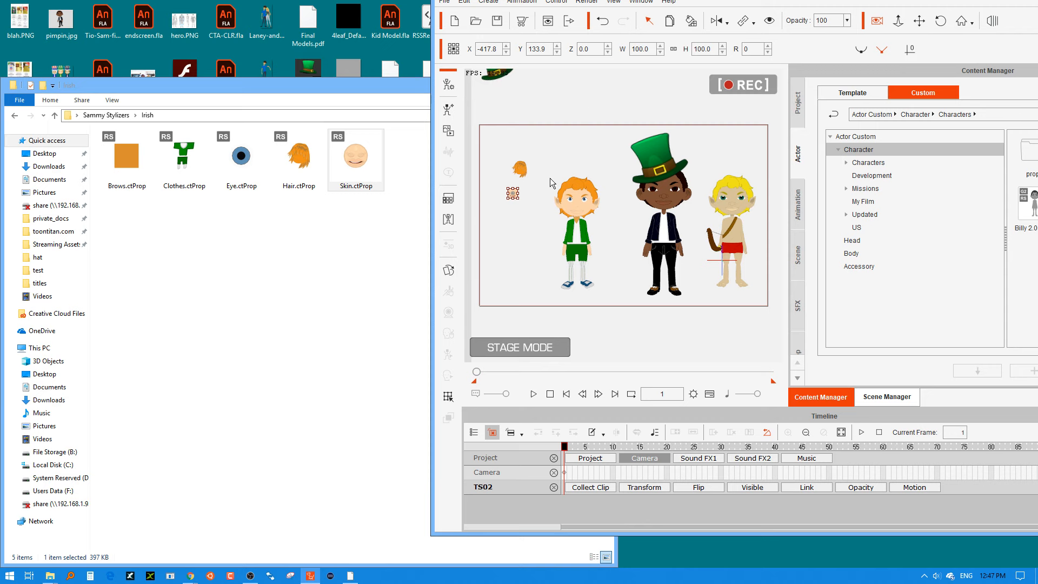
Delete the hair and skin stylizer props from the stage.
{"action": "left_click", "coordinate": [521, 169]}
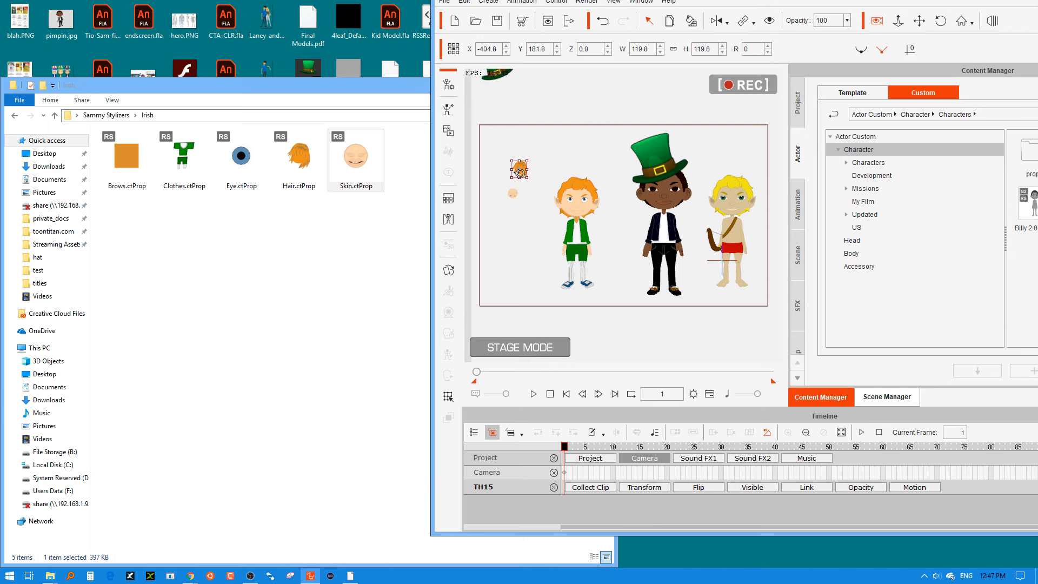
{"action": "left_click", "coordinate": [514, 191]}
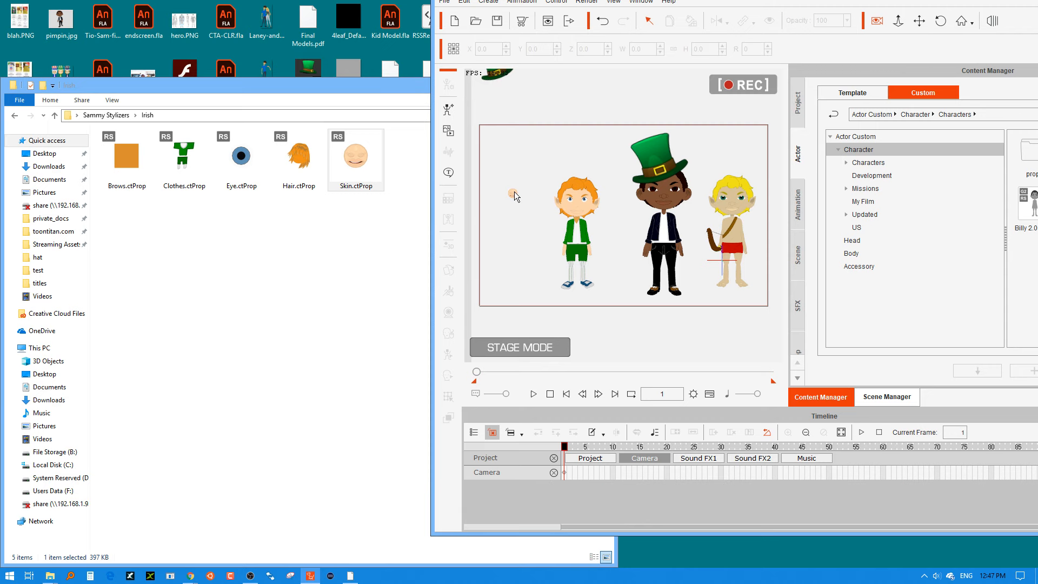
{"action": "key", "text": "Delete"}
Select the small hat prop and scrub its animation at frame 73 and back to frame 1.
{"action": "left_click", "coordinate": [495, 79]}
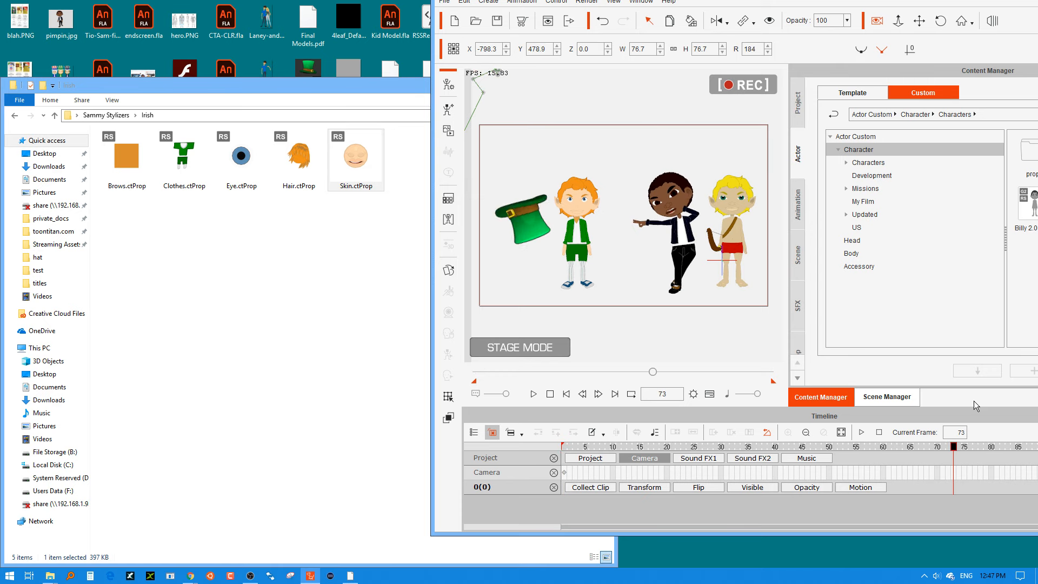
{"action": "left_click_drag", "start_coordinate": [975, 401], "coordinate": [554, 411]}
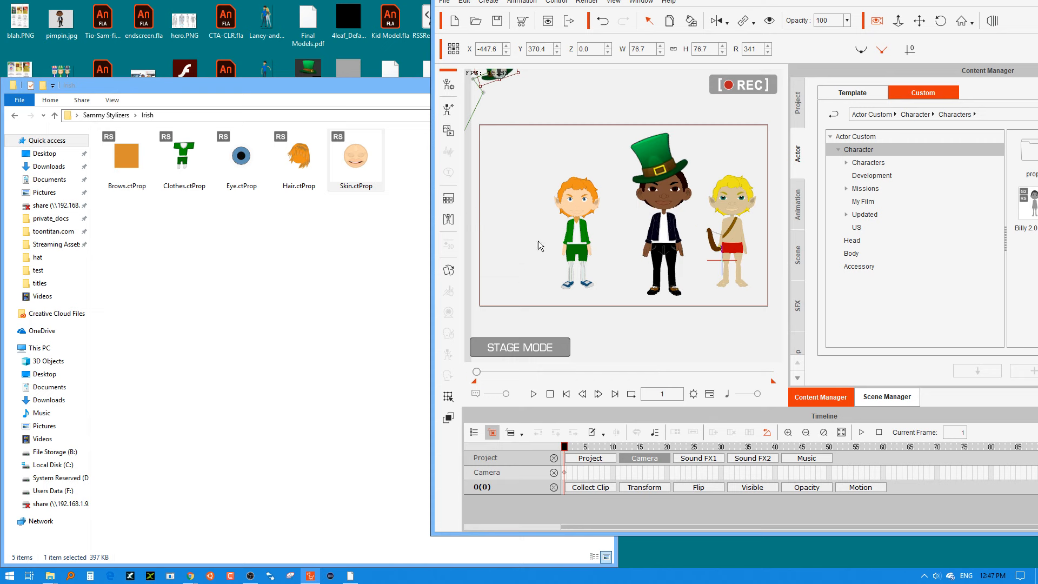
Maximize the animator window and move Sammy in front of Billy at about X -102, Y -187.
{"action": "left_click", "coordinate": [584, 215]}
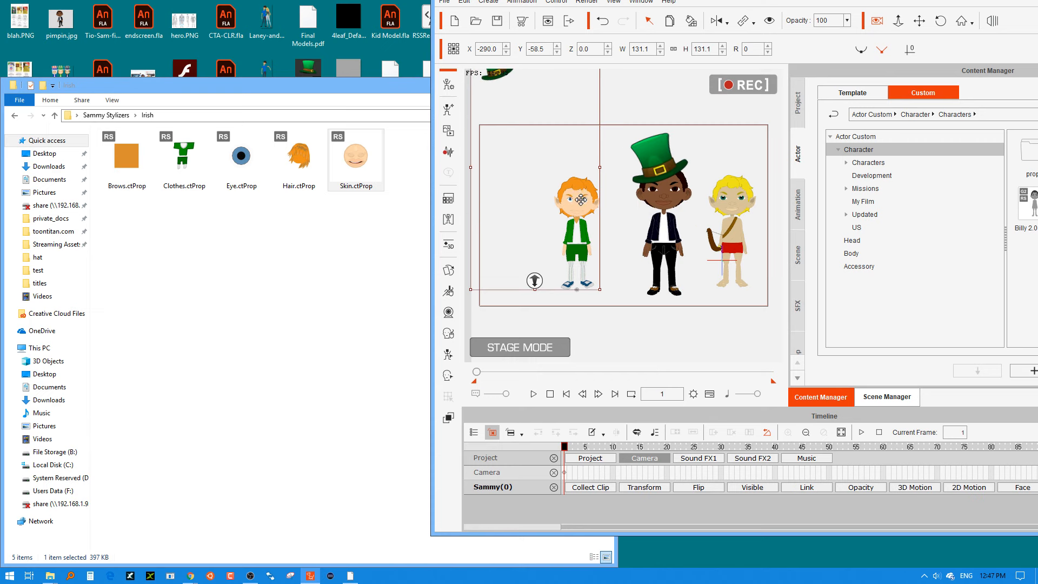
{"action": "left_click_drag", "start_coordinate": [628, 219], "coordinate": [597, 241]}
{"action": "left_click", "coordinate": [512, 100]}
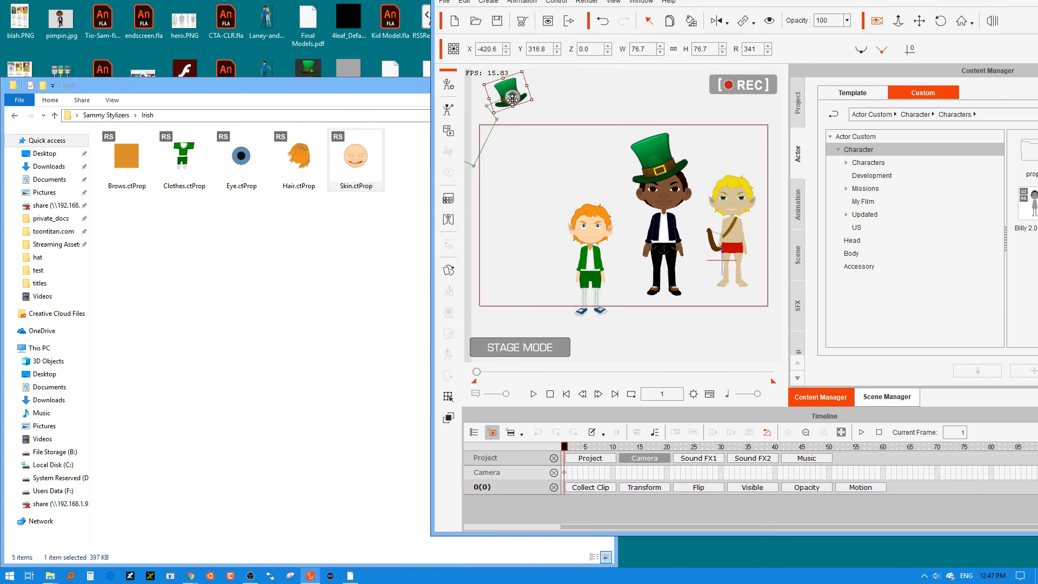
{"action": "left_click", "coordinate": [595, 233]}
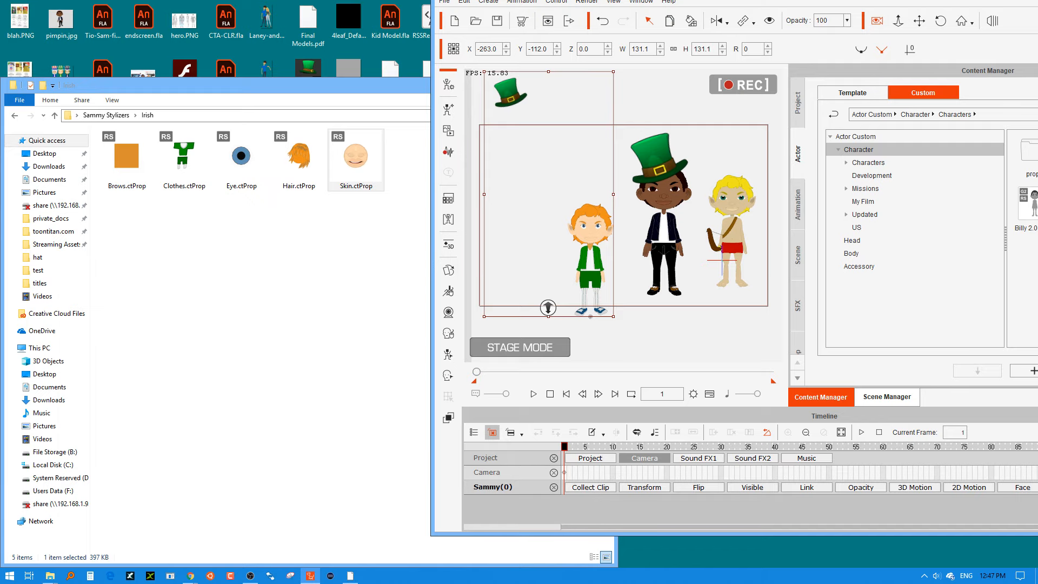
{"action": "key", "text": "super+Up"}
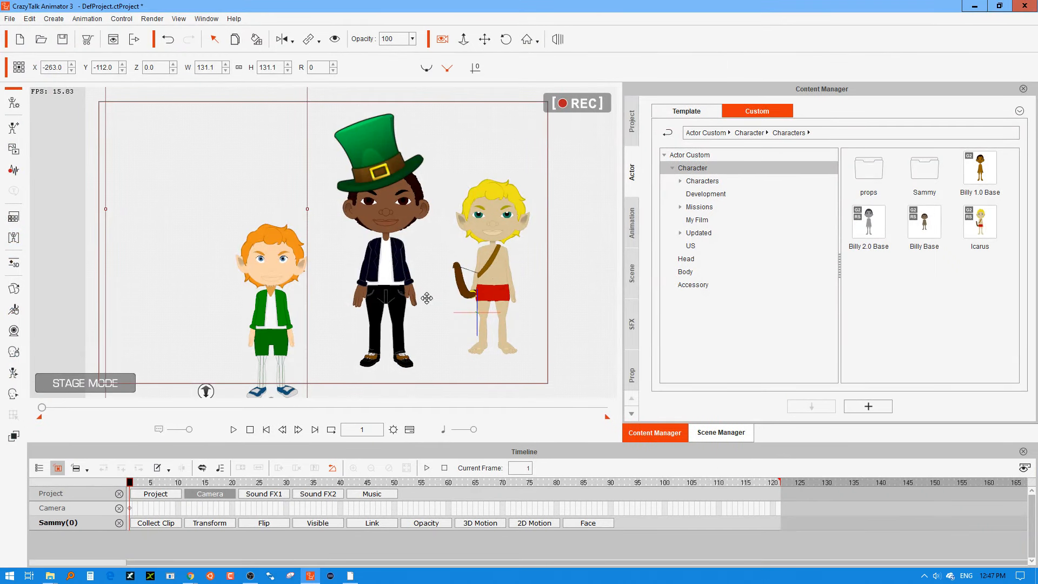
{"action": "left_click_drag", "start_coordinate": [427, 298], "coordinate": [398, 415]}
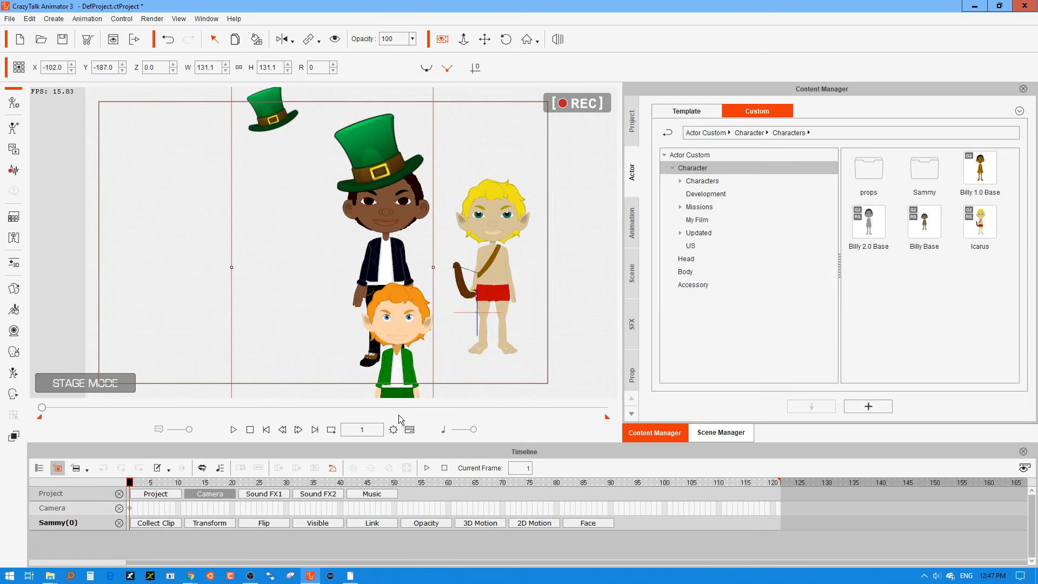
Play back the animation, stop it and move Sammy beside Billy at about X -169, Y -156.
{"action": "left_click", "coordinate": [237, 429]}
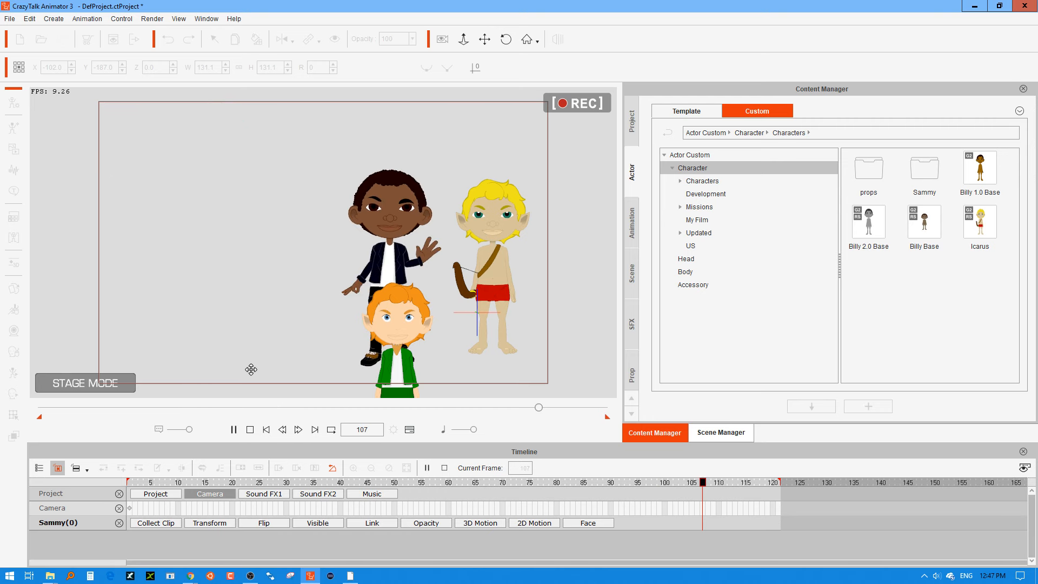
{"action": "left_click", "coordinate": [250, 430]}
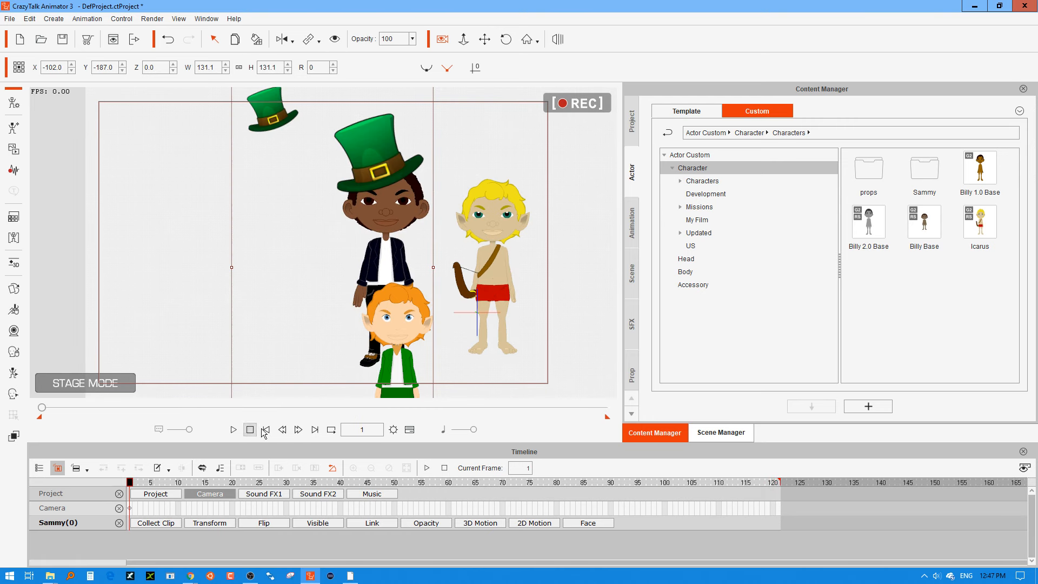
{"action": "left_click_drag", "start_coordinate": [318, 290], "coordinate": [296, 330]}
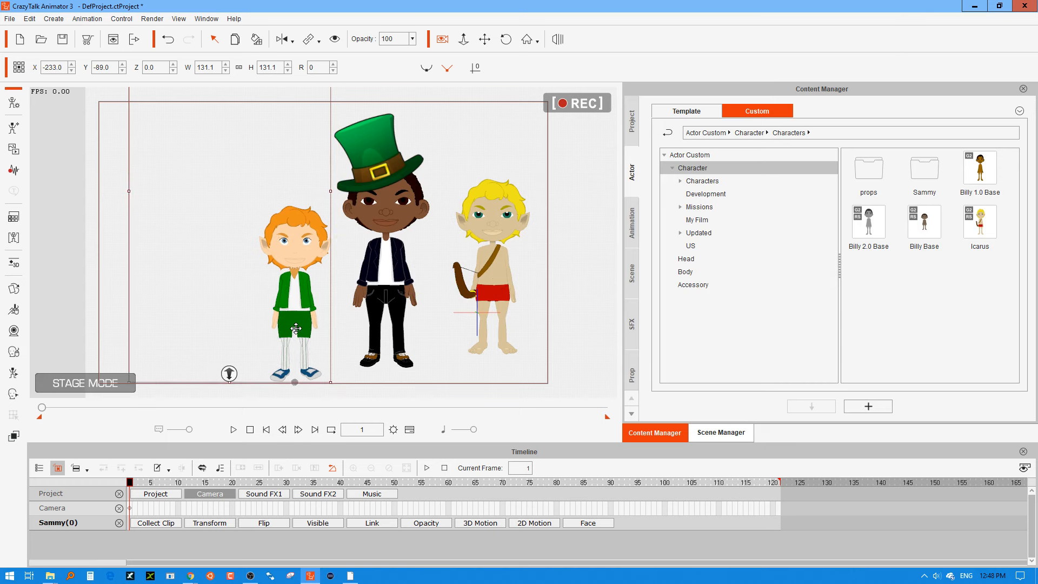
{"action": "left_click_drag", "start_coordinate": [296, 328], "coordinate": [330, 316]}
{"action": "left_click_drag", "start_coordinate": [323, 281], "coordinate": [349, 315]}
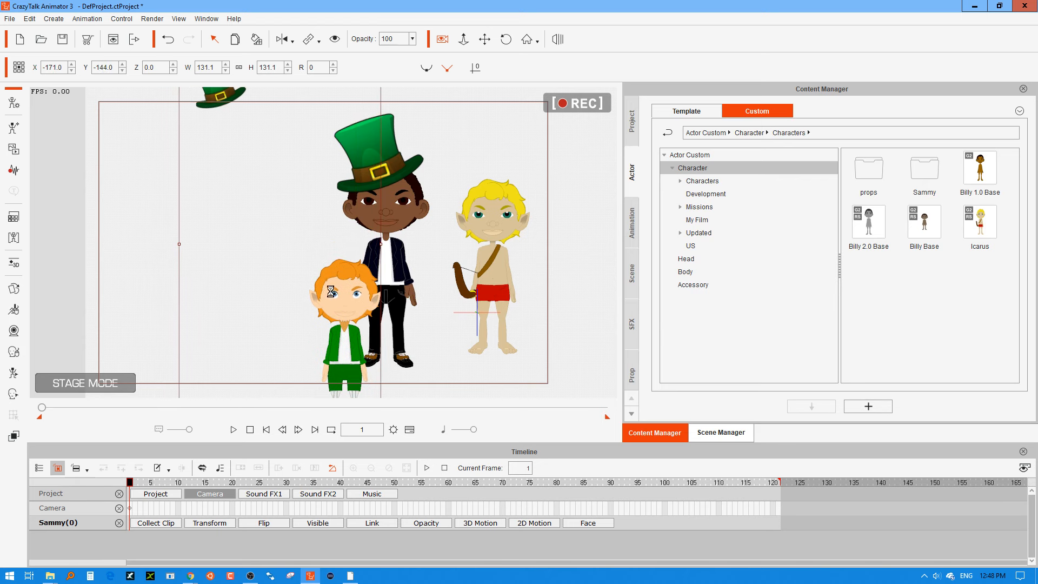
Clear the small hat's animation and fit it upright on Sammy's head at about X -165, Y 54, scaled to 89.3 with rotation 1.
{"action": "left_click", "coordinate": [223, 96]}
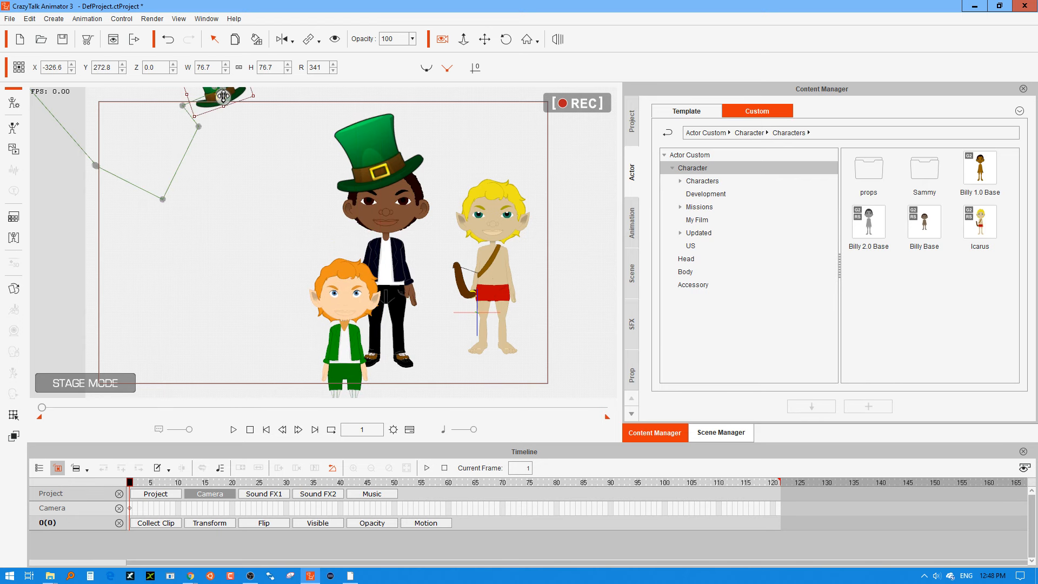
{"action": "right_click", "coordinate": [224, 95]}
{"action": "left_click", "coordinate": [277, 170]}
{"action": "left_click_drag", "start_coordinate": [223, 107], "coordinate": [334, 271]}
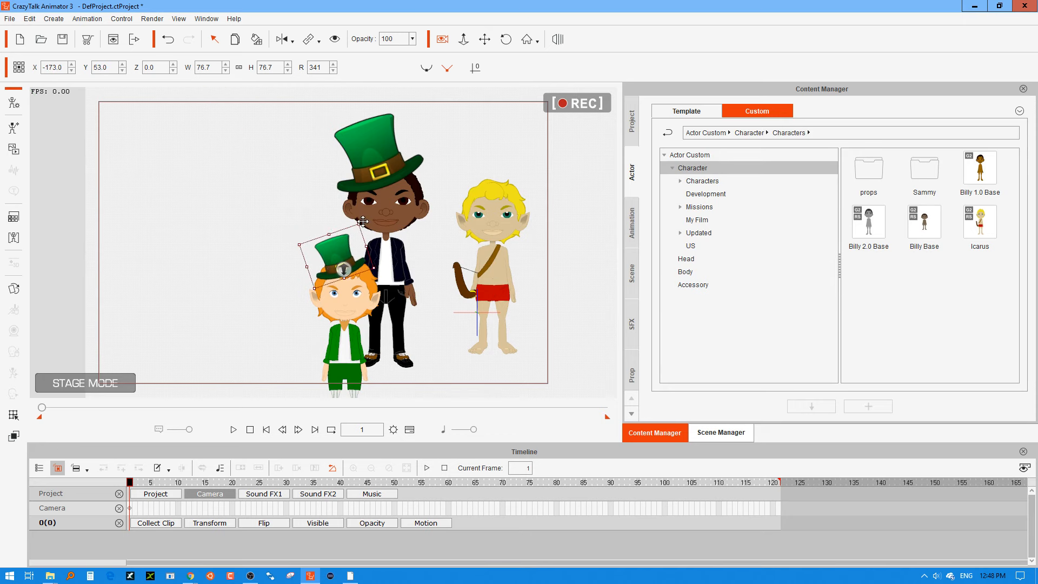
{"action": "left_click_drag", "start_coordinate": [367, 216], "coordinate": [353, 242]}
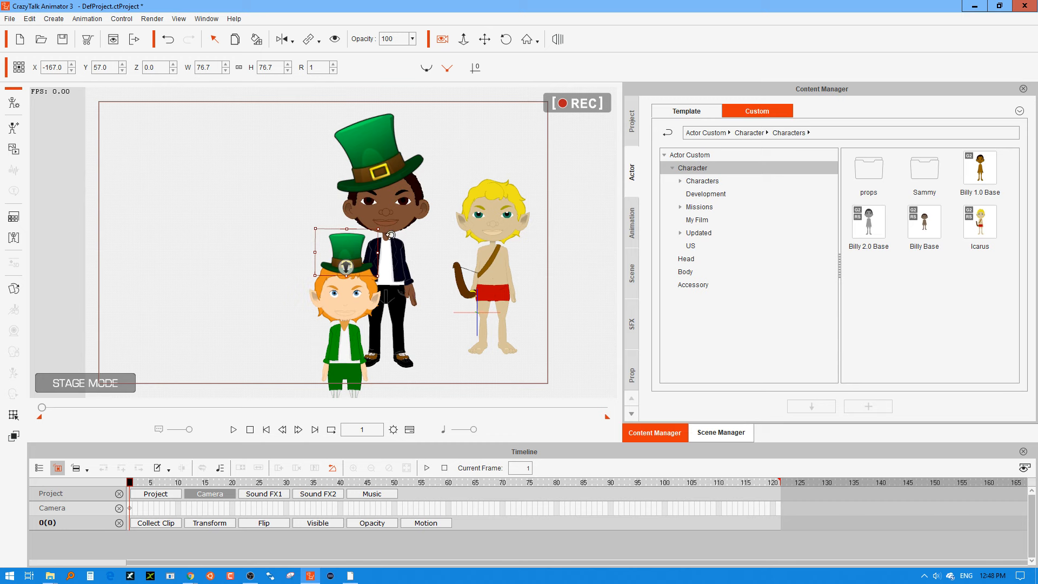
{"action": "left_click_drag", "start_coordinate": [383, 220], "coordinate": [358, 241]}
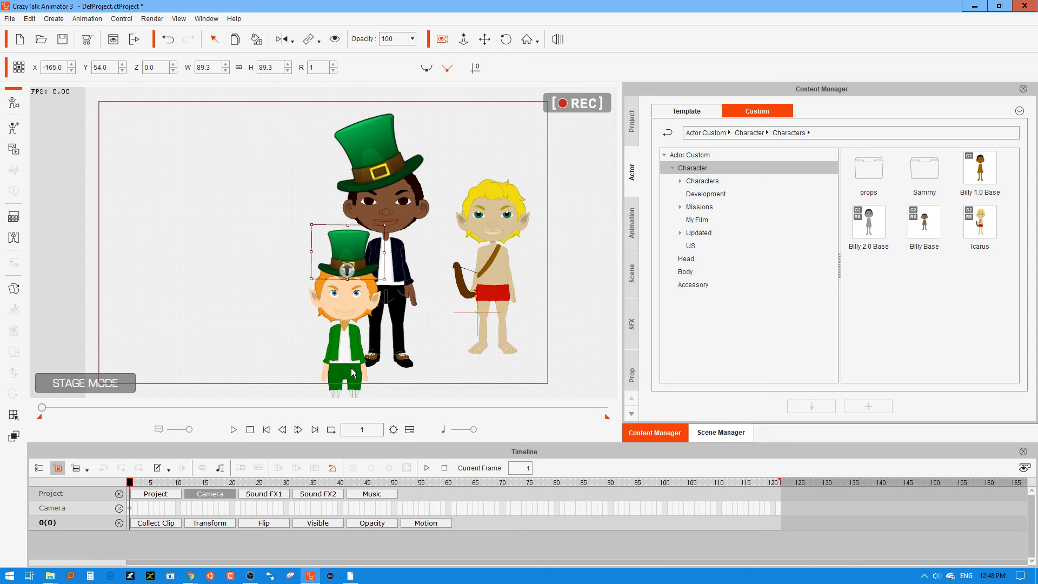
Move Sammy with his hat to the empty side of Billy at about X -259, Y -30.
{"action": "left_click_drag", "start_coordinate": [352, 372], "coordinate": [265, 286]}
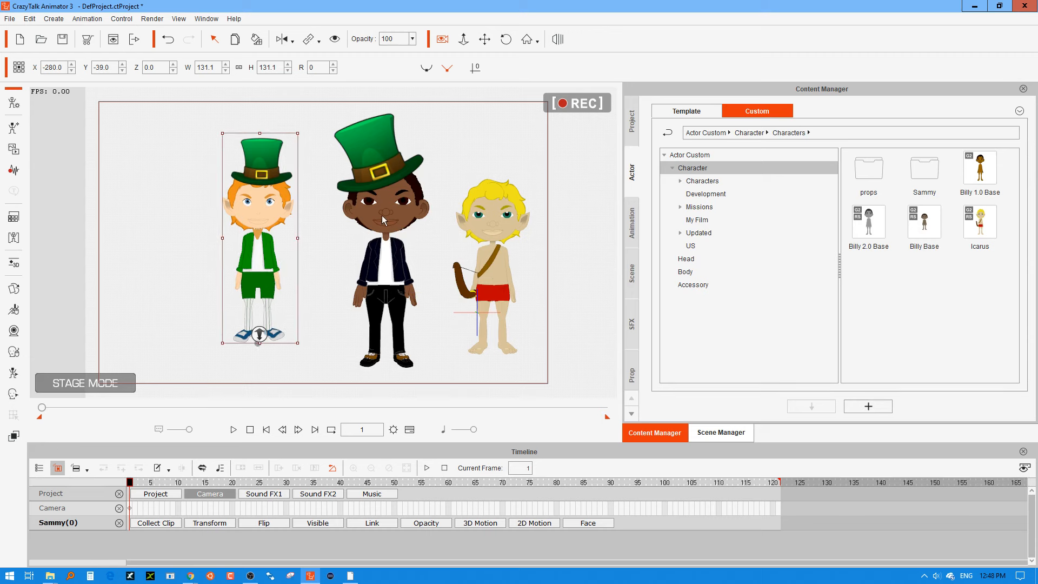
{"action": "left_click", "coordinate": [393, 296]}
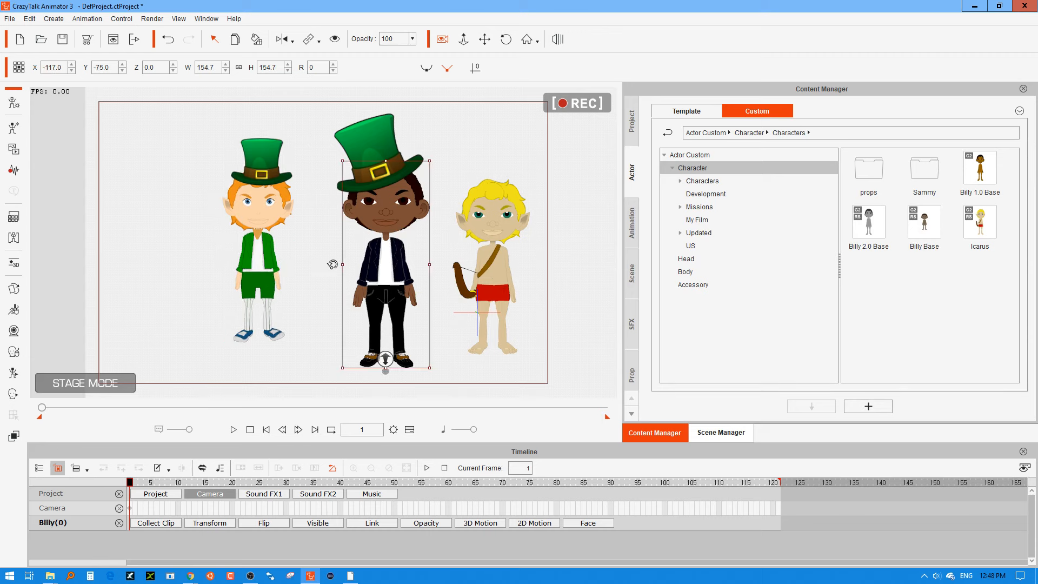
{"action": "left_click", "coordinate": [262, 261]}
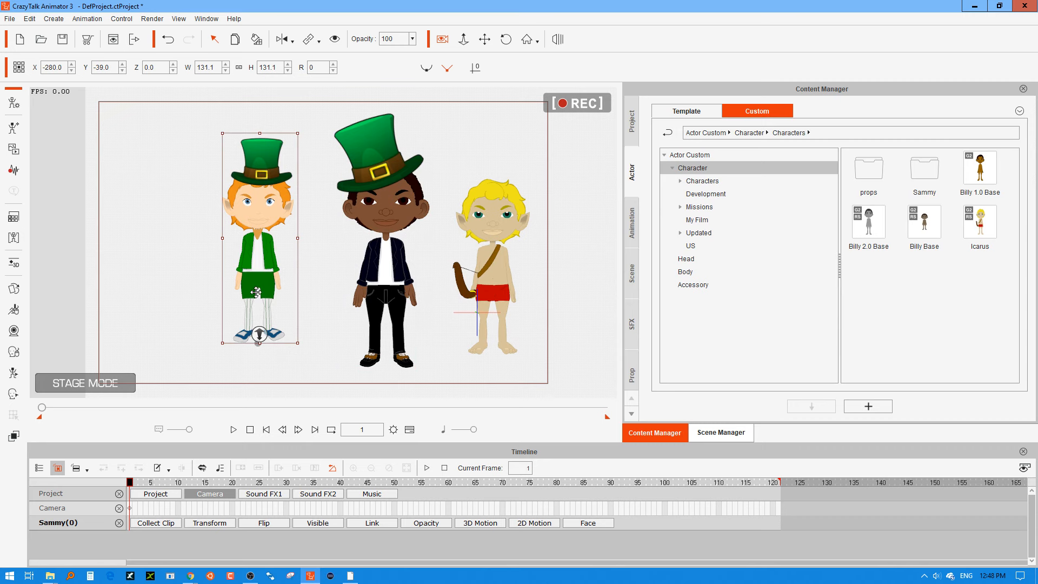
{"action": "left_click_drag", "start_coordinate": [287, 276], "coordinate": [242, 346]}
{"action": "left_click", "coordinate": [234, 430]}
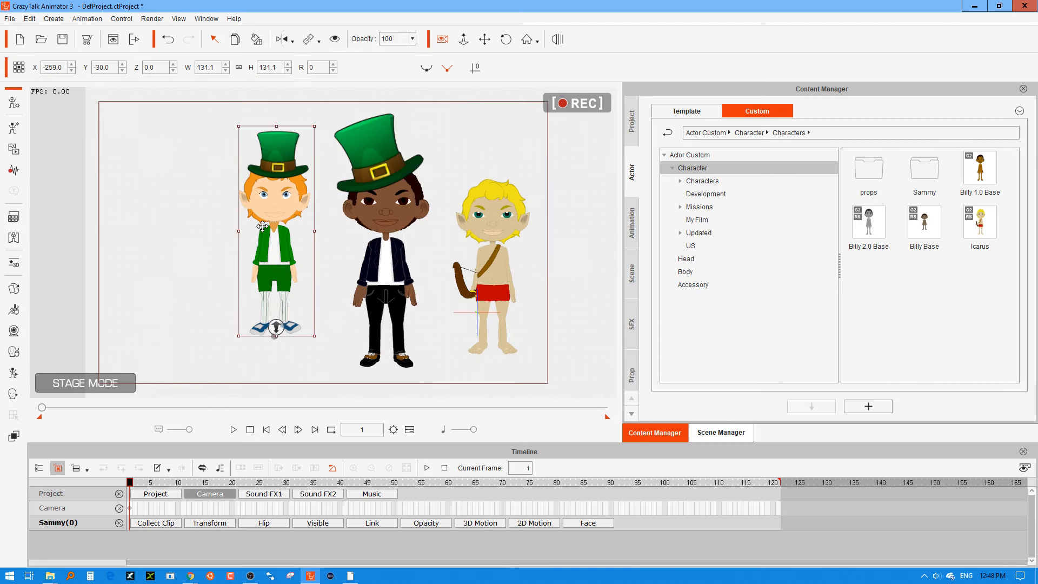
Examine the hat on Sammy's head in the character composer and return to the stage.
{"action": "left_click", "coordinate": [12, 99]}
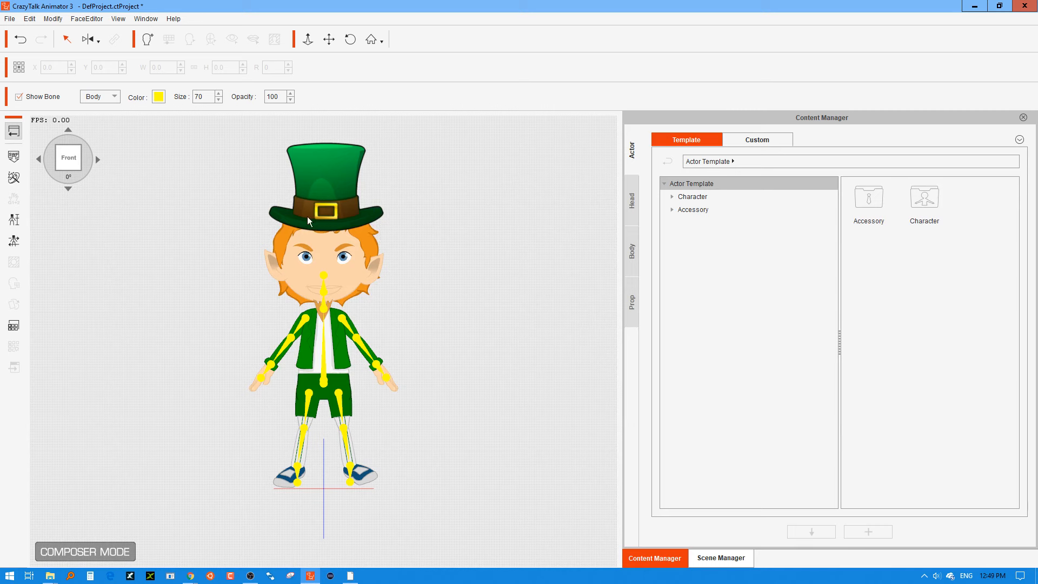
{"action": "left_click", "coordinate": [323, 218]}
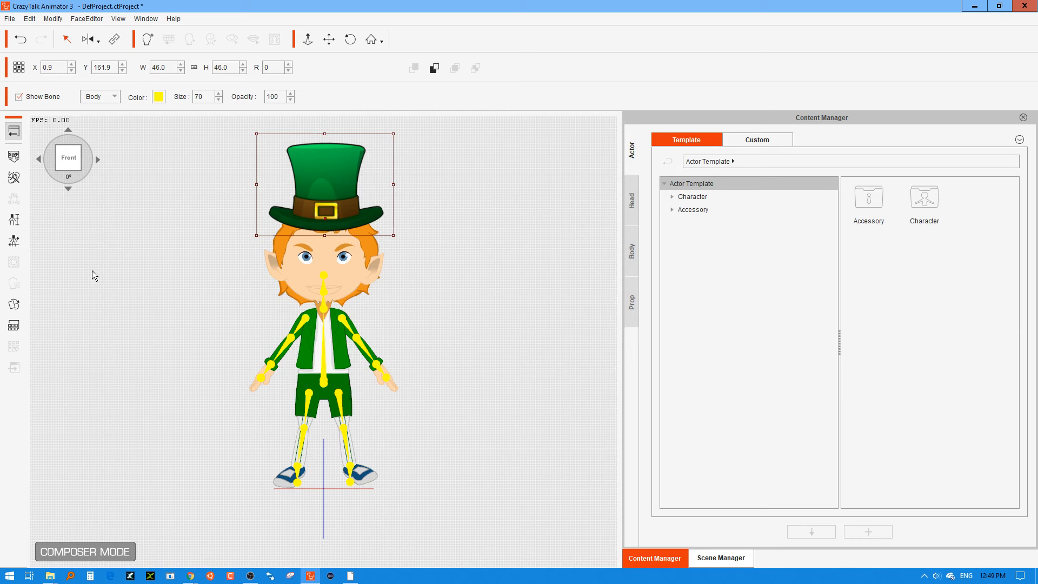
{"action": "left_click", "coordinate": [15, 131]}
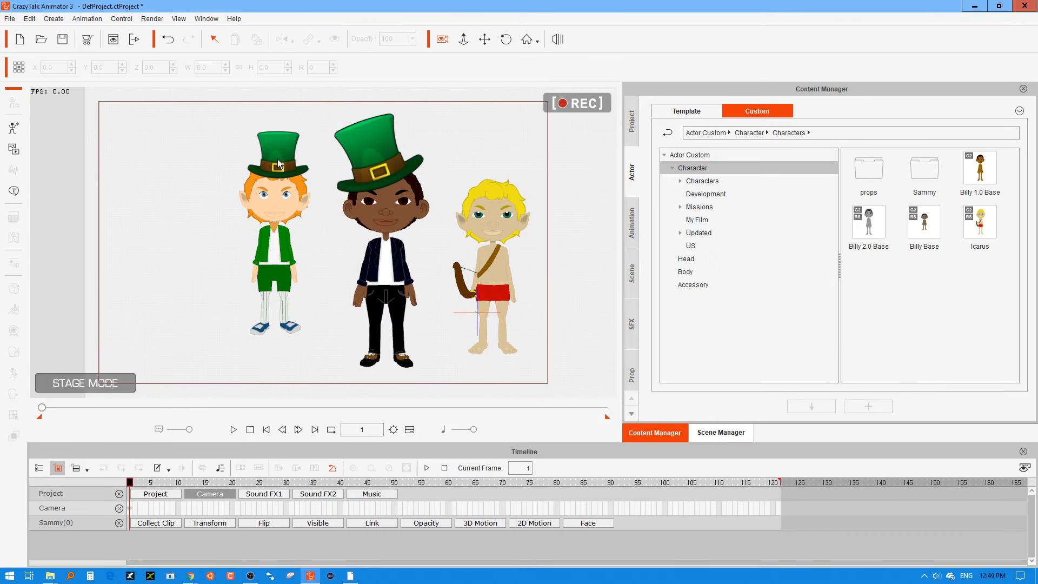
Move the small hat from Sammy's head down beside his right hand at about X -306, Y 54.
{"action": "left_click", "coordinate": [278, 159]}
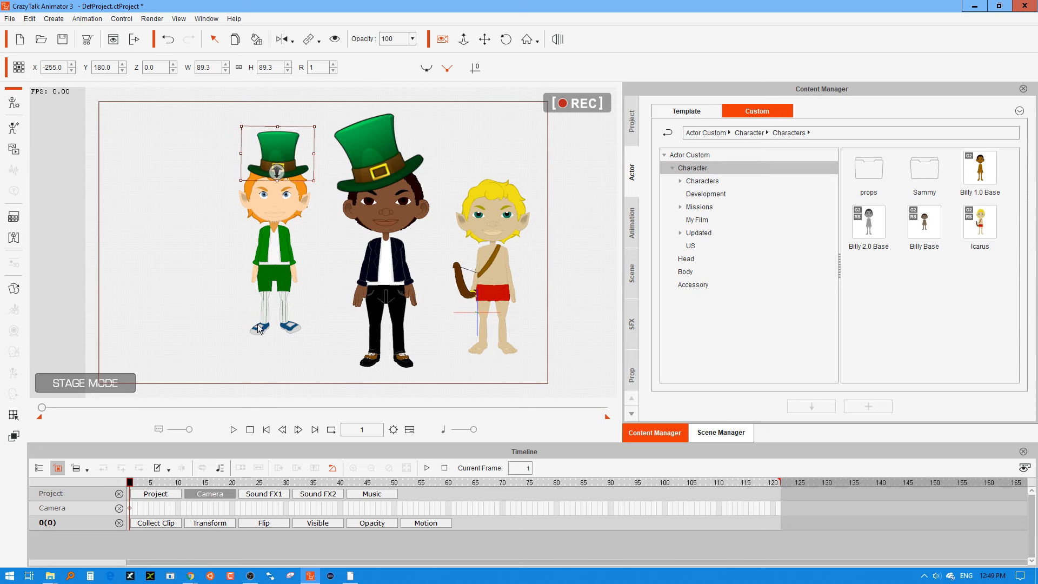
{"action": "left_click_drag", "start_coordinate": [285, 158], "coordinate": [246, 252]}
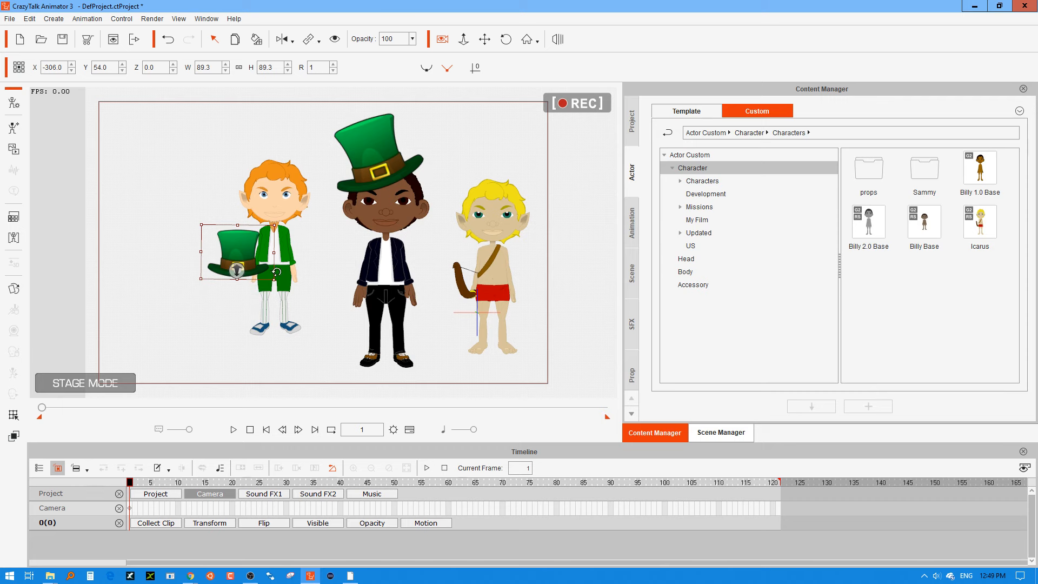
Try to repose Sammy's right arm toward the hat in the 3D Motion Key Editor.
{"action": "left_click", "coordinate": [279, 262]}
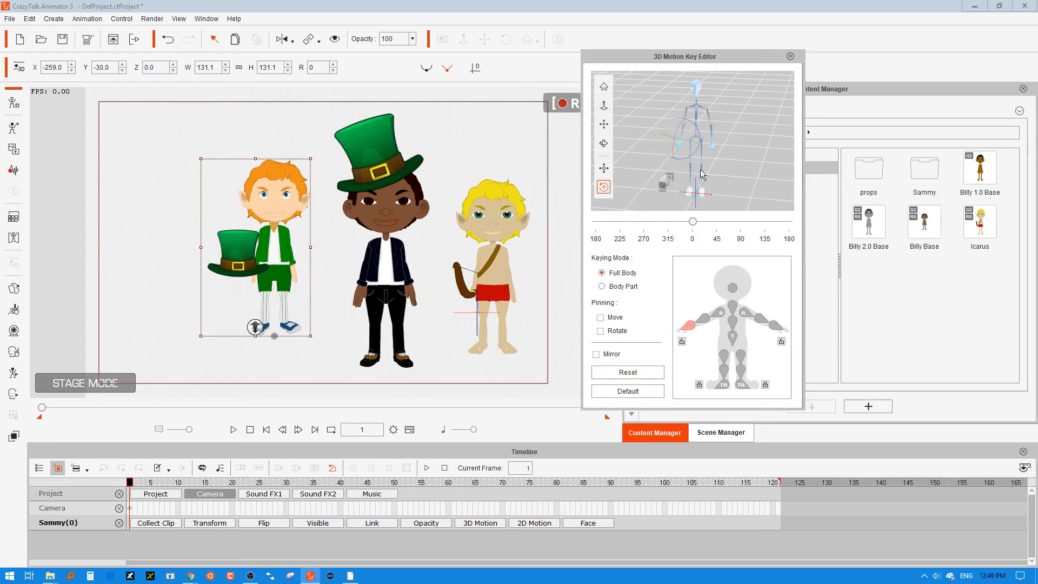
{"action": "left_click", "coordinate": [718, 314]}
{"action": "left_click_drag", "start_coordinate": [704, 98], "coordinate": [706, 108]}
{"action": "left_click", "coordinate": [704, 318]}
{"action": "mouse_move", "coordinate": [666, 110]}
{"action": "left_mouse_down"}
{"action": "mouse_move", "coordinate": [659, 118]}
{"action": "mouse_move", "coordinate": [661, 104]}
{"action": "left_mouse_up"}
{"action": "left_click", "coordinate": [238, 247]}
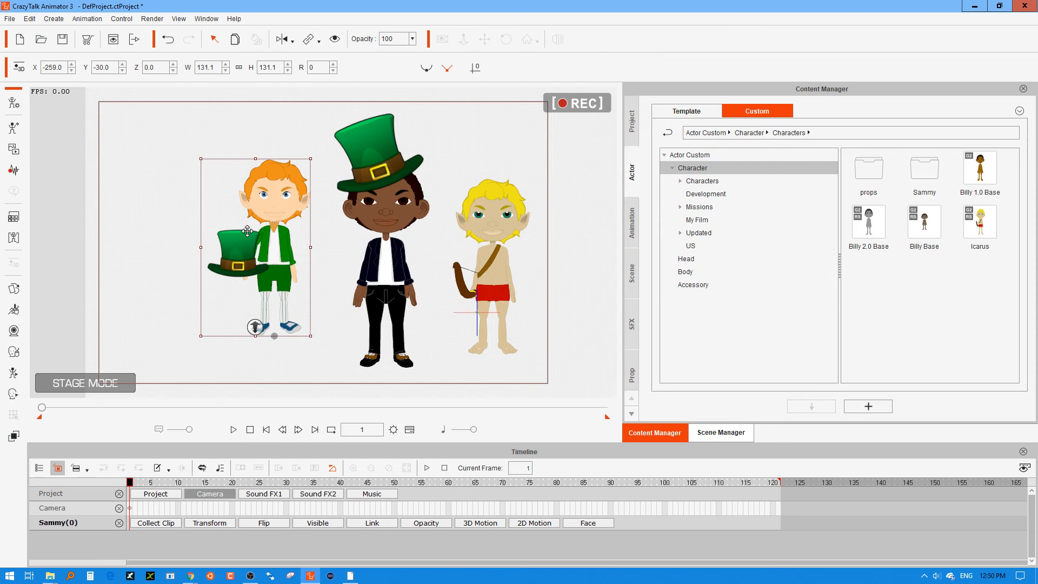
Move the hat over Sammy's right hand and set its layer order behind his body, using the hip as reference.
{"action": "left_click", "coordinate": [248, 232]}
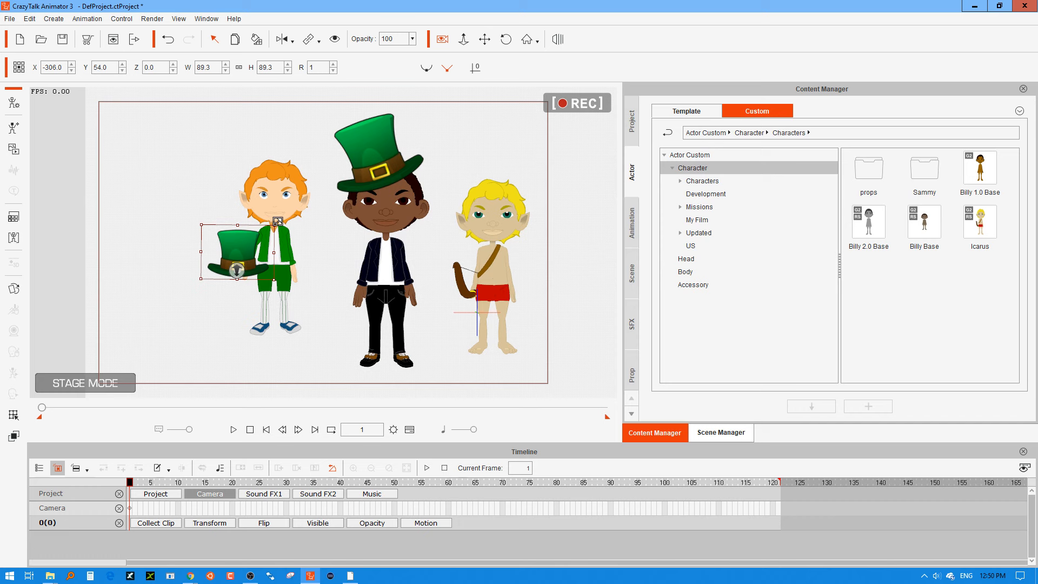
{"action": "left_click_drag", "start_coordinate": [277, 221], "coordinate": [247, 246]}
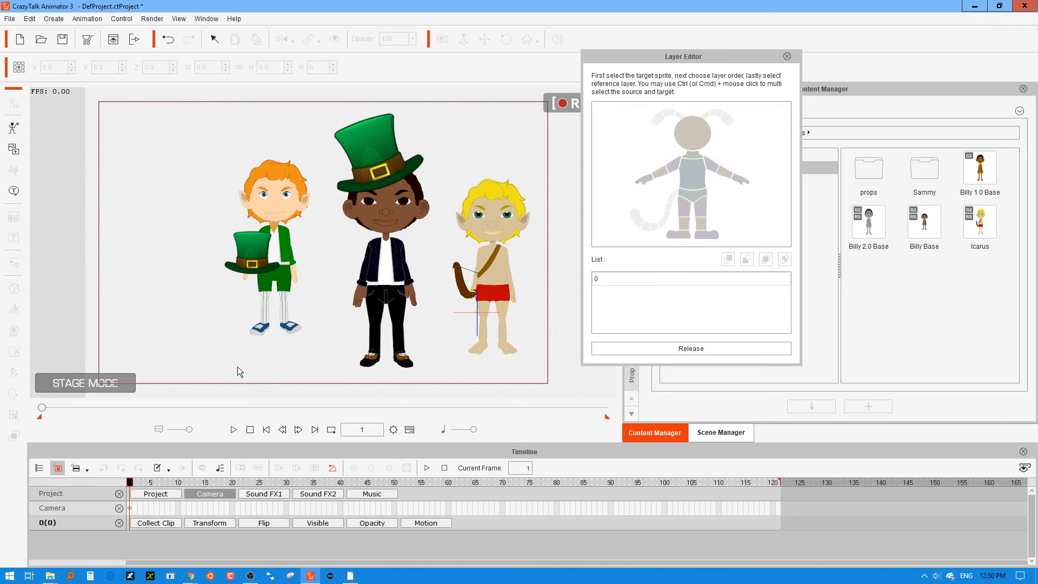
{"action": "left_click", "coordinate": [608, 281]}
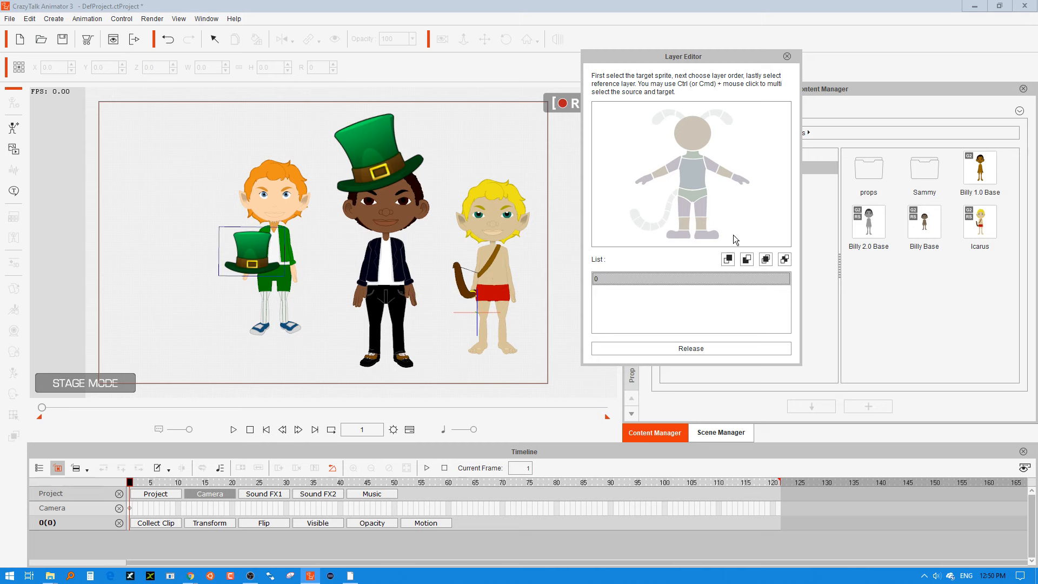
{"action": "left_click", "coordinate": [746, 261]}
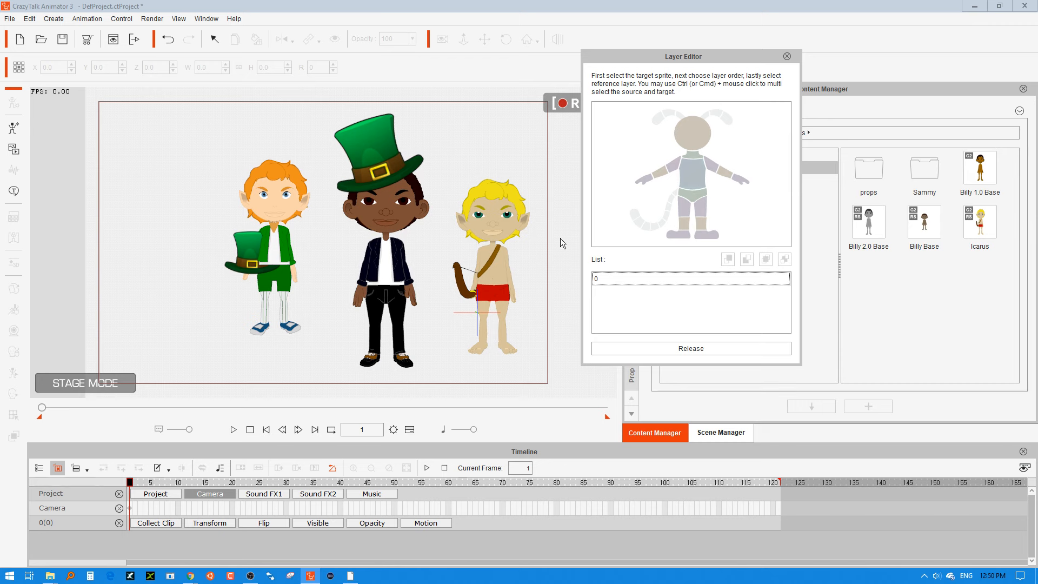
{"action": "left_click", "coordinate": [658, 279]}
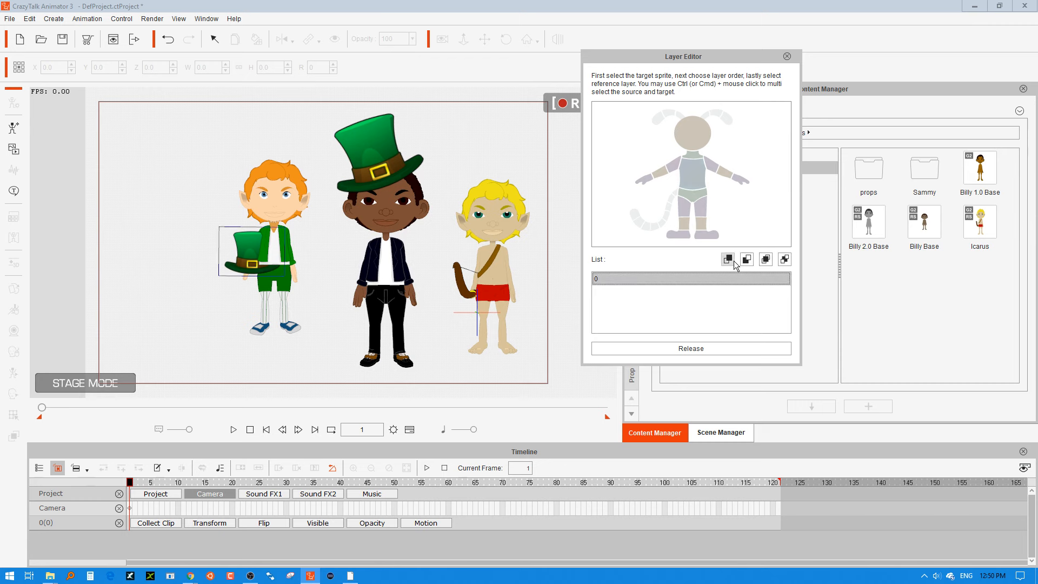
{"action": "left_click", "coordinate": [747, 261]}
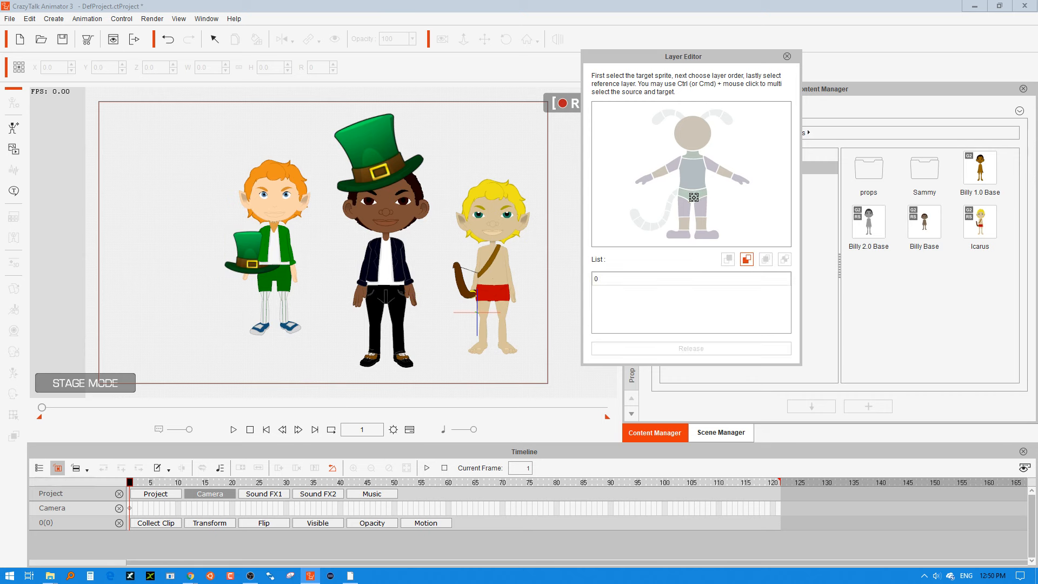
{"action": "left_click", "coordinate": [694, 198]}
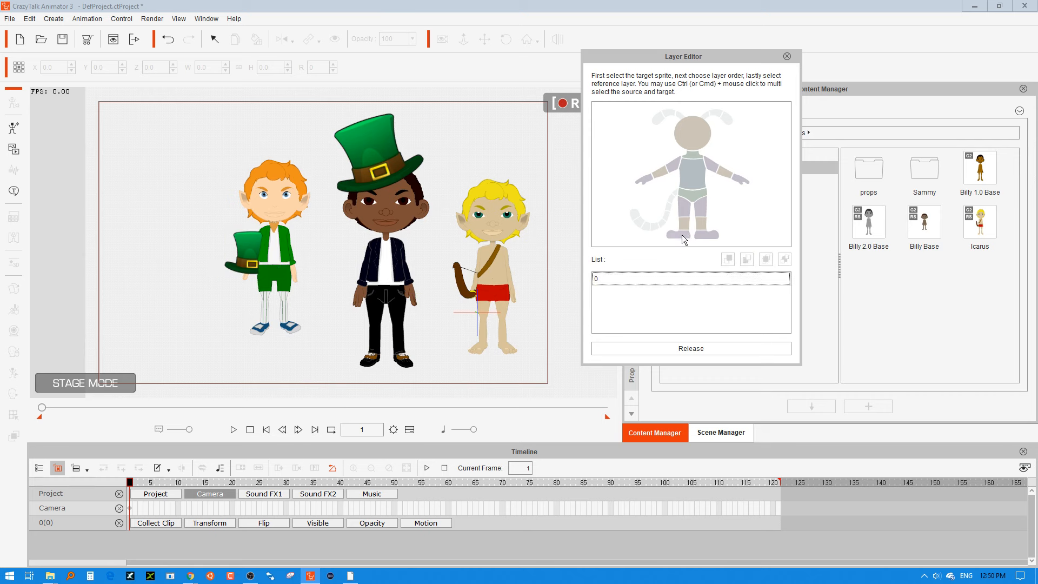
{"action": "left_click", "coordinate": [788, 57]}
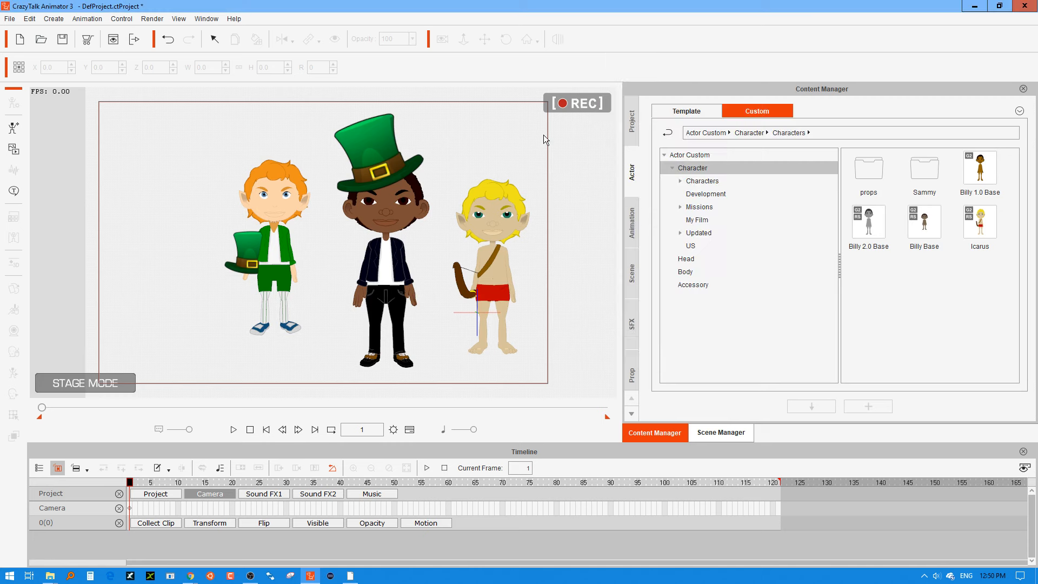
Scale the hat down to 62.9 and place it at Sammy's right hand at about X -294, Y 56.
{"action": "left_click", "coordinate": [247, 241]}
{"action": "left_click_drag", "start_coordinate": [286, 226], "coordinate": [277, 236]}
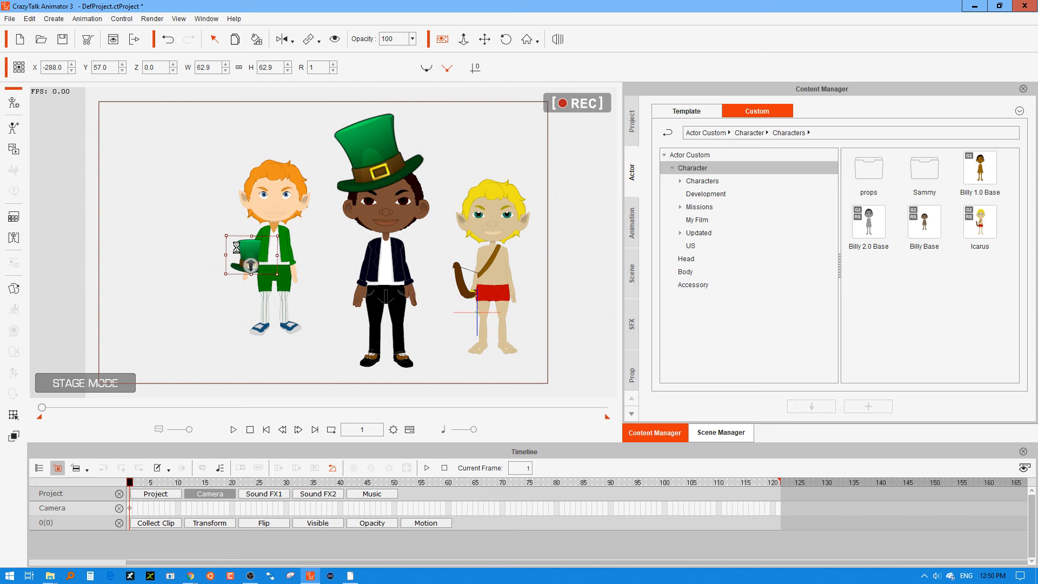
{"action": "left_click_drag", "start_coordinate": [237, 248], "coordinate": [243, 246]}
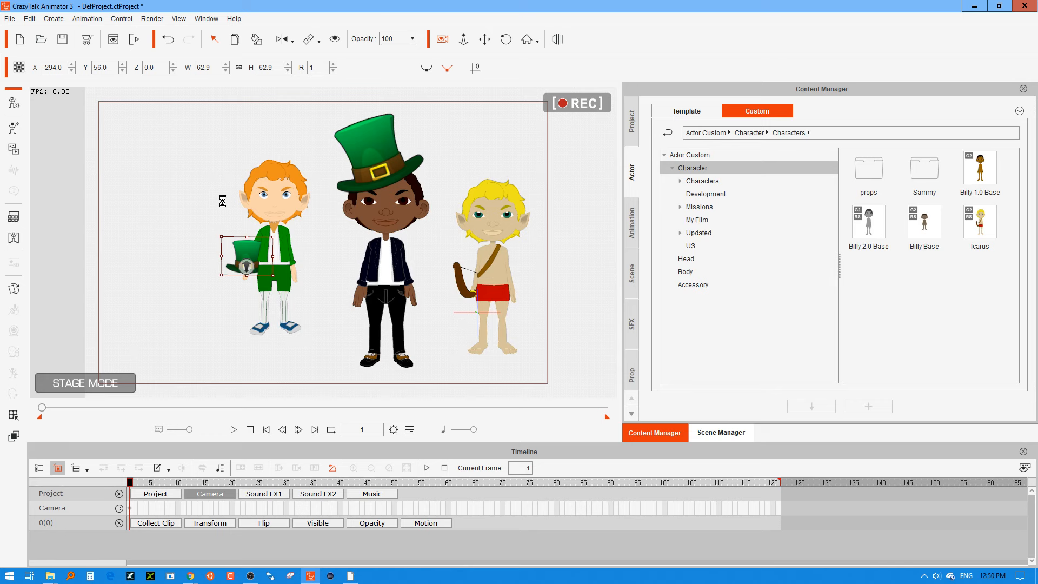
{"action": "left_click", "coordinate": [244, 258]}
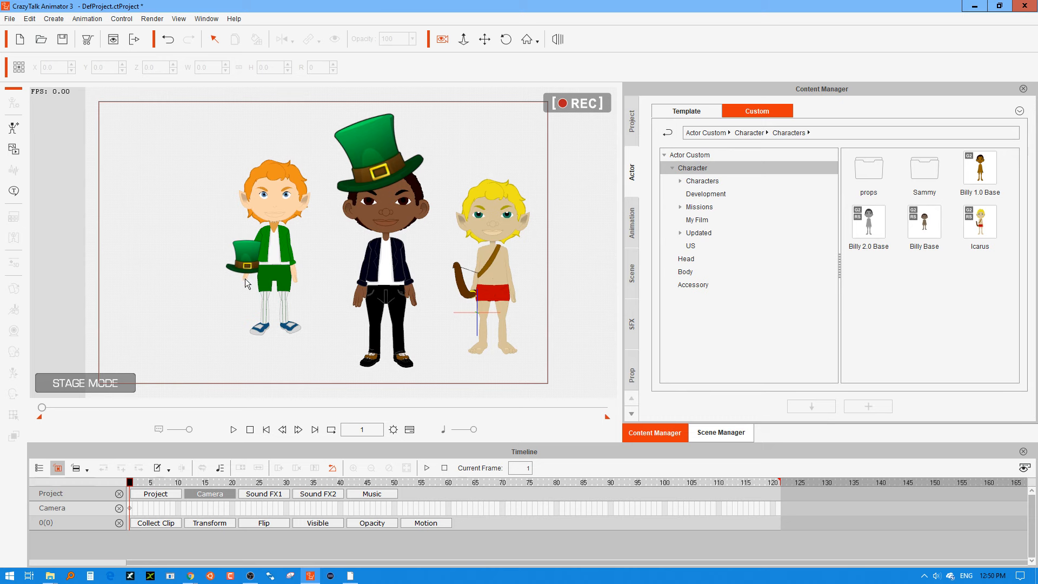
Try the thumb, open and OK sprites on Sammy's right hand, set it to 06_Fist and deselect him.
{"action": "left_click", "coordinate": [245, 278]}
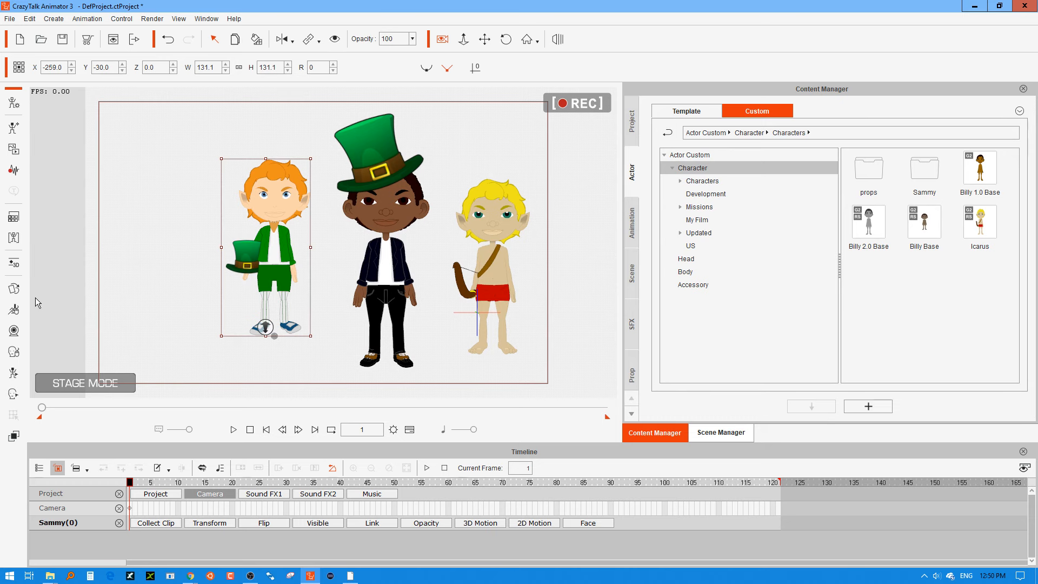
{"action": "left_click", "coordinate": [15, 289]}
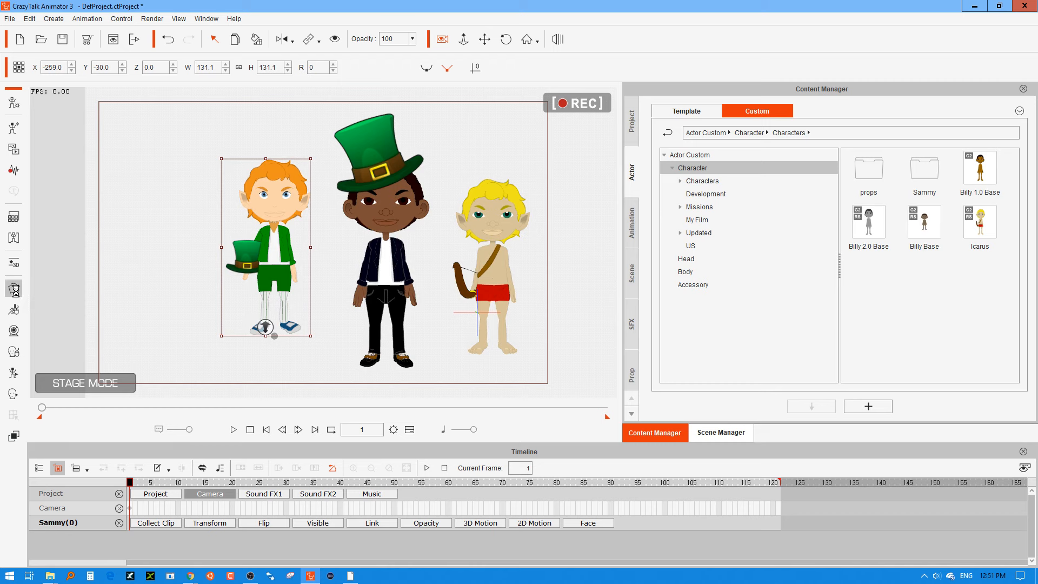
{"action": "left_click", "coordinate": [258, 299]}
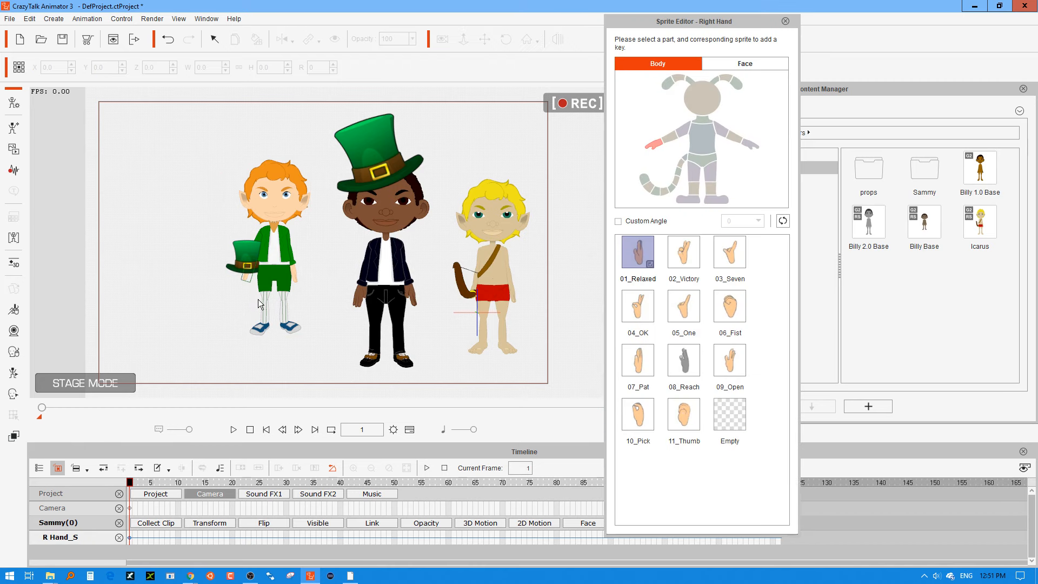
{"action": "left_click", "coordinate": [684, 413]}
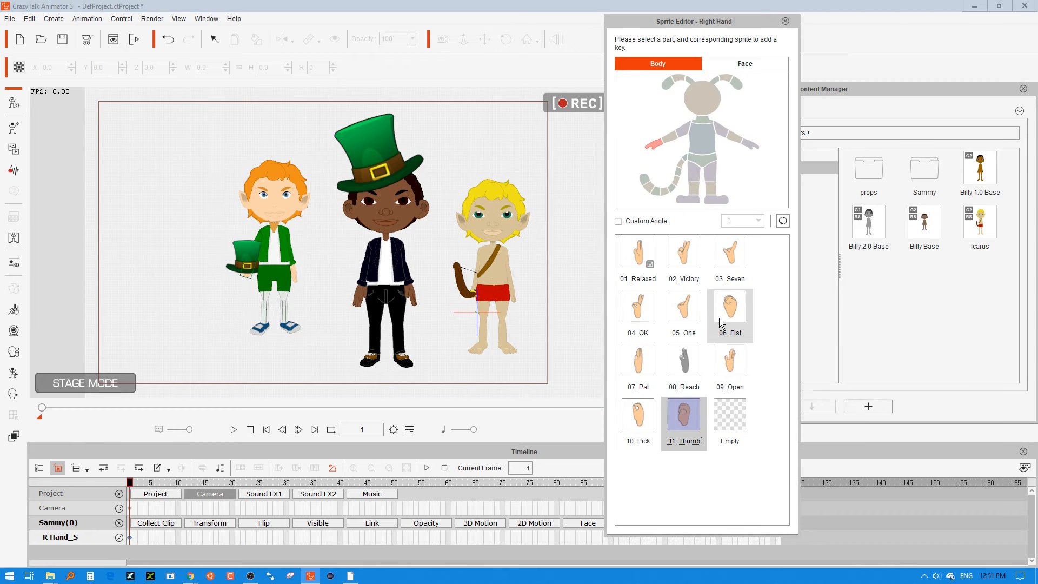
{"action": "left_click", "coordinate": [734, 361]}
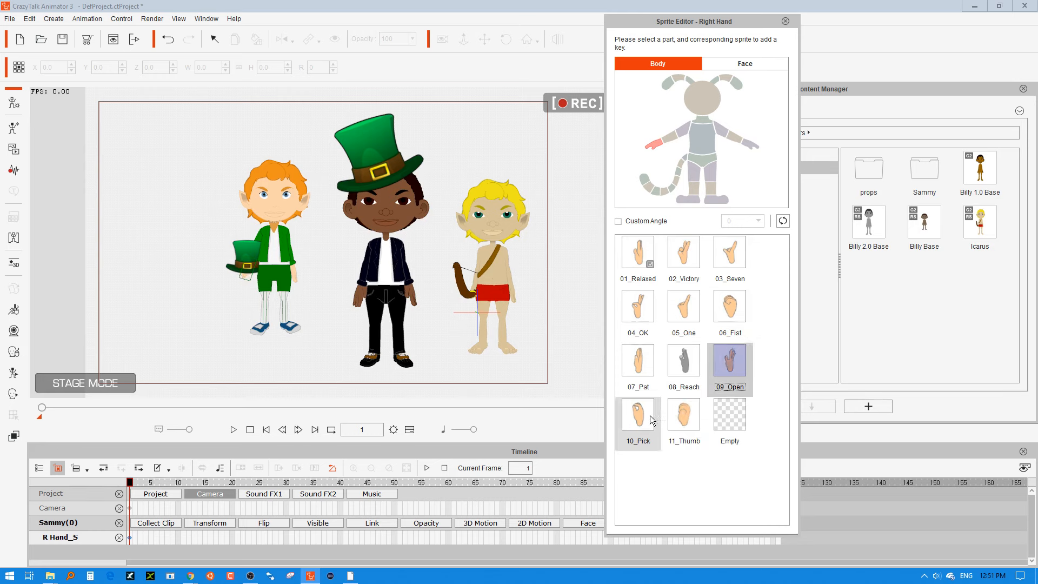
{"action": "left_click", "coordinate": [648, 319]}
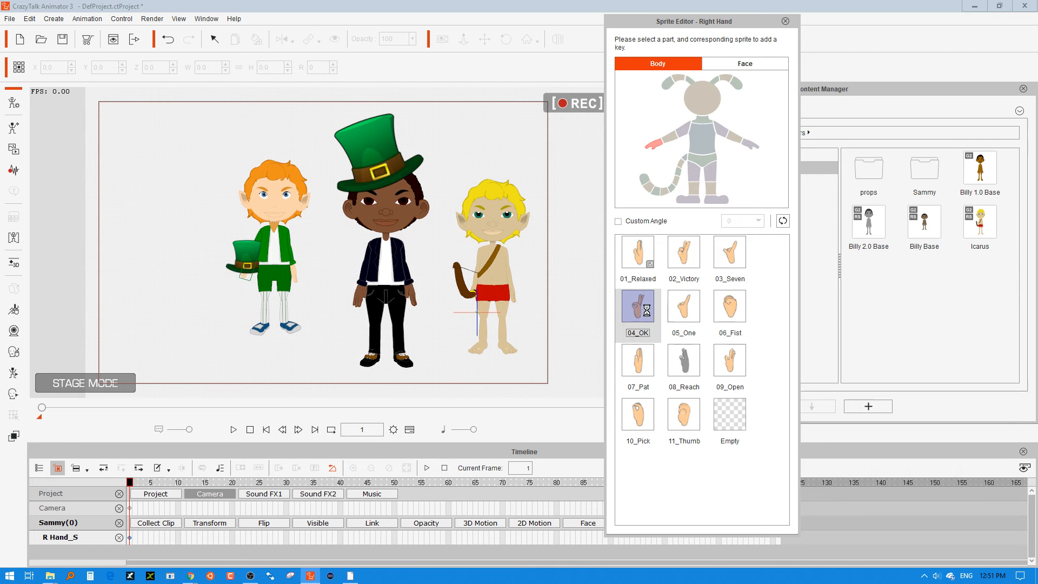
{"action": "left_click", "coordinate": [682, 409]}
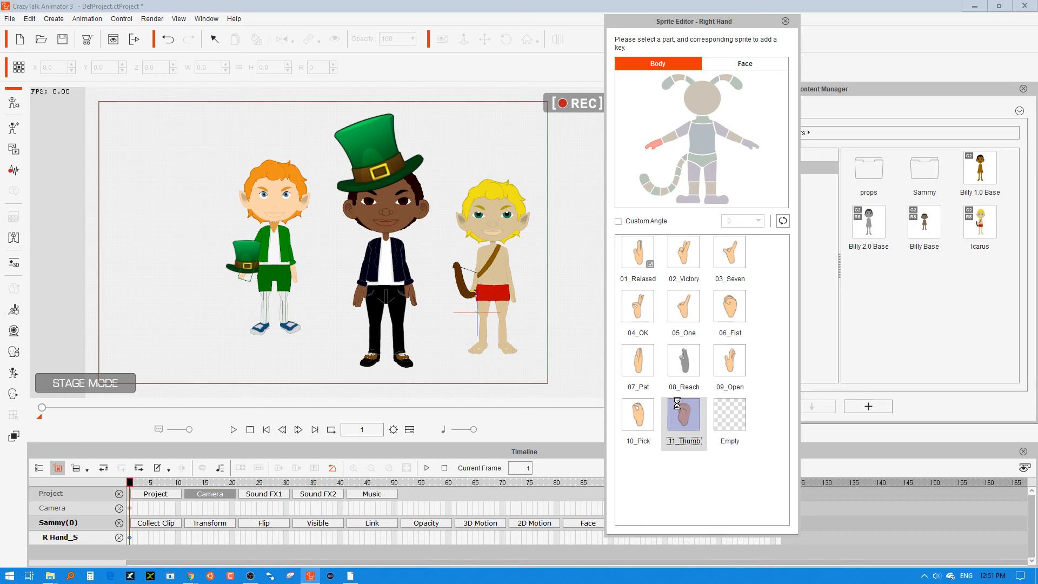
{"action": "left_click", "coordinate": [735, 312]}
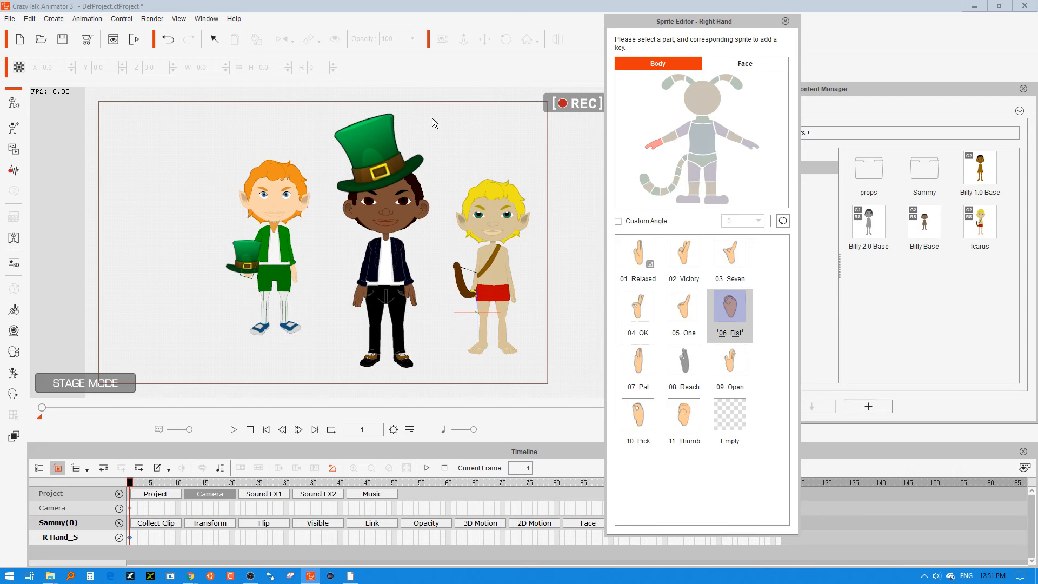
{"action": "left_click", "coordinate": [167, 236]}
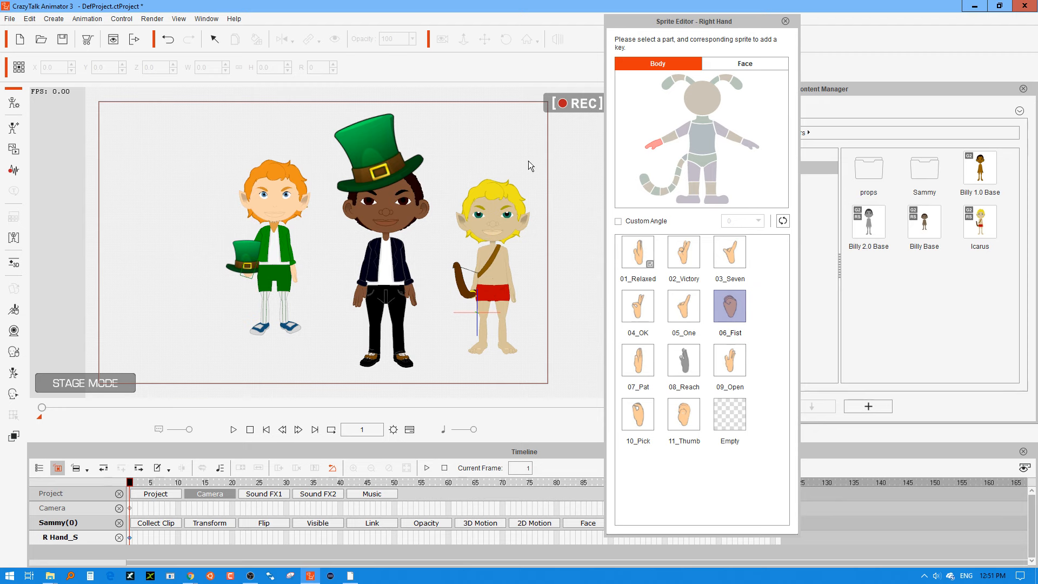
{"action": "left_click", "coordinate": [785, 22]}
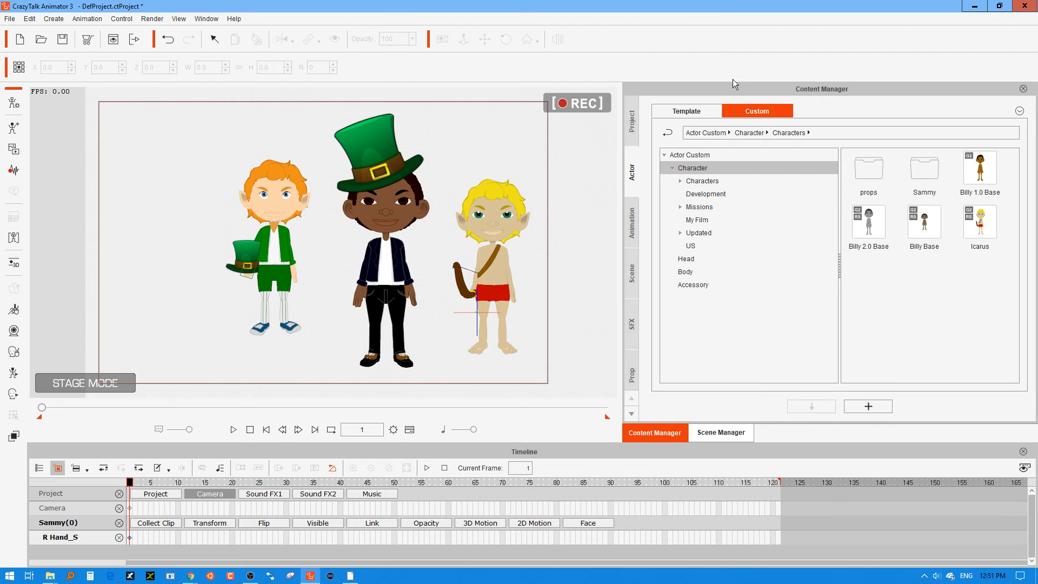
{"action": "left_click", "coordinate": [586, 216]}
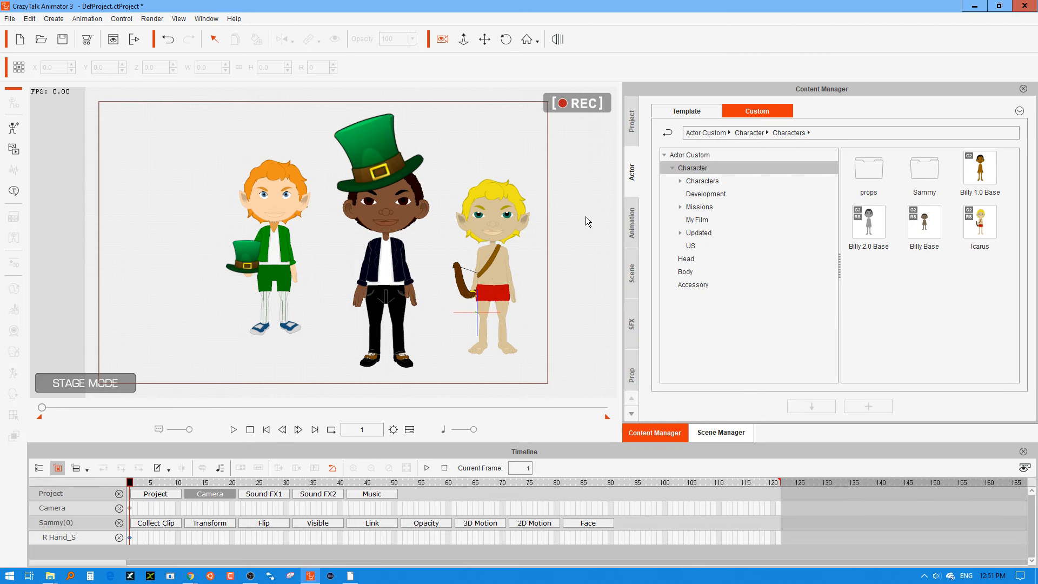